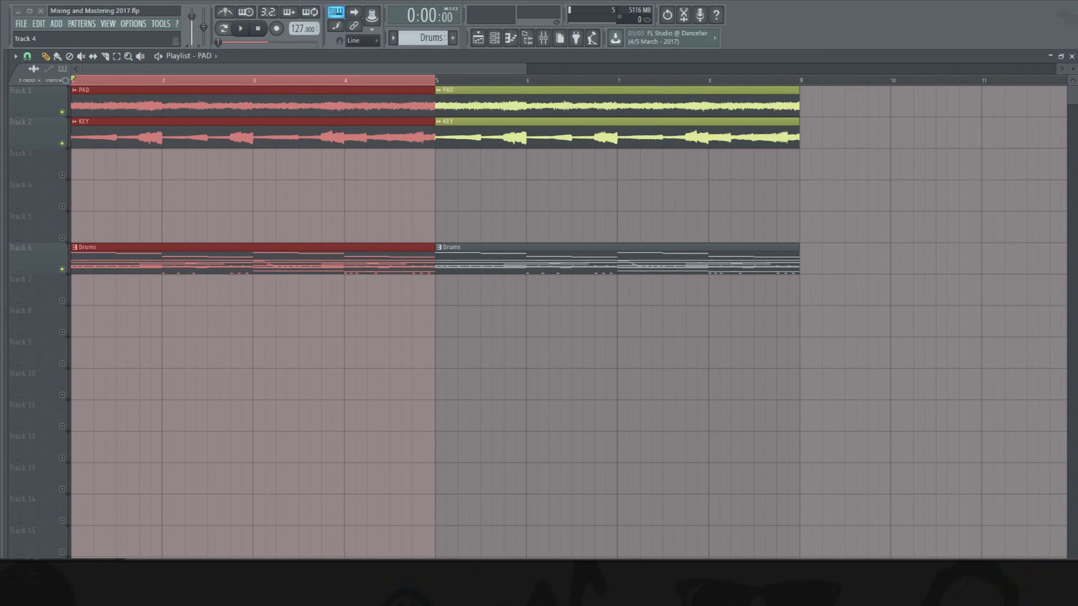
Step: Review the available output devices in the audio settings and close the settings window
click(134, 24)
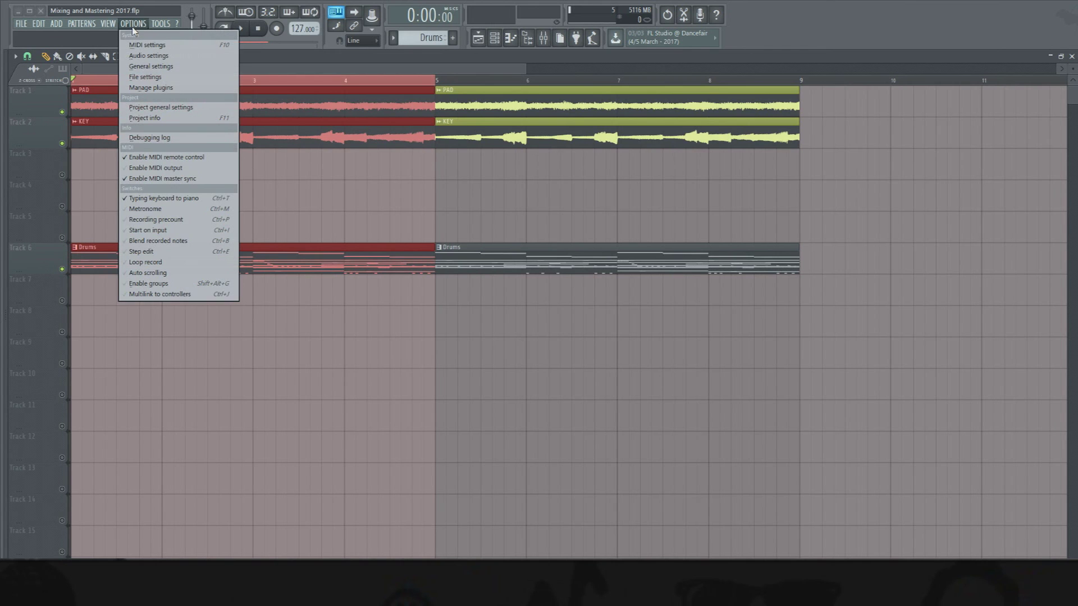
click(134, 62)
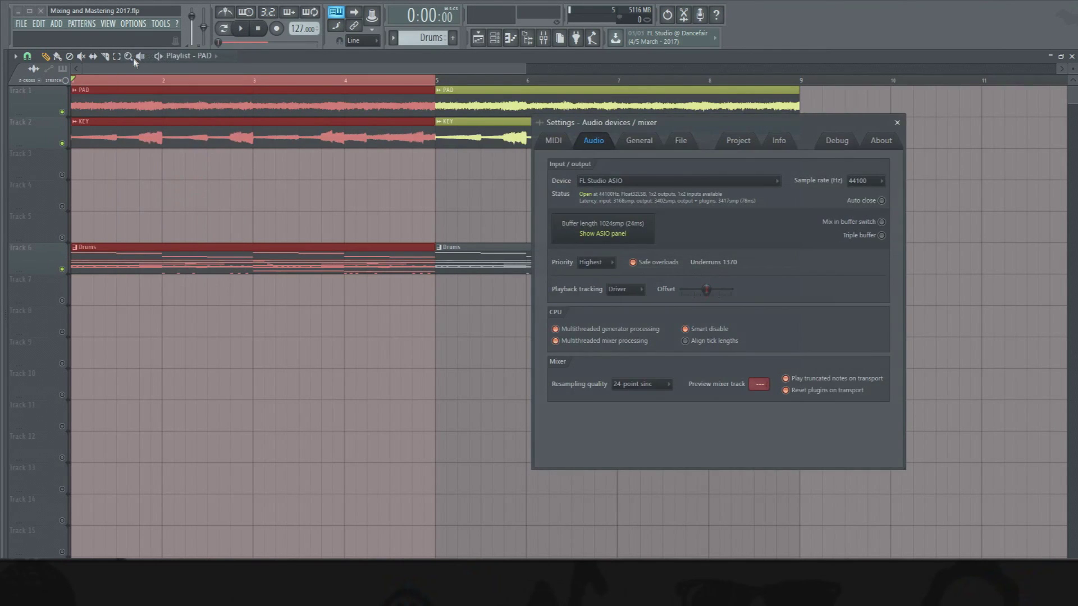
click(622, 182)
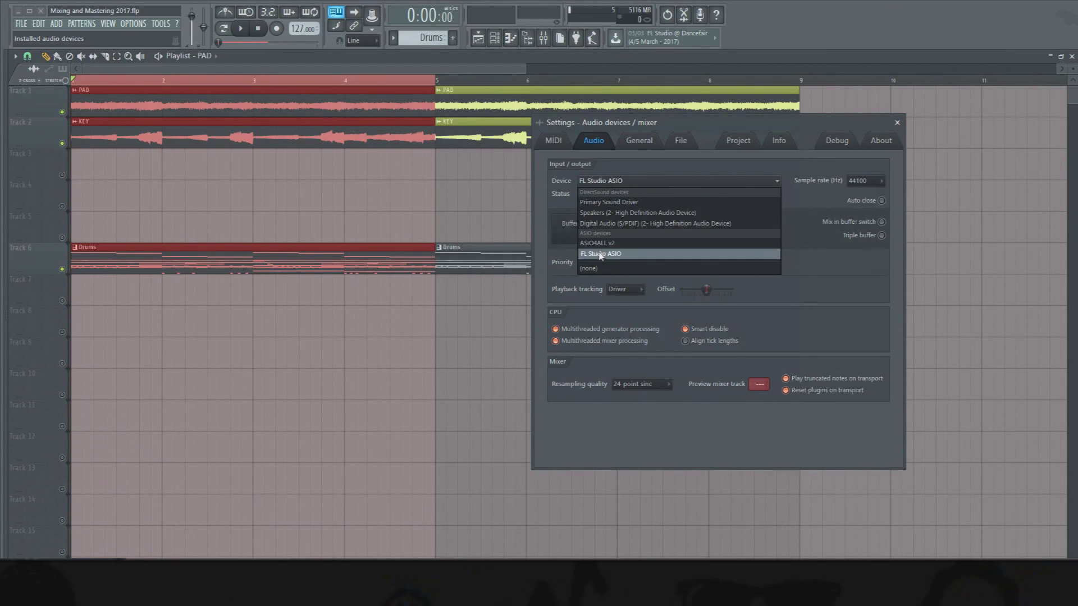
click(816, 127)
click(897, 122)
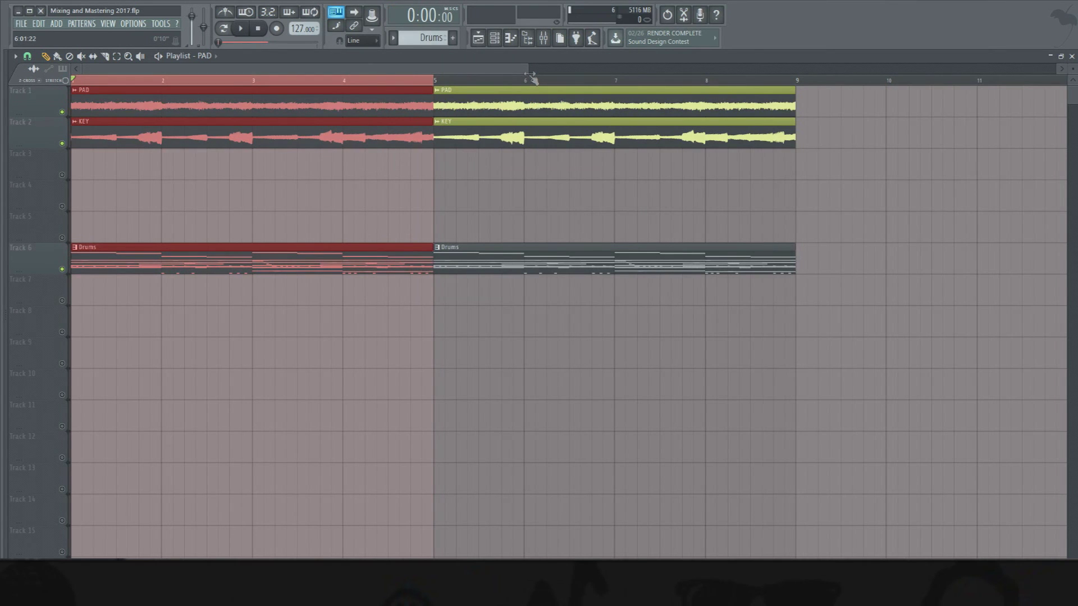
Step: Bring up the channel rack and the mixer and look over the mixer tracks
click(496, 40)
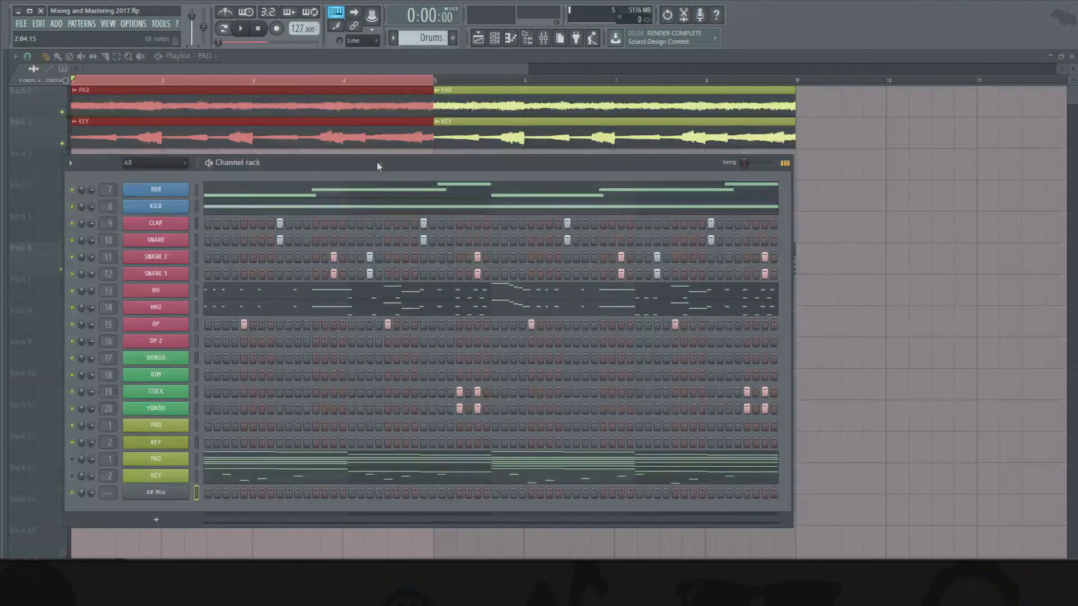
drag(377, 163, 454, 119)
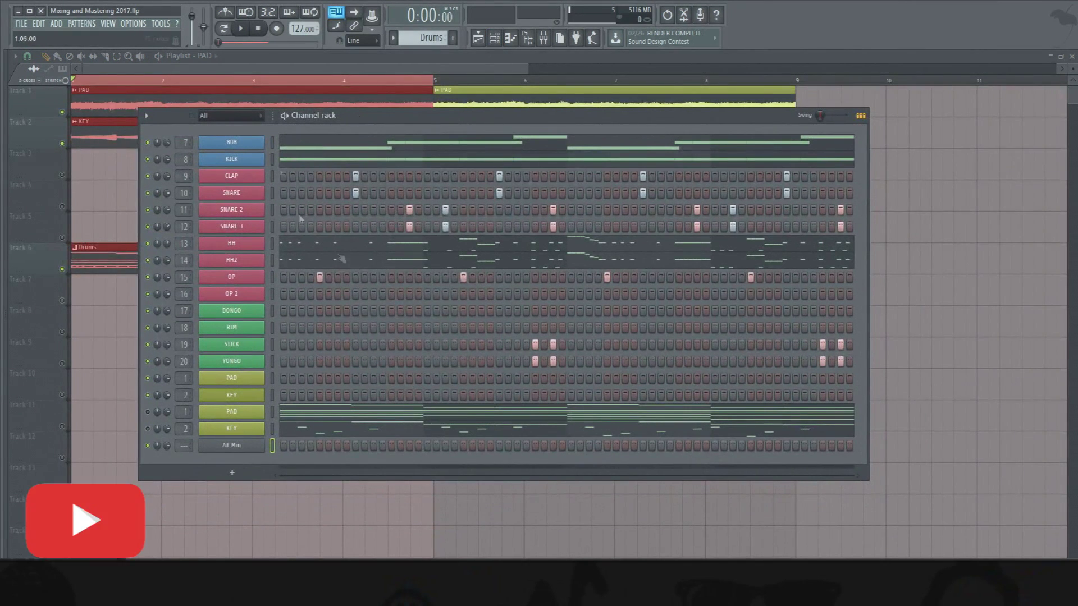
click(544, 38)
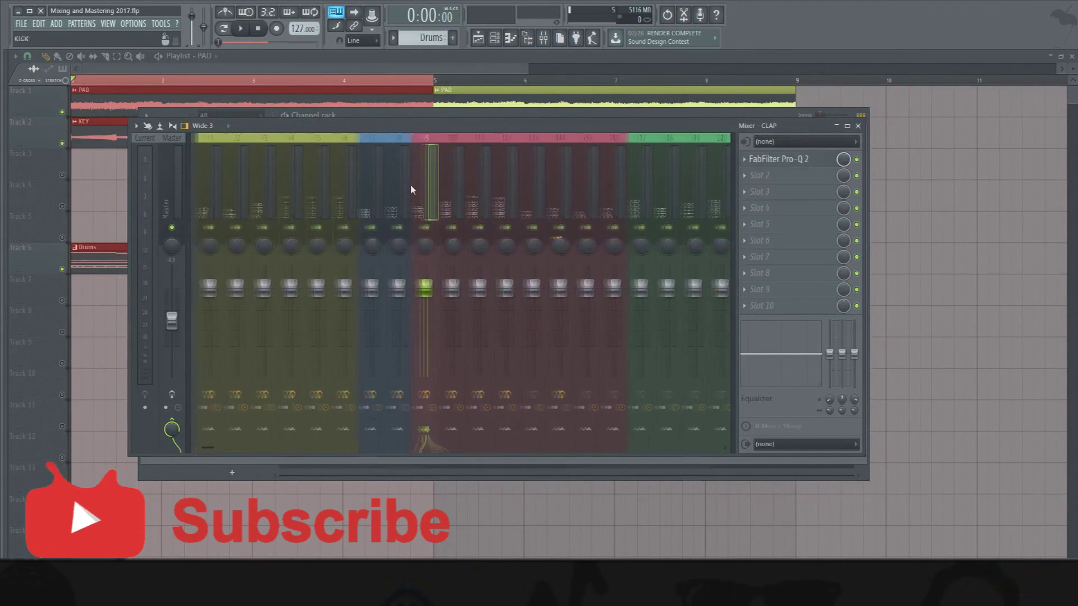
drag(526, 197, 246, 192)
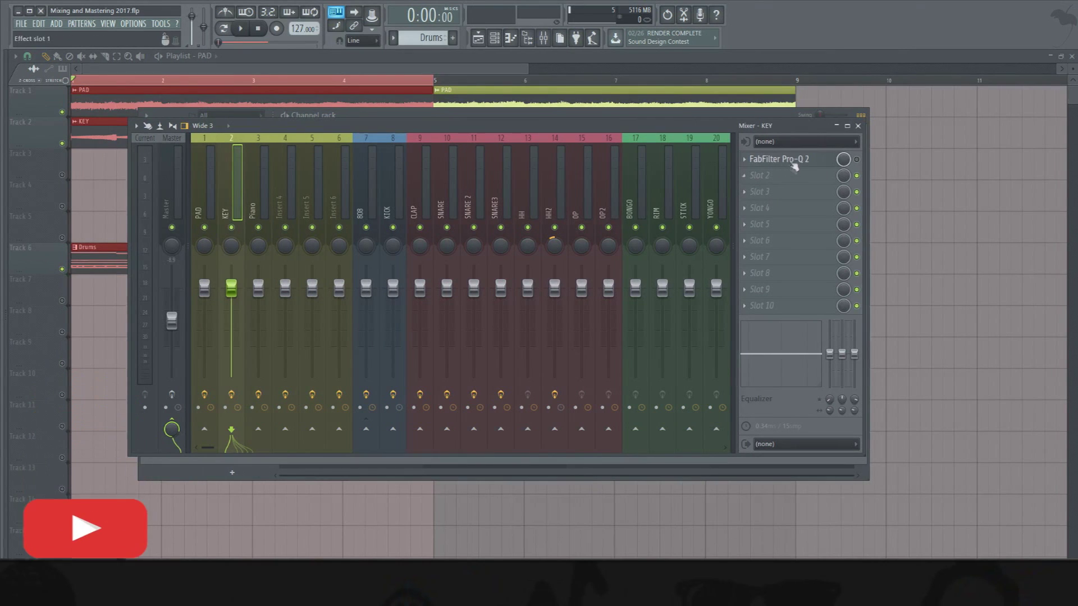
click(420, 194)
Step: Toggle the effect slots of mixer tracks 1–6, 9–12 and 14
drag(562, 399, 338, 397)
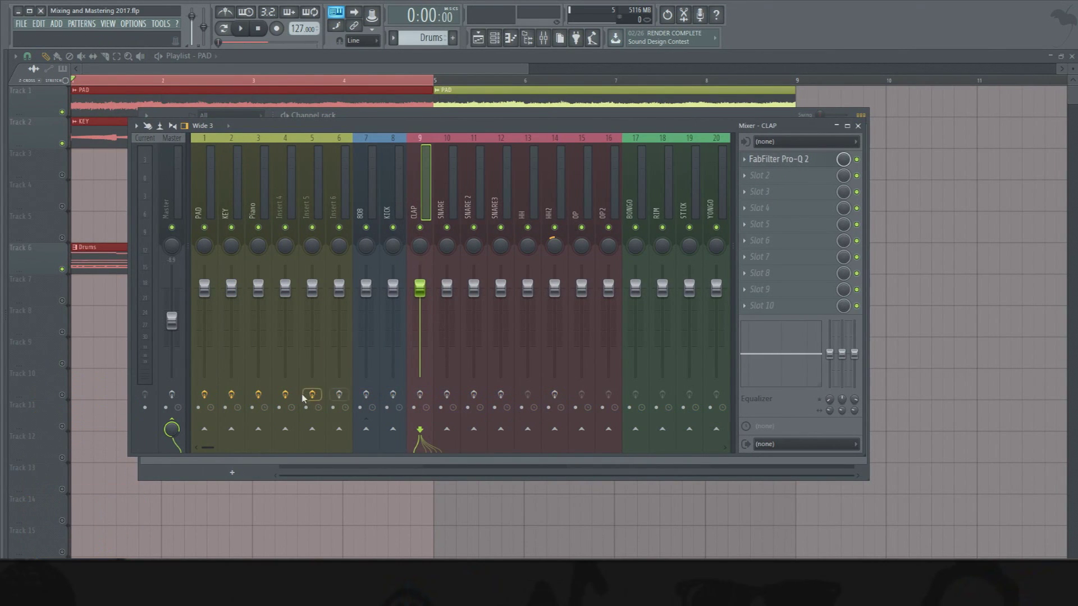
click(290, 397)
click(312, 395)
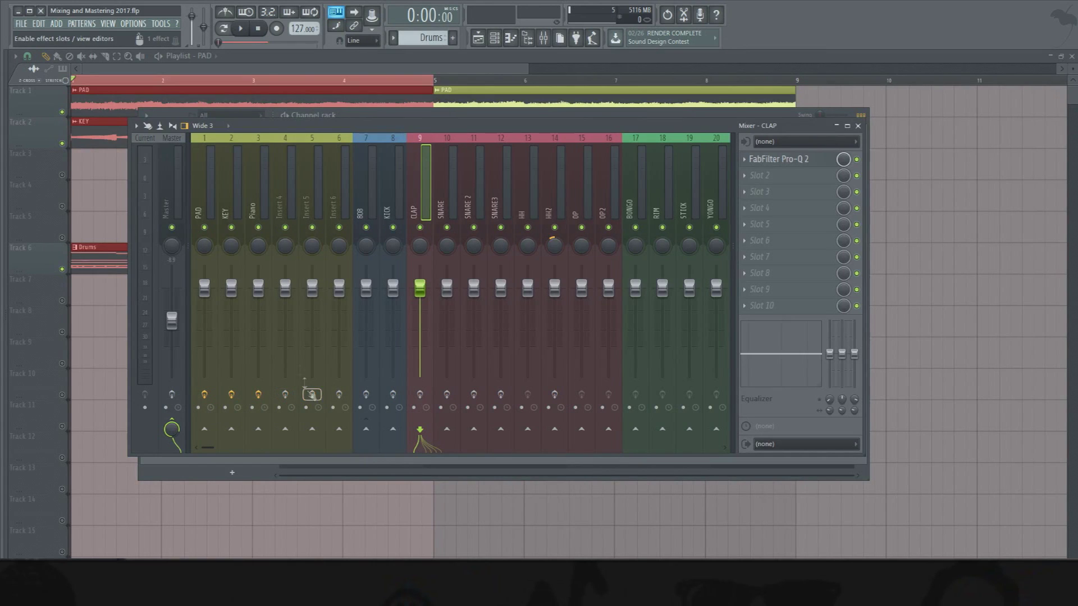
click(231, 200)
click(231, 396)
click(257, 395)
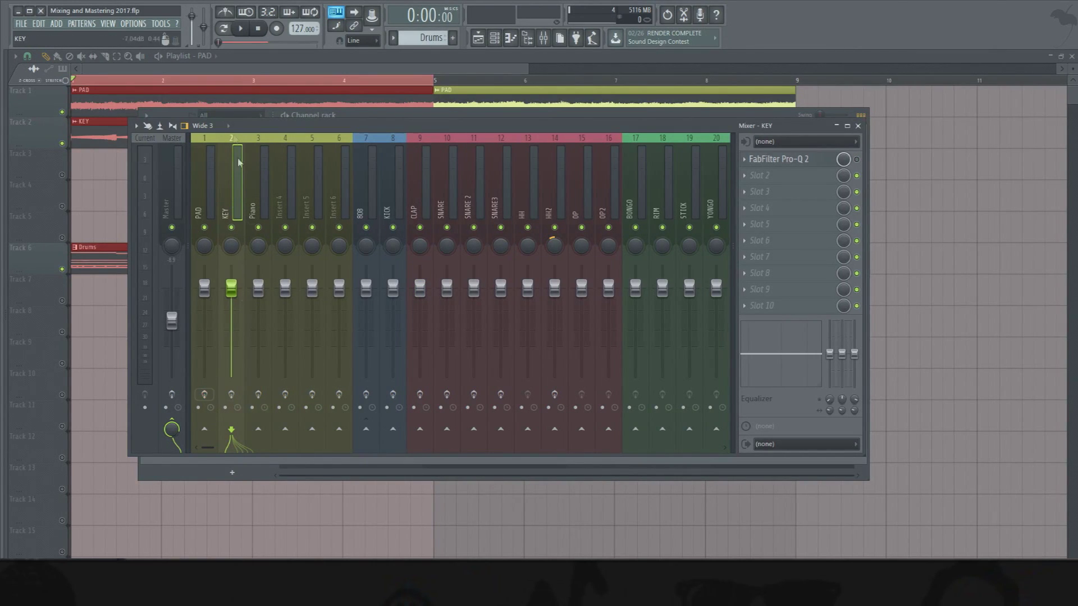
Step: Hide the mixer and play the selected first four bars of the playlist, stopping at their end
key(F9)
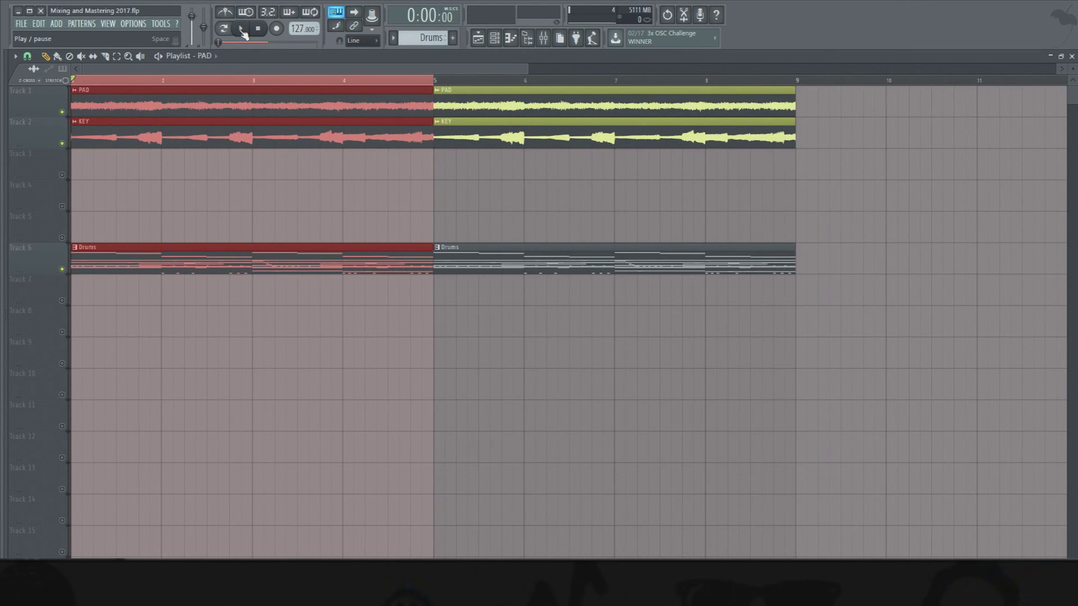
click(242, 29)
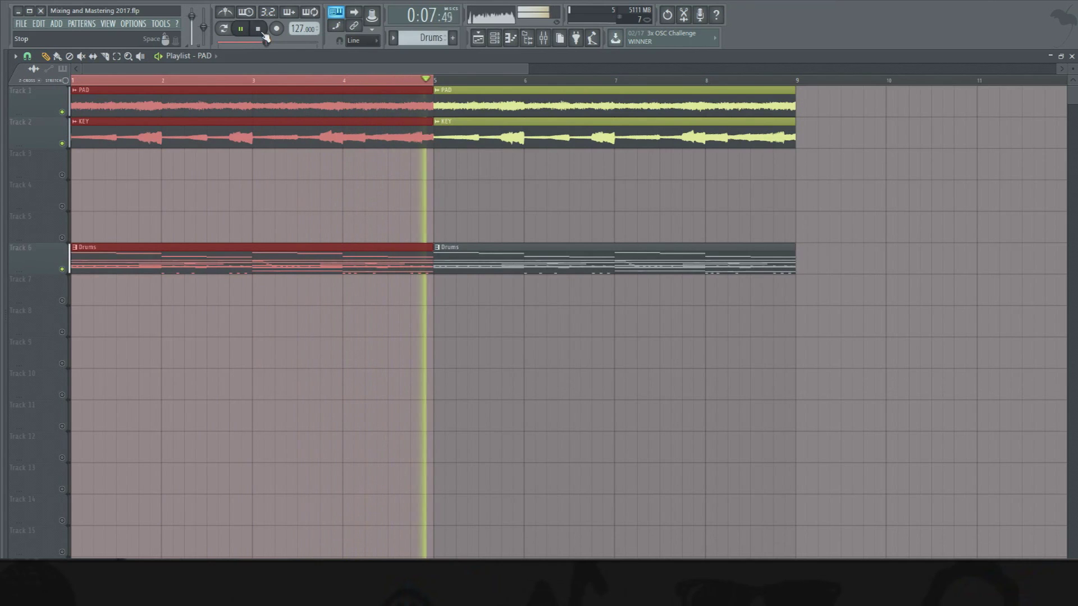
click(263, 35)
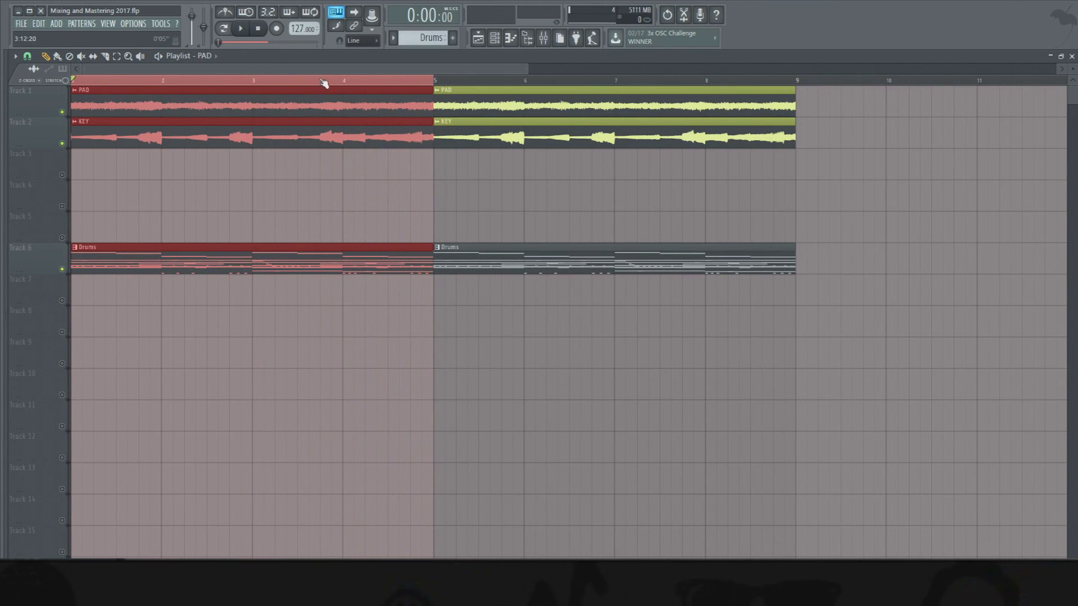
Step: Check the Cut itself option on the 808, Kick, Clap and Snare 2 channels, and toggle it for OP 2
click(510, 38)
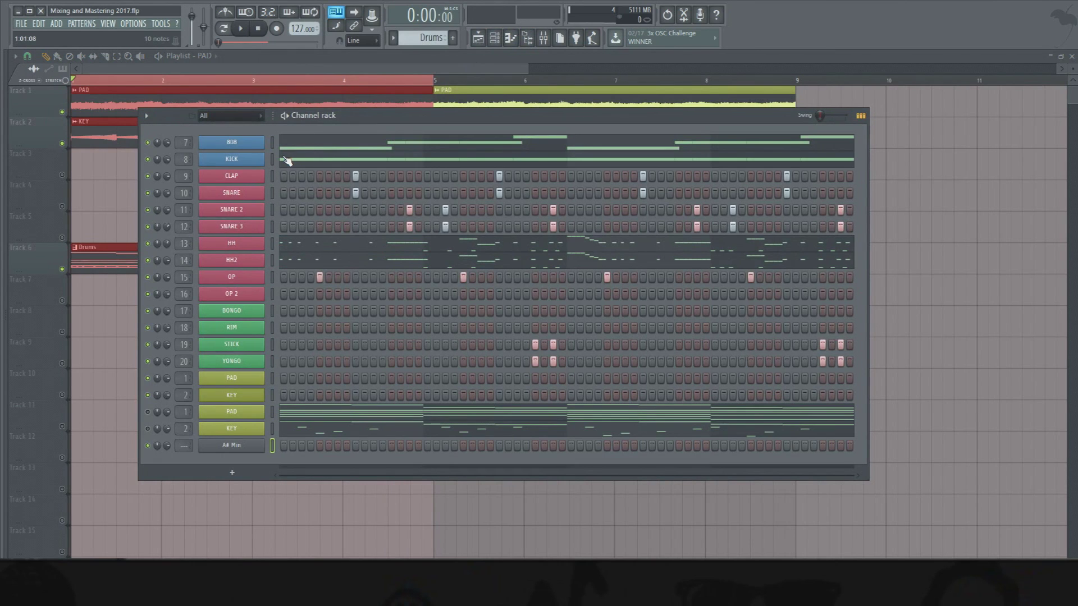
right_click(253, 143)
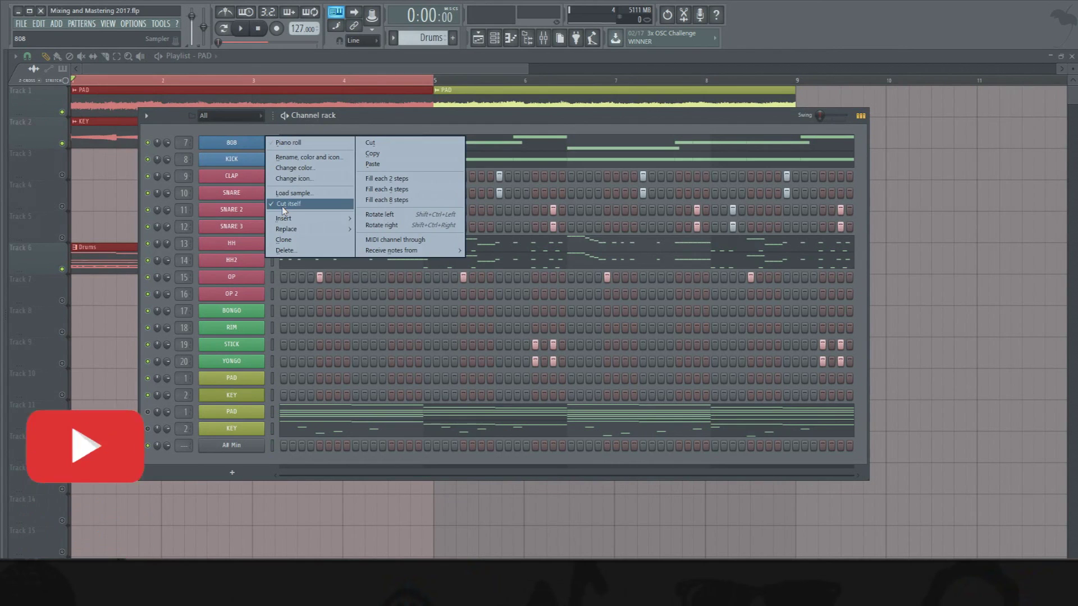
click(238, 131)
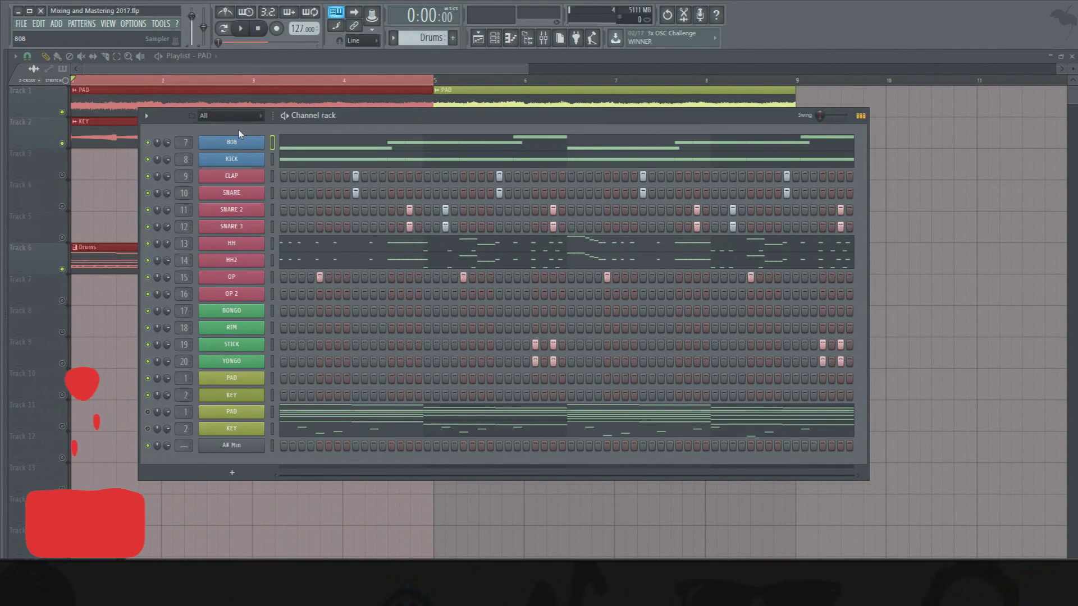
right_click(234, 157)
right_click(239, 180)
right_click(242, 214)
click(237, 294)
right_click(232, 292)
click(274, 358)
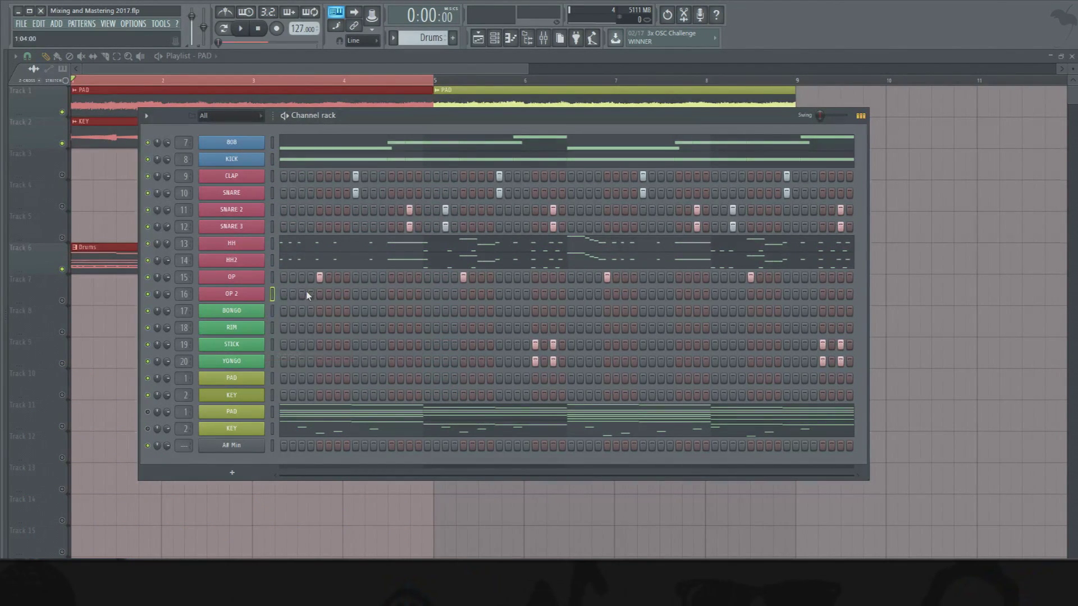
Step: Enable Cut itself for the green Rim, Stick and Yongo percussion channels
right_click(256, 312)
mouse_move(243, 328)
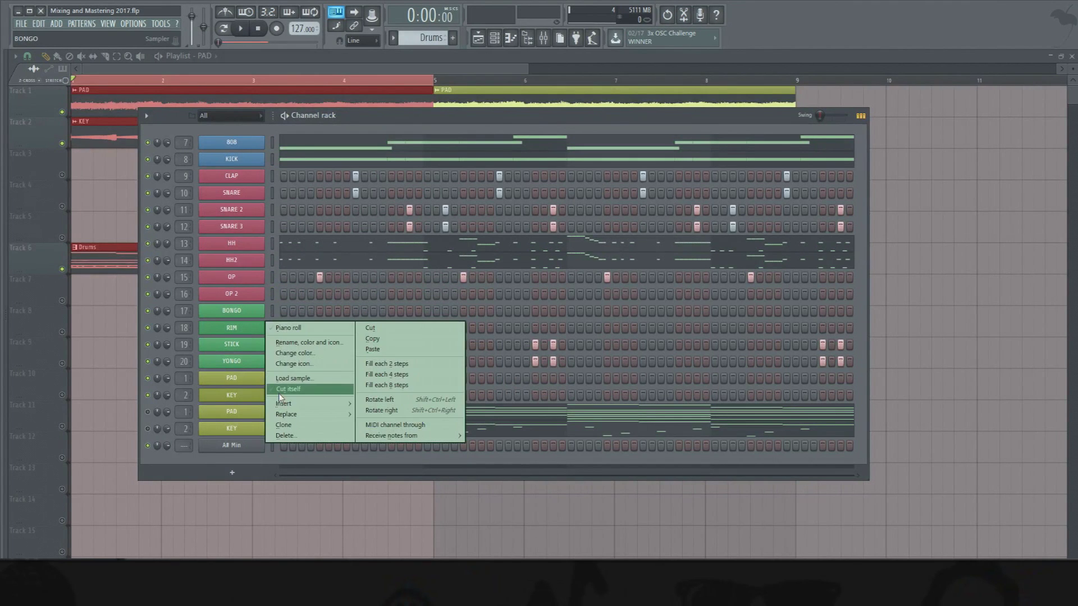
click(279, 393)
right_click(247, 345)
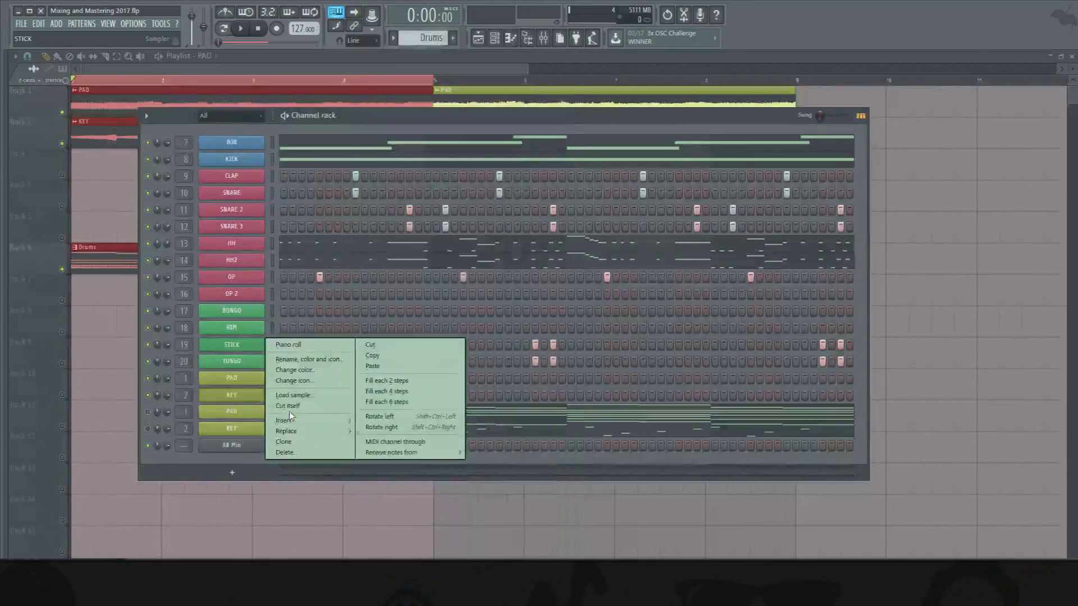
click(287, 405)
right_click(242, 366)
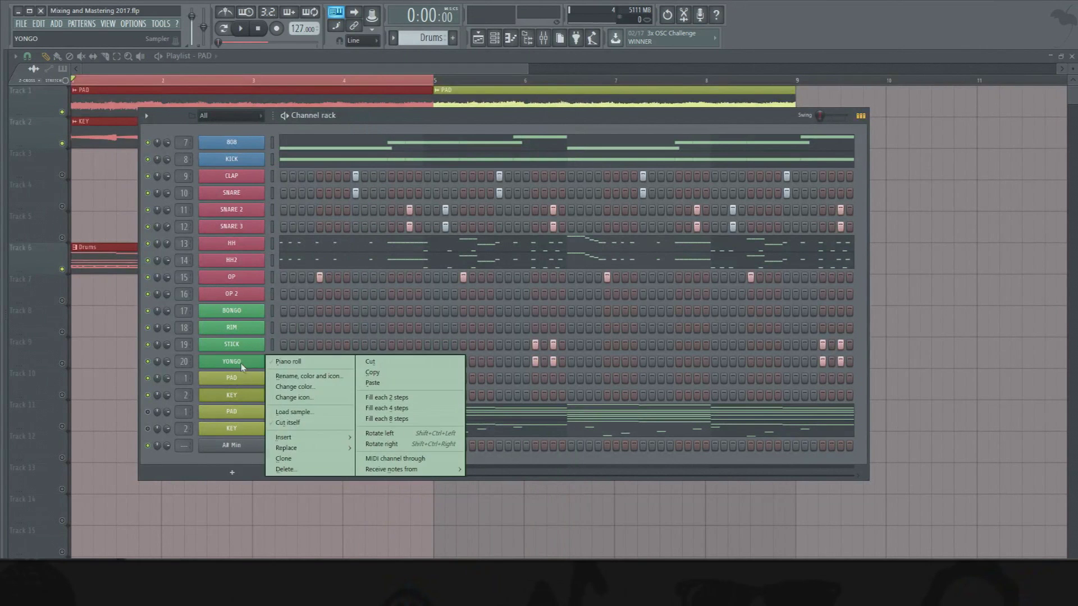
click(287, 422)
Step: Toggle Cut itself for the upper Pad and Key channels in the channel rack
right_click(247, 378)
right_click(247, 411)
right_click(249, 380)
click(287, 438)
right_click(254, 396)
click(300, 462)
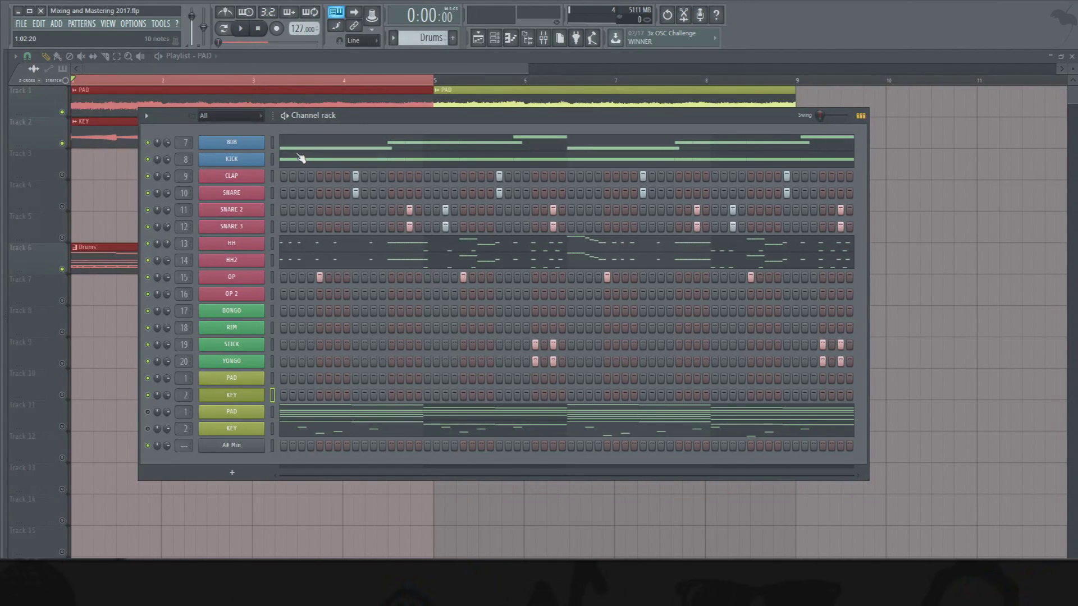
Step: View the Clap channel's notes in the piano roll and return to the channel rack, moving it slightly higher
right_click(255, 180)
click(281, 179)
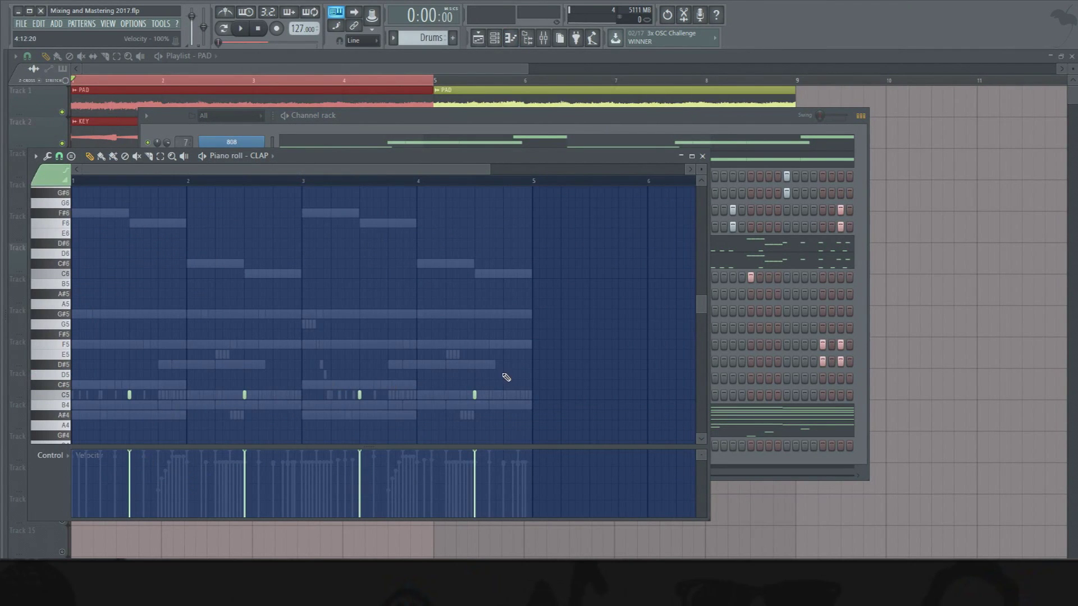
click(419, 145)
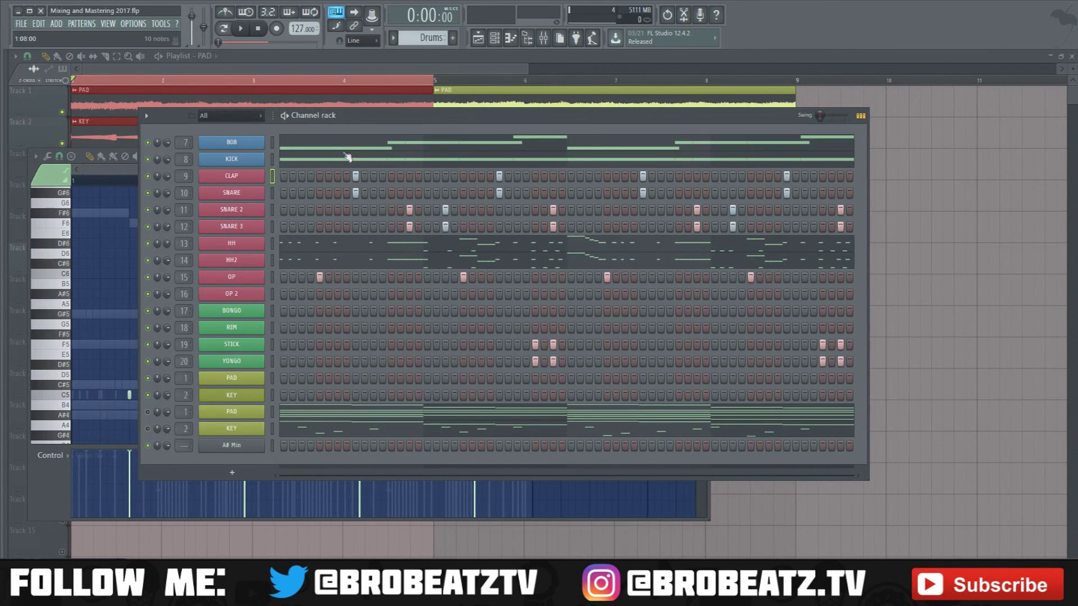
drag(337, 112, 348, 89)
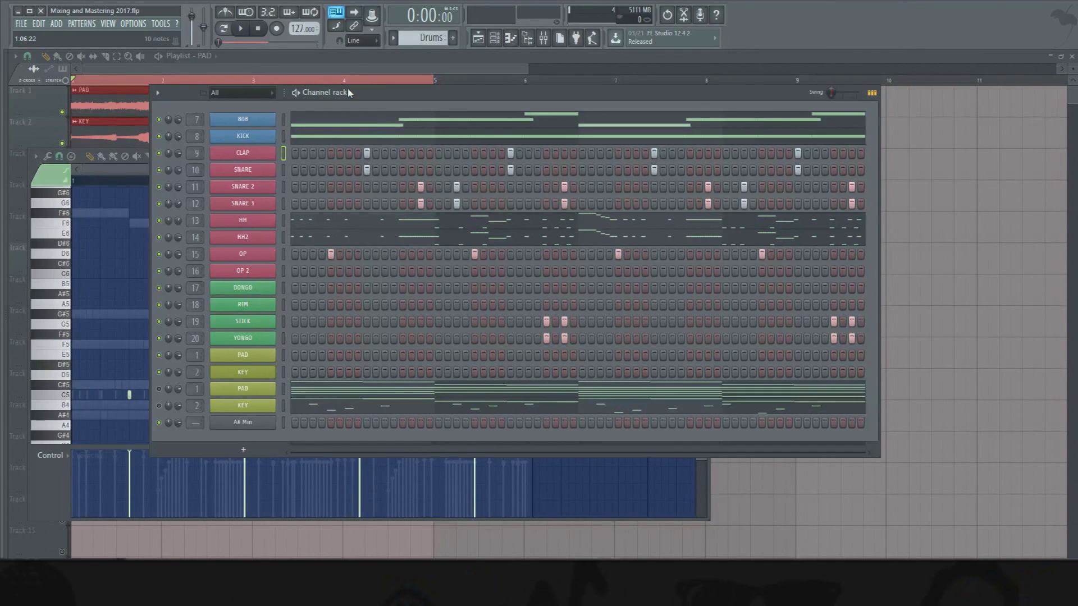
drag(342, 100, 343, 106)
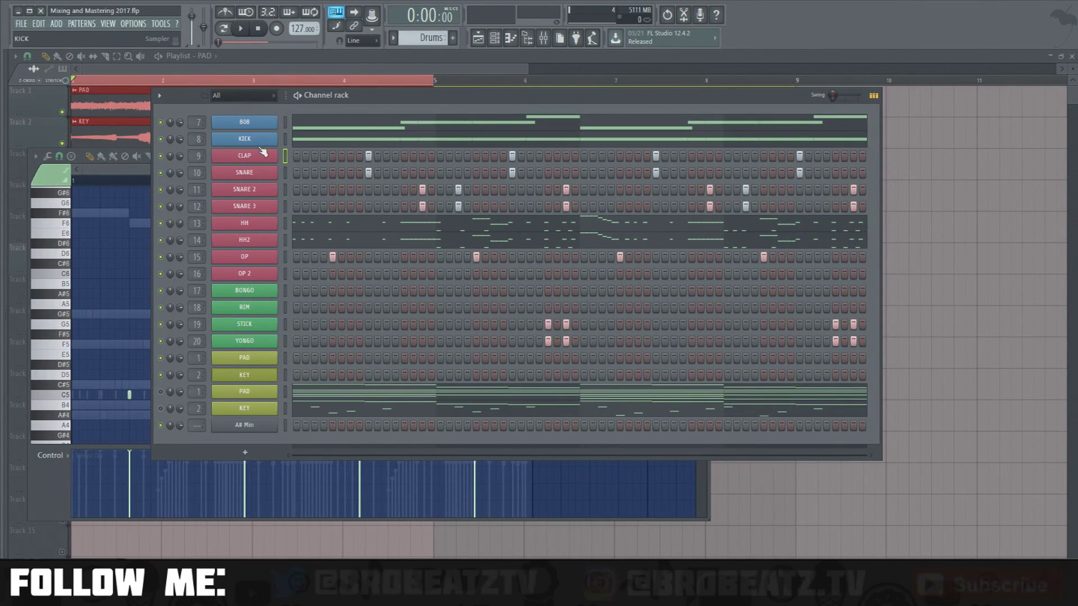
Step: Select mixer tracks 1–6, from Pad to Insert 6, and lower their volume faders together to near the minimum
click(543, 38)
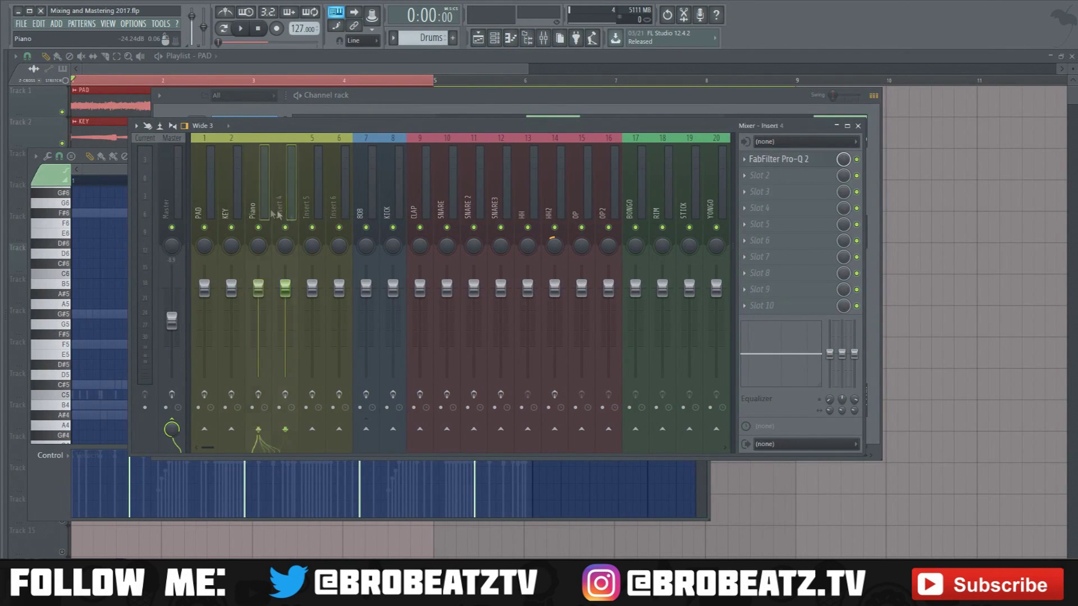
click(588, 216)
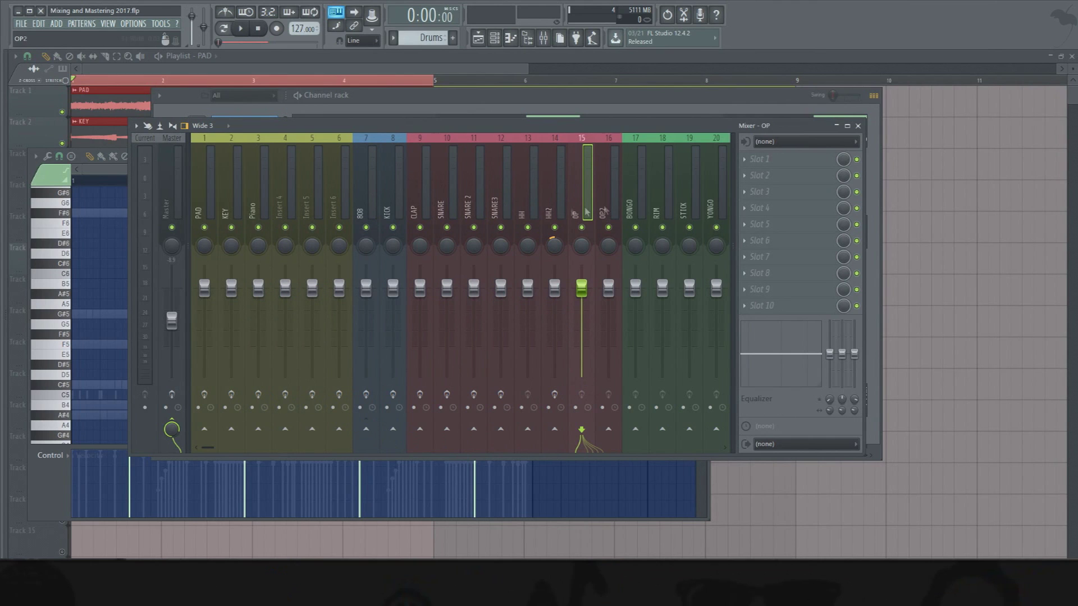
click(393, 211)
drag(345, 207, 204, 209)
drag(339, 288, 339, 373)
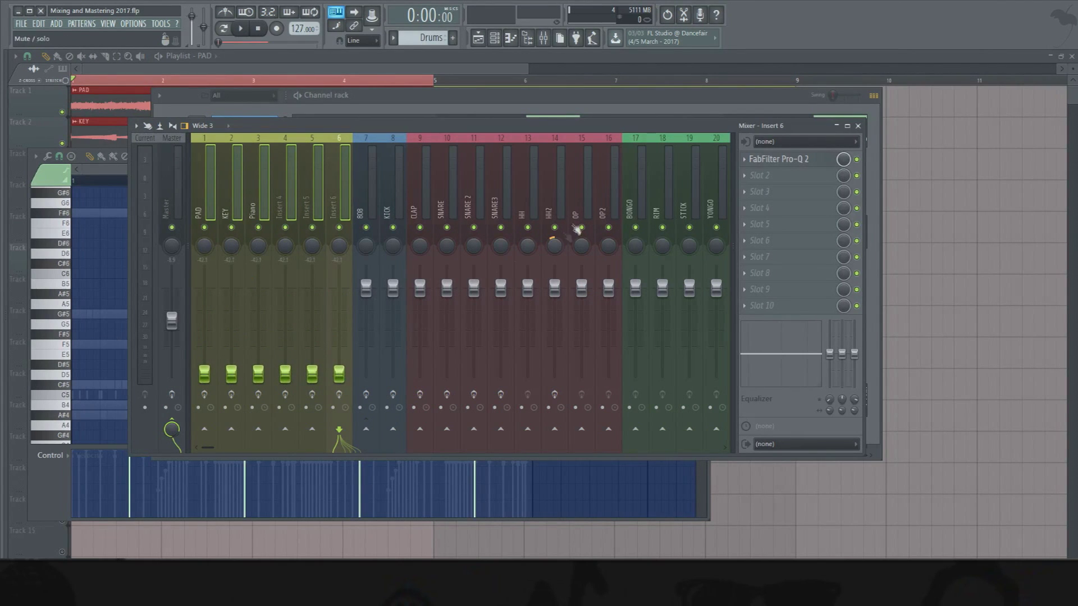
Step: Select the Bongo, Rim, Stick and Yongo mixer tracks and lower their volume faders together to near the minimum
click(552, 200)
click(631, 205)
scroll(626, 201, down, 3)
drag(554, 203, 628, 197)
drag(634, 288, 635, 377)
Step: Remove the Kick track's send to the 808 track and create that routing again
drag(527, 193, 336, 205)
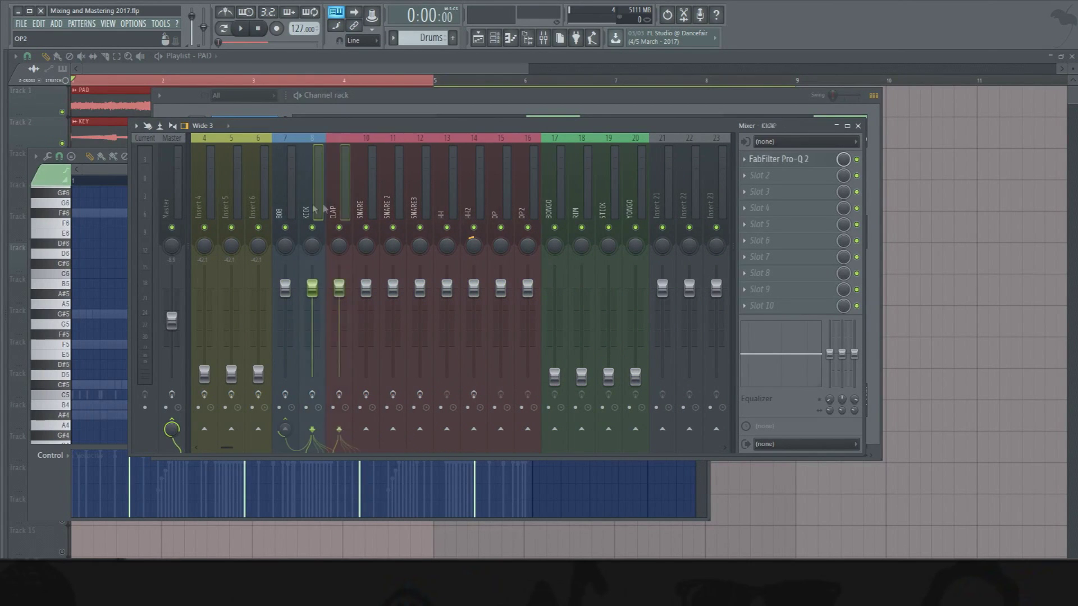
click(279, 209)
click(312, 209)
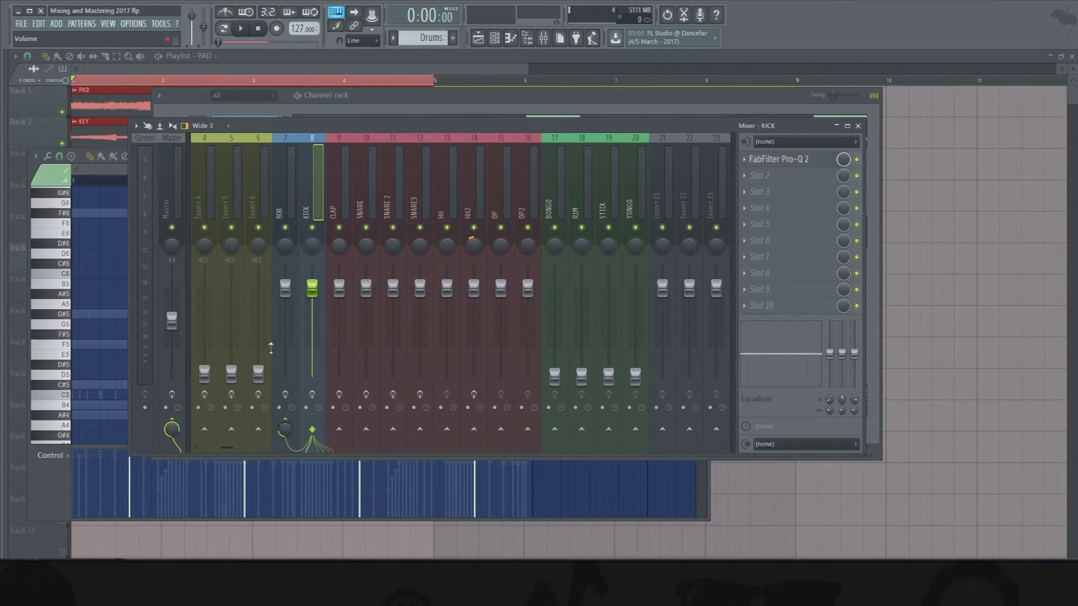
click(290, 423)
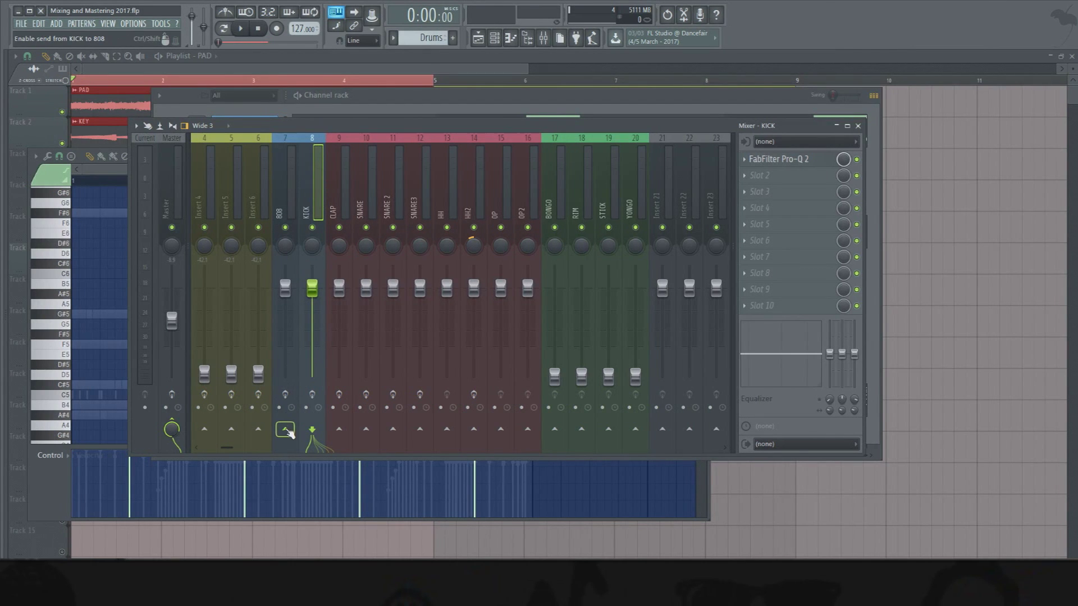
right_click(290, 433)
click(311, 465)
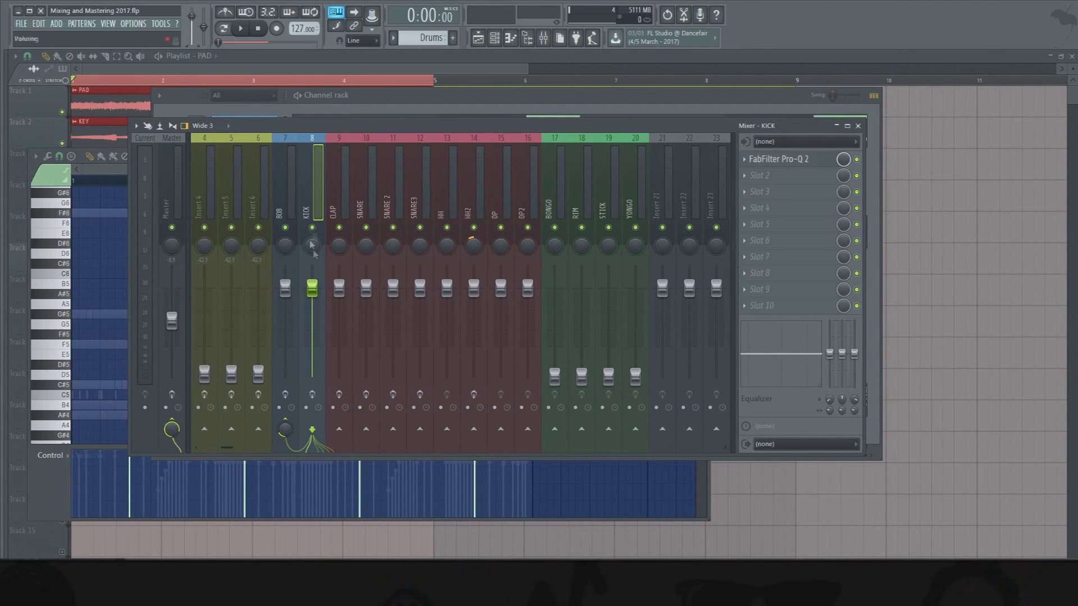
Step: Select mixer tracks 9–16, from Clap to OP2, and lower their volume faders together to near the minimum
click(344, 191)
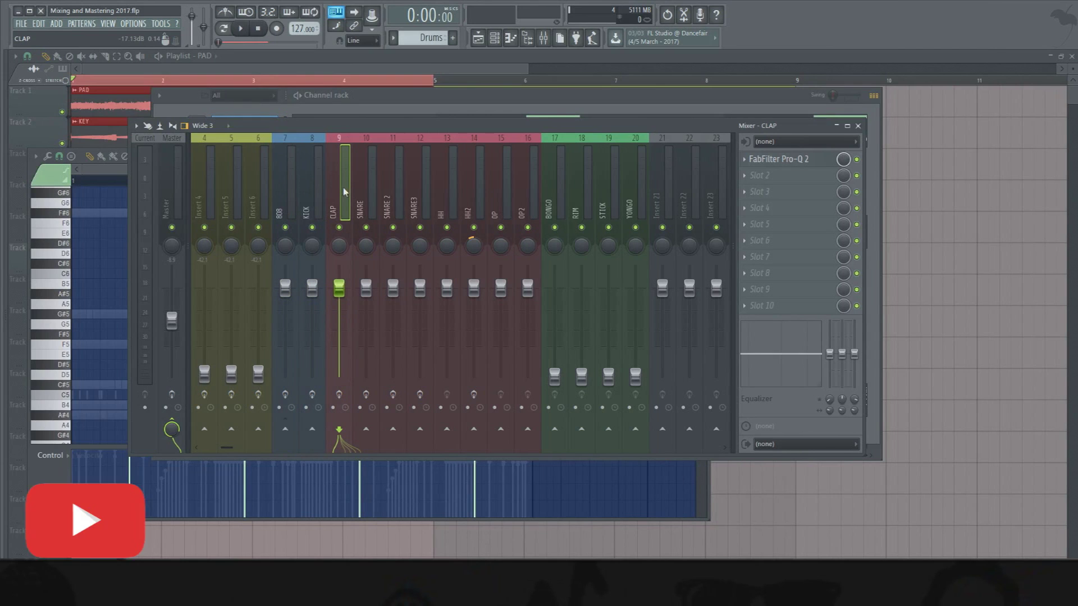
drag(343, 192, 528, 194)
drag(528, 287, 528, 381)
Step: Select the 808 and Kick mixer tracks together, and finish with only the Kick track selected
drag(289, 186, 314, 181)
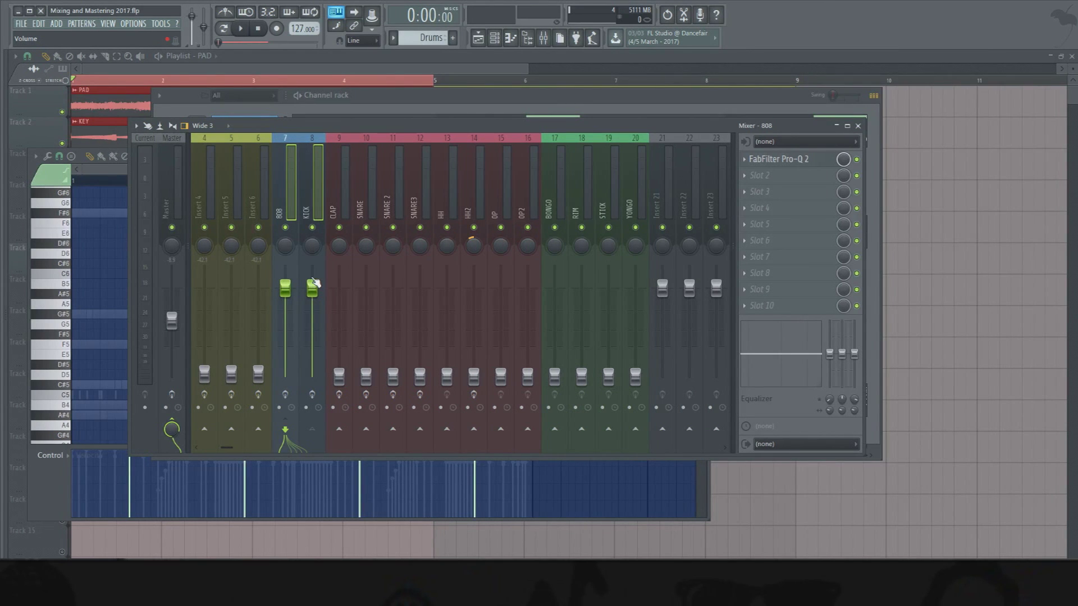
click(335, 189)
click(294, 171)
click(312, 185)
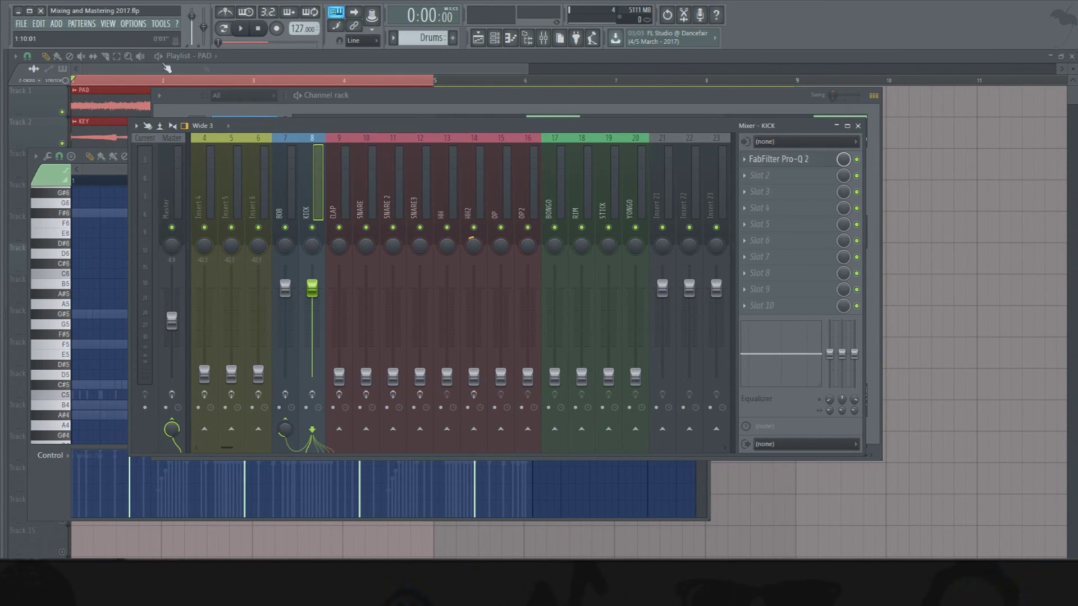
Step: Bring the mixer back over the playlist and enlarge its window to fill the whole workspace
click(239, 67)
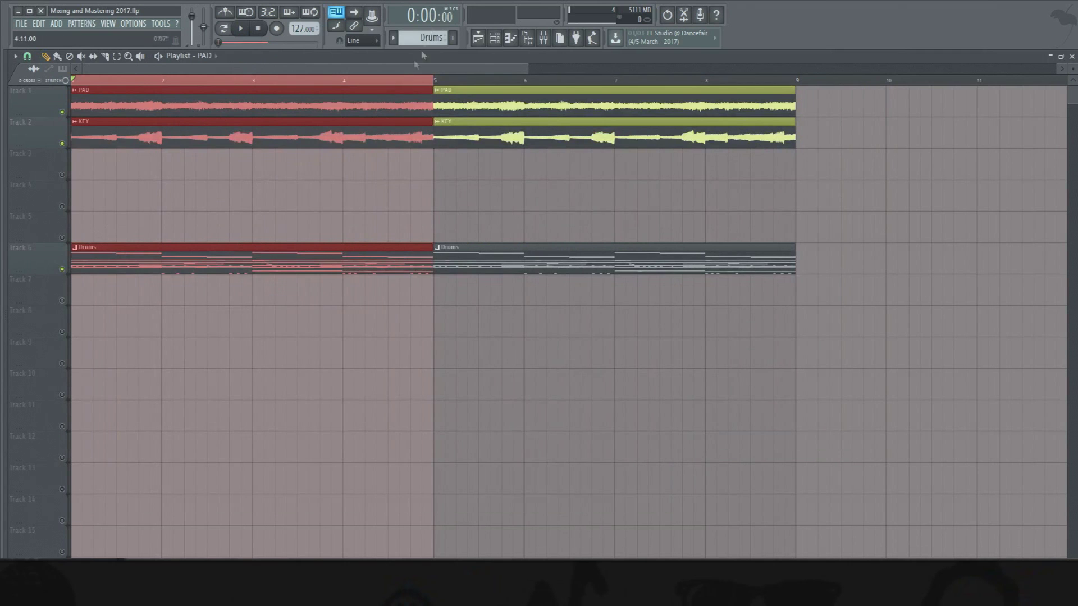
click(510, 39)
click(496, 40)
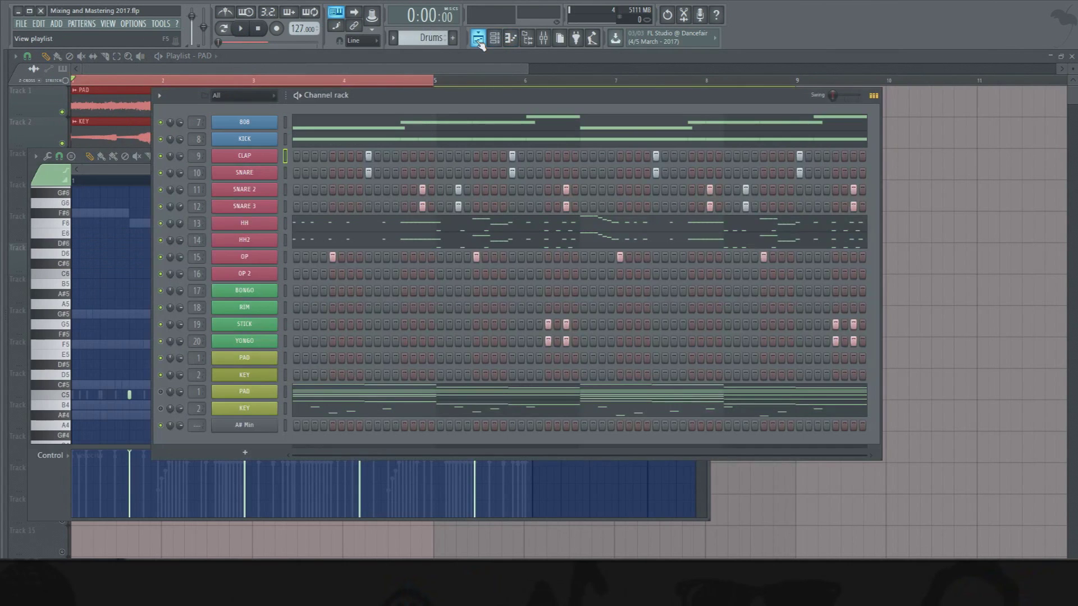
click(478, 40)
click(495, 38)
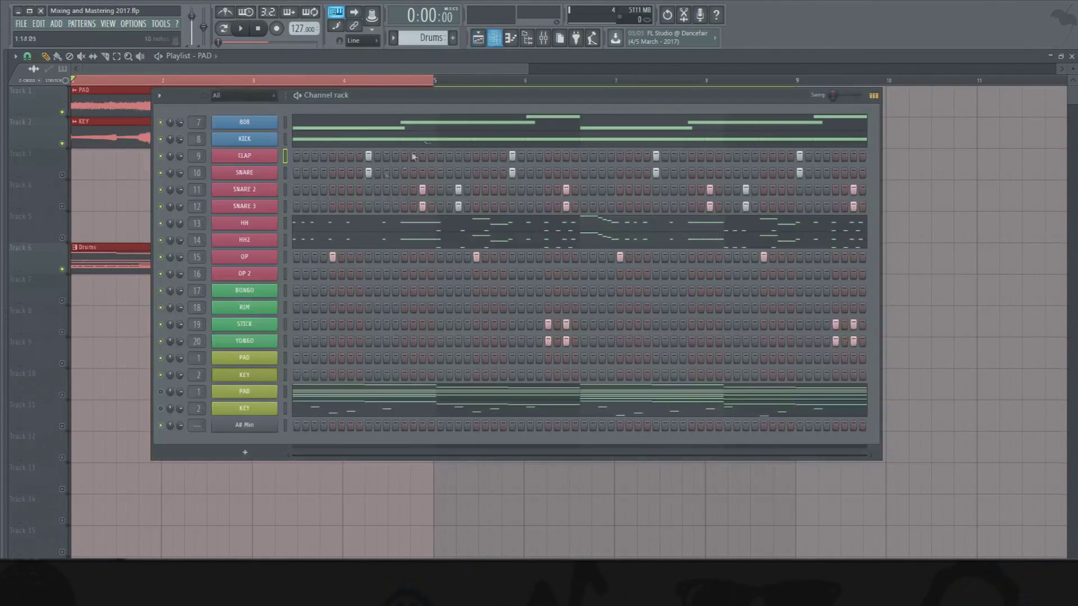
click(544, 39)
drag(129, 118, 22, 50)
drag(866, 459, 1069, 559)
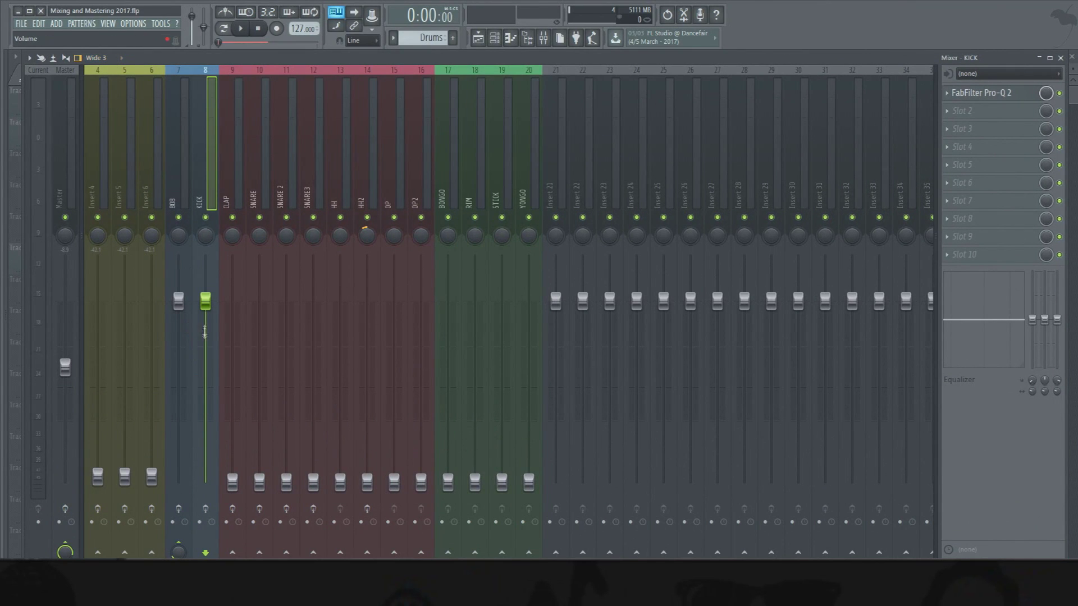
Step: Try the mixer's Wide layout with a small move of the Kick fader, and return to the Wide 3 layout
click(96, 58)
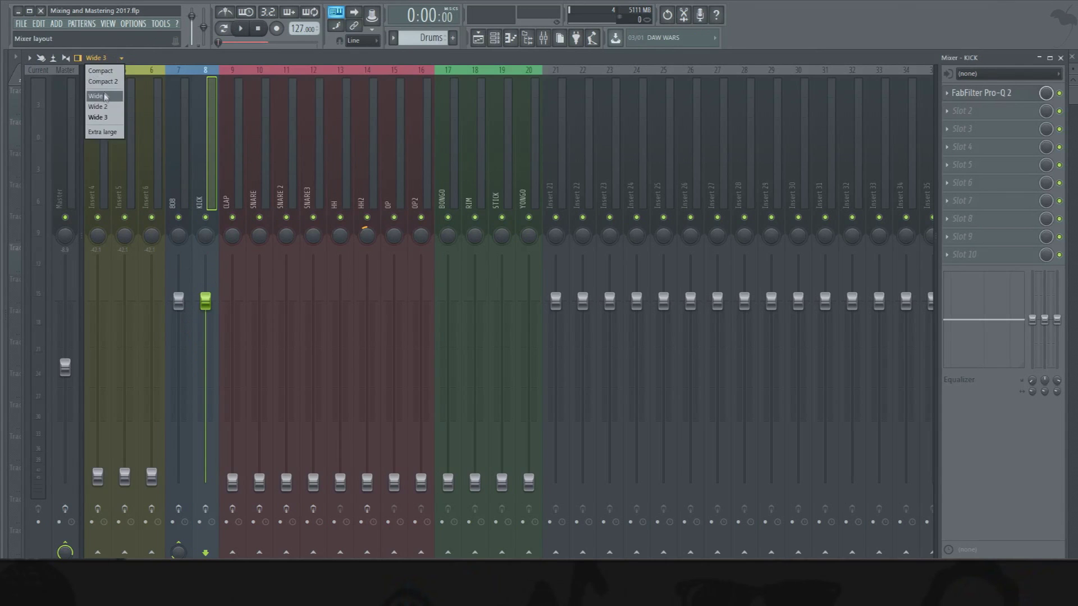
click(105, 101)
mouse_move(194, 308)
mouse_down()
mouse_move(194, 444)
mouse_move(190, 304)
mouse_up()
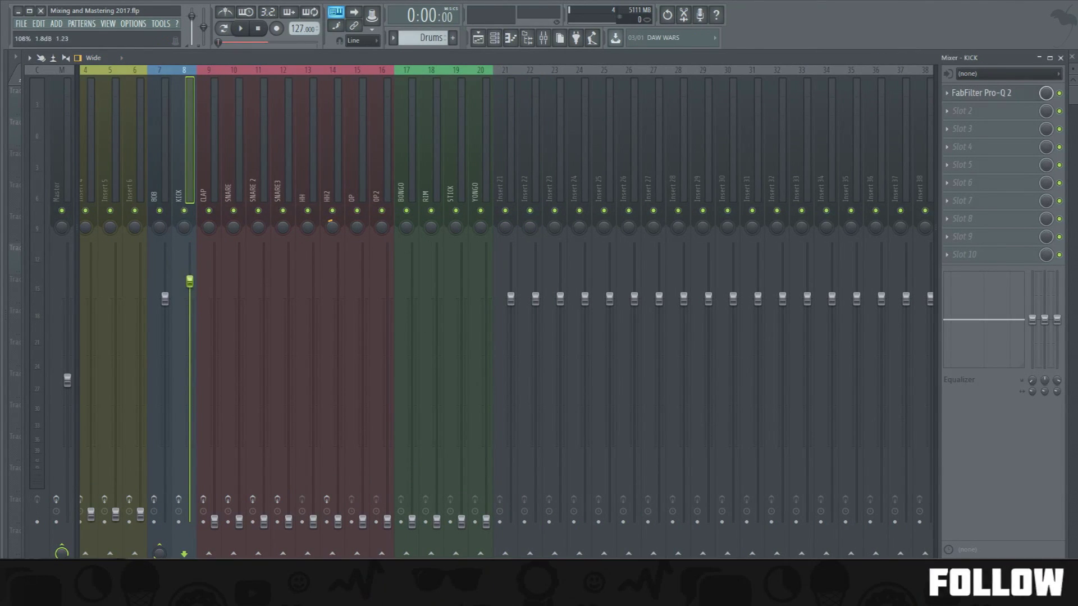
click(114, 59)
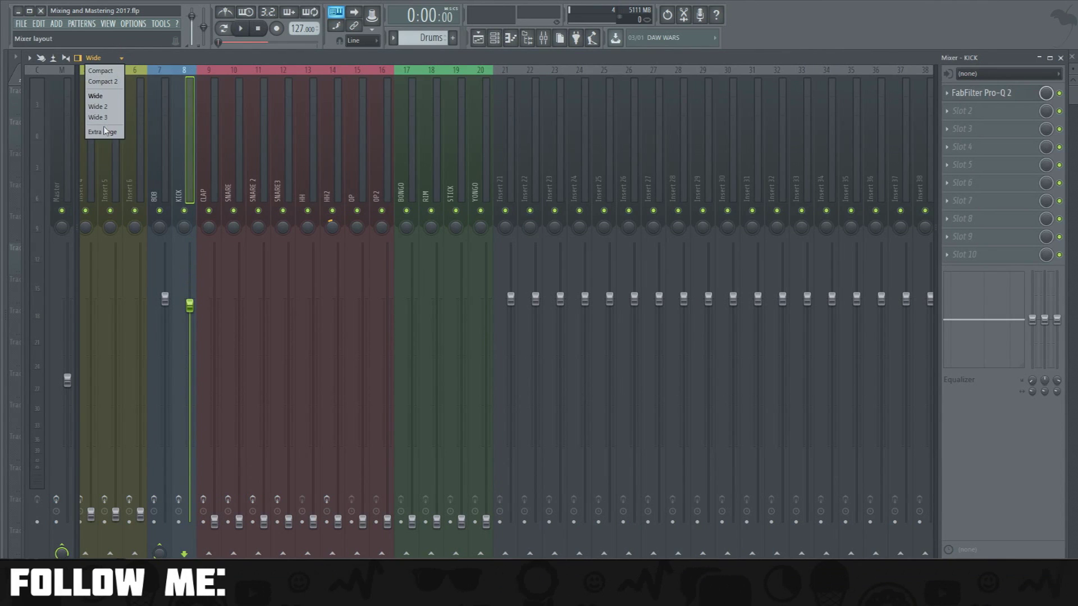
click(106, 120)
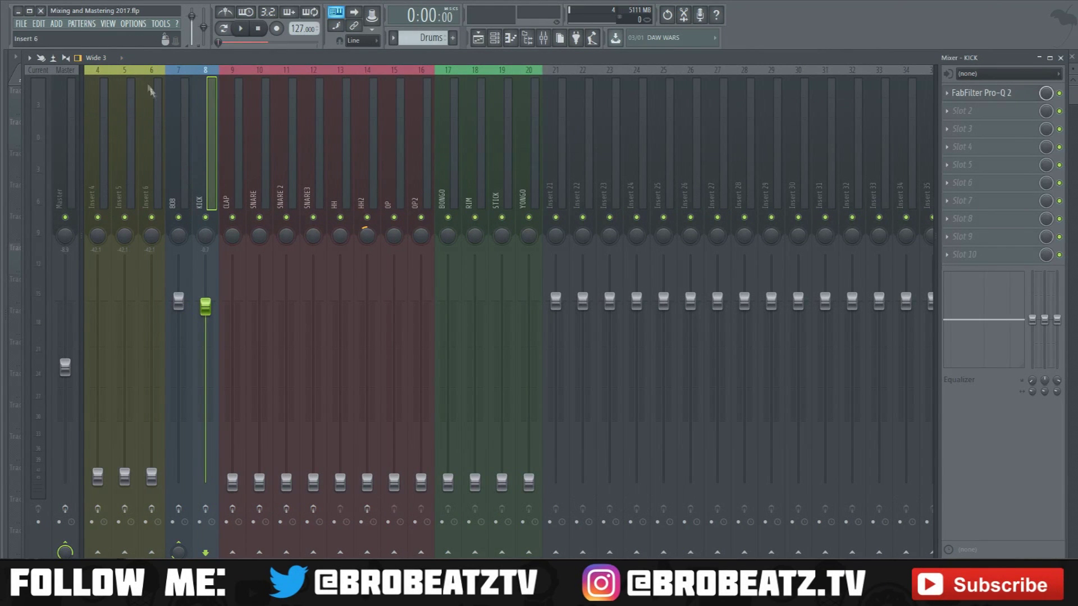
Step: Reset the Kick track's volume fader to its default level
drag(208, 311, 208, 304)
right_click(207, 305)
click(219, 310)
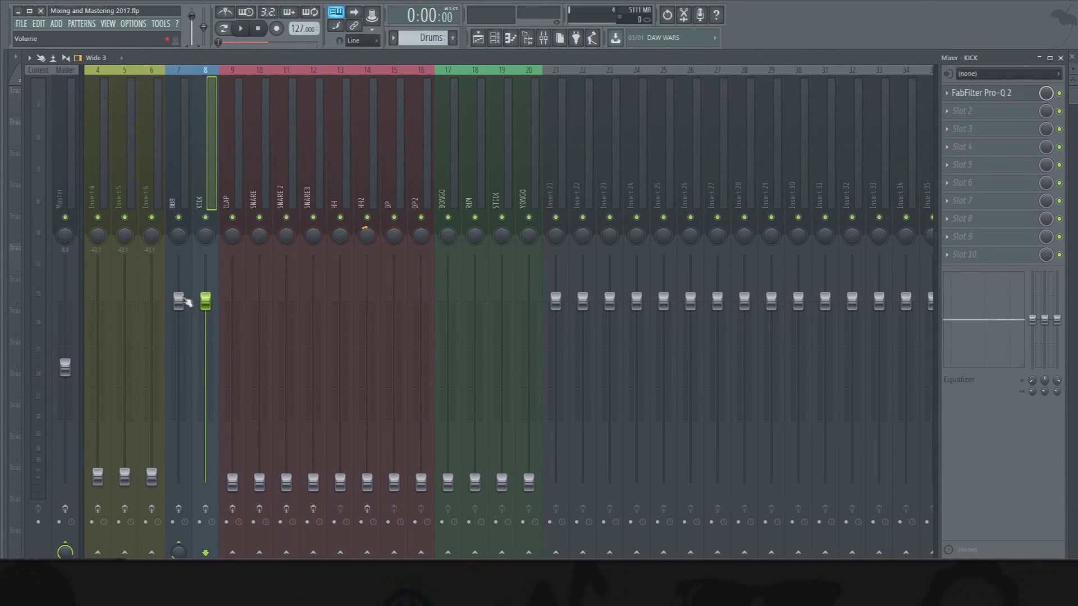
Step: During playback, lower the 808 track's fader to the minimum and set the Kick track's fader to about -5.4 dB
key(space)
drag(188, 324, 188, 502)
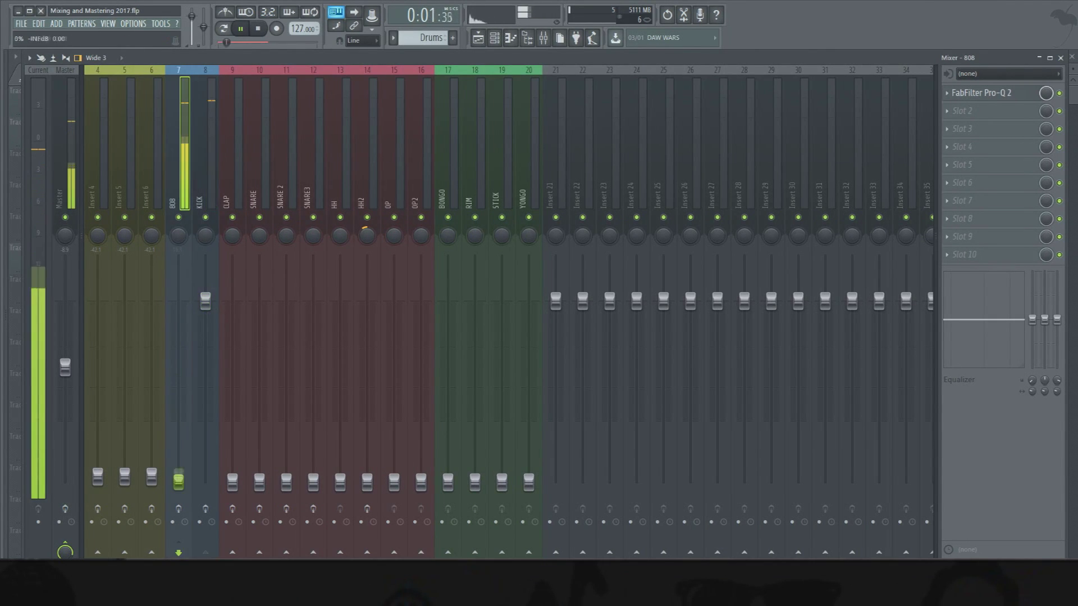
drag(206, 301, 205, 343)
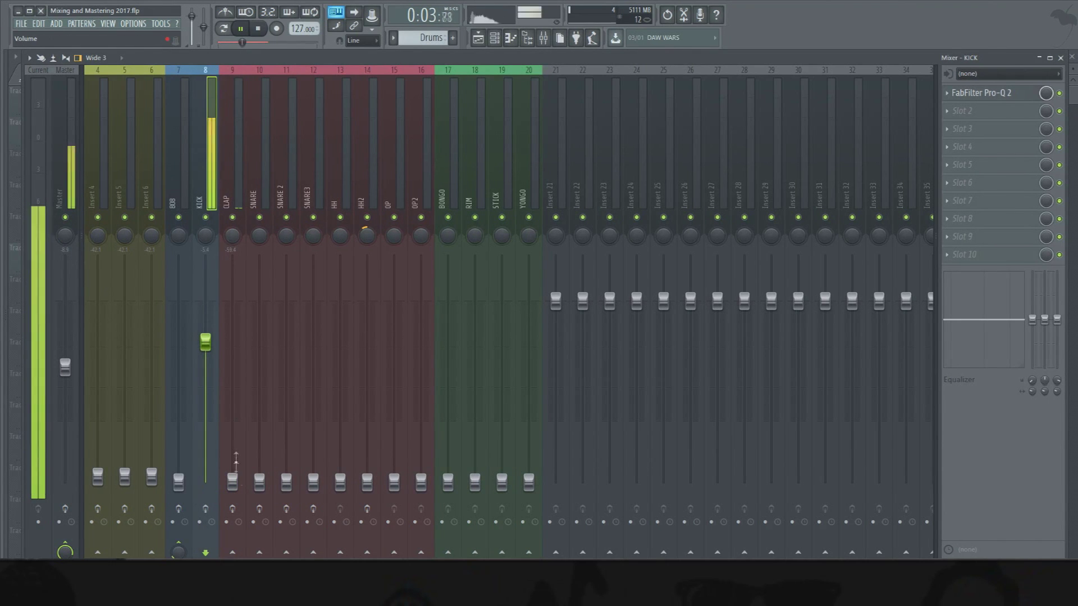
click(230, 477)
key(space)
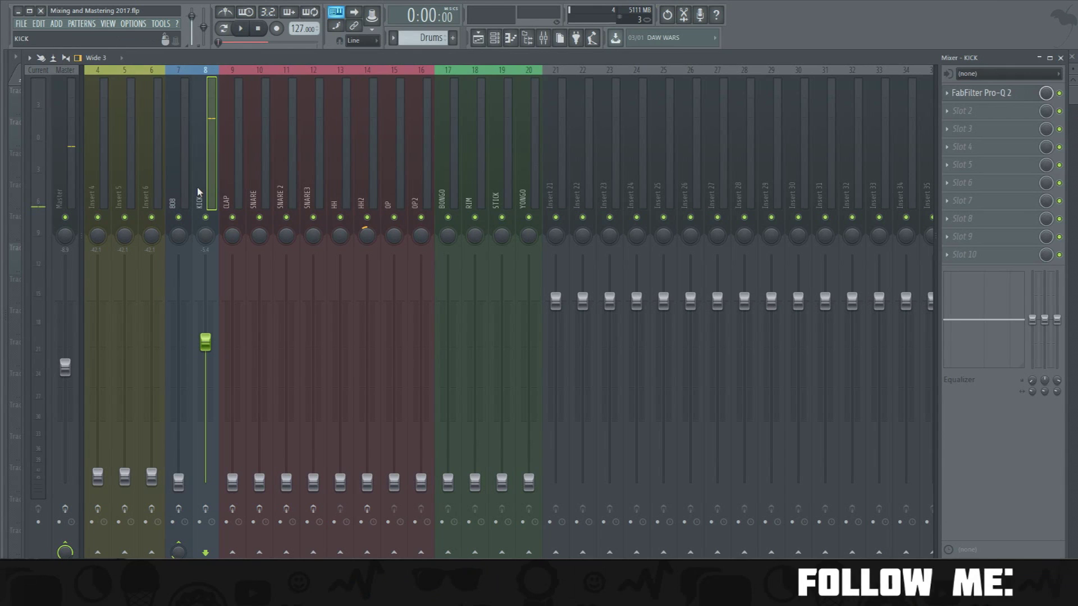
Step: Raise the 808 track's fader to about -16.5 dB and play the drums to compare it with the Kick
click(178, 187)
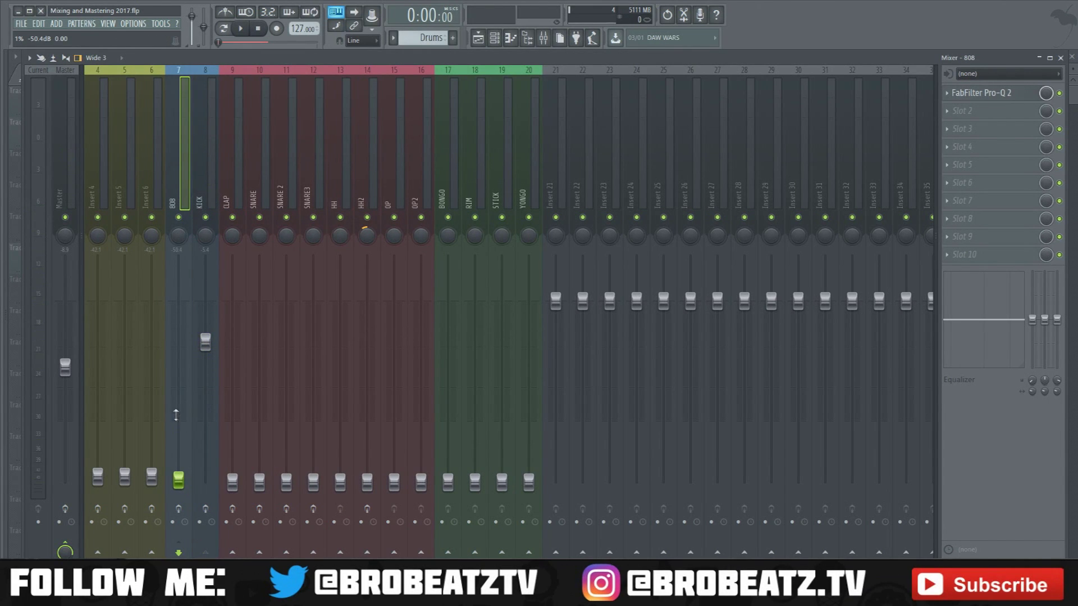
drag(179, 471, 178, 430)
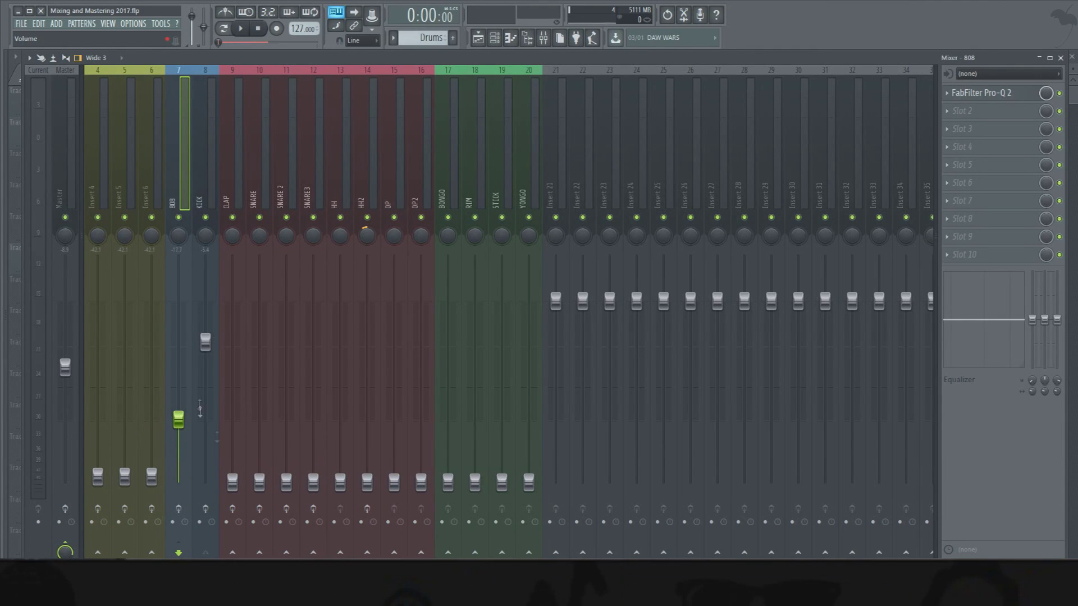
key(space)
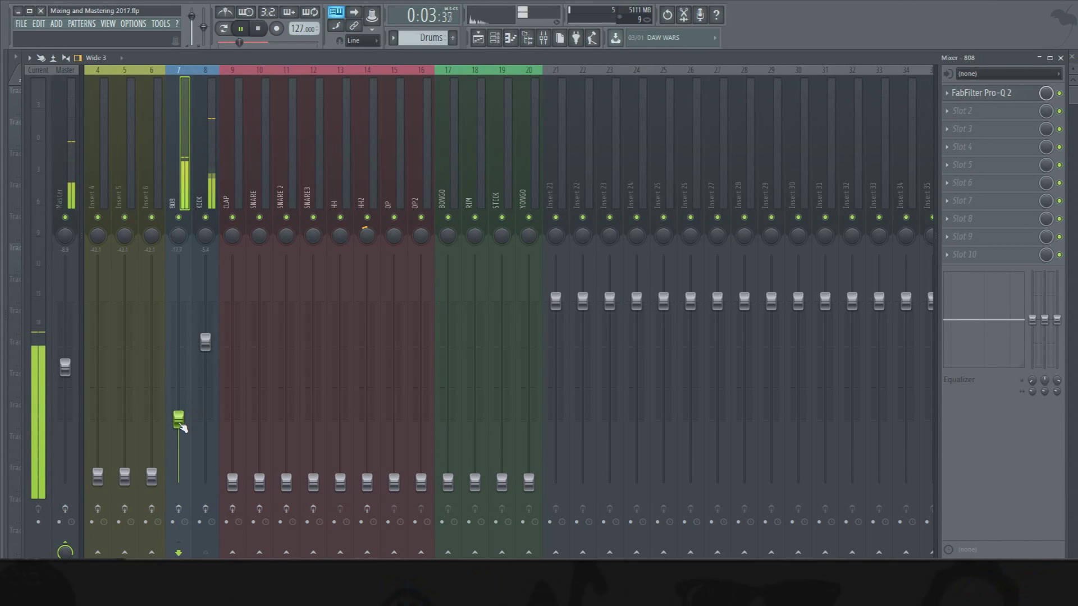
key(space)
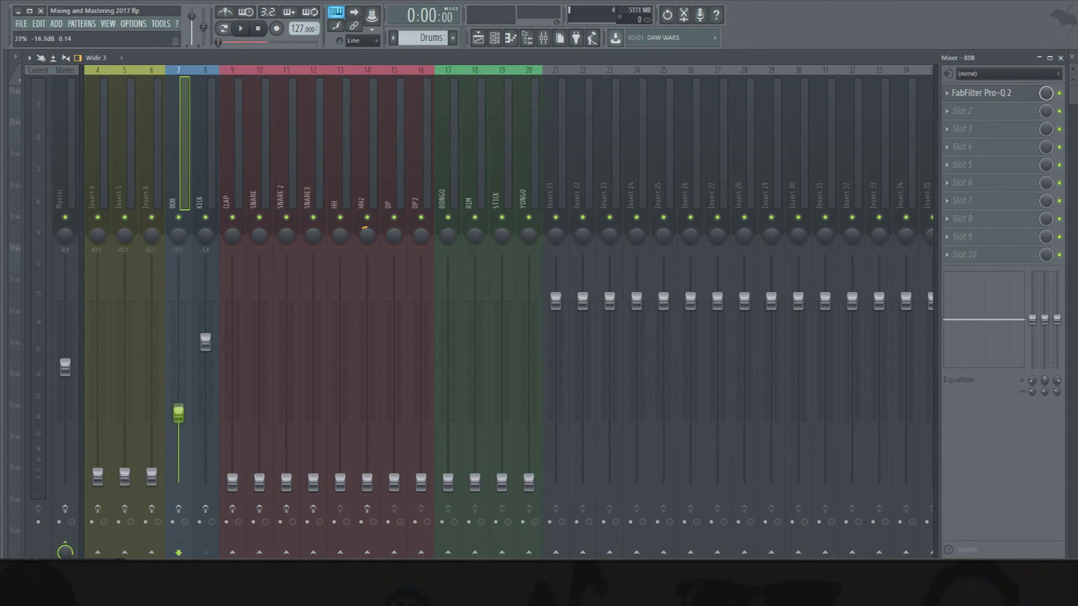
Step: Try the 808 track at about -3.0 dB during playback, and lower its fader to about -17.1 dB
drag(179, 414, 178, 325)
key(space)
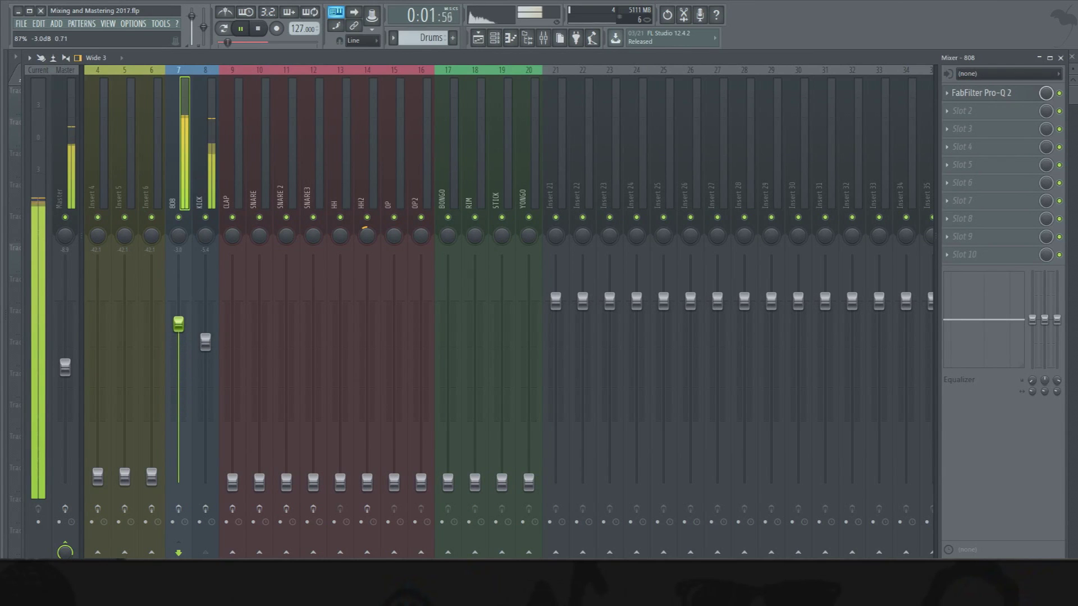
key(space)
drag(178, 324, 179, 373)
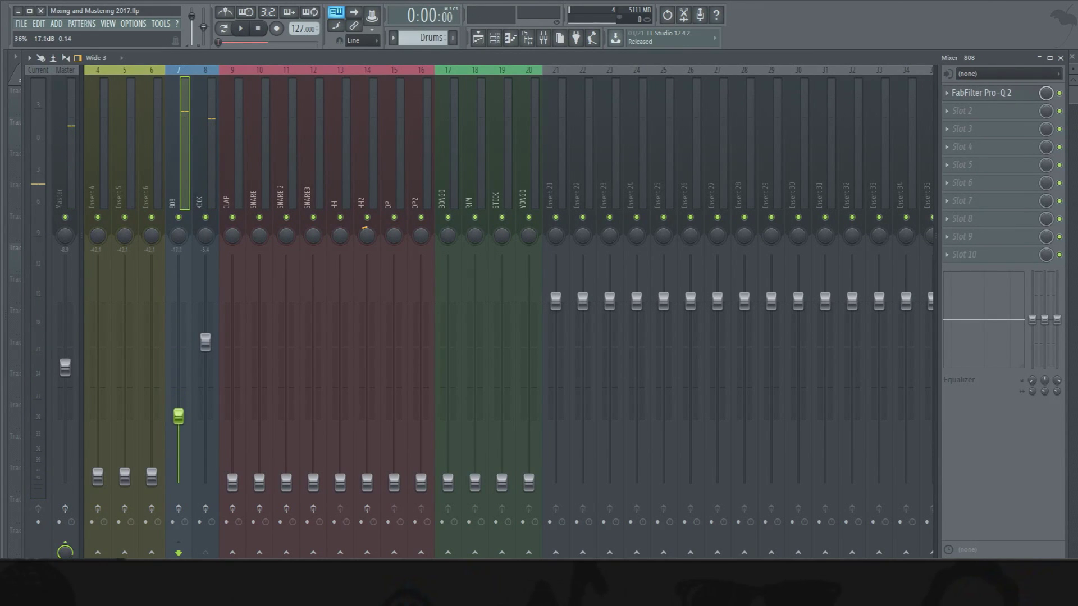
Step: Balance the 808 against the Kick during playback, setting the 808 track's fader to about -11.2 dB
key(space)
drag(179, 417, 179, 390)
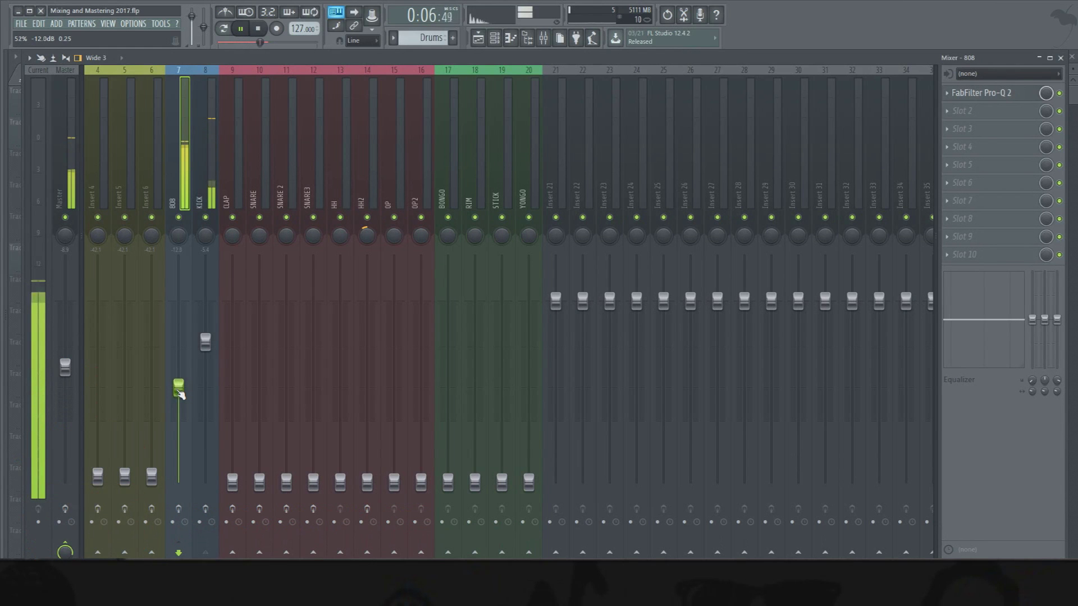
scroll(179, 394, up, 3)
scroll(179, 394, down, 1)
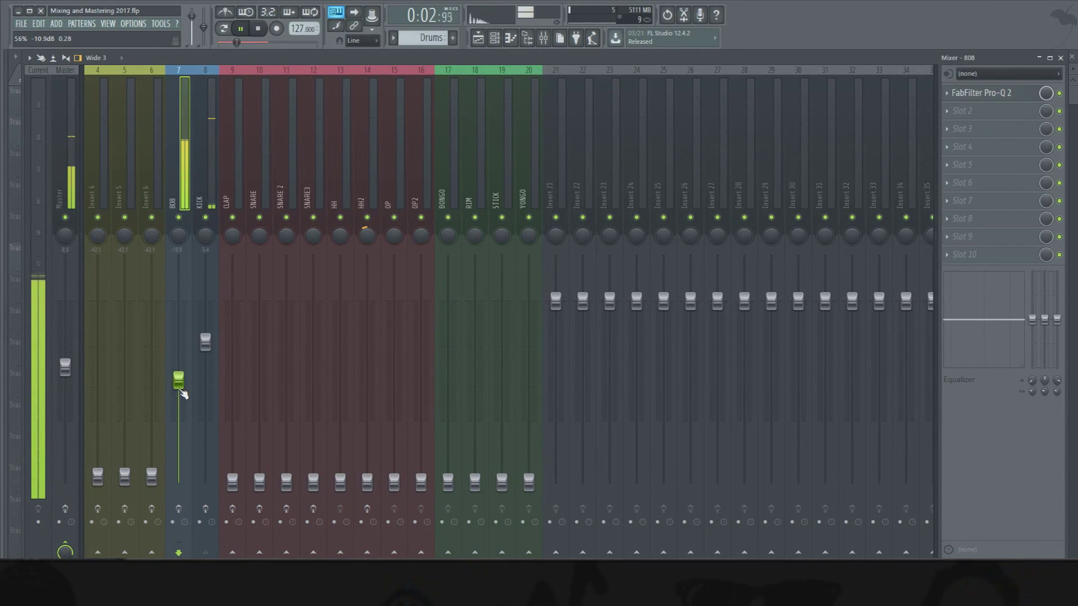
drag(180, 390, 179, 388)
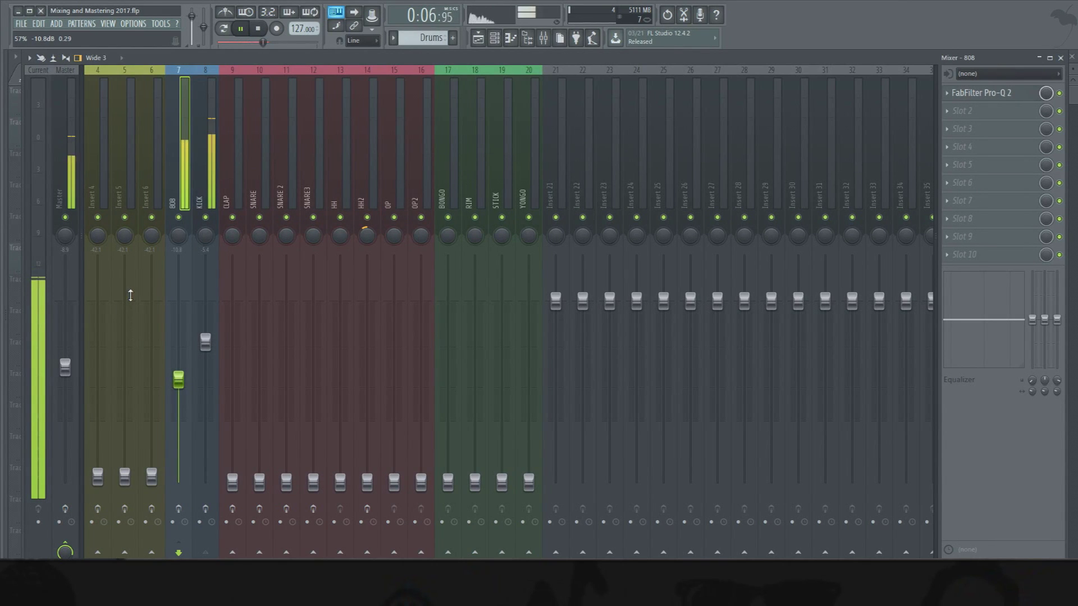
key(space)
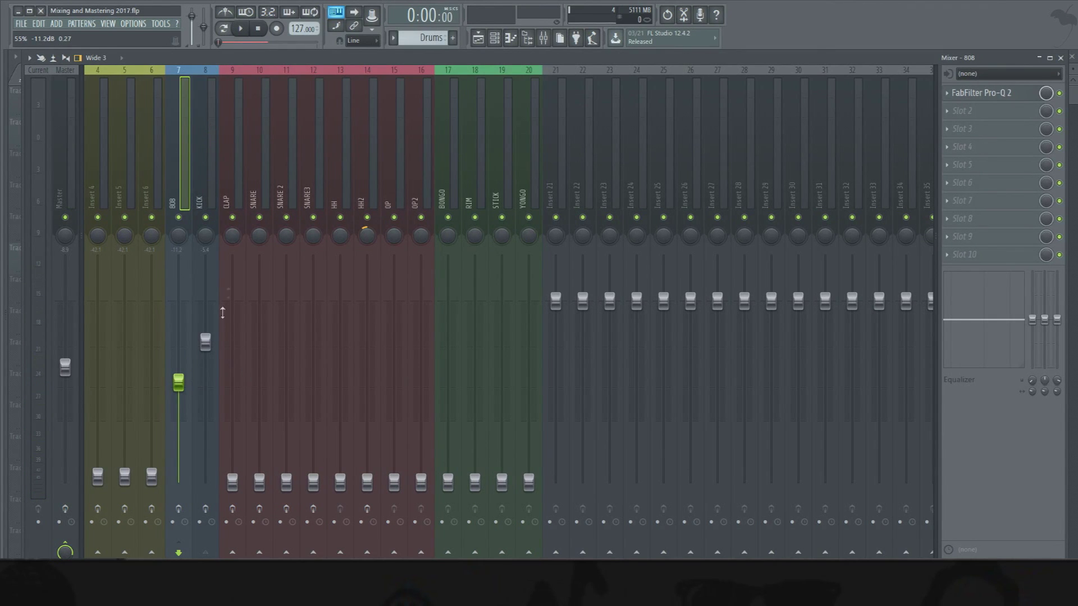
Step: Open the Kick track's FabFilter Pro-Q 2 and add a High Cut band at about 20.5 kHz
click(220, 200)
click(199, 199)
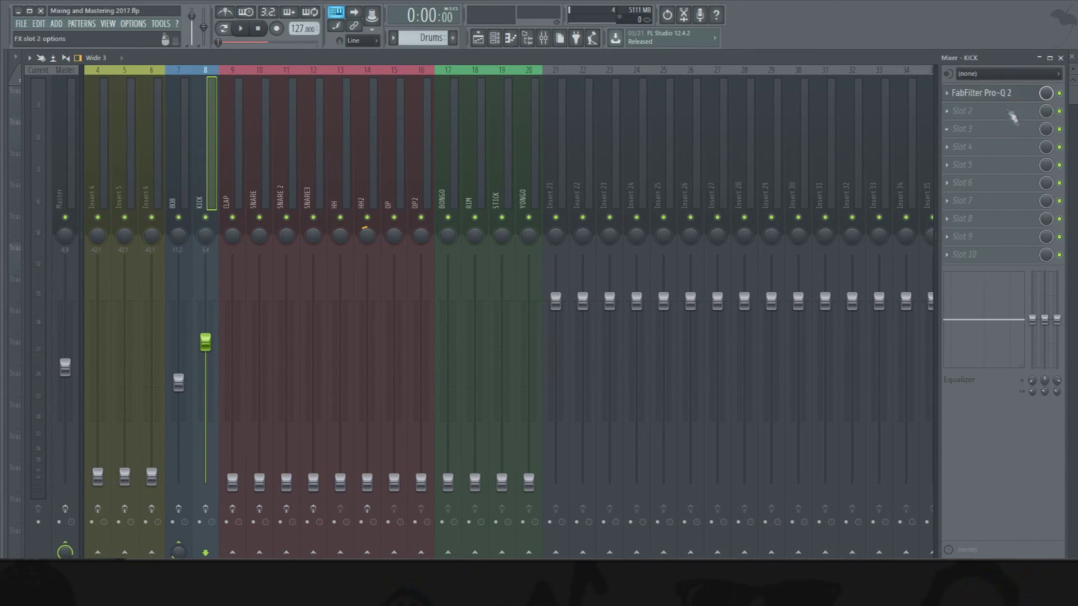
click(1002, 95)
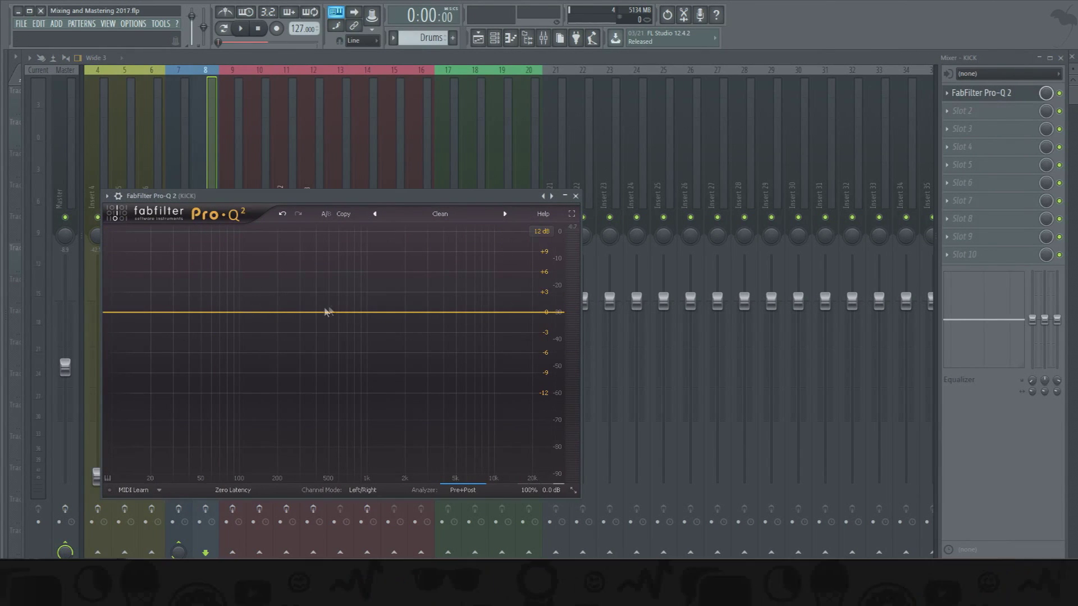
click(556, 313)
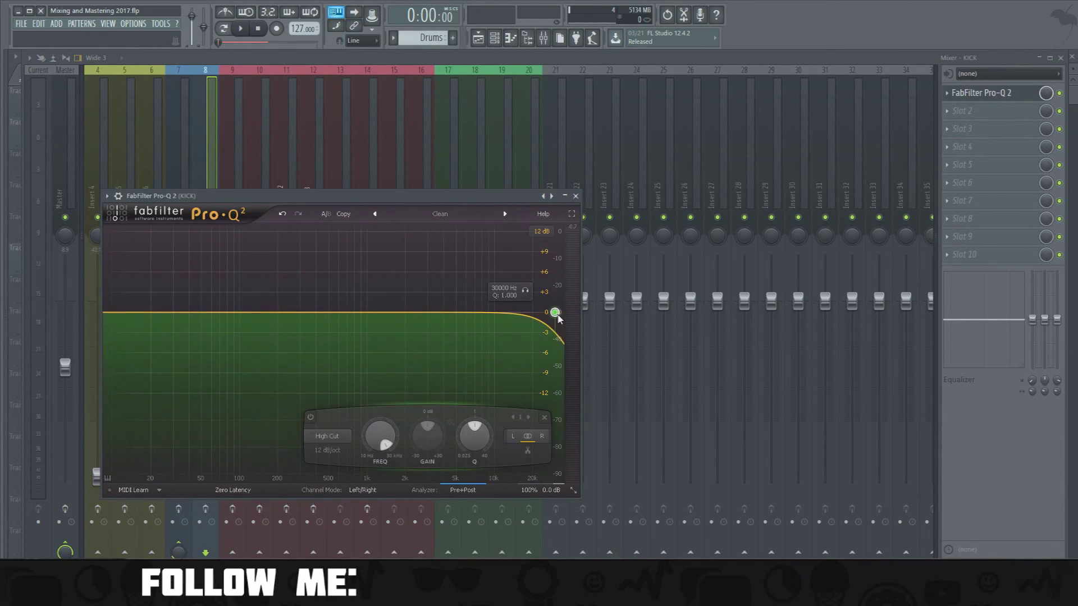
key(space)
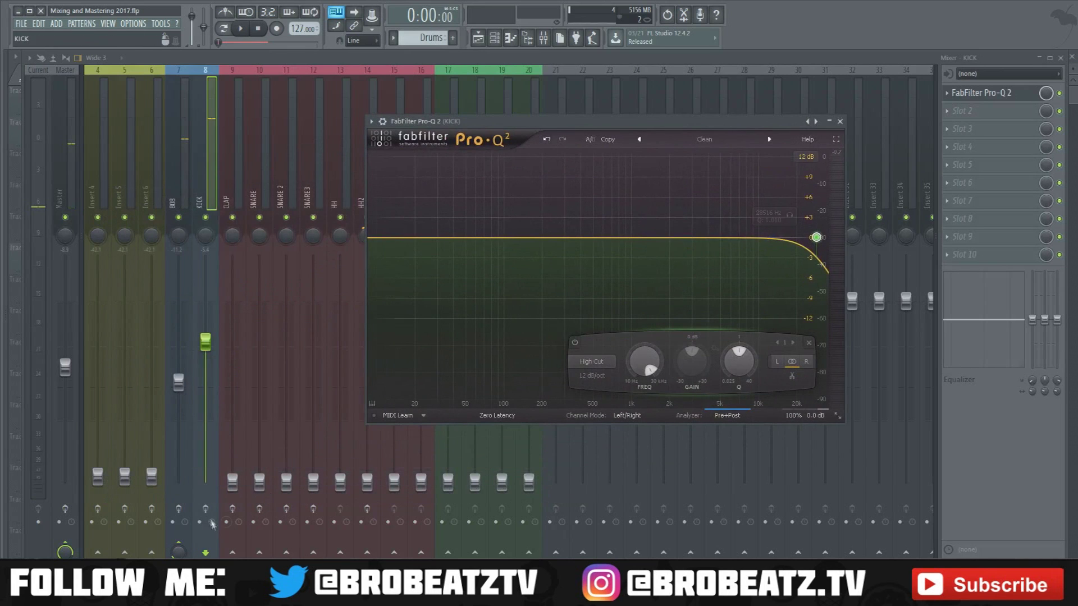
Step: Change the stereo separation of the Kick and 808 mixer tracks, and move the equalizer window aside
click(206, 510)
click(180, 509)
drag(623, 122, 363, 119)
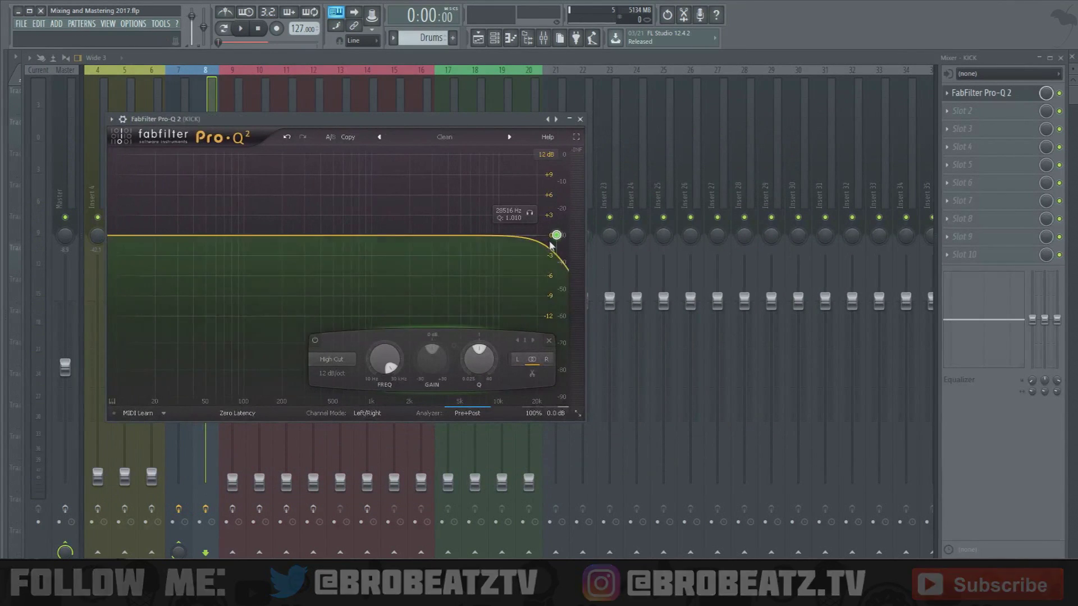
Step: Set the High Cut band's slope to 24 dB/oct and place it at about 20 kHz with a Q of about 0.72
drag(556, 235, 533, 234)
right_click(534, 234)
mouse_move(609, 263)
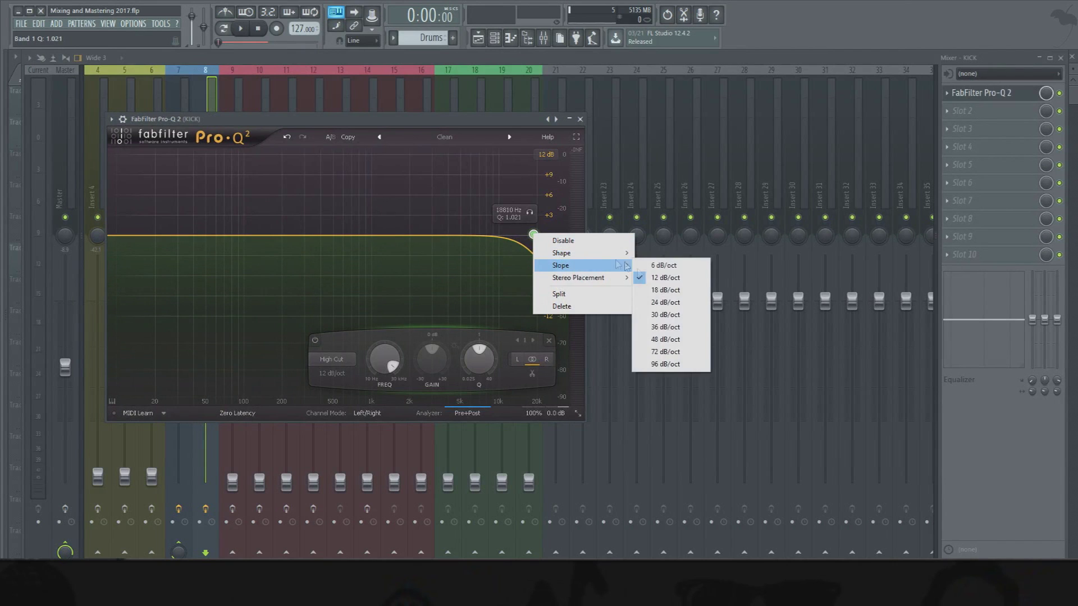
click(665, 302)
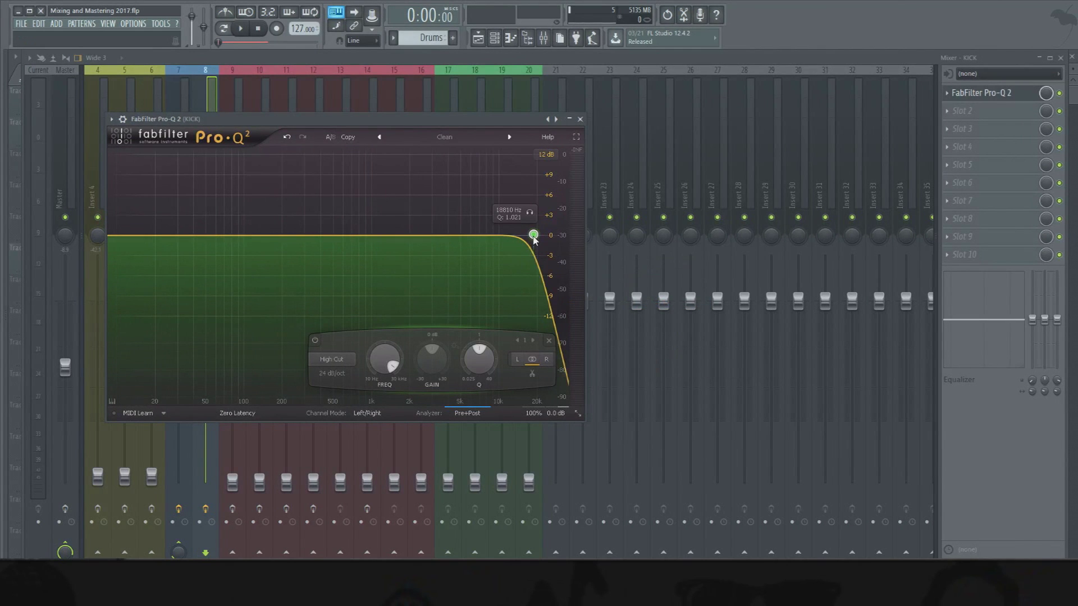
drag(534, 238, 537, 257)
drag(309, 120, 371, 120)
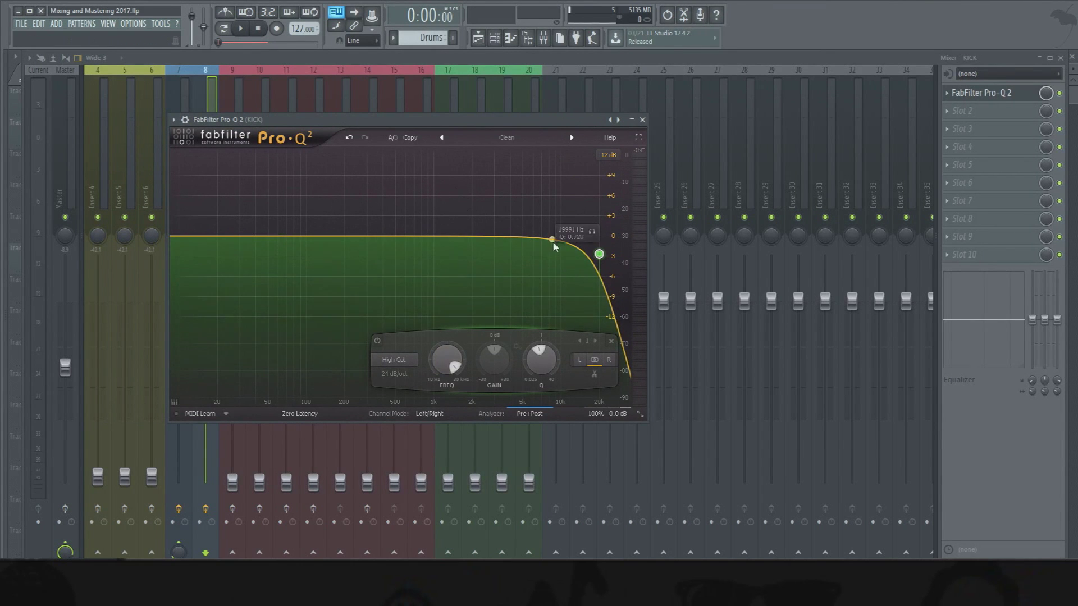
Step: While playing the Kick, pull the High Cut band down to about 4 kHz with a Q of 0.410
key(space)
drag(599, 253, 510, 285)
key(space)
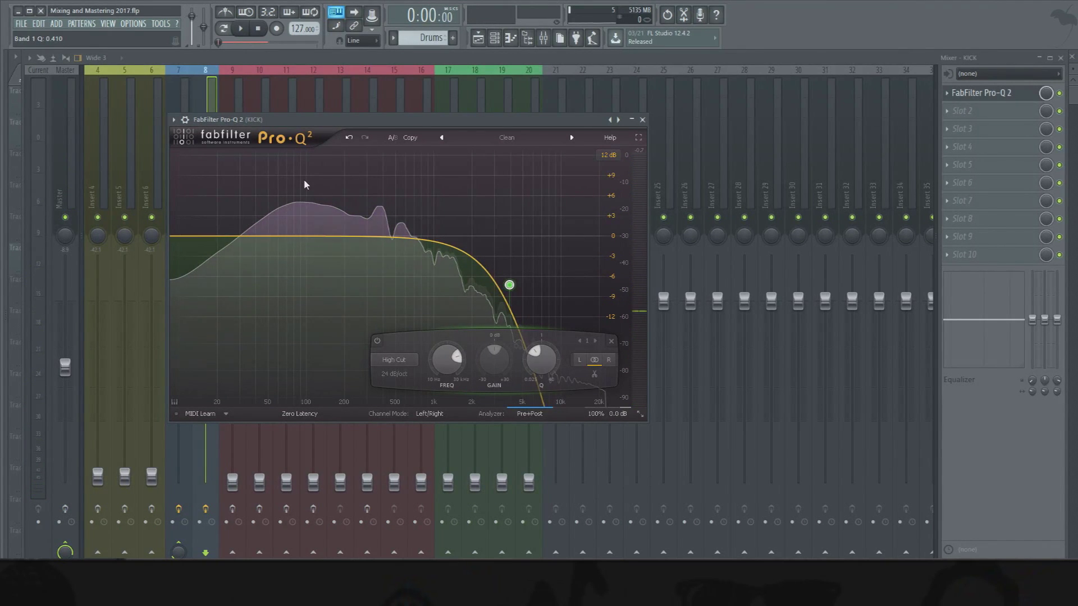
Step: Add a Bell band to the Kick's equalizer at about 82 Hz with a gain of about +0.58 dB
click(302, 200)
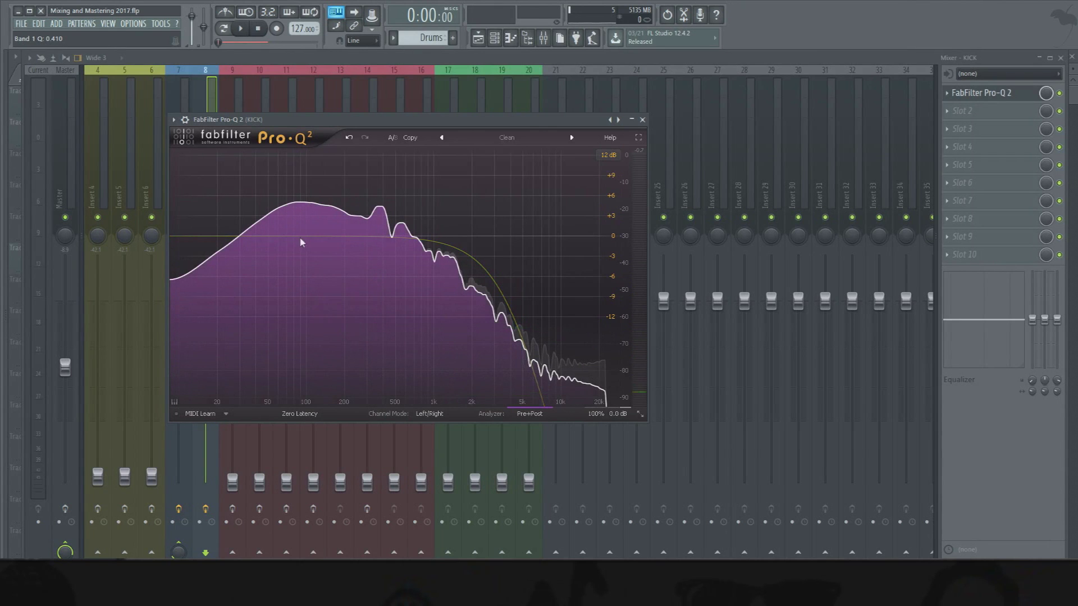
click(298, 233)
drag(298, 235, 295, 235)
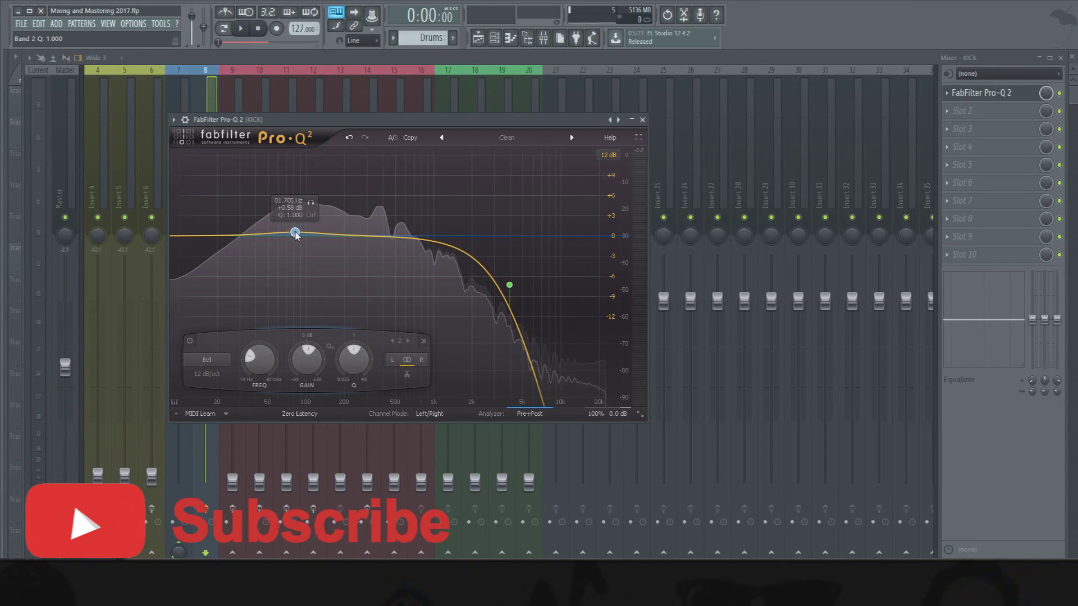
Step: Refine the Kick's Bell band to about 81 Hz with a gain of +1.25 dB and a Q of 1.490
scroll(296, 234, up, 3)
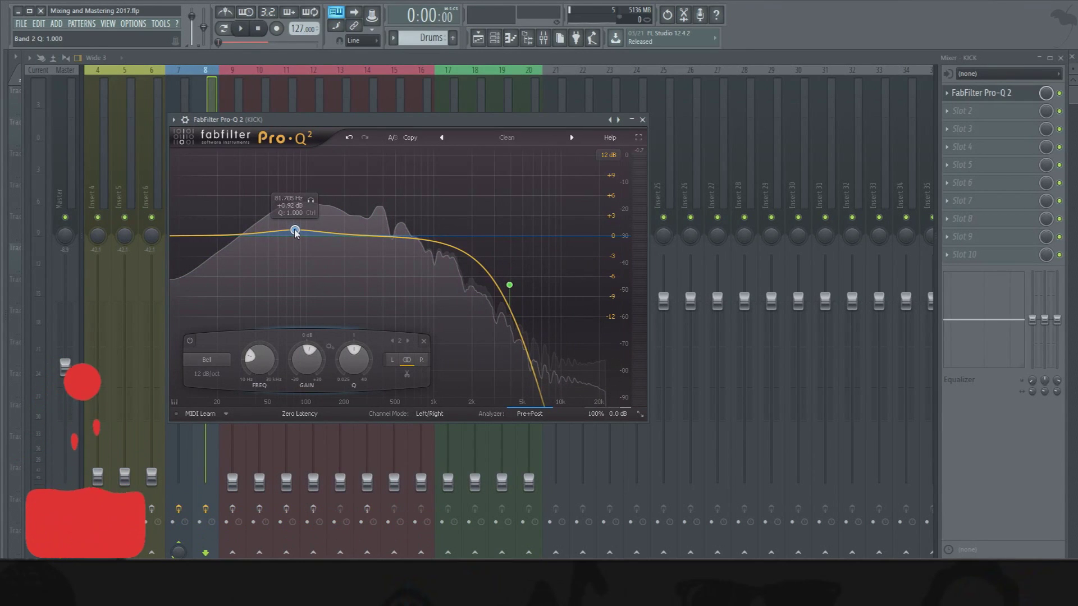
scroll(296, 233, down, 1)
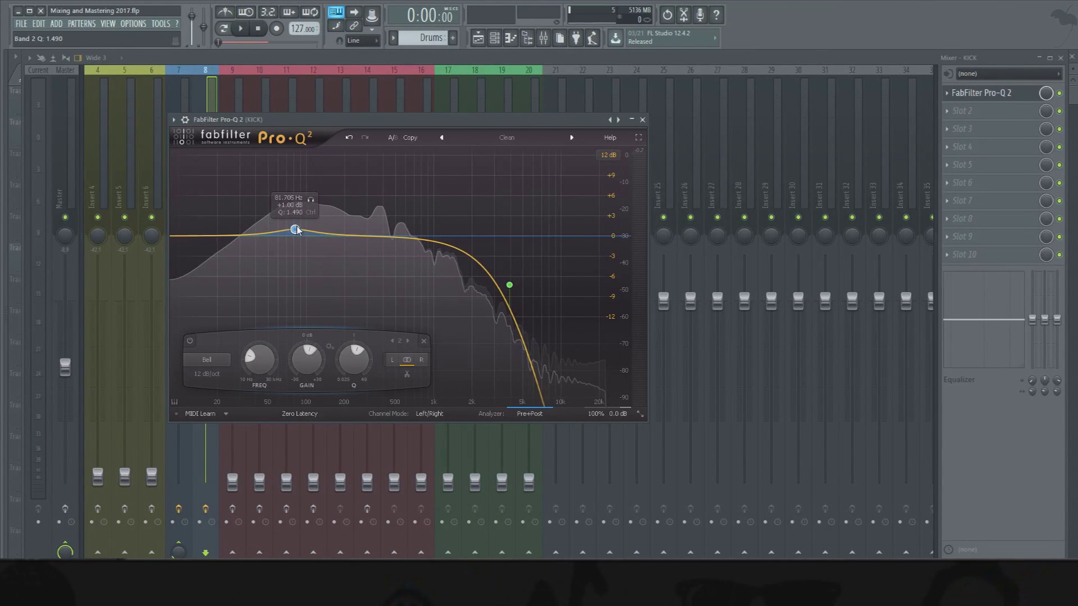
drag(296, 230, 298, 229)
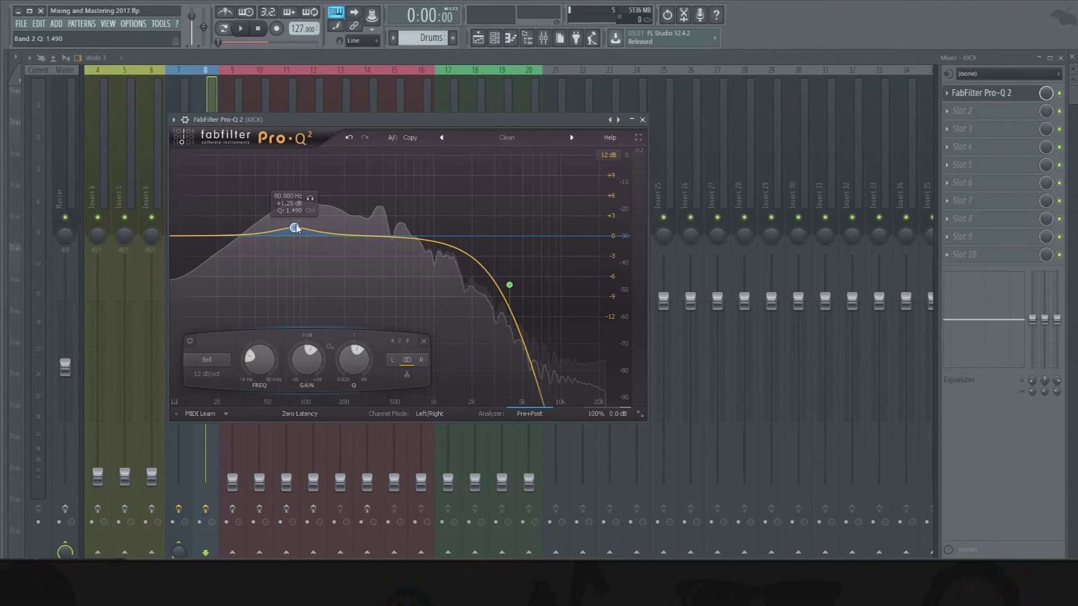
drag(296, 228, 298, 228)
Step: Move the equalizer window aside and copy the Kick's FabFilter Pro-Q 2 with its settings to the 808 mixer track
drag(302, 121, 495, 91)
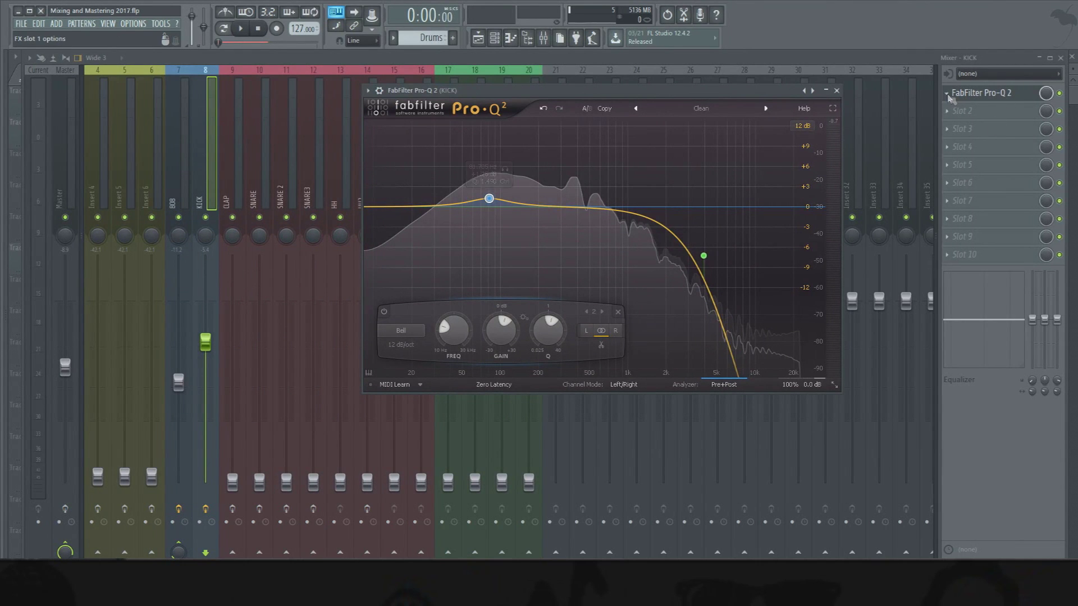
click(948, 97)
drag(957, 151, 180, 174)
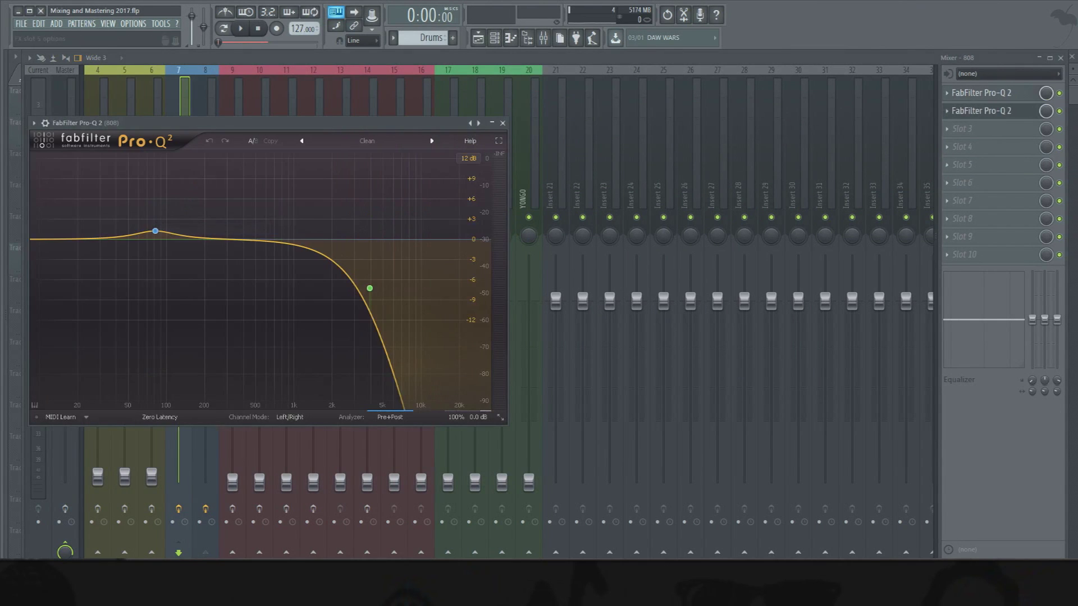
Step: Remove the extra equalizer from the 808 track and lower the copied equalizer's 82 Hz Bell band to about -1.9 dB
click(949, 96)
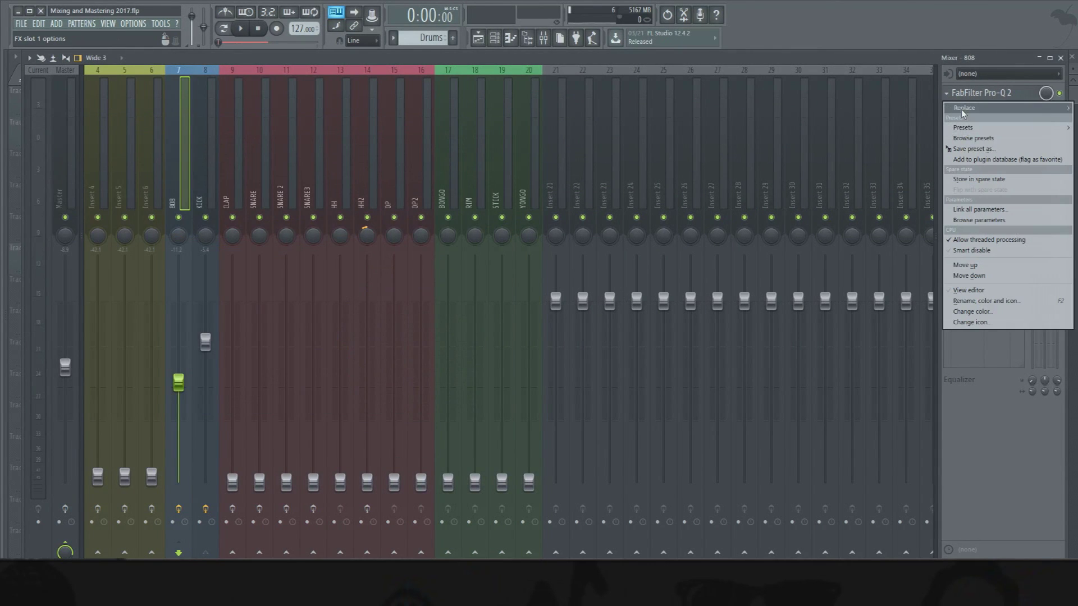
click(969, 275)
scroll(999, 112, up, 1)
click(988, 93)
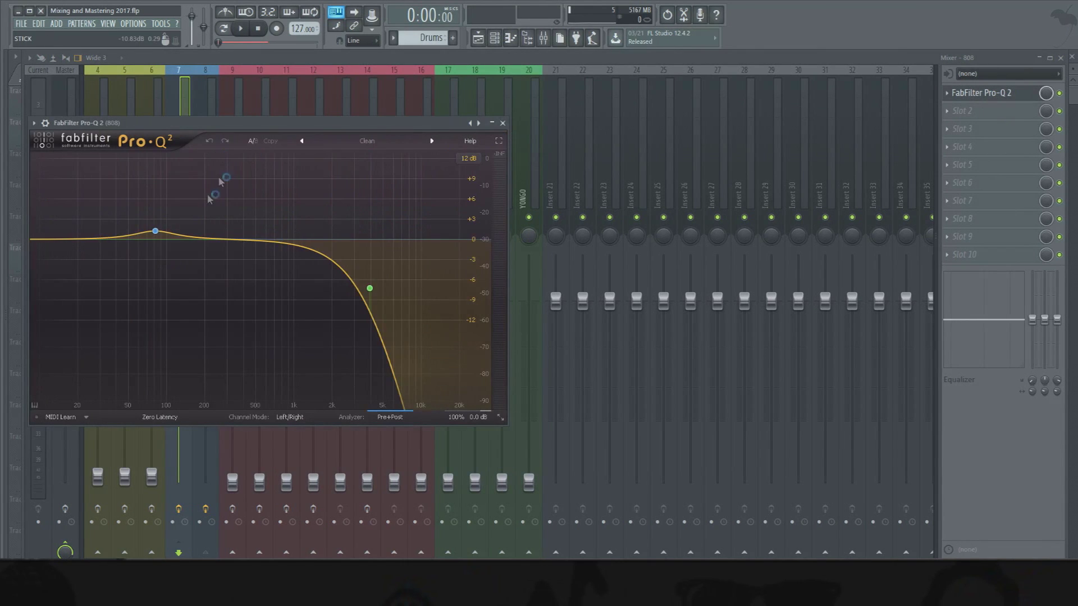
click(158, 232)
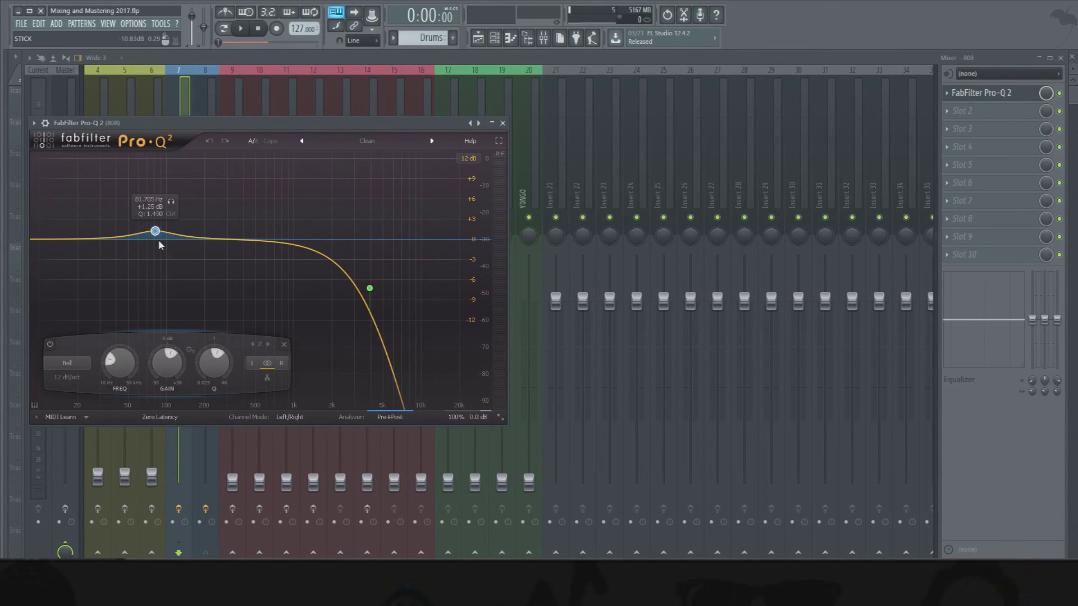
drag(166, 365, 165, 400)
Step: Add a Low Shelf band at about 26 Hz and a Bell band at about 40 Hz with +0.83 dB and Q 1.737 to the 808's equalizer
click(87, 241)
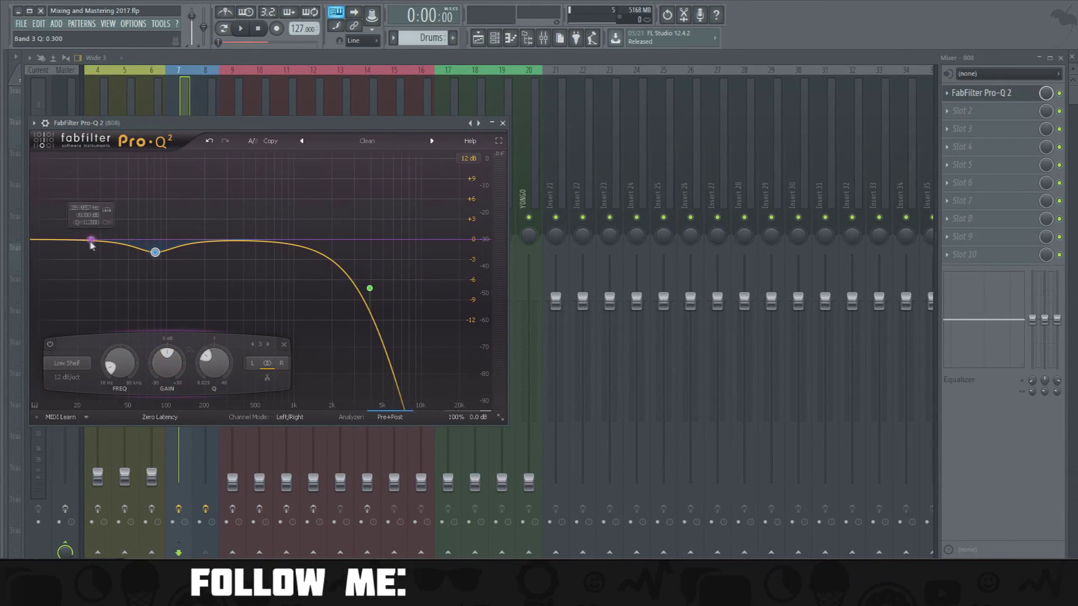
drag(87, 242, 115, 234)
click(149, 243)
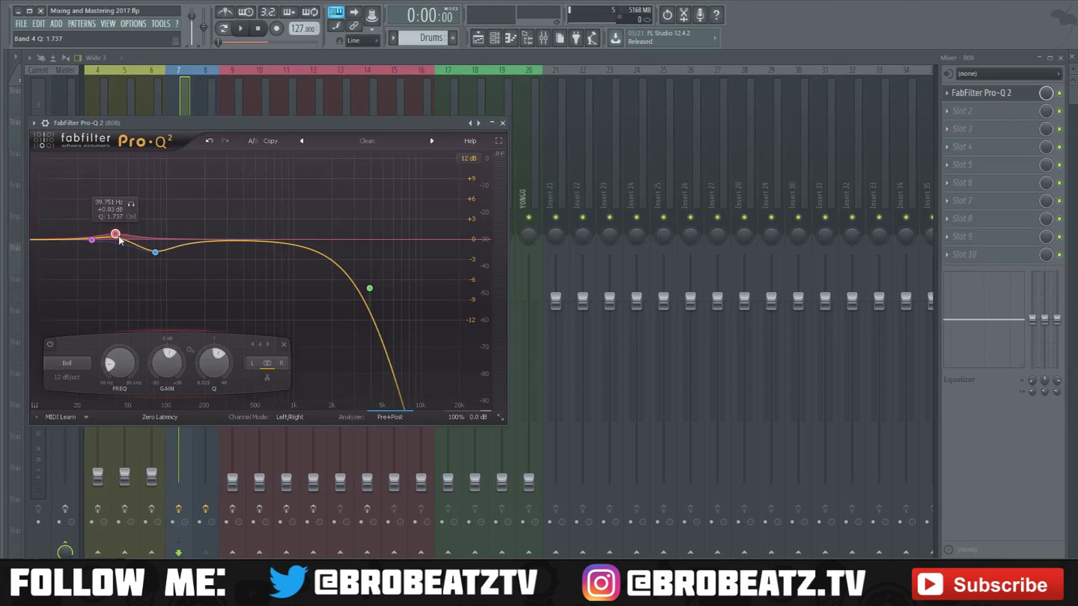
Step: Add a Bell band at about 200 Hz with a Q of 1.035 to the 808, close its equalizer and play the Kick and 808
click(216, 240)
drag(216, 240, 206, 236)
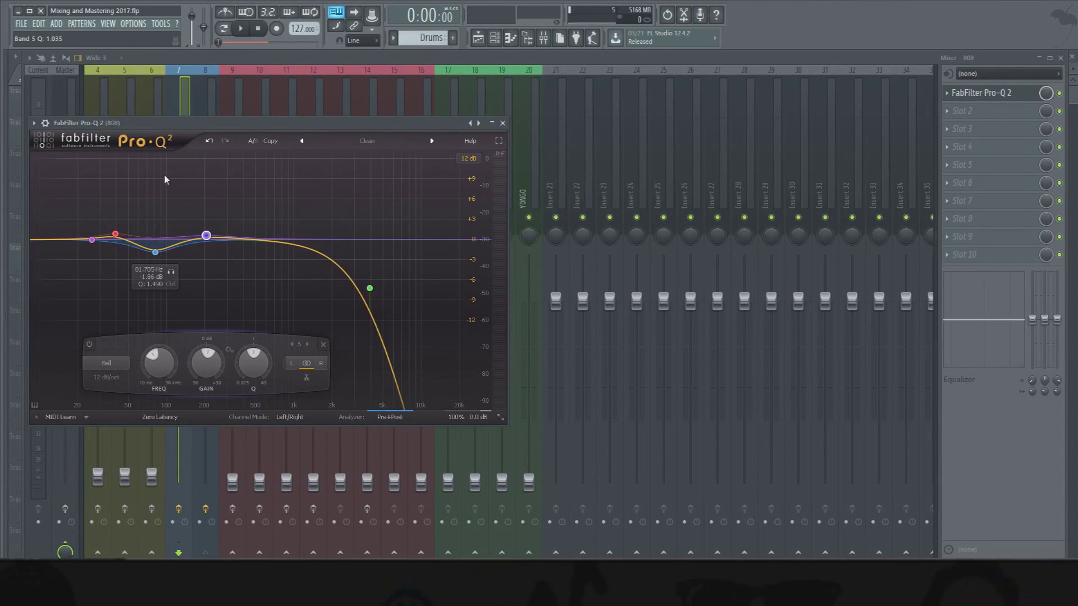
click(502, 123)
key(space)
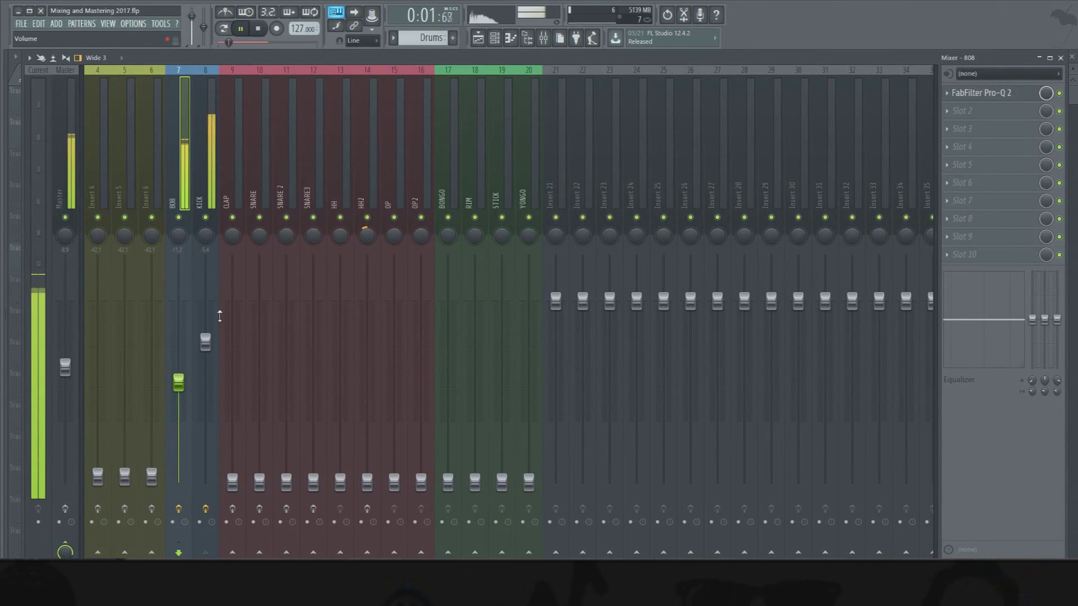
key(space)
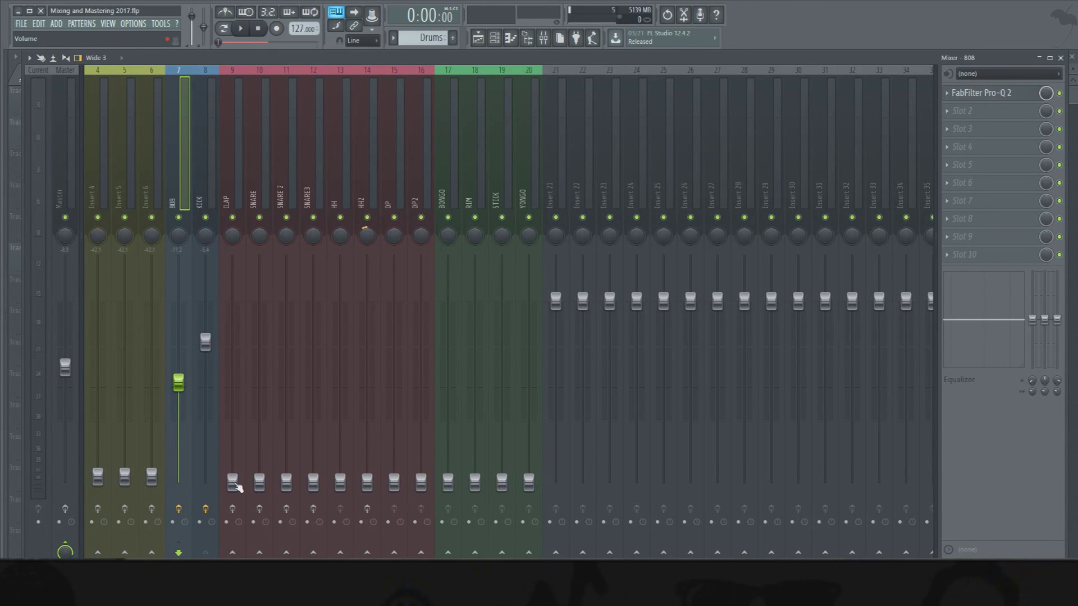
Step: Open the Clap track's equalizer and add a Low Cut band at about 10.4 Hz with a Q of 1.031
click(236, 484)
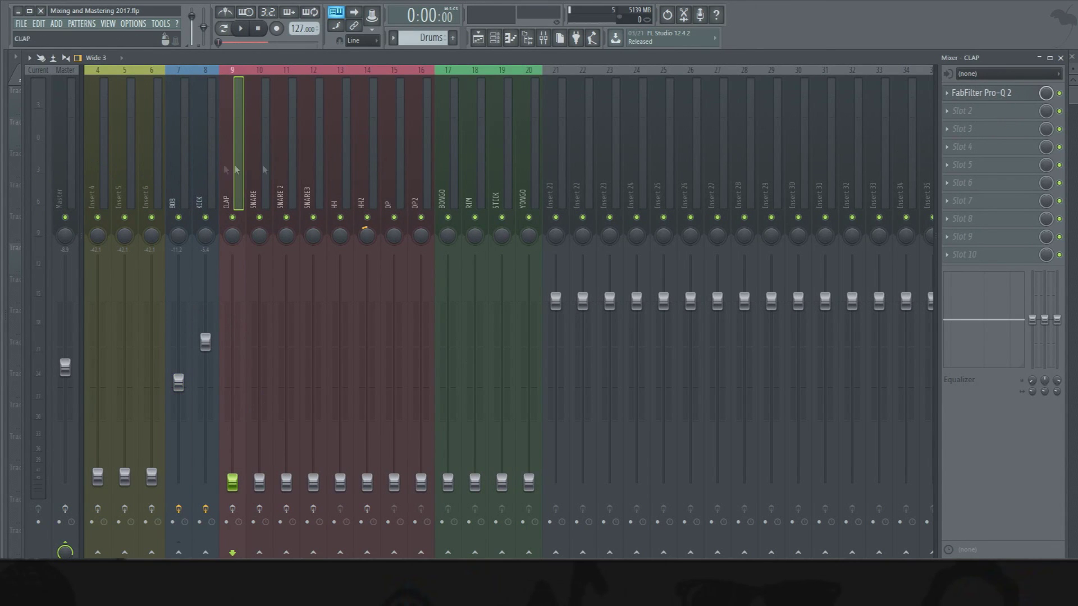
click(985, 99)
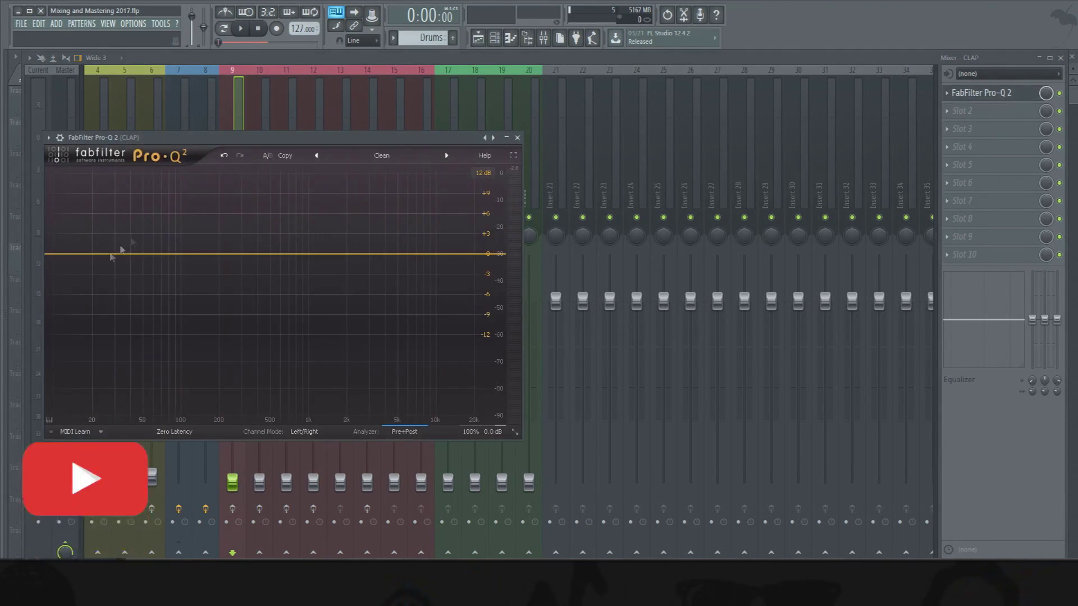
drag(120, 138, 508, 94)
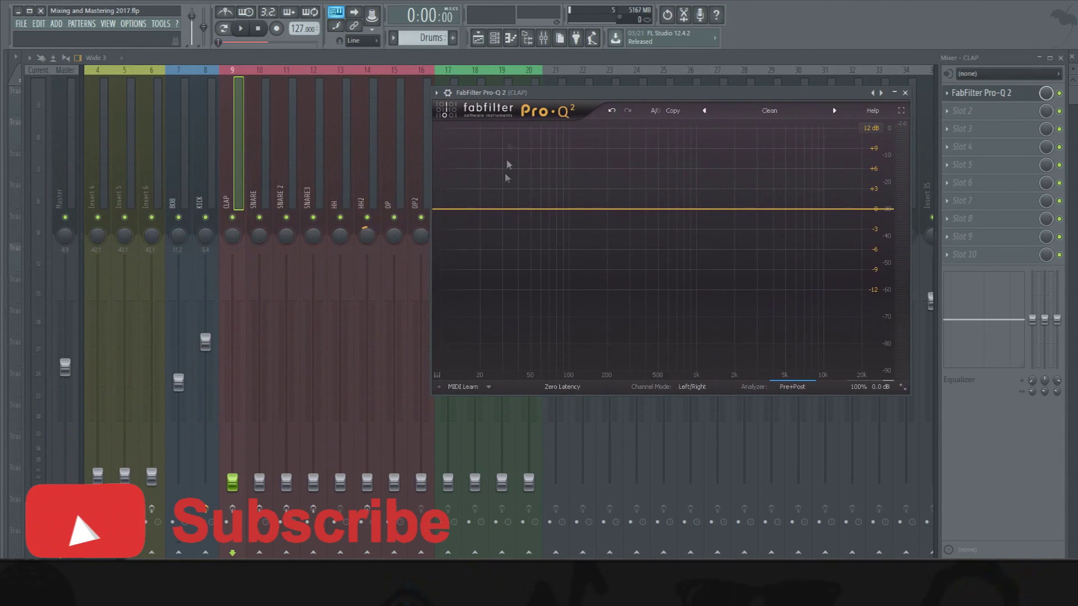
double_click(445, 210)
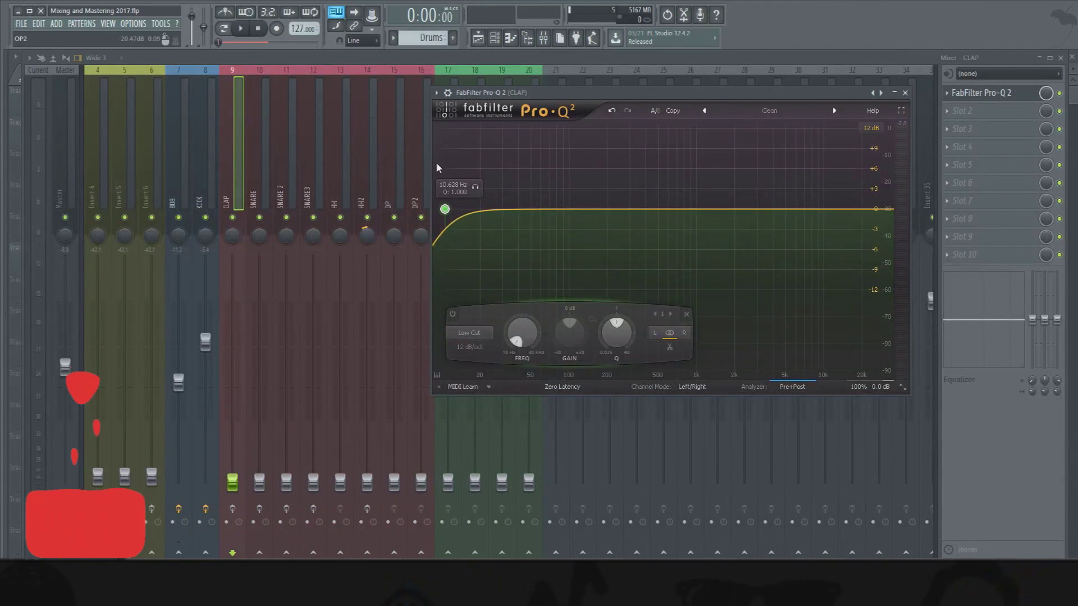
drag(445, 209, 443, 207)
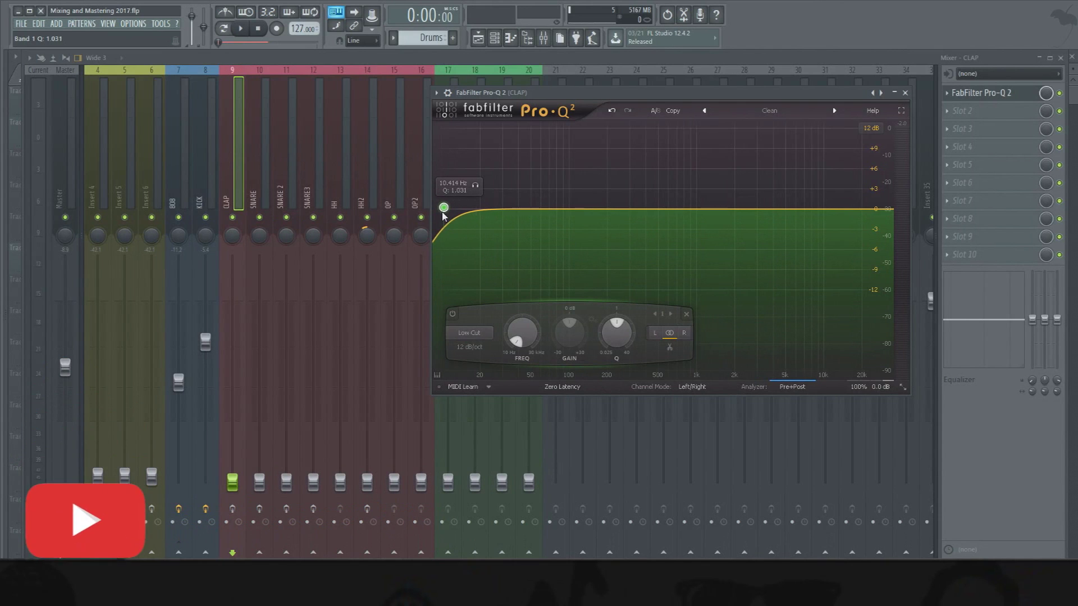
Step: Raise the mixer faders of the Clap, Snare, Snare 2, Snare3 and HH tracks, with HH at about -15.4 dB
drag(232, 482, 232, 431)
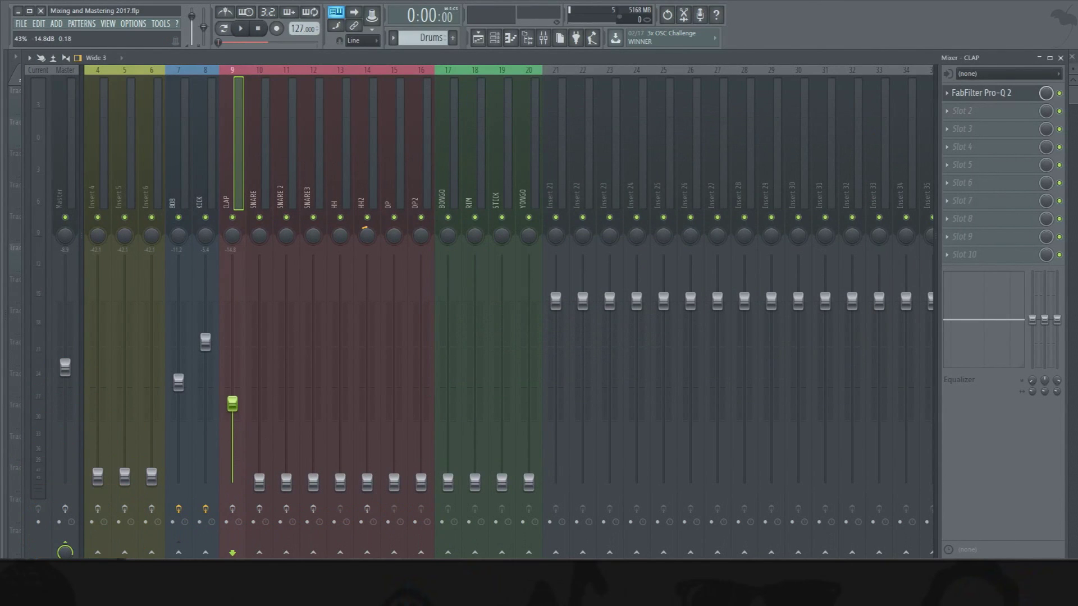
drag(259, 482, 260, 428)
drag(286, 483, 286, 408)
drag(313, 482, 313, 429)
drag(340, 482, 340, 407)
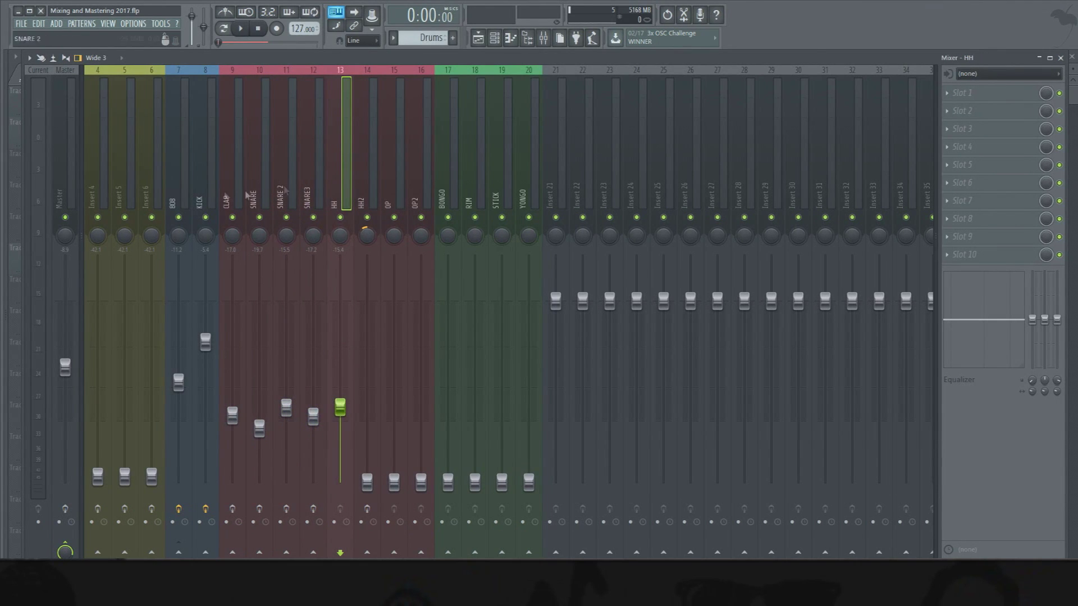
Step: Raise the HH2, OP and OP2 faders and push the Clap, Snare, Snare 2 and Snare3 faders up further
drag(367, 482, 367, 446)
drag(392, 488, 421, 416)
drag(312, 417, 286, 387)
drag(259, 428, 259, 397)
drag(232, 415, 240, 401)
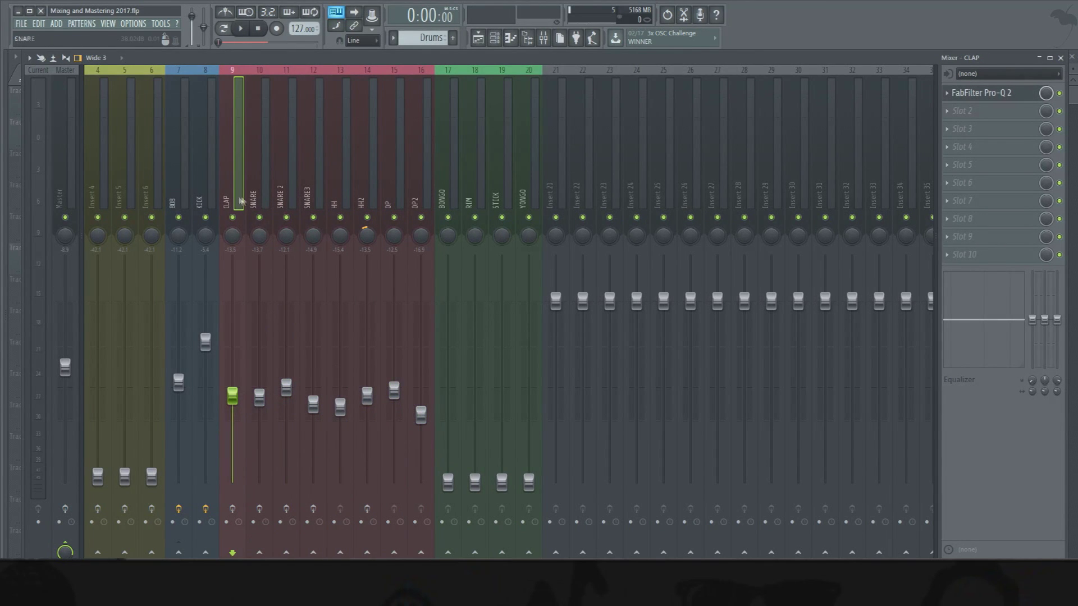
Step: Mute the Snare, Snare 2, Snare3, HH, HH2, OP and OP2 tracks and start playback
drag(260, 218, 312, 218)
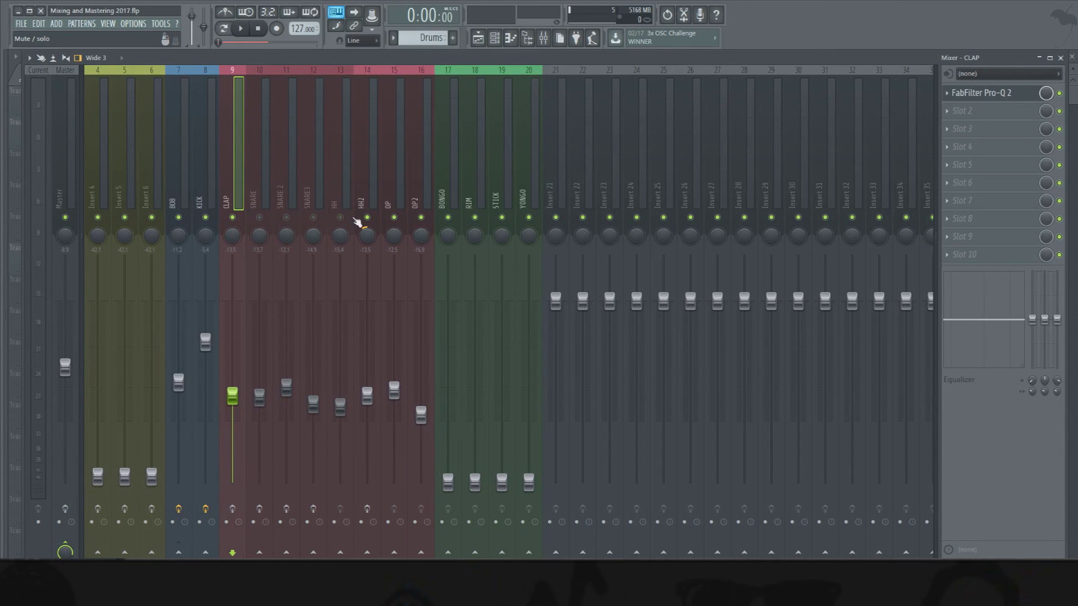
mouse_move(394, 217)
mouse_down()
mouse_move(421, 221)
mouse_move(352, 220)
mouse_up()
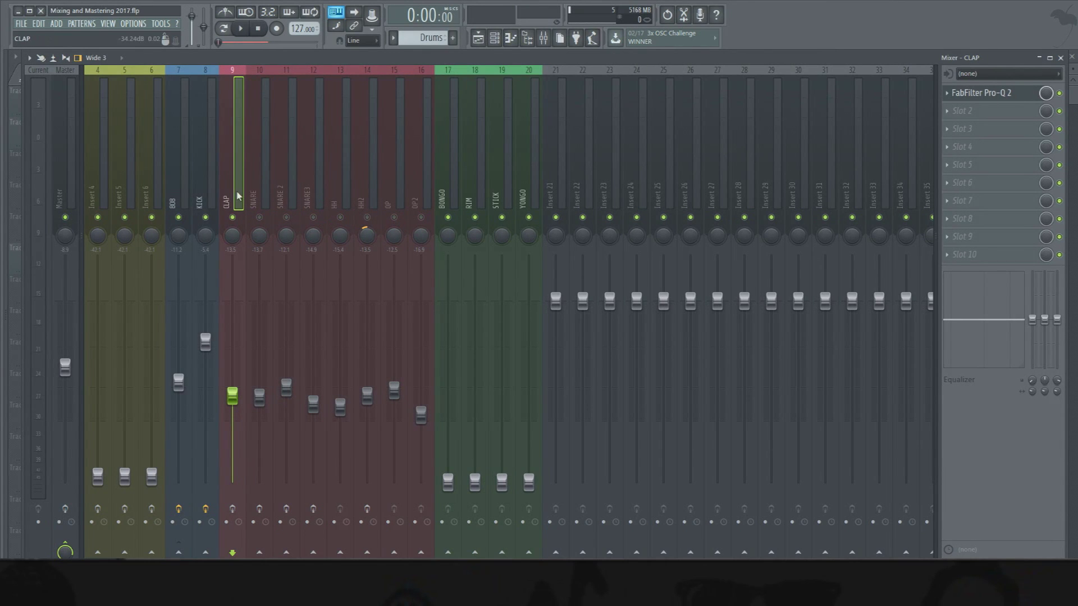
key(space)
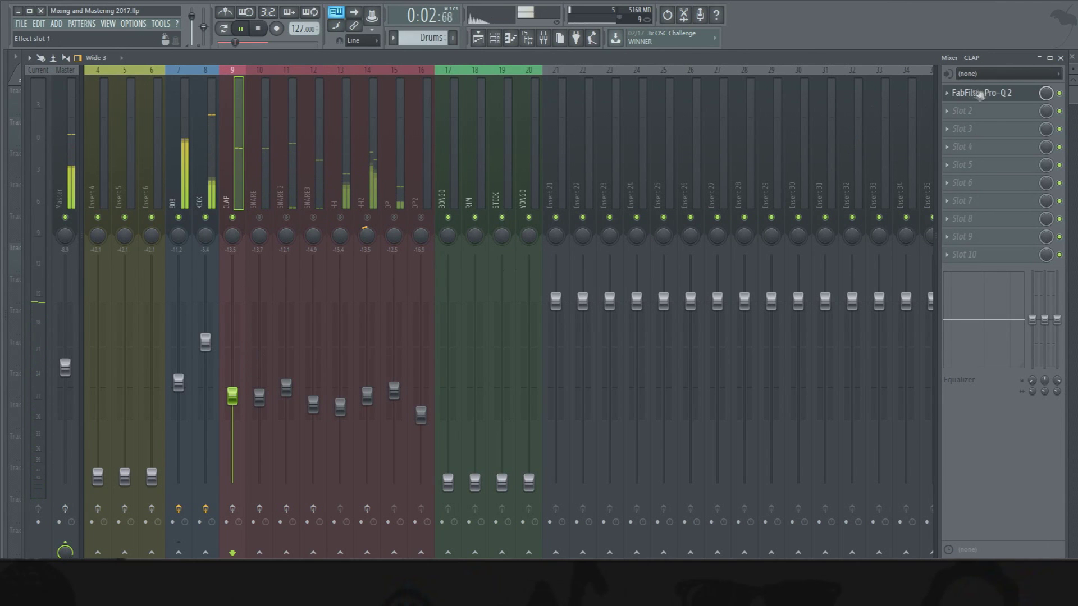
Step: With the 808 and Kick also muted, move the Clap's Low Cut band up to about 402 Hz with a Q of 1.166
click(983, 96)
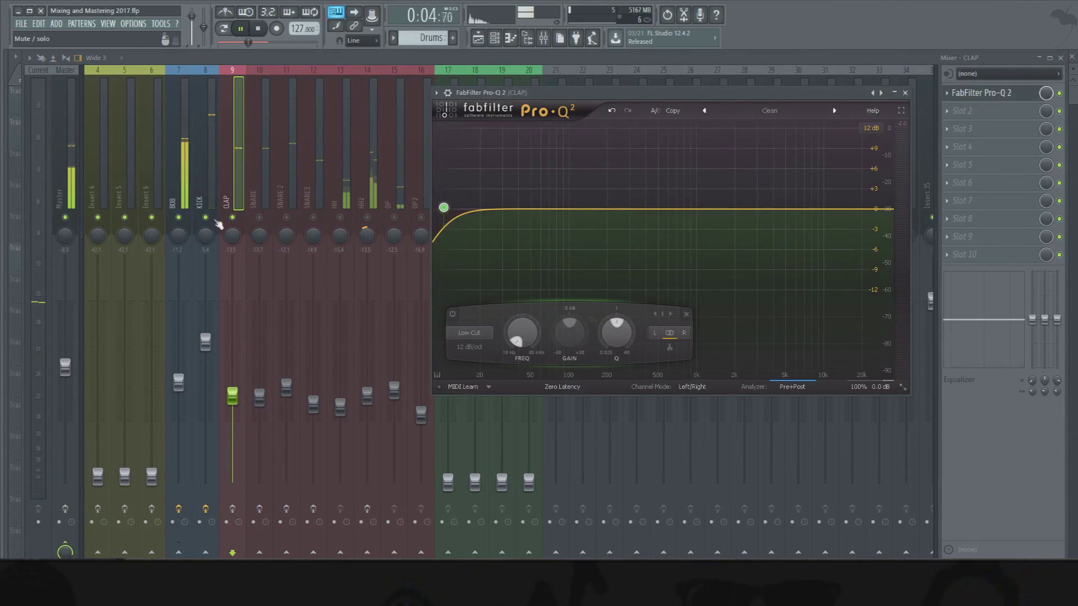
key(Escape)
click(983, 97)
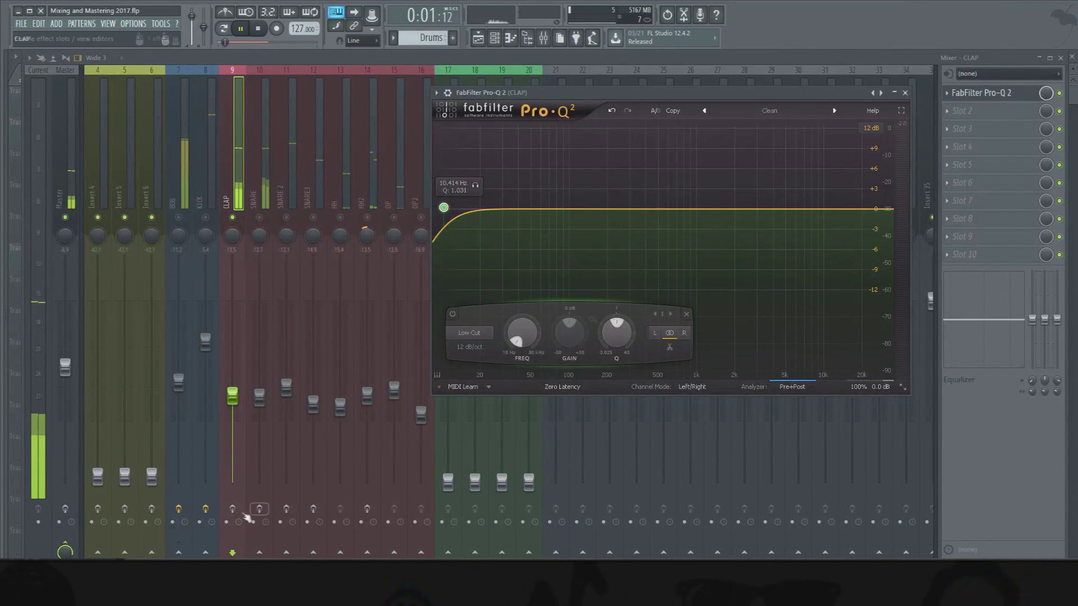
drag(443, 207, 645, 200)
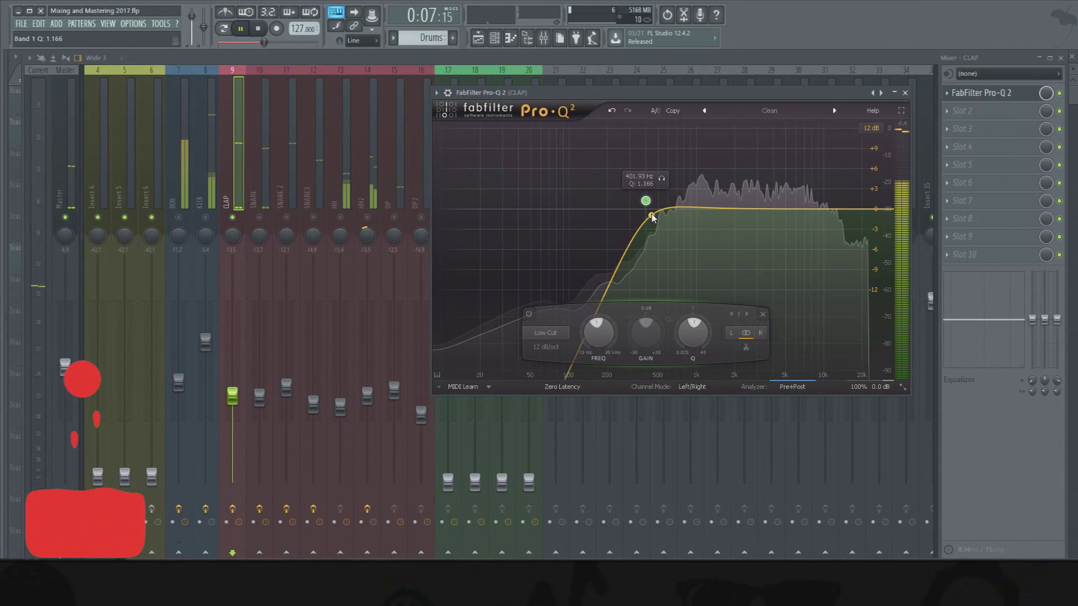
Step: Switch to the Snare track's equalizer and add a Low Cut band at about 198 Hz with a Q of 1.190
click(960, 97)
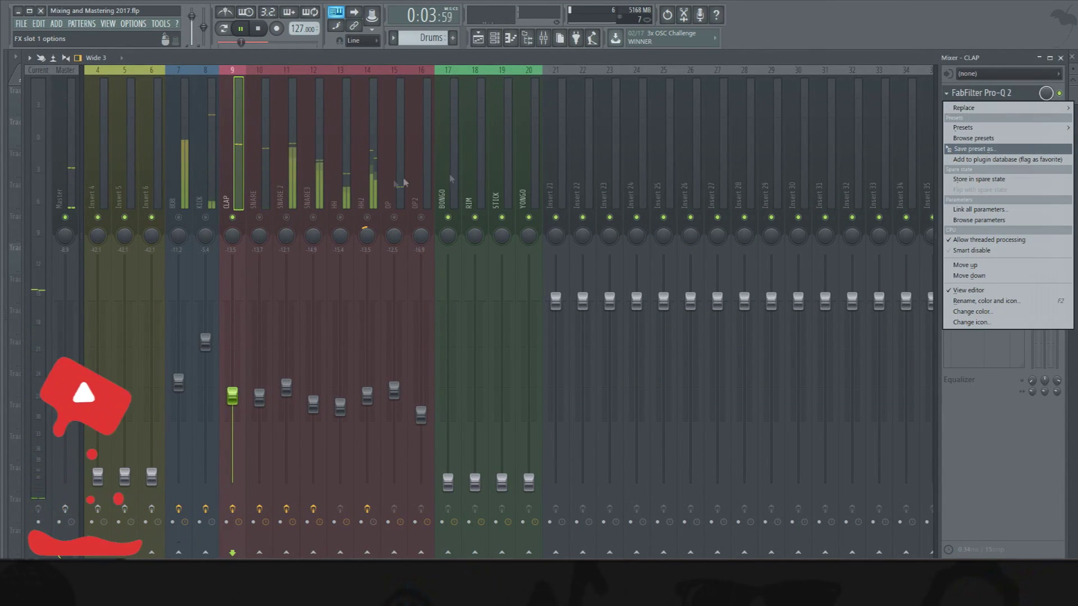
click(264, 190)
click(262, 190)
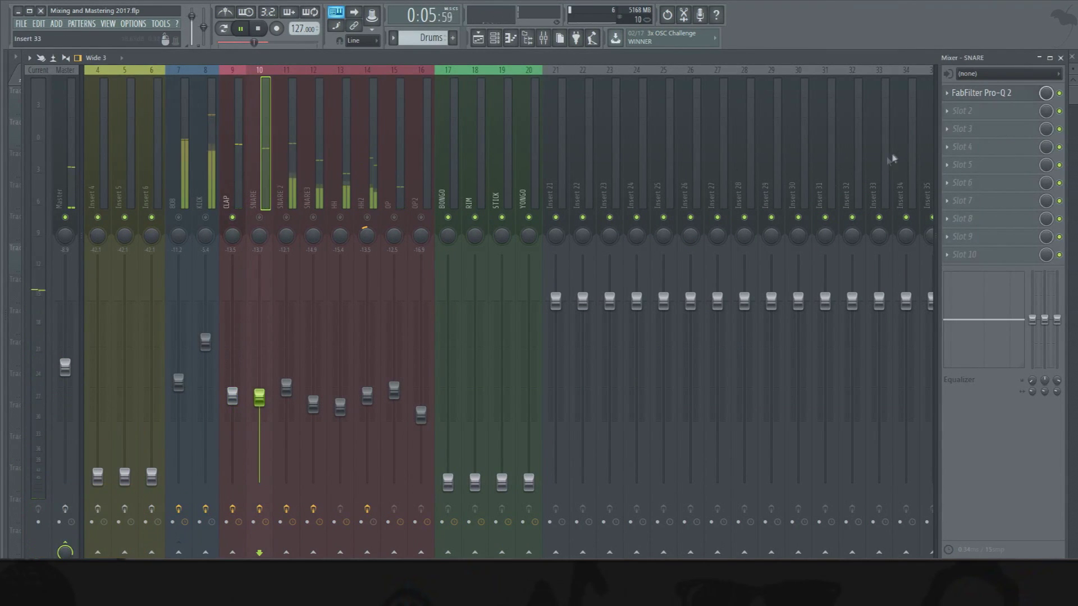
click(977, 102)
click(25, 224)
drag(24, 224, 189, 214)
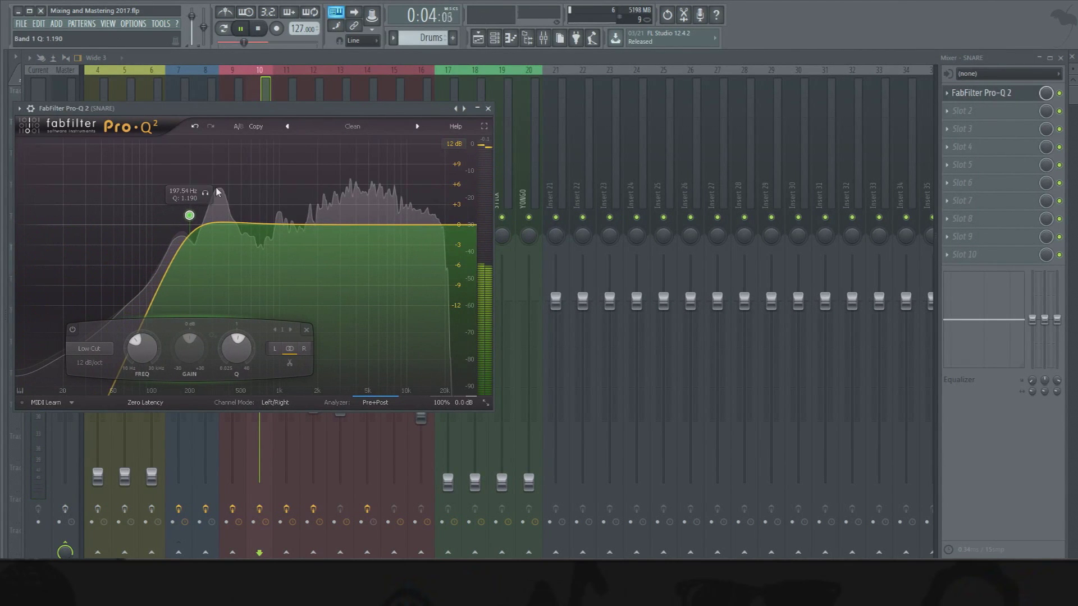
Step: Add a Bell band to the Snare's equalizer at about 717 Hz with a gain of -2.25 dB and a Q of 3.288
double_click(260, 232)
drag(260, 231, 261, 240)
scroll(261, 240, up, 5)
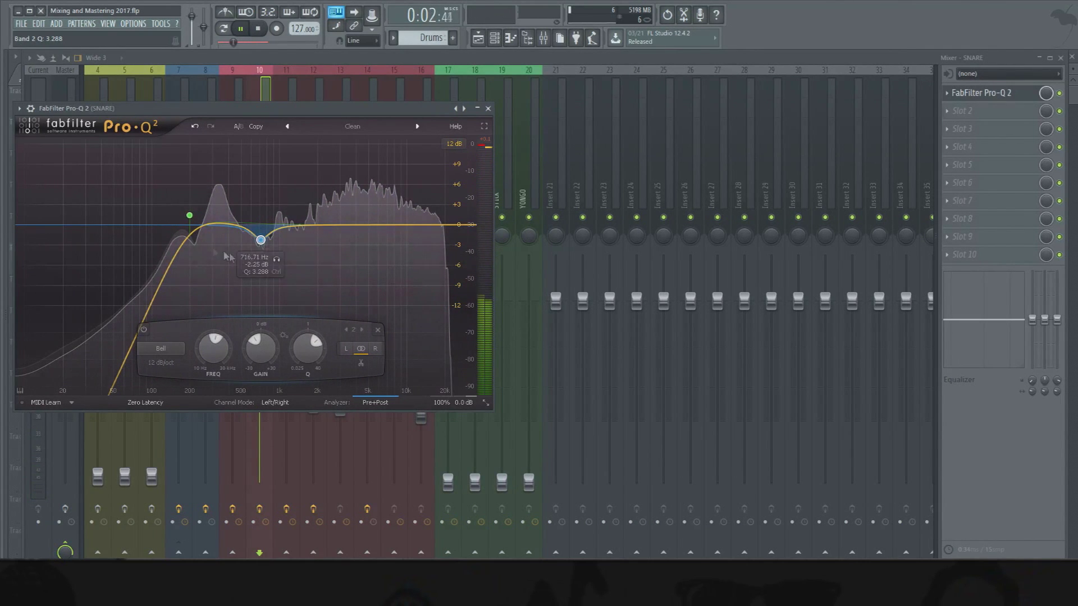
Step: Set the Snare's Low Cut slope to 24 dB/oct, lower its Q to 1.042 and close the equalizer
right_click(189, 216)
click(188, 214)
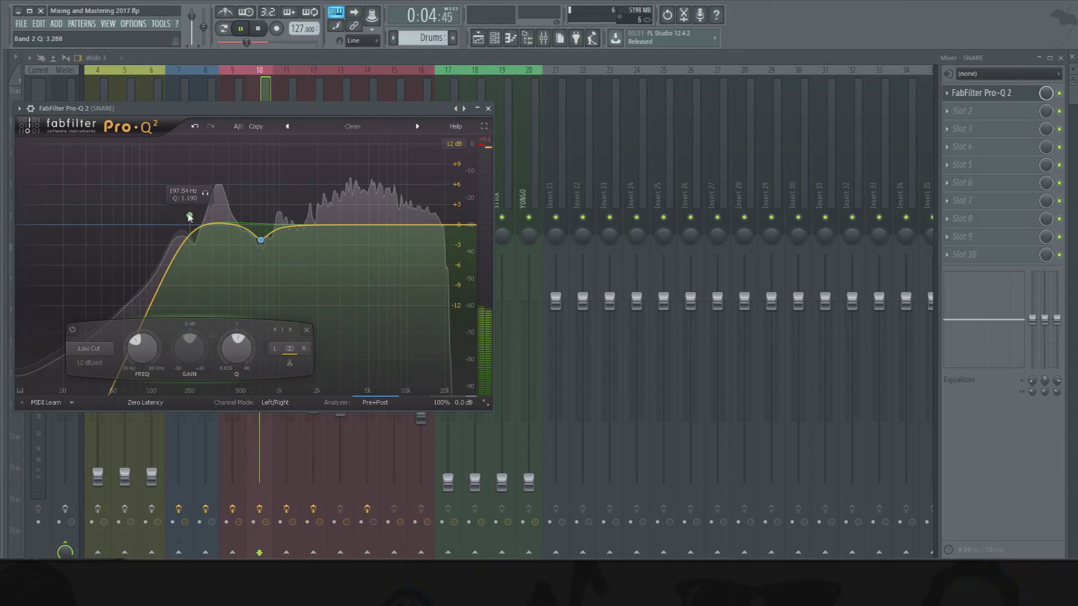
right_click(189, 217)
mouse_move(244, 246)
click(325, 285)
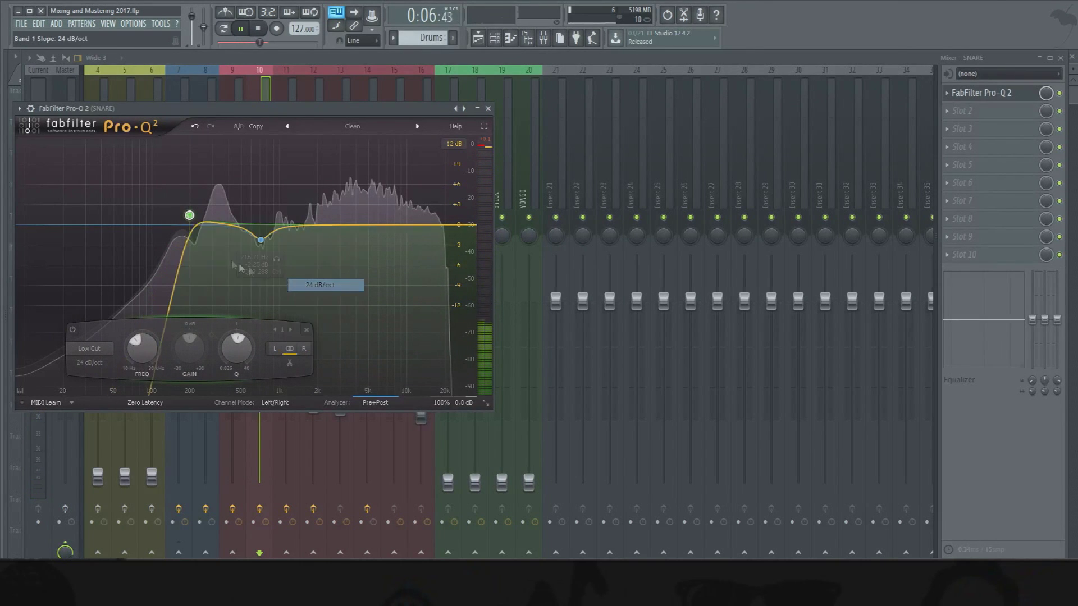
drag(190, 215, 192, 223)
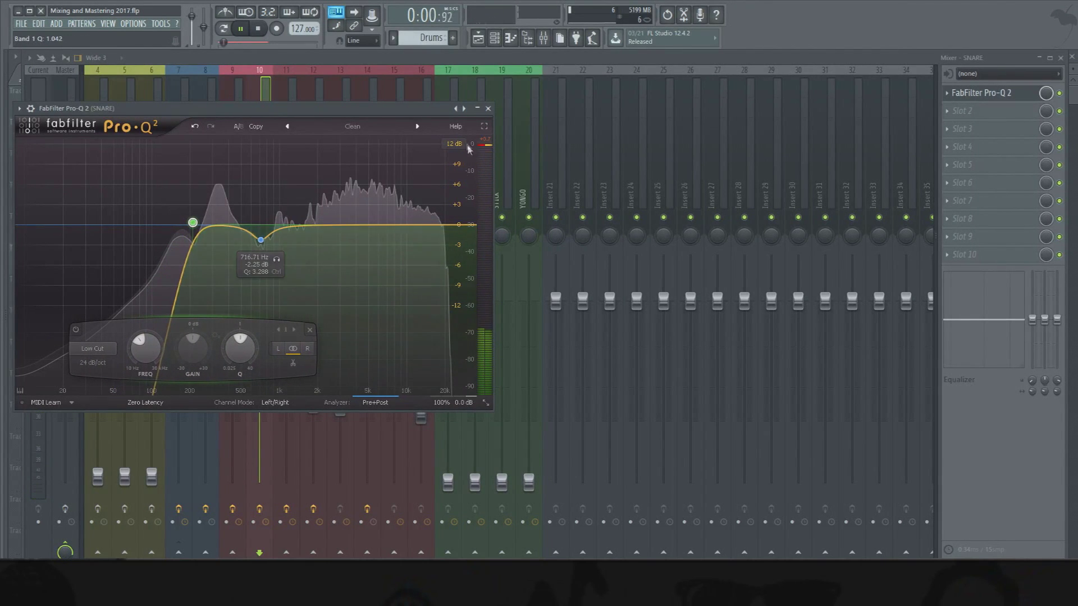
click(487, 109)
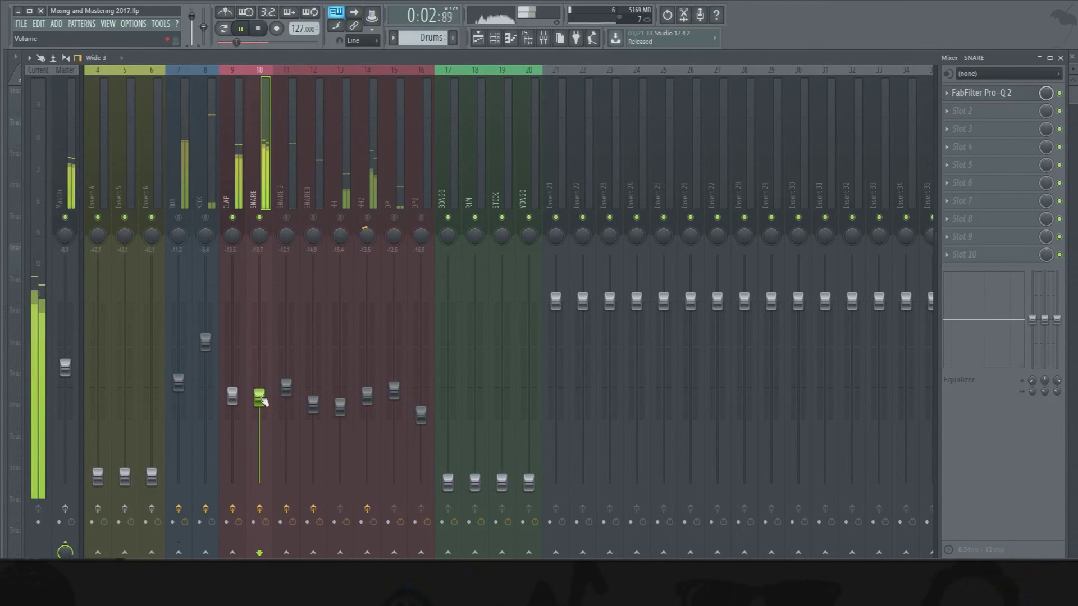
Step: Lower the Snare's level to about -14.8 dB, stop playback and copy the Snare's Pro-Q 2 equalizer onto the Snare 3 track
drag(261, 396, 262, 407)
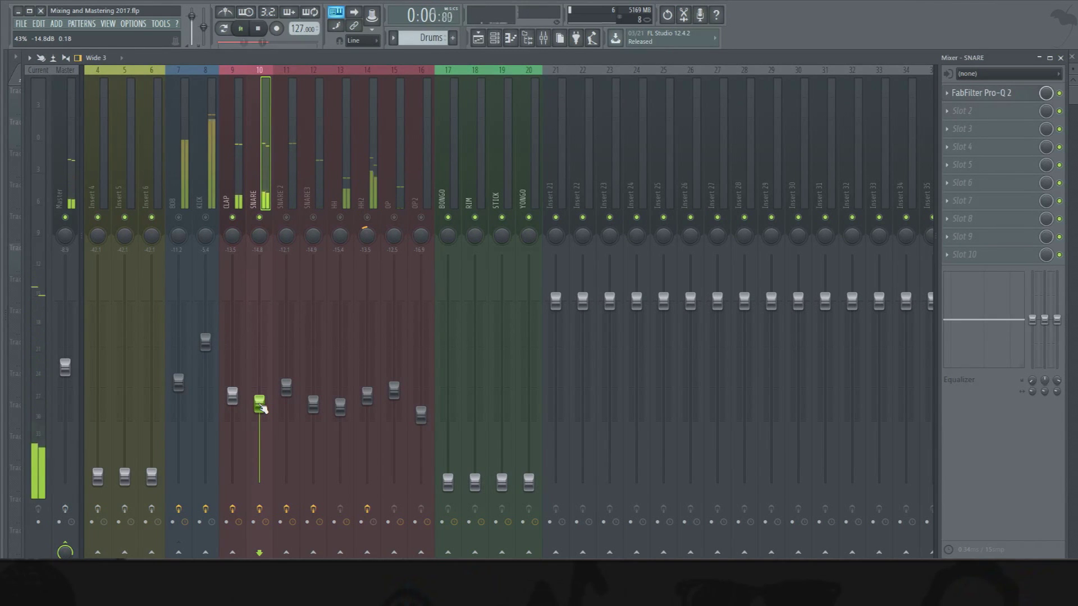
key(space)
click(291, 204)
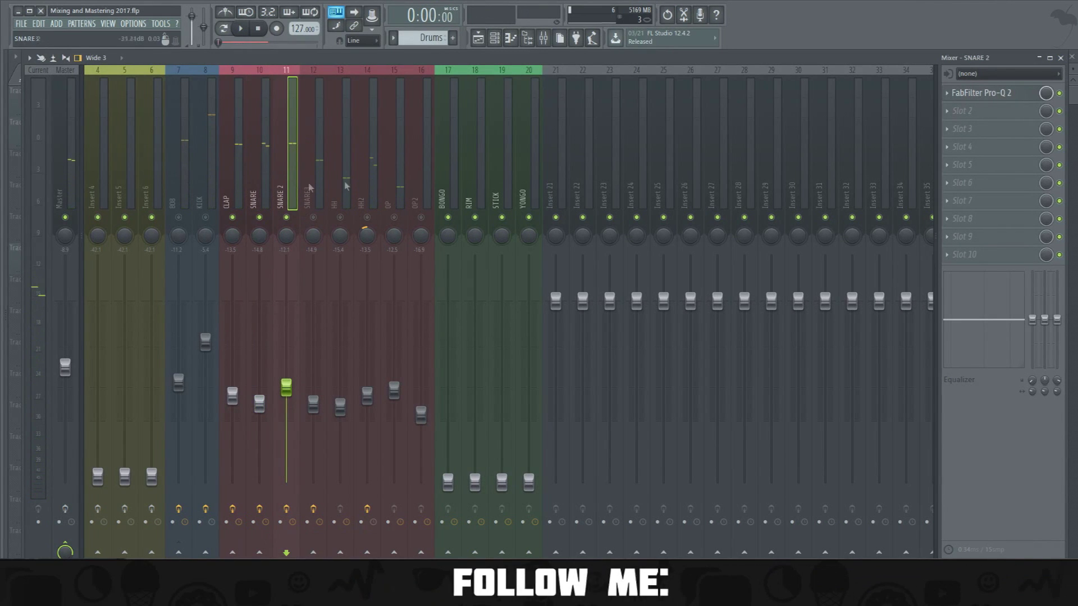
click(982, 97)
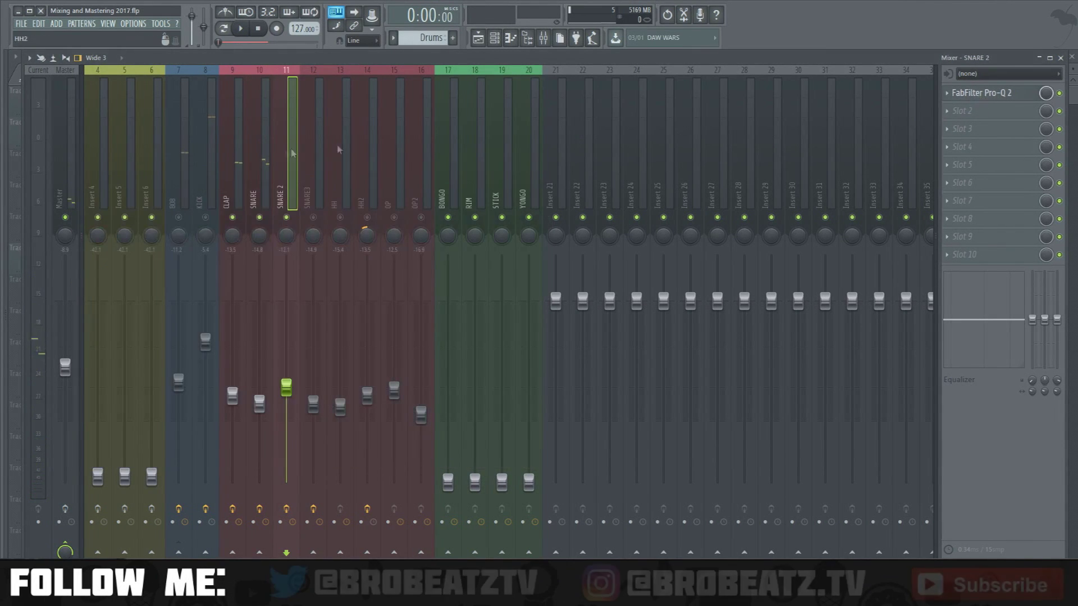
click(260, 147)
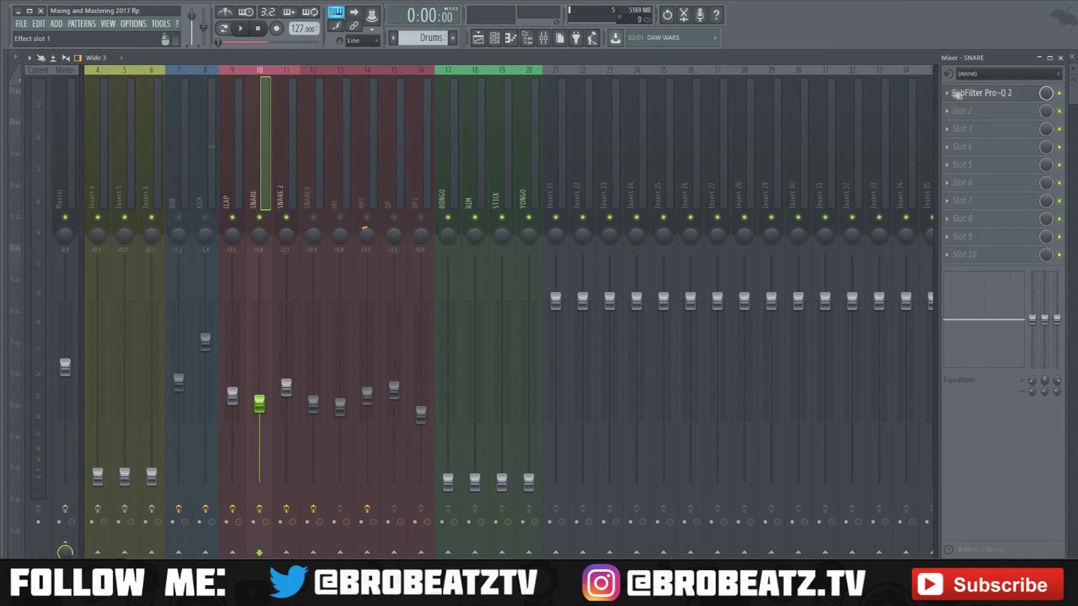
click(946, 92)
drag(962, 154, 309, 180)
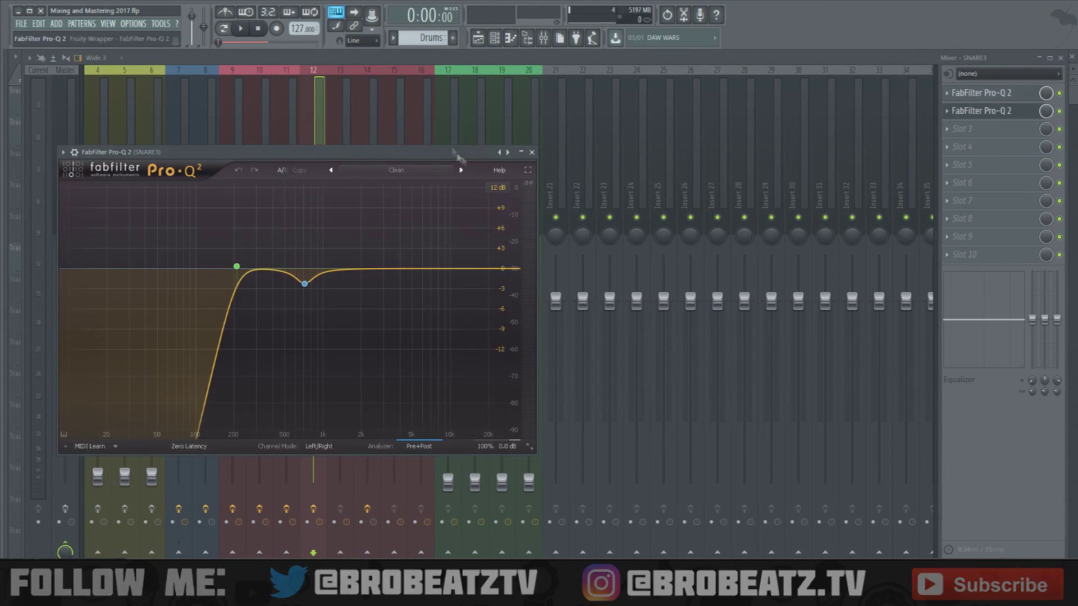
click(389, 57)
Step: Load FabFilter Pro-Q 2 on the HH track and play the beat with only Snare 3 and HH audible
click(331, 200)
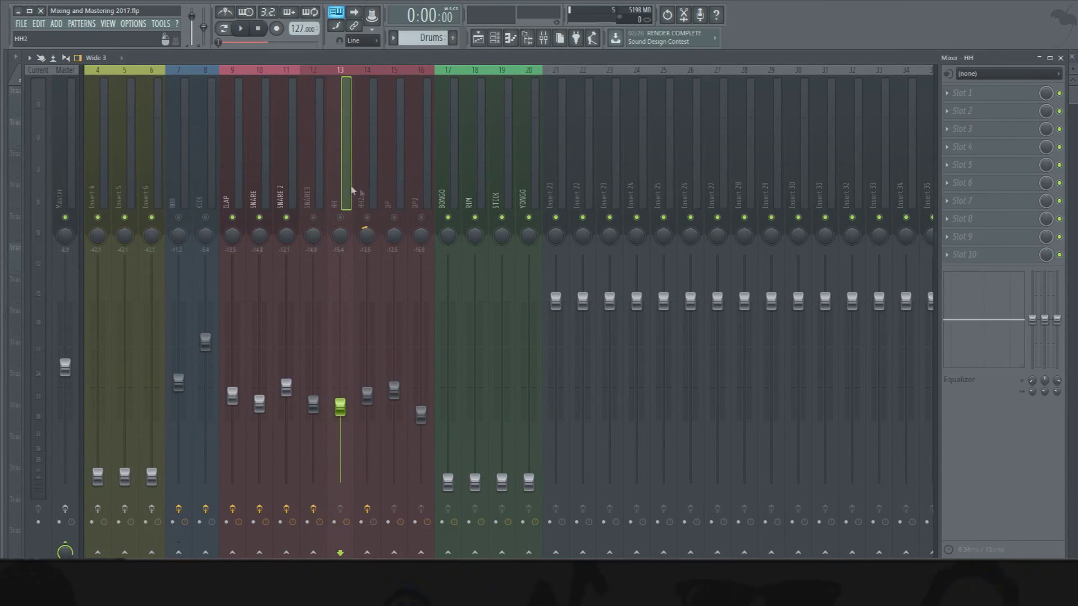
click(372, 197)
click(353, 188)
click(969, 93)
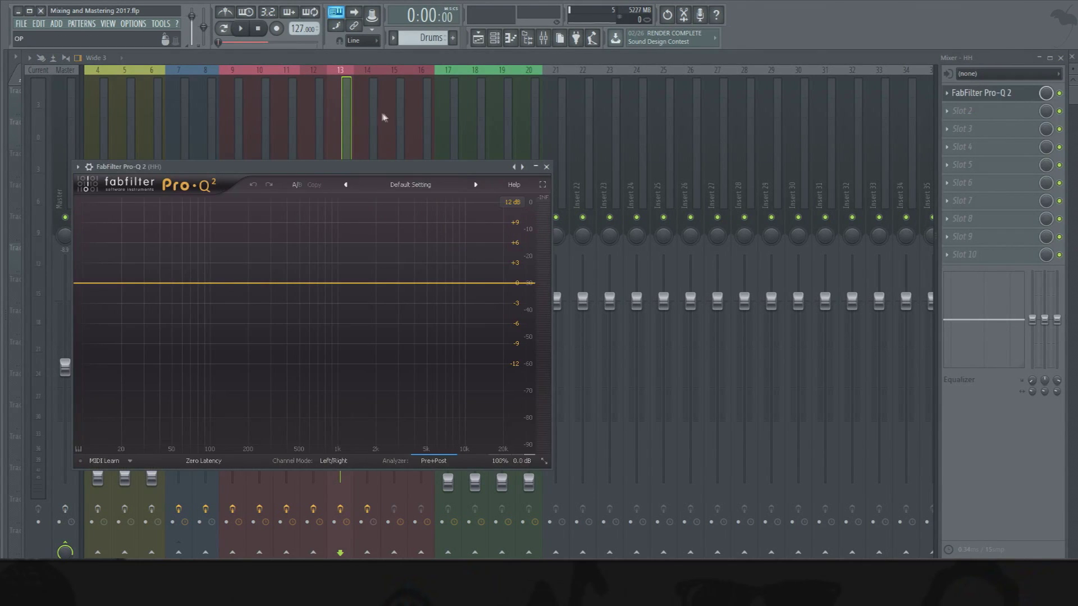
key(Escape)
right_click(341, 217)
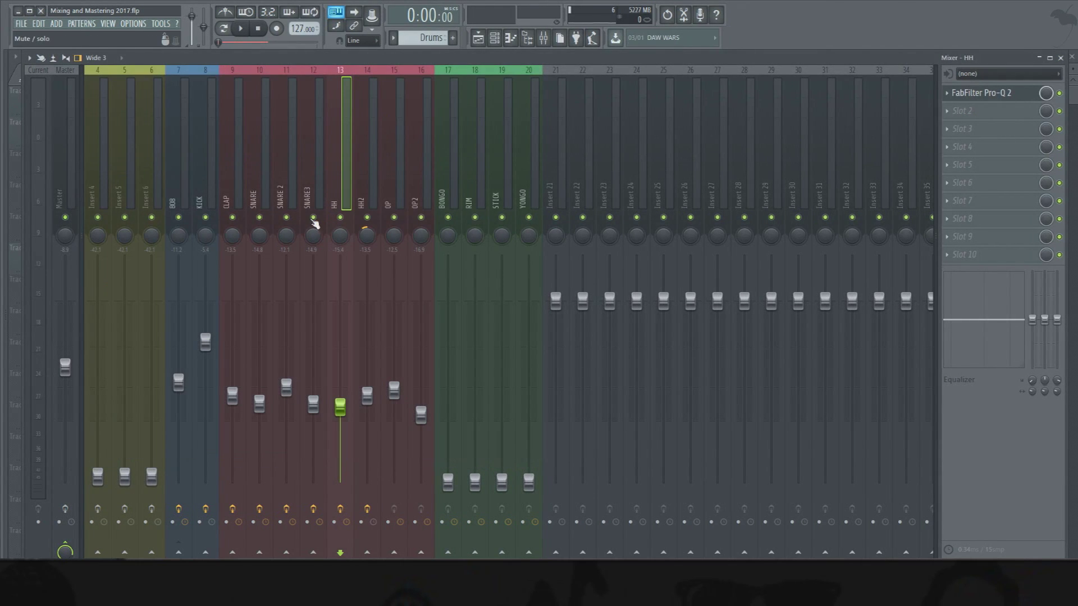
right_click(313, 217)
key(space)
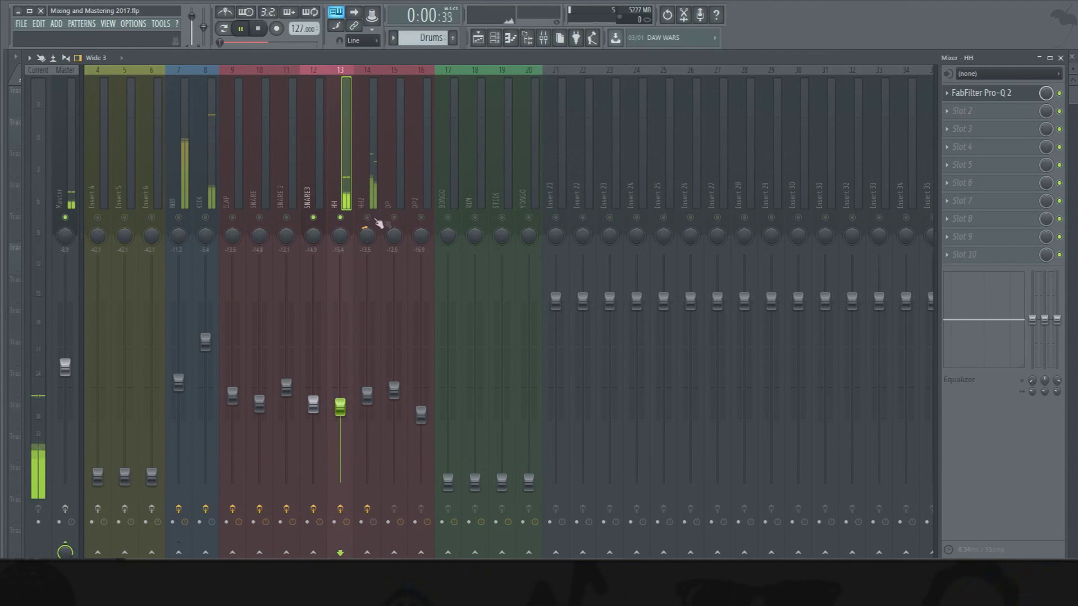
Step: Add a Low Cut band to the HH's equalizer at about 2708 Hz with a Q of 1.215 and close the equalizer
click(997, 99)
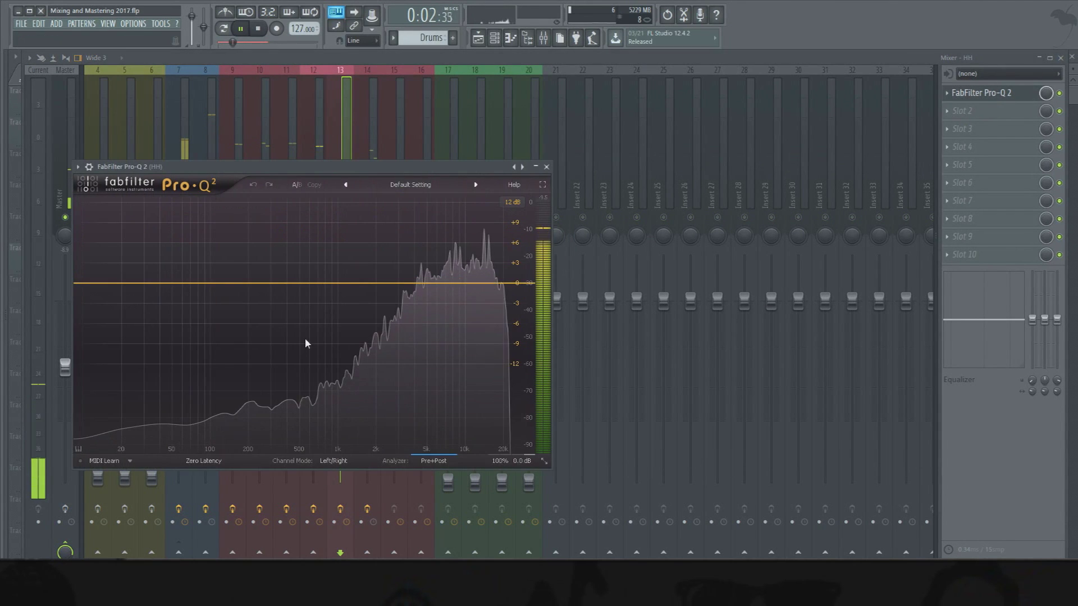
drag(101, 285, 392, 272)
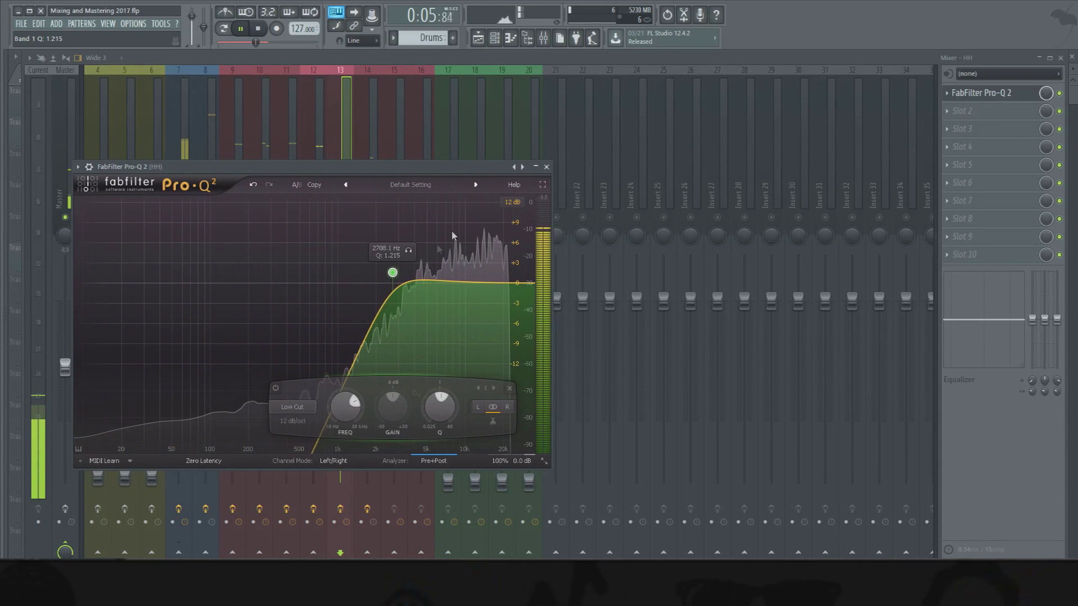
click(546, 167)
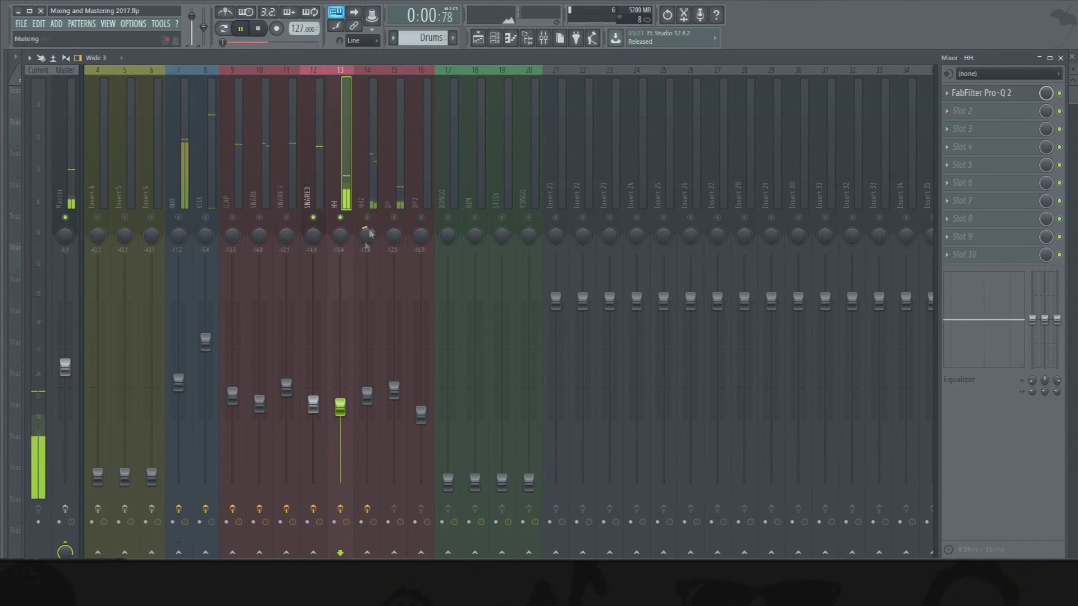
Step: Unmute the OP track and pull the low band down to -18 dB in the built-in mixer equalizers of HH and OP
click(394, 218)
drag(953, 326, 961, 365)
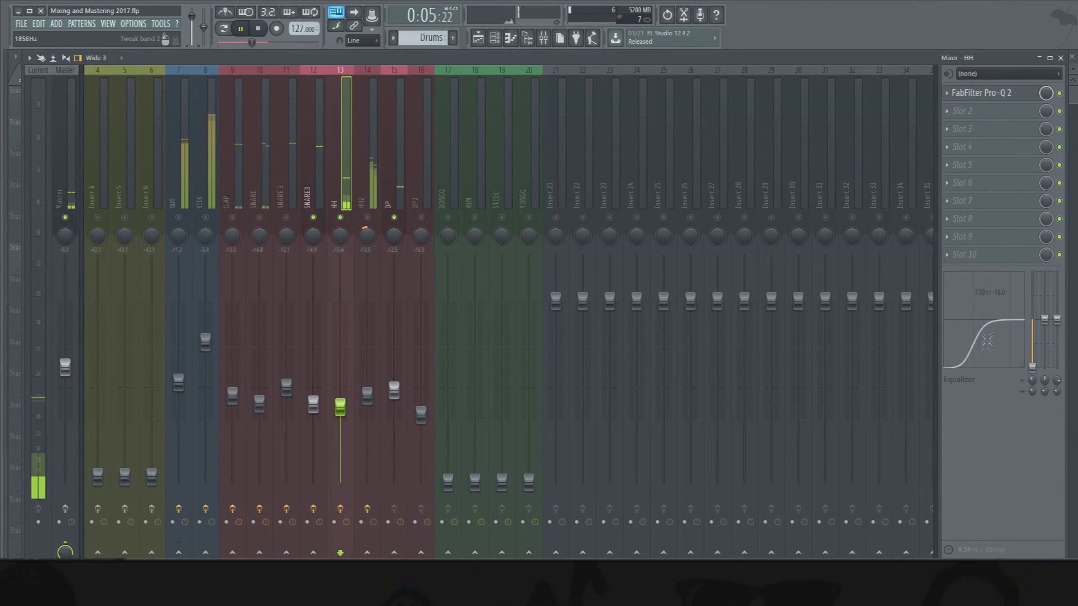
click(396, 146)
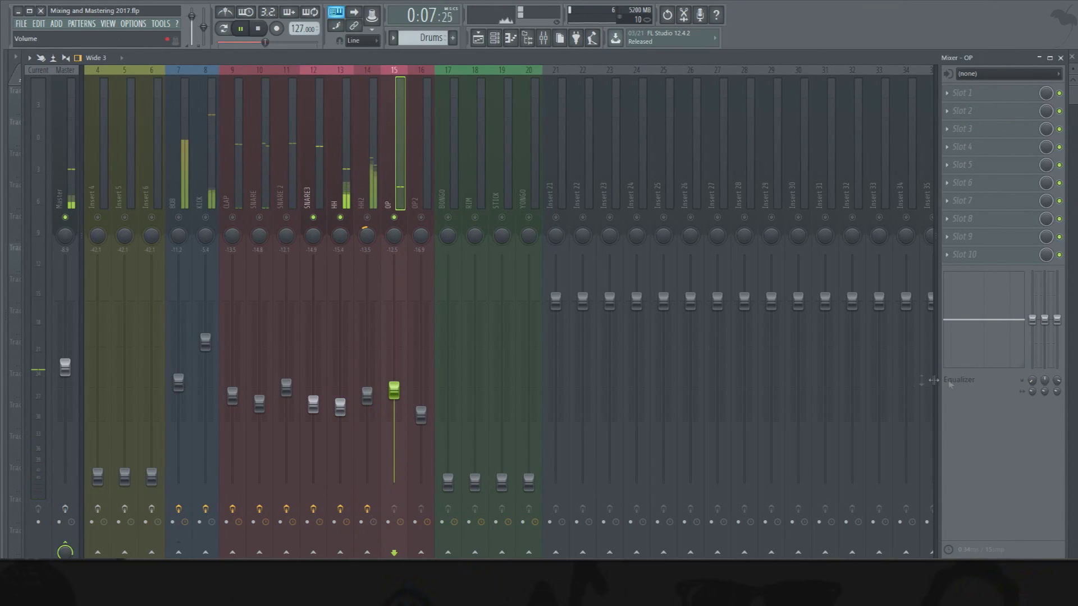
drag(955, 321, 974, 365)
scroll(974, 360, up, 5)
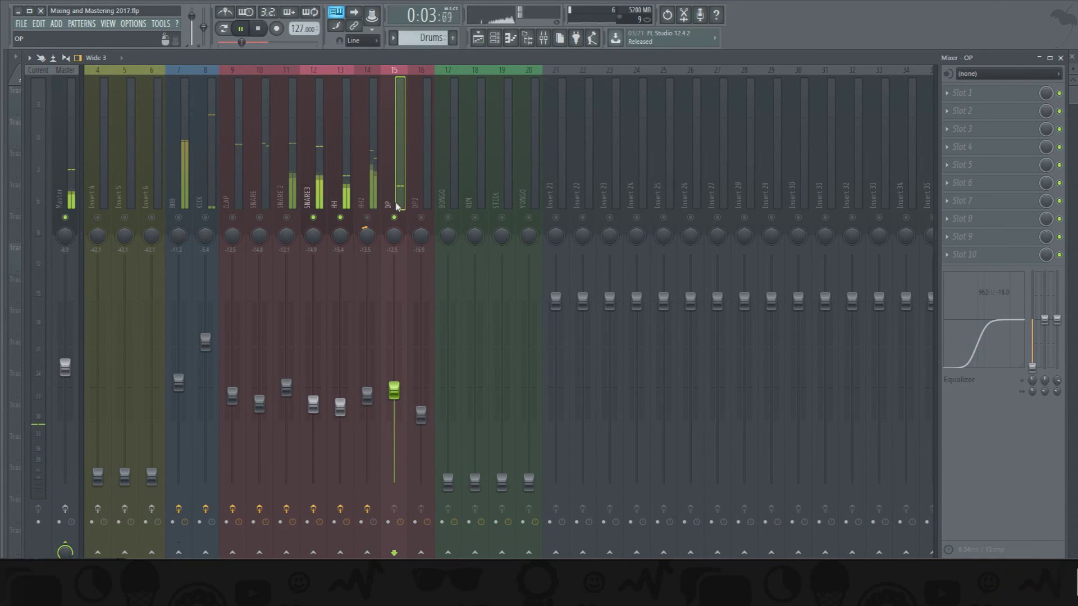
Step: Lower the Clap through OP faders together, taking the Clap down to about -27.7 dB
shift+click(233, 200)
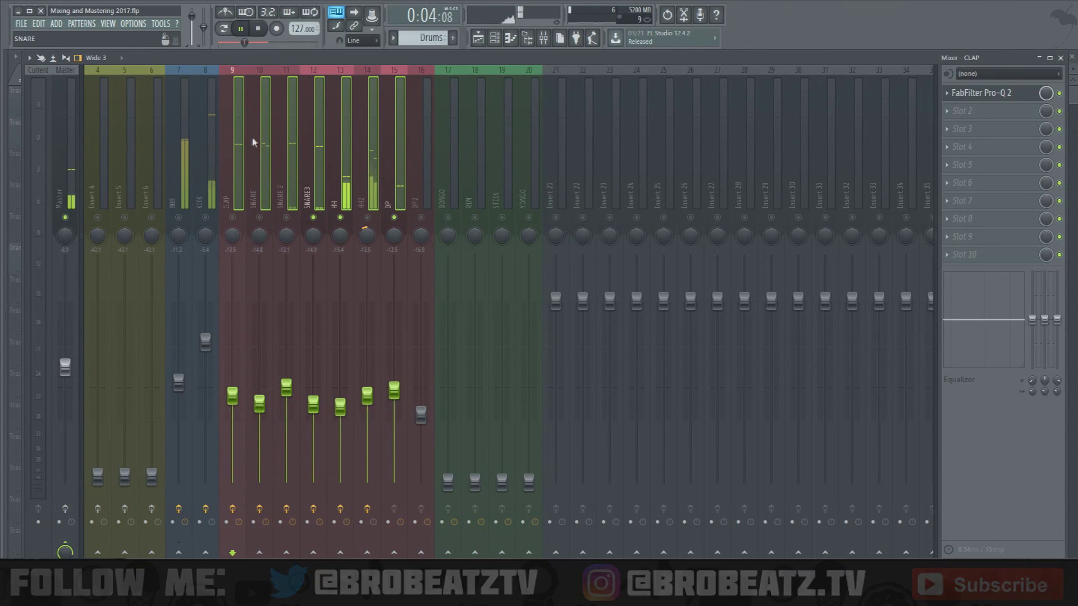
drag(367, 396, 367, 457)
drag(366, 152, 238, 151)
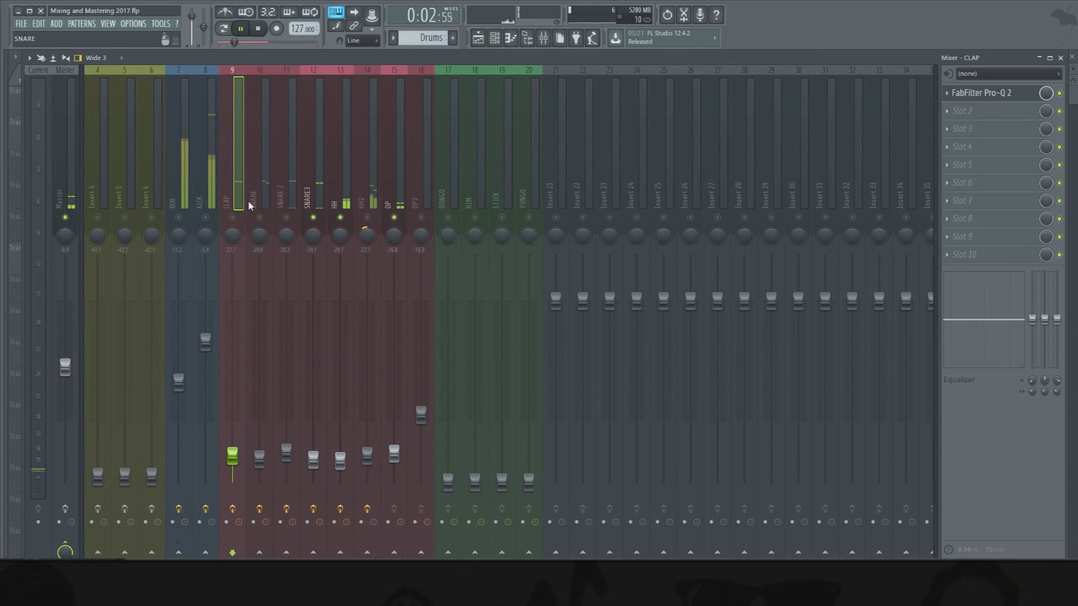
Step: Keep the 808 and Kick muted and unmute the Clap, Snare, Snare 2 and HH2 tracks
click(184, 145)
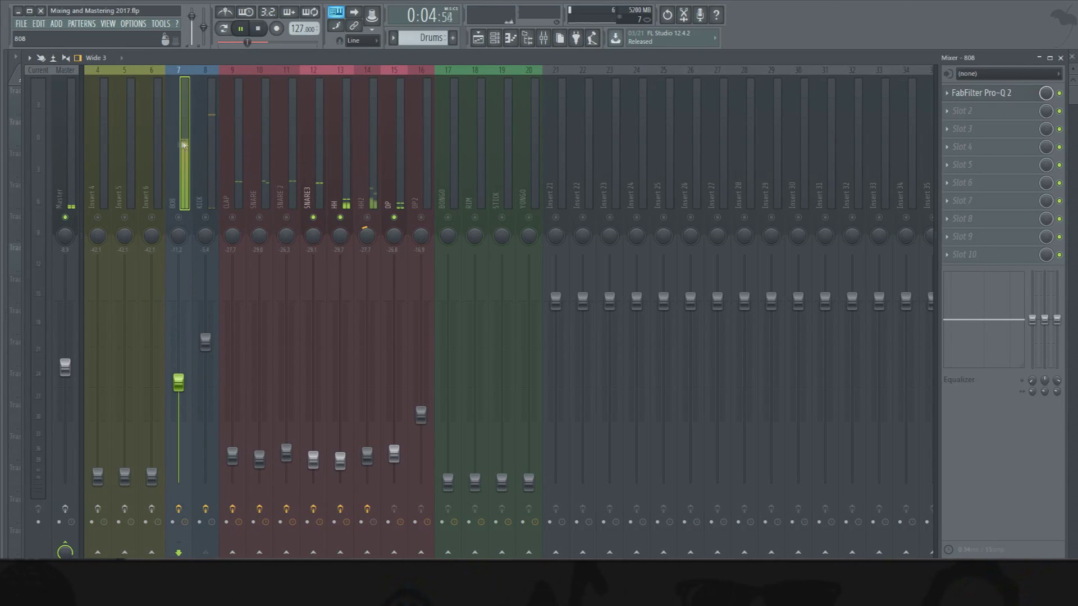
click(208, 191)
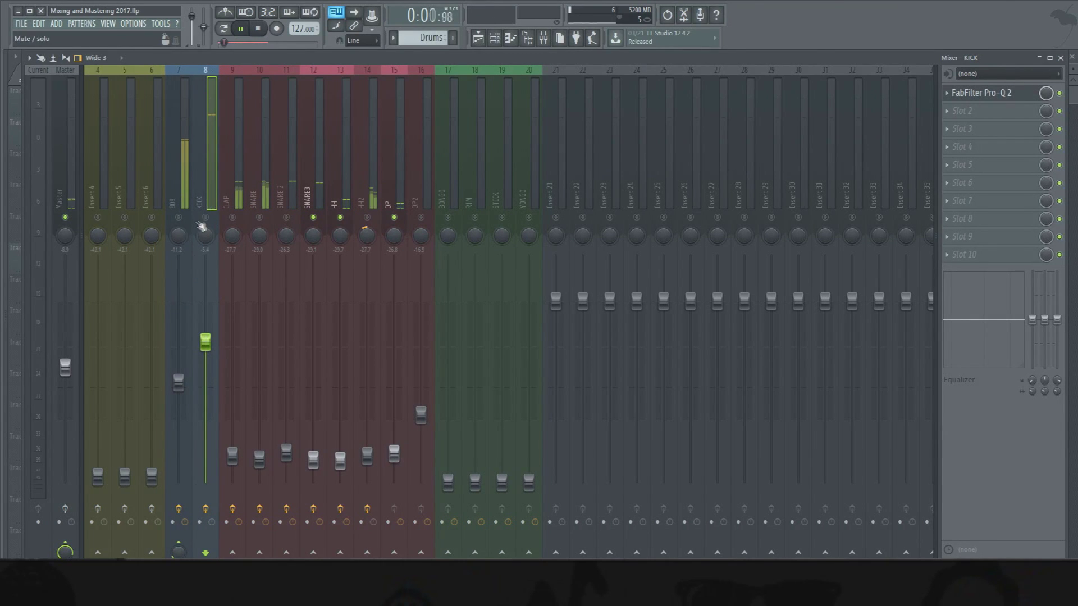
click(260, 218)
click(287, 217)
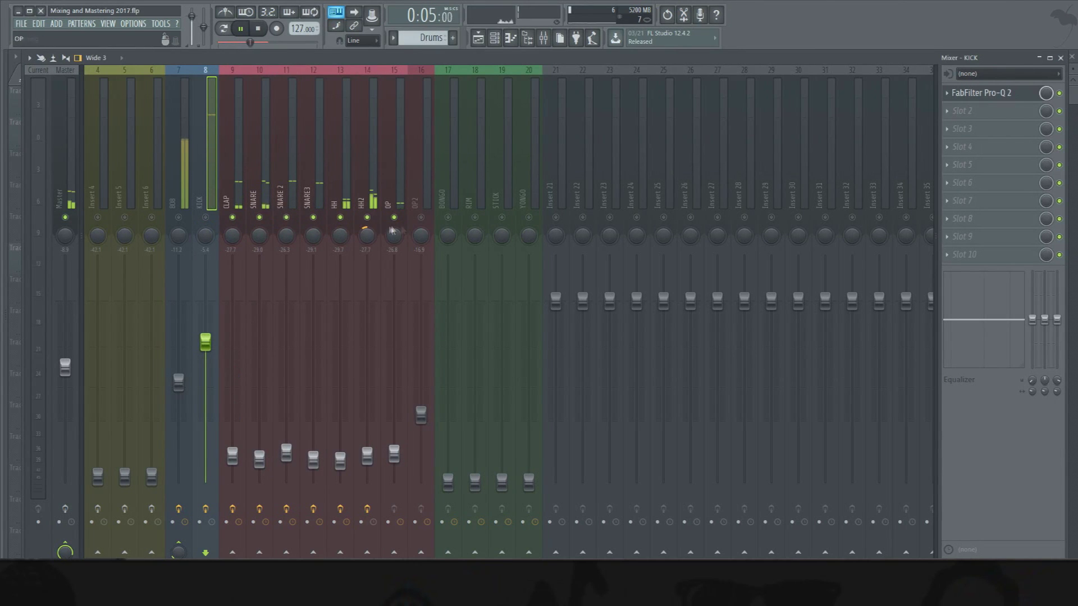
Step: Rebalance the drums individually, with the Clap at about -22.6 dB, the snares around -24 dB, HH -26 dB, OP -24 dB and HH2 -28 dB
drag(232, 456, 288, 449)
drag(313, 461, 313, 446)
drag(286, 448, 395, 444)
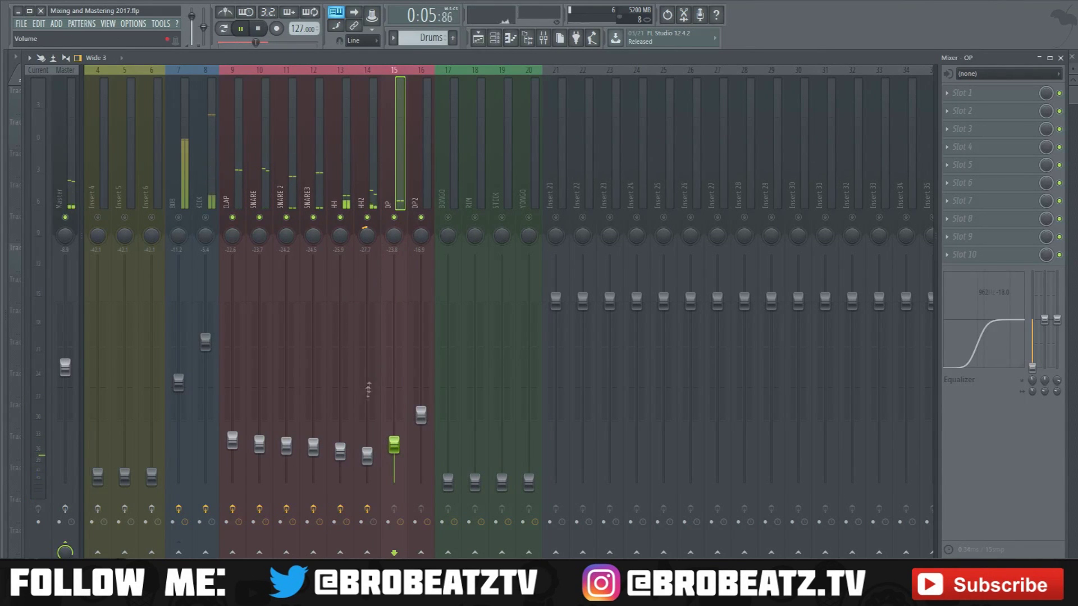
drag(367, 455, 367, 458)
Step: Raise the Clap through OP2 faders together, bringing the Clap to about -8.8 dB
drag(421, 180, 246, 186)
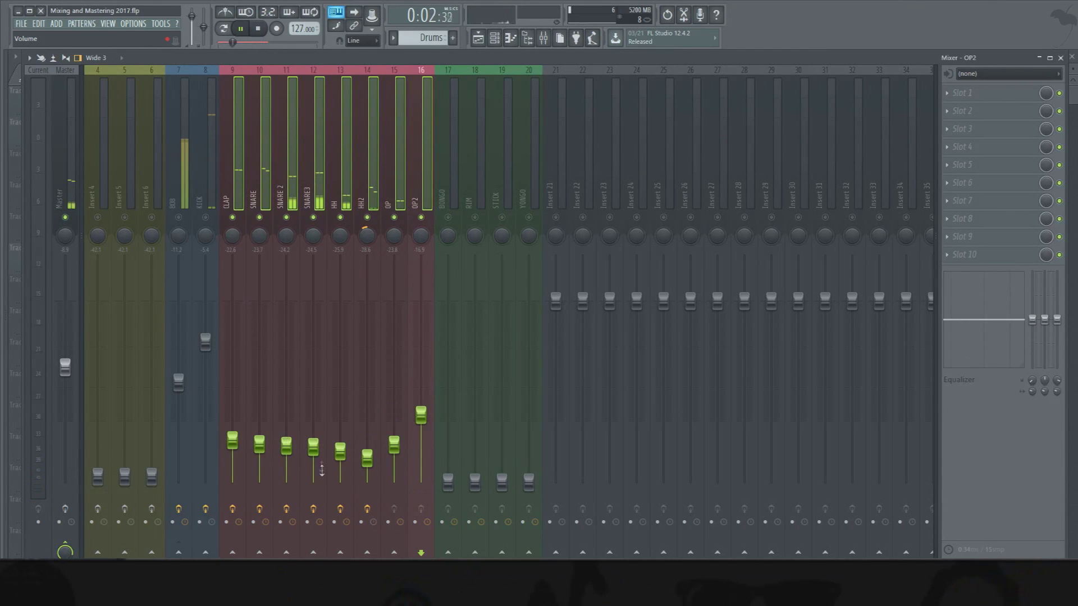
drag(394, 444, 394, 387)
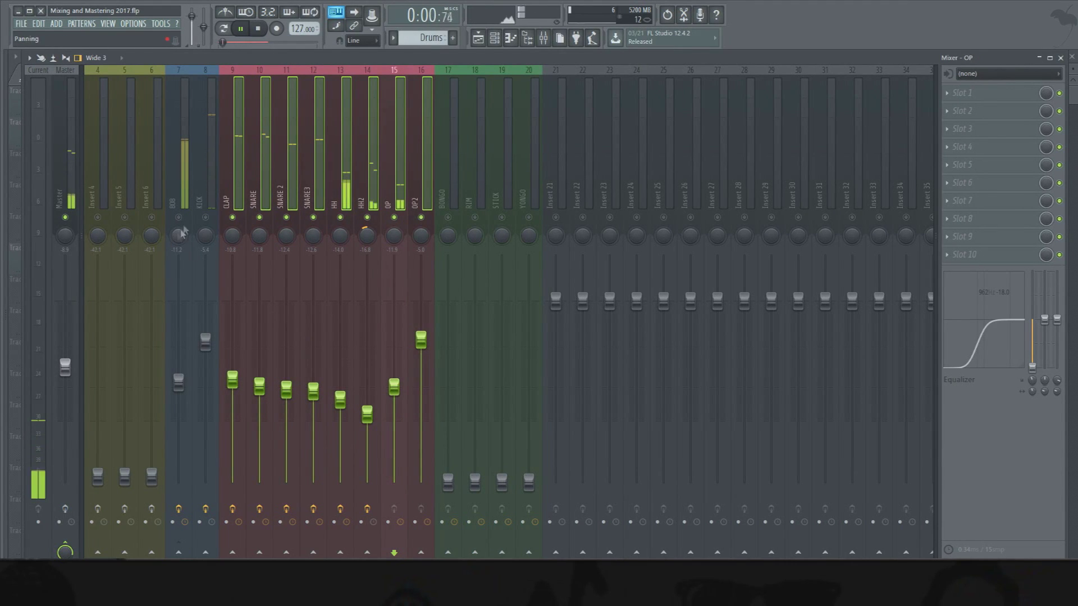
drag(232, 380, 232, 367)
Step: Bring the 808 and Kick back into the mix and lower the 808 to about -12 dB
click(200, 192)
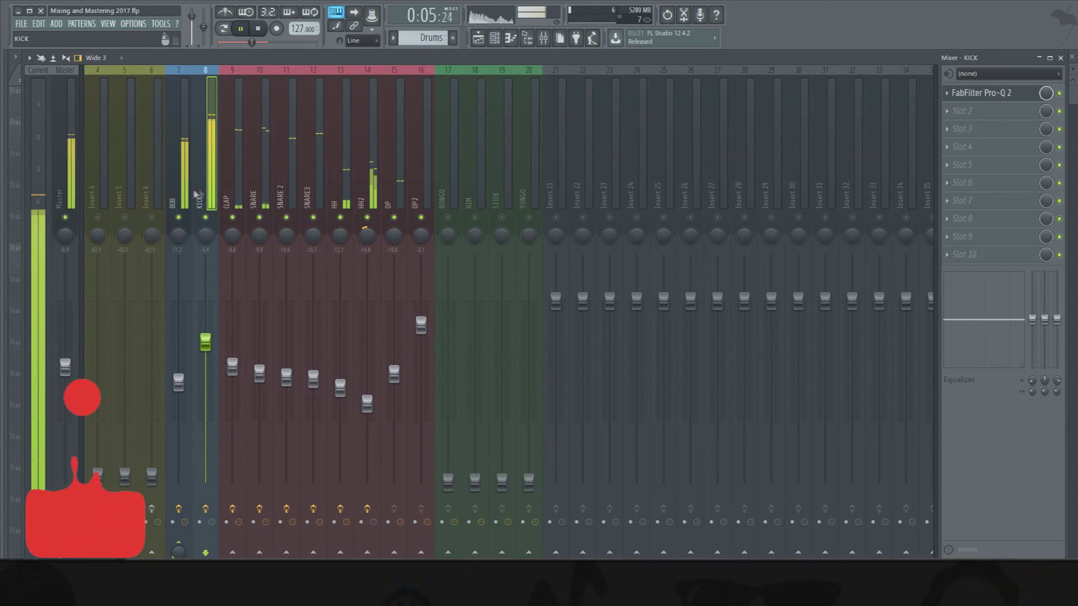
click(186, 382)
mouse_move(187, 384)
mouse_down()
mouse_move(187, 411)
mouse_move(187, 367)
mouse_move(187, 388)
mouse_up()
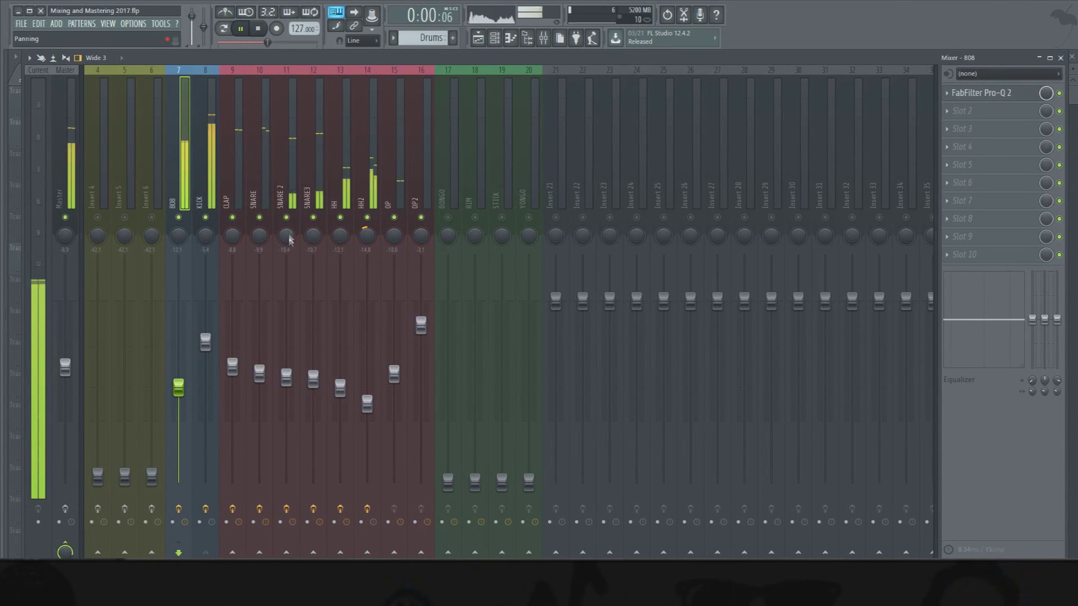
Step: Raise Snare 2 and Snare 3 to about -10.1 and -10.4 dB, and the Clap and Snare to about -8.6 and -9.6 dB
ctrl+shift+click(287, 201)
ctrl+shift+click(312, 203)
drag(316, 379, 316, 376)
drag(233, 201, 260, 203)
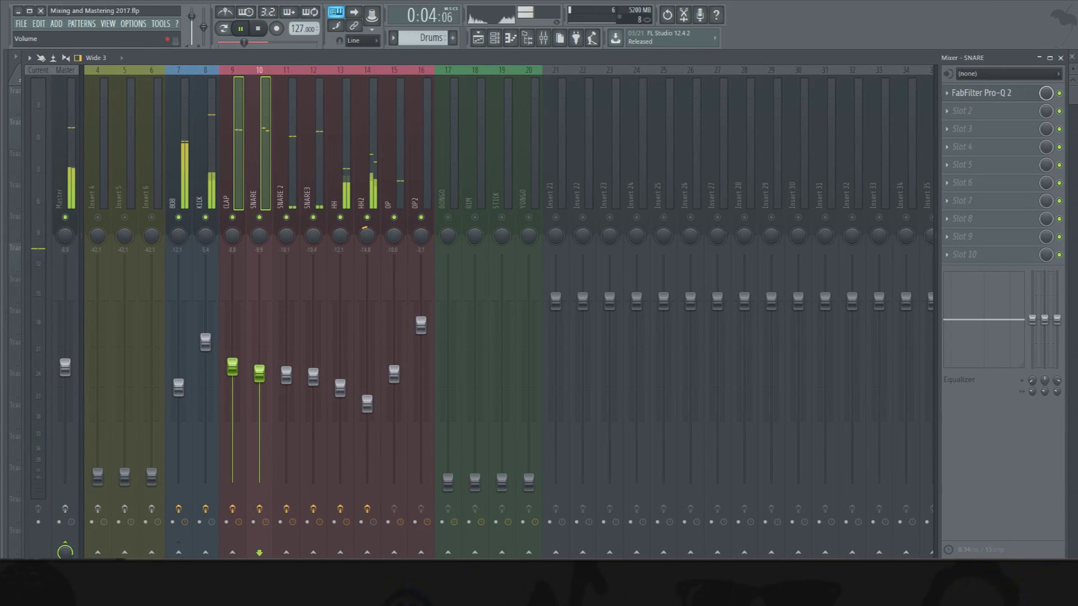
Step: Mute and unmute HH2 to compare the beat with and without it, and stop playback
click(367, 220)
click(367, 219)
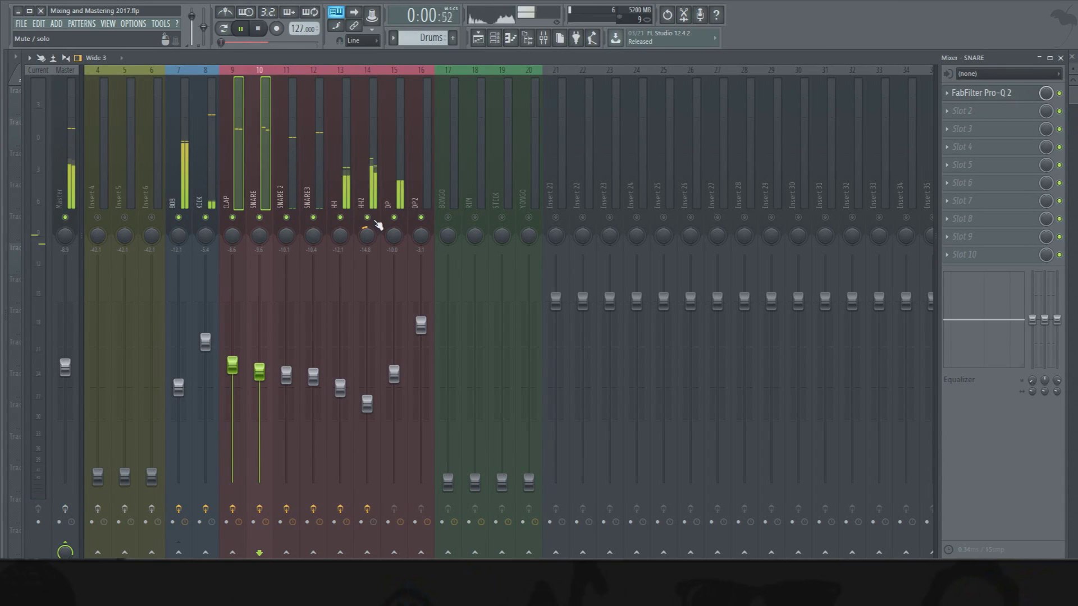
key(space)
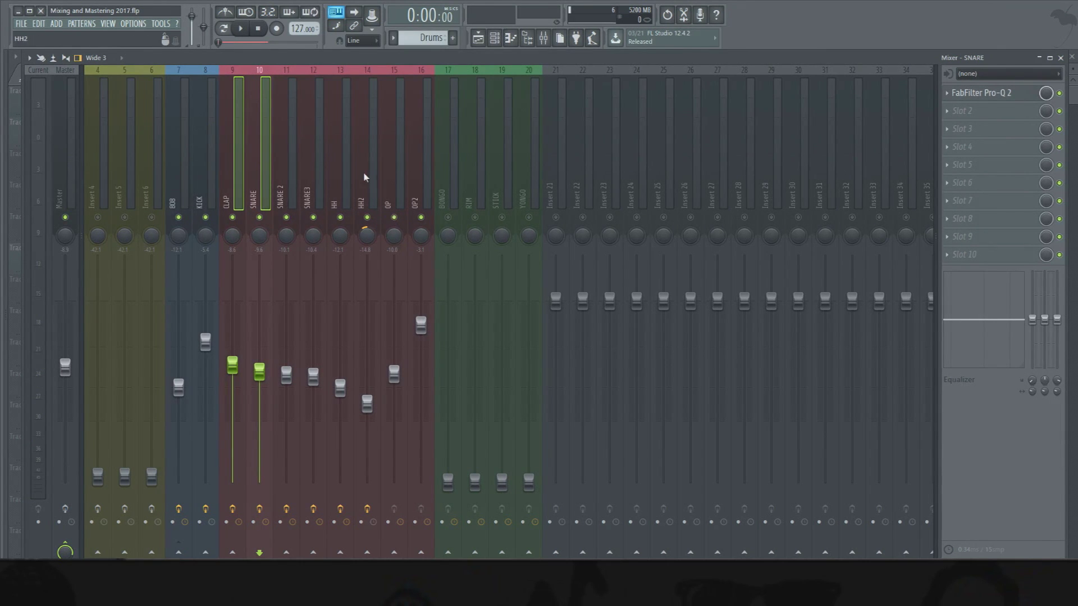
Step: Unmute the Bongo, Rim, Stick and Yongo tracks and raise the Bongo to about -8.2 dB while listening to the beat
drag(313, 191, 241, 198)
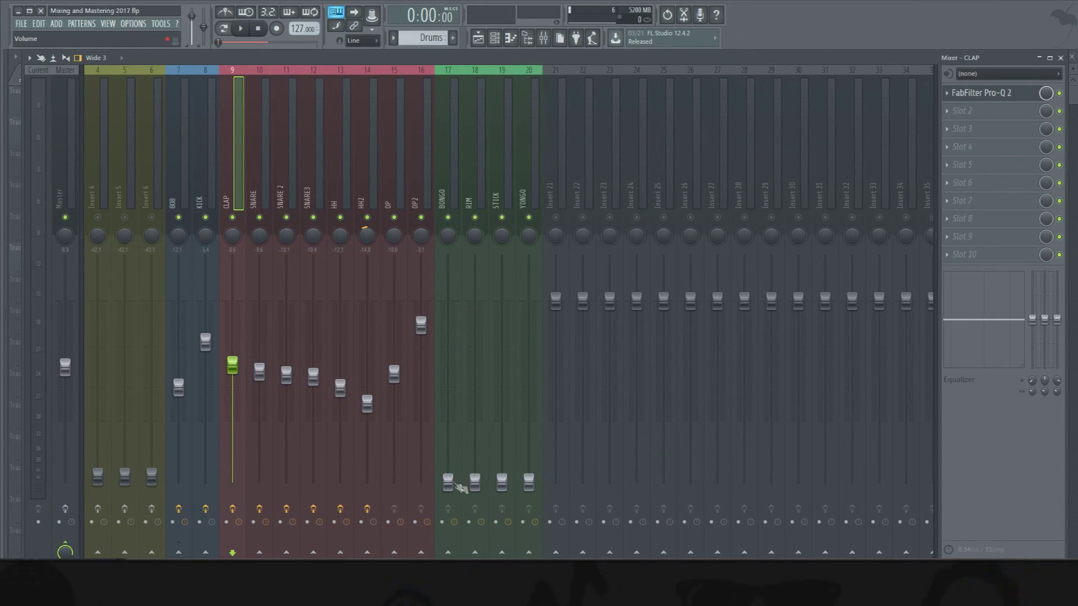
click(443, 175)
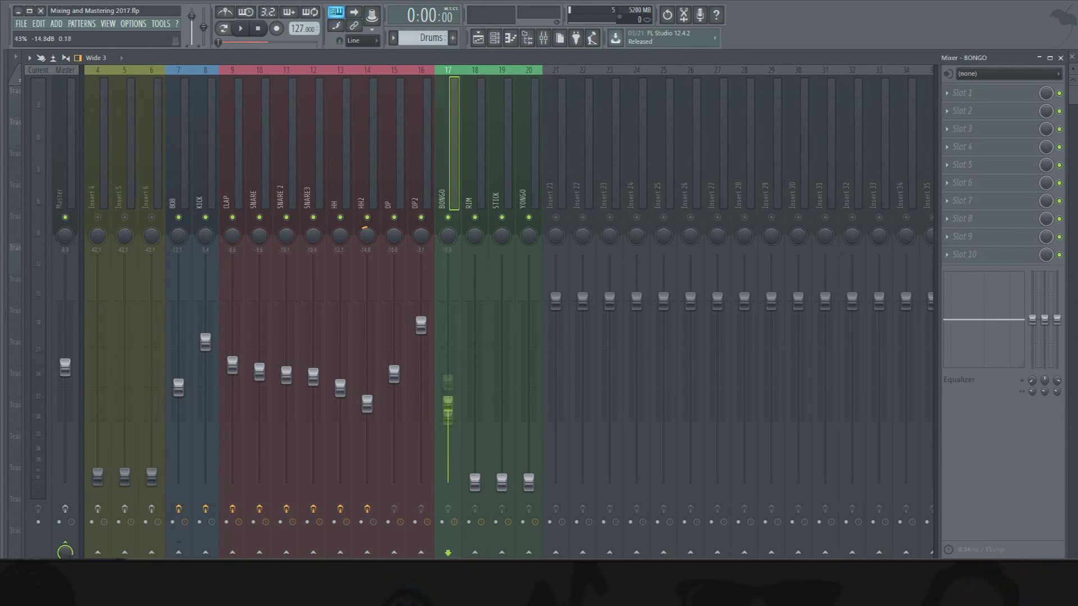
drag(448, 405, 448, 443)
key(space)
drag(448, 378, 448, 362)
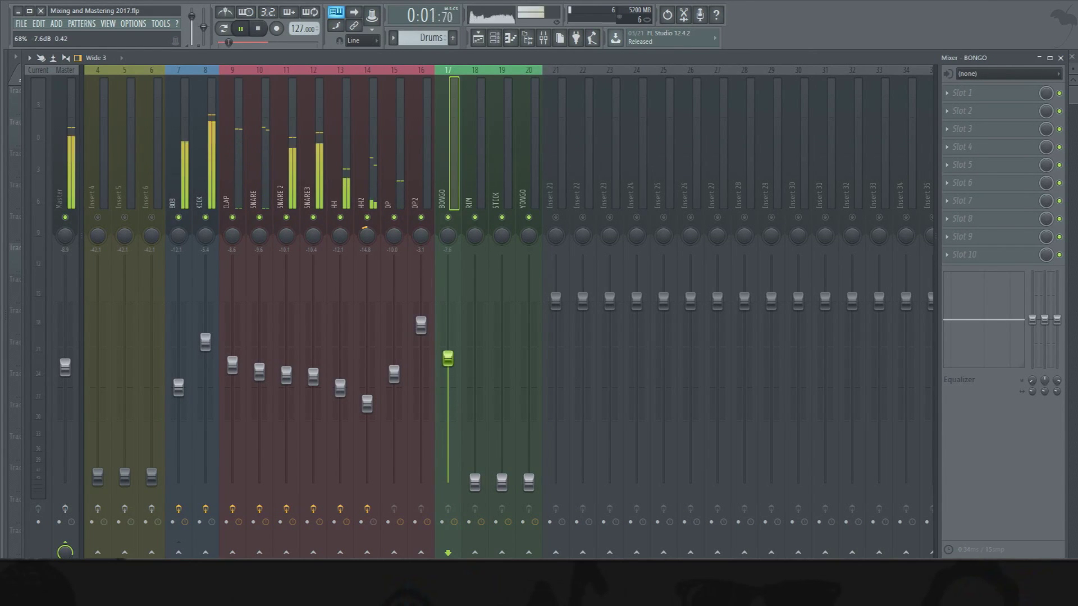
key(space)
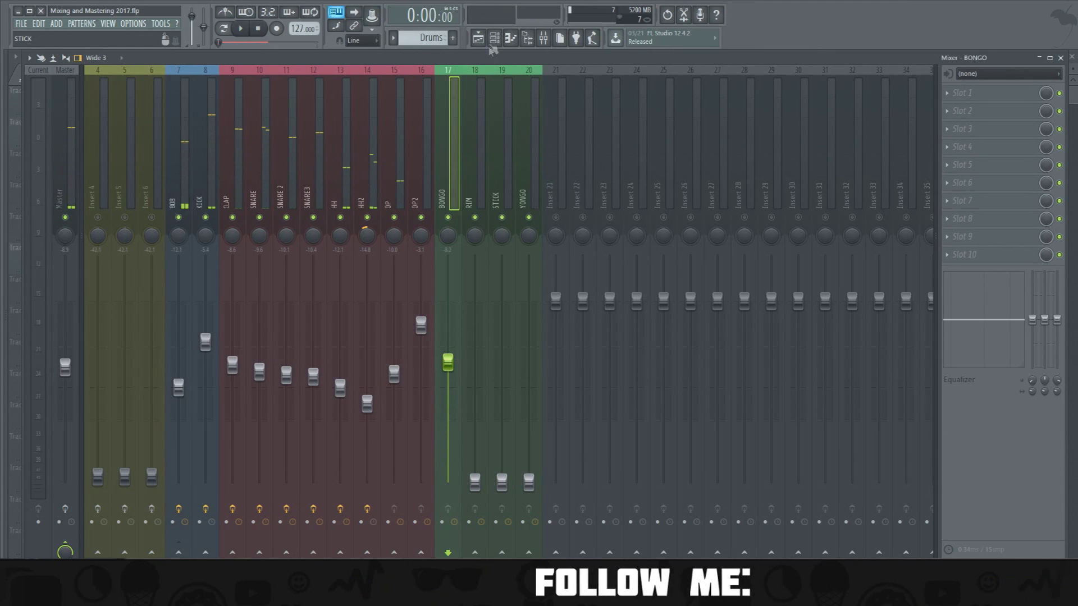
Step: Check the percussion patterns in the channel rack, raise the Rim to about -8 dB and the Stick and Yongo to about -7.2 dB, and play the beat
click(494, 38)
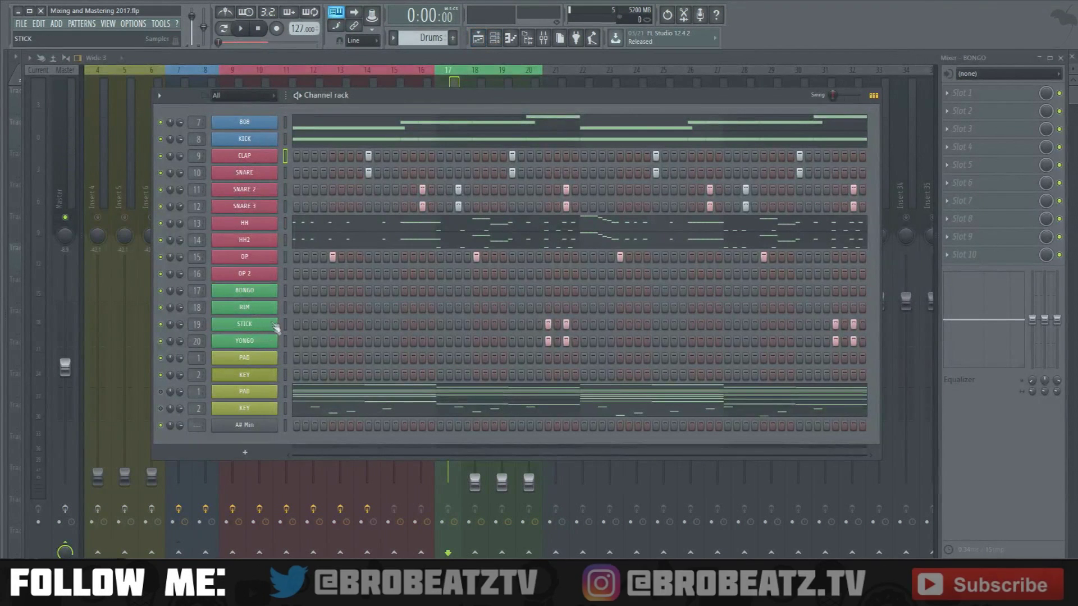
drag(475, 482, 502, 355)
drag(529, 482, 528, 357)
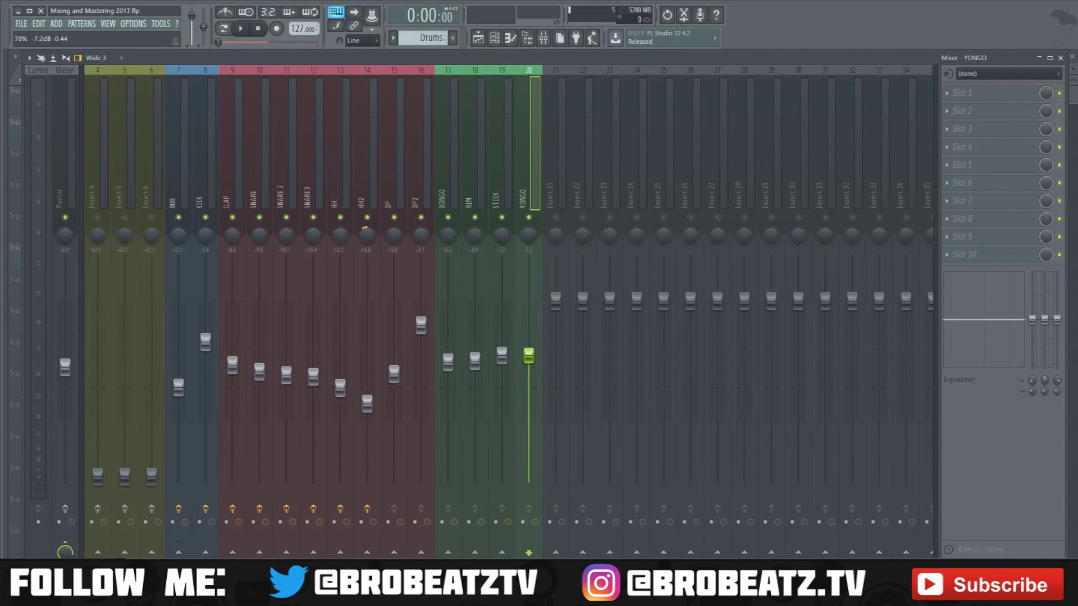
key(space)
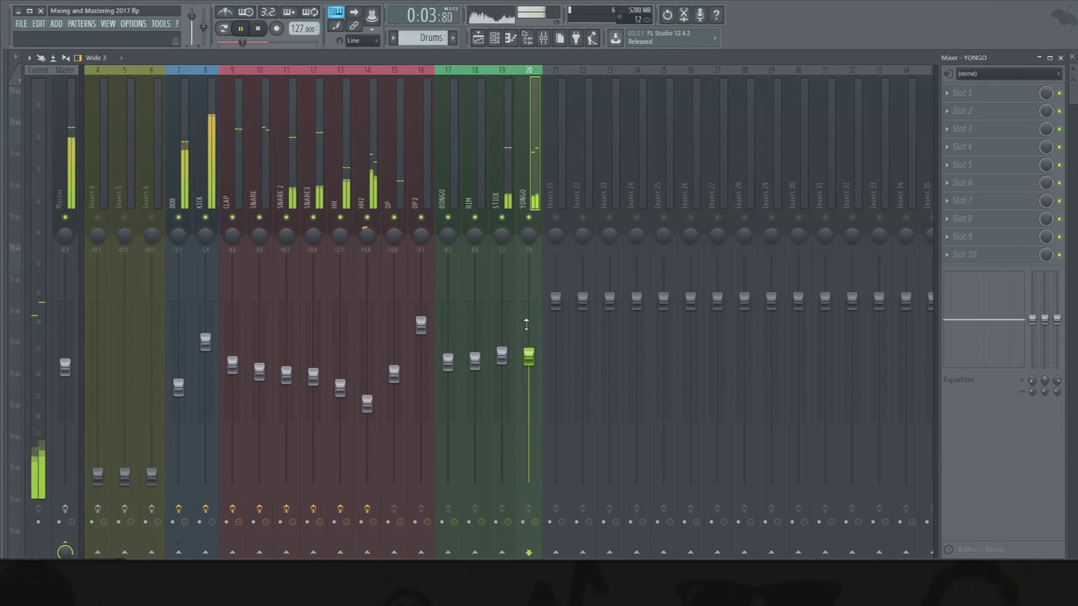
Step: Lower the Stick and Yongo tracks to about -8.9 dB while the beat plays, and stop playback
drag(502, 356, 529, 364)
drag(502, 360, 528, 366)
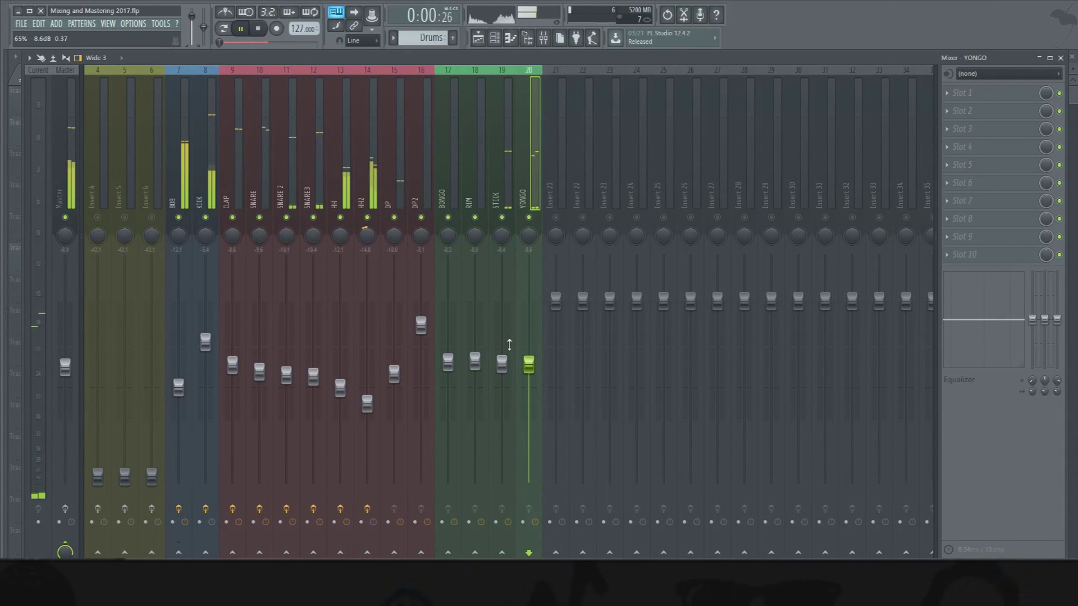
ctrl+shift+click(507, 190)
drag(529, 362, 529, 366)
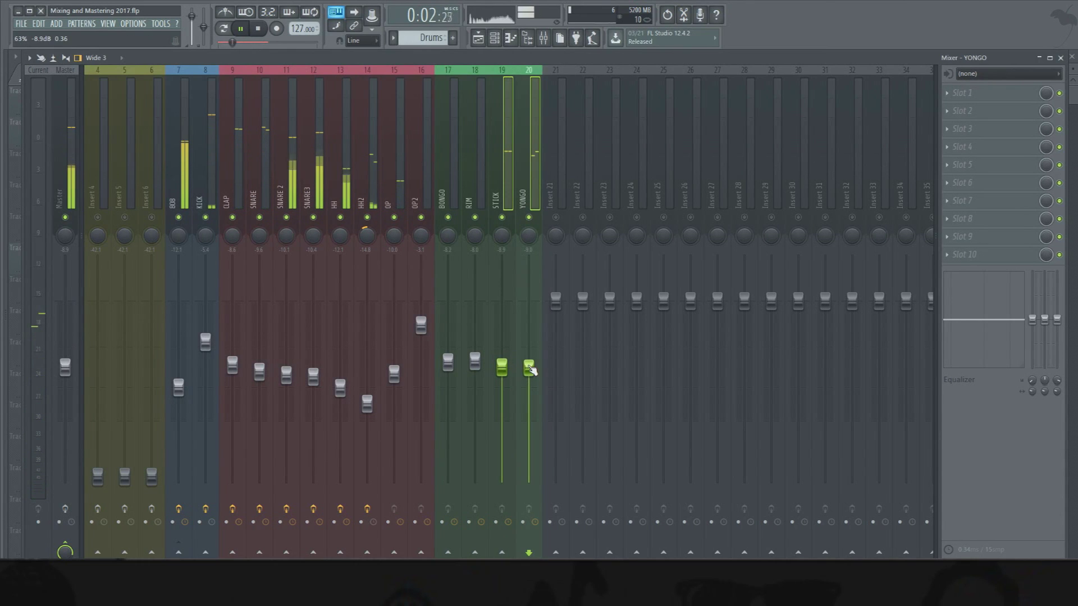
key(space)
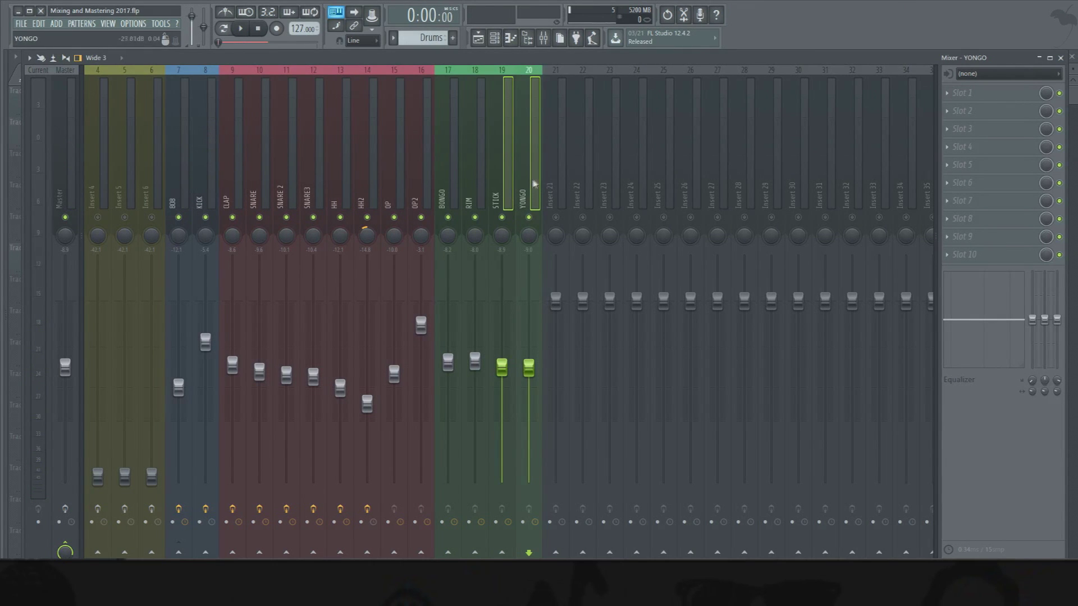
click(465, 176)
click(459, 176)
click(473, 175)
click(458, 179)
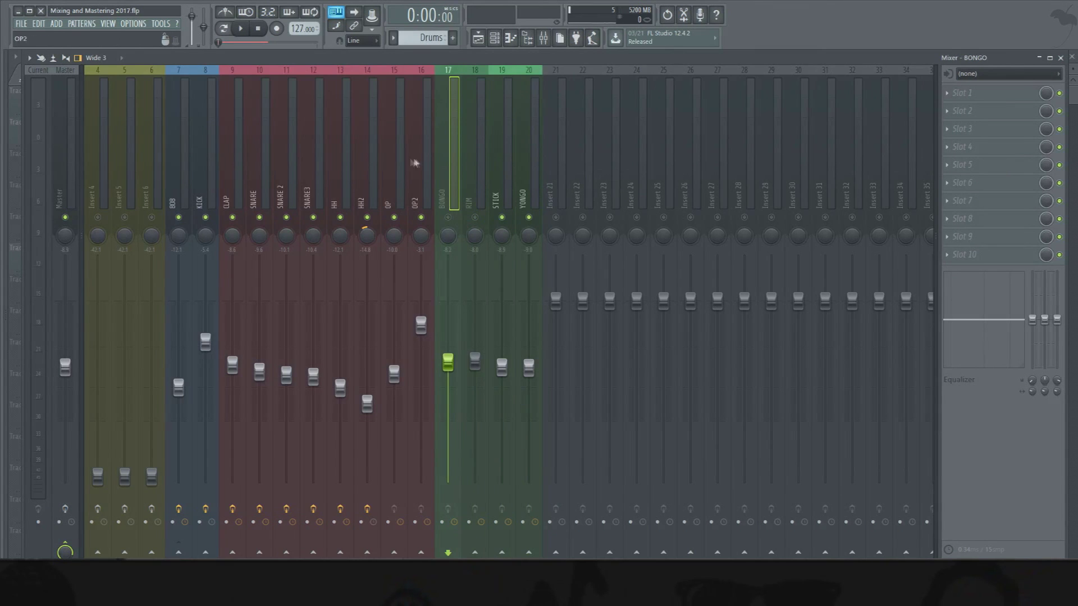
scroll(407, 150, up, 3)
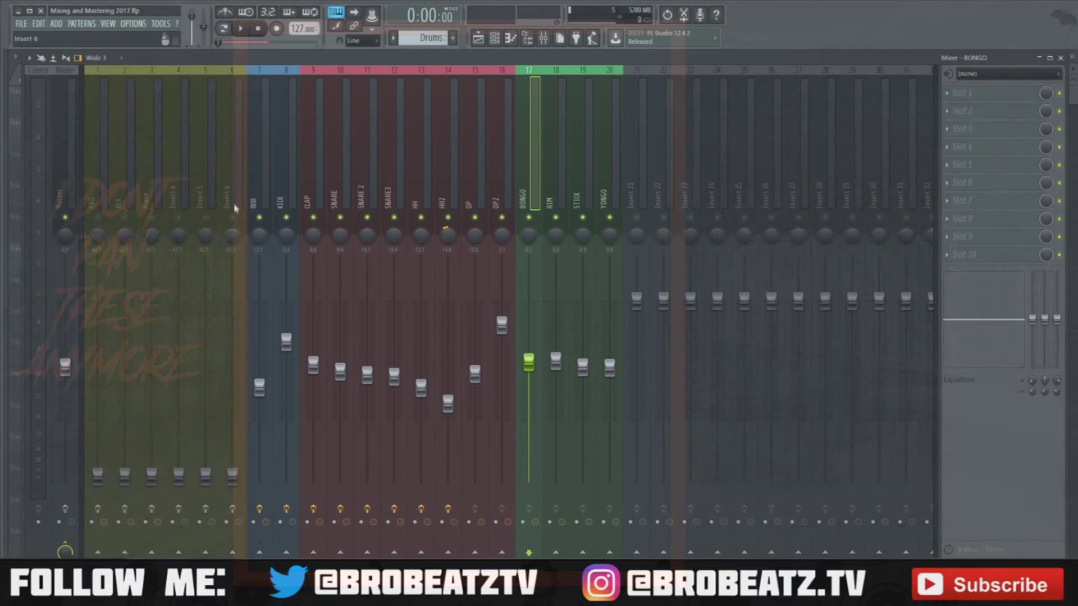
click(233, 176)
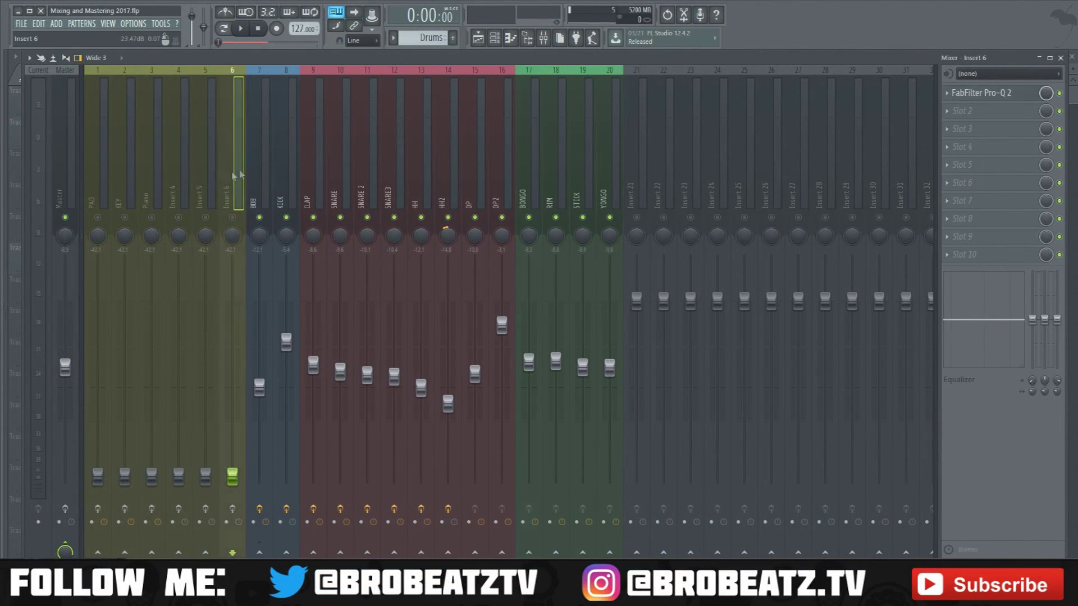
click(125, 177)
click(105, 178)
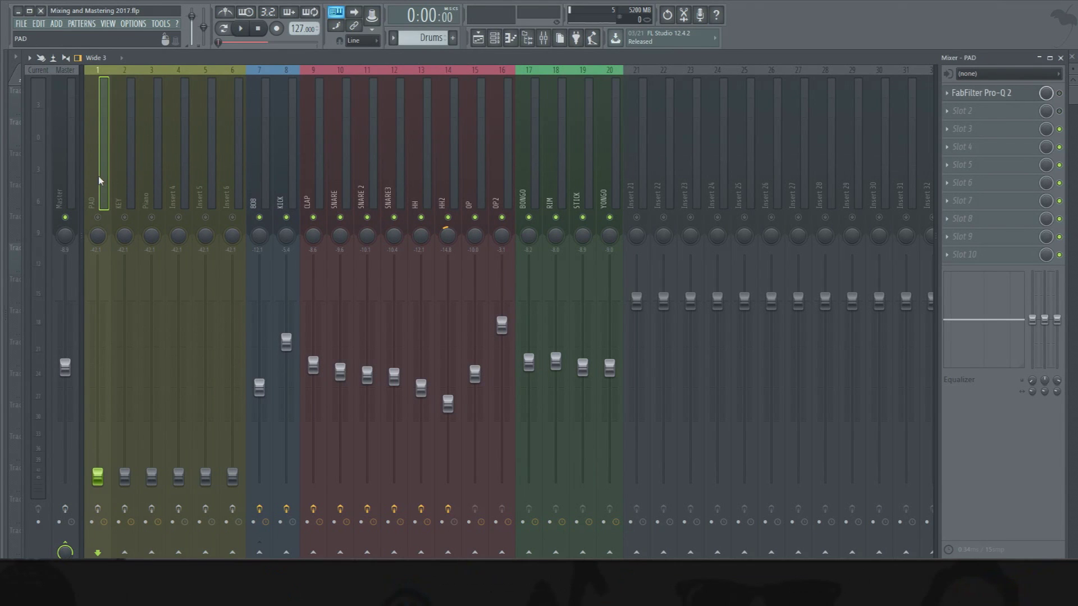
Step: Lower the OP2 track to about -13.5 dB and play the beat
click(283, 186)
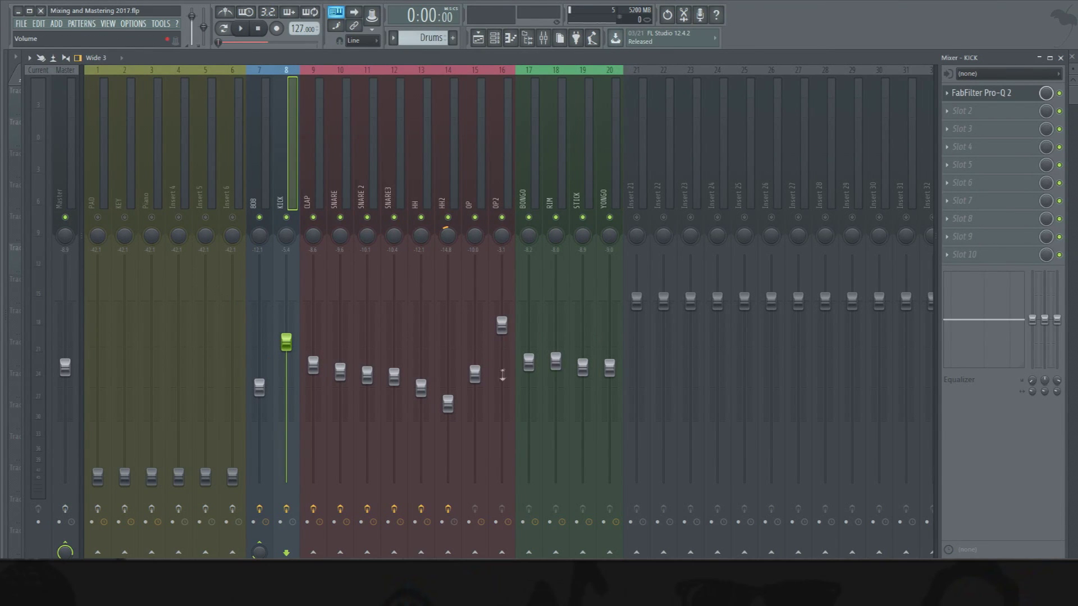
click(502, 326)
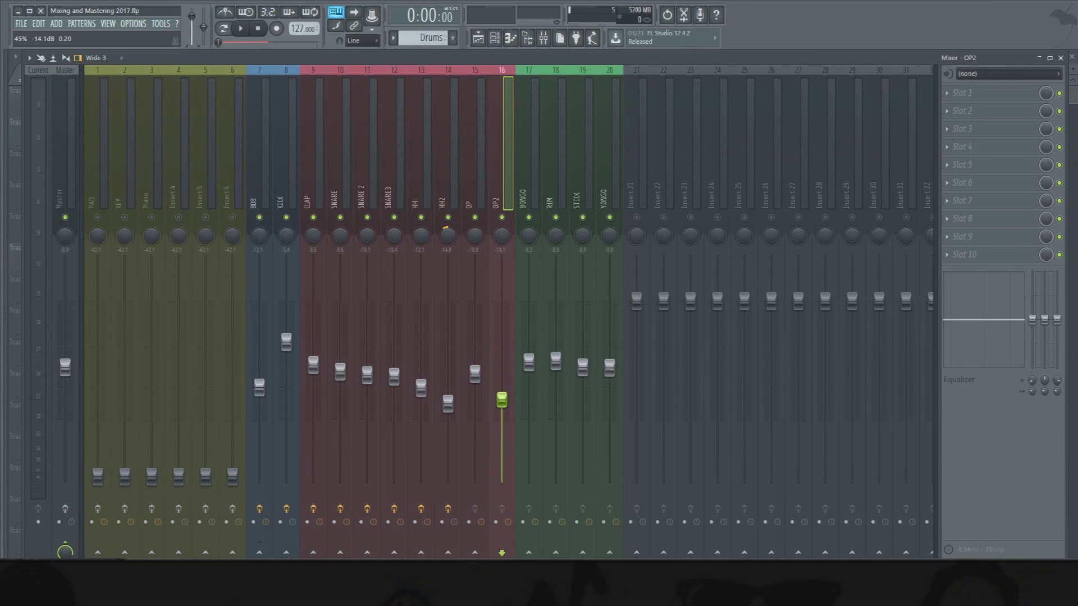
click(286, 340)
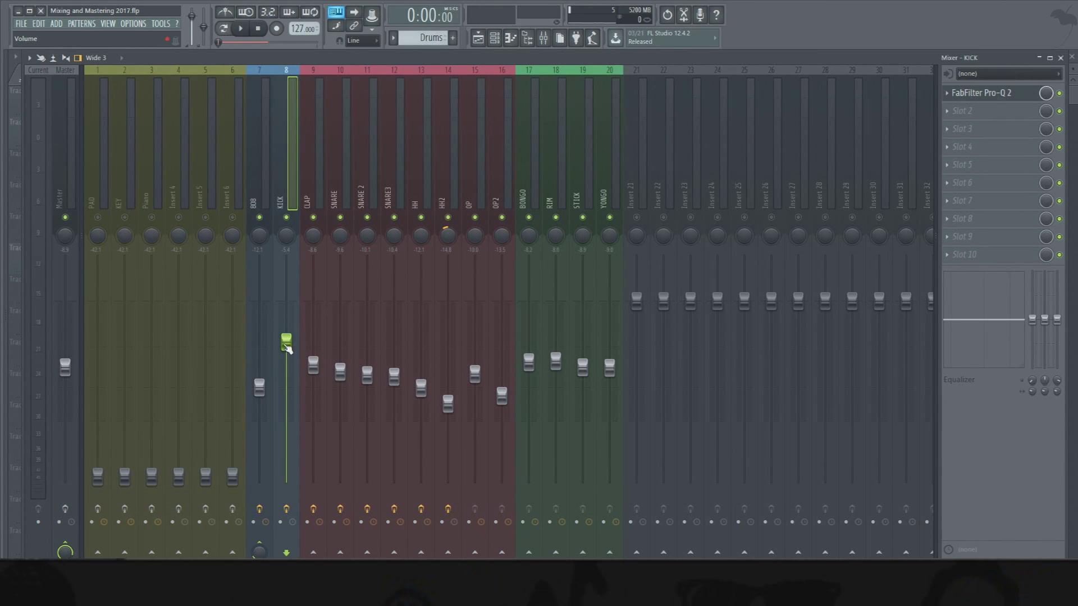
key(space)
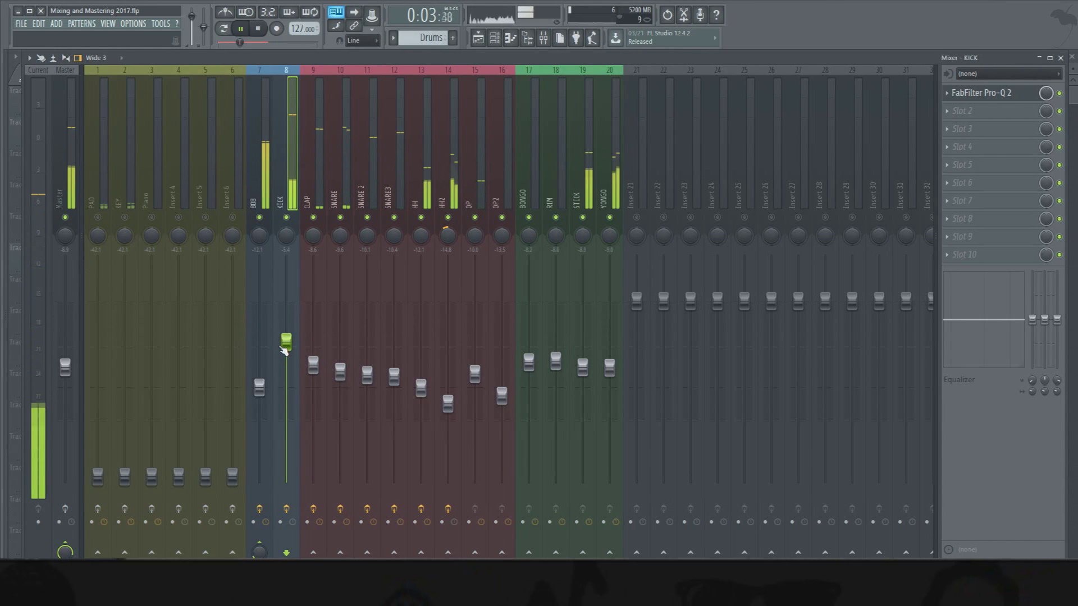
Step: Lower all tracks from the 808 through OP2 together until the Kick sits at about -6 dB, and stop playback
drag(258, 206, 503, 218)
drag(286, 342, 287, 348)
click(297, 197)
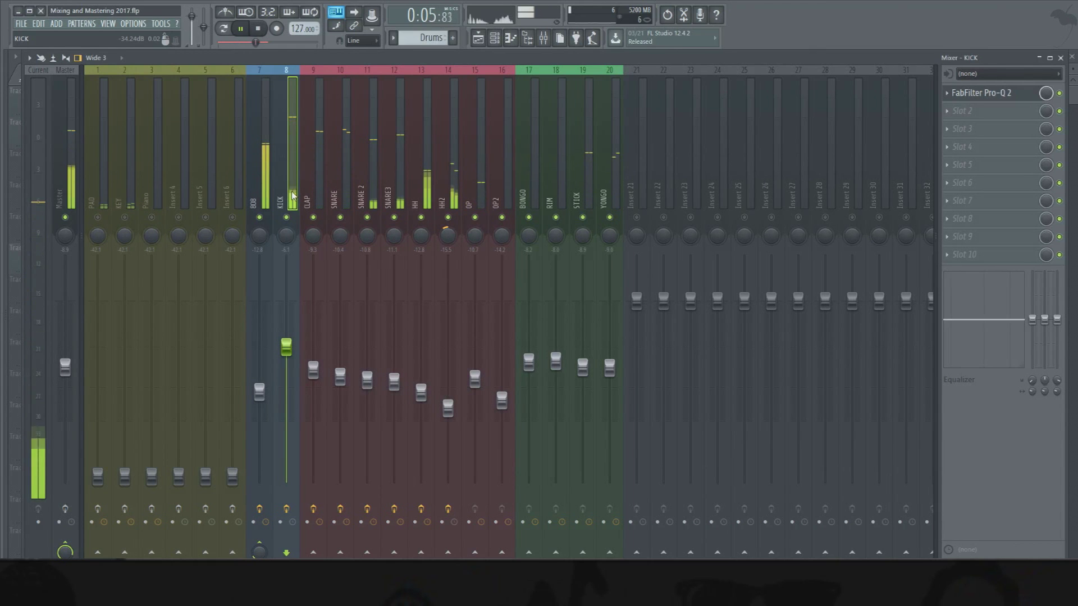
key(space)
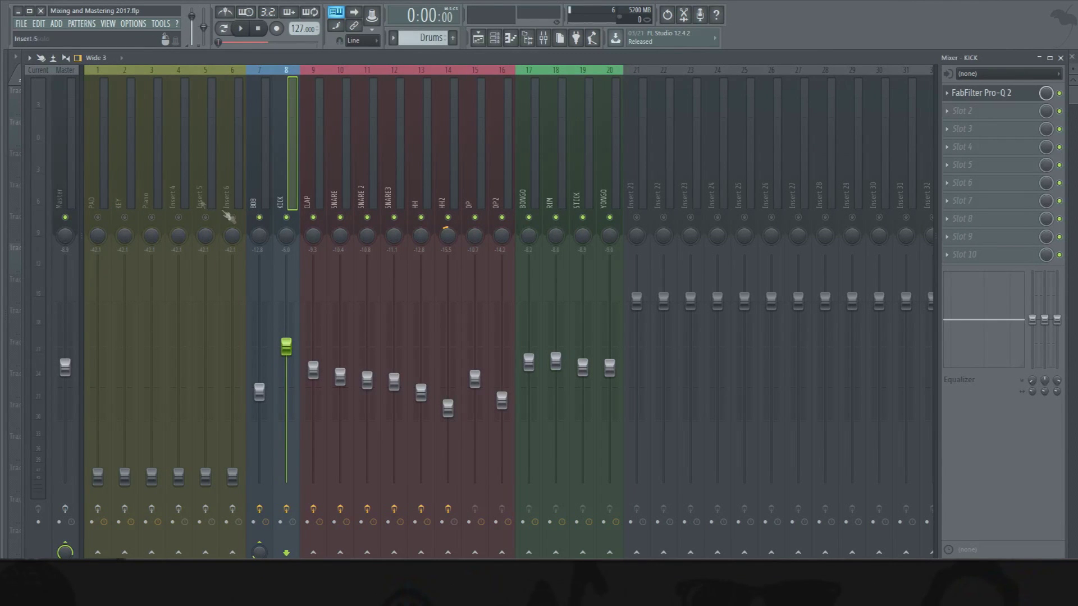
Step: Solo the PAD track, raise it to about -14 dB and start playback
right_click(232, 218)
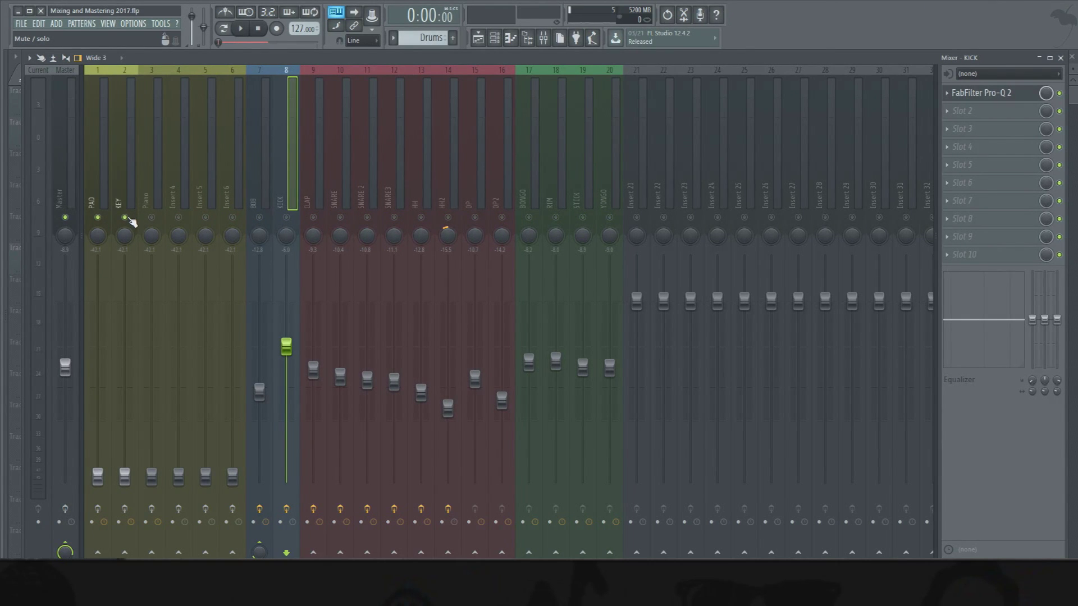
click(94, 136)
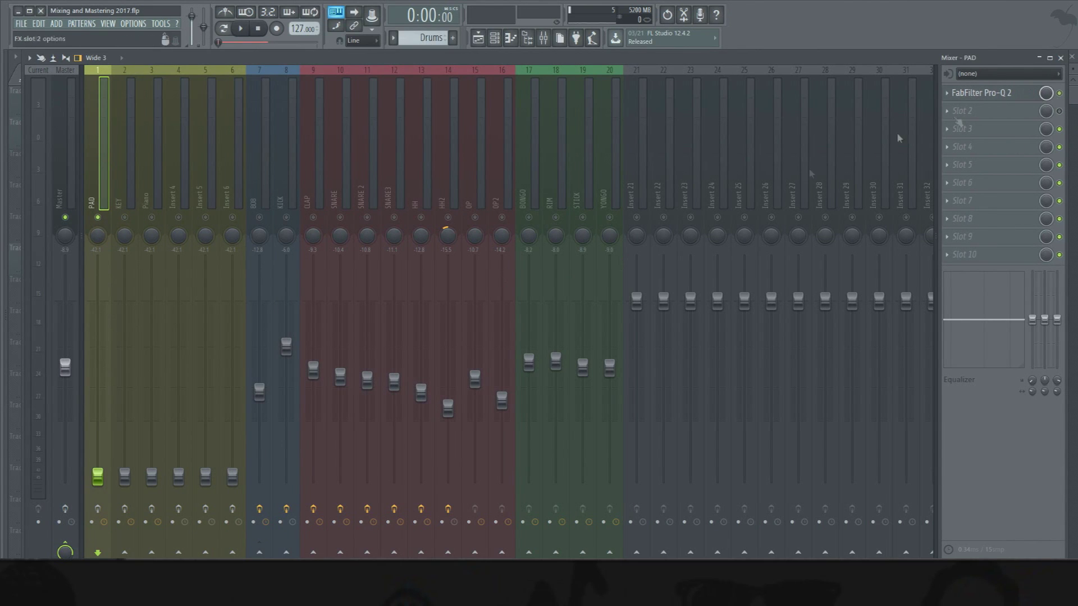
drag(98, 461, 98, 400)
key(space)
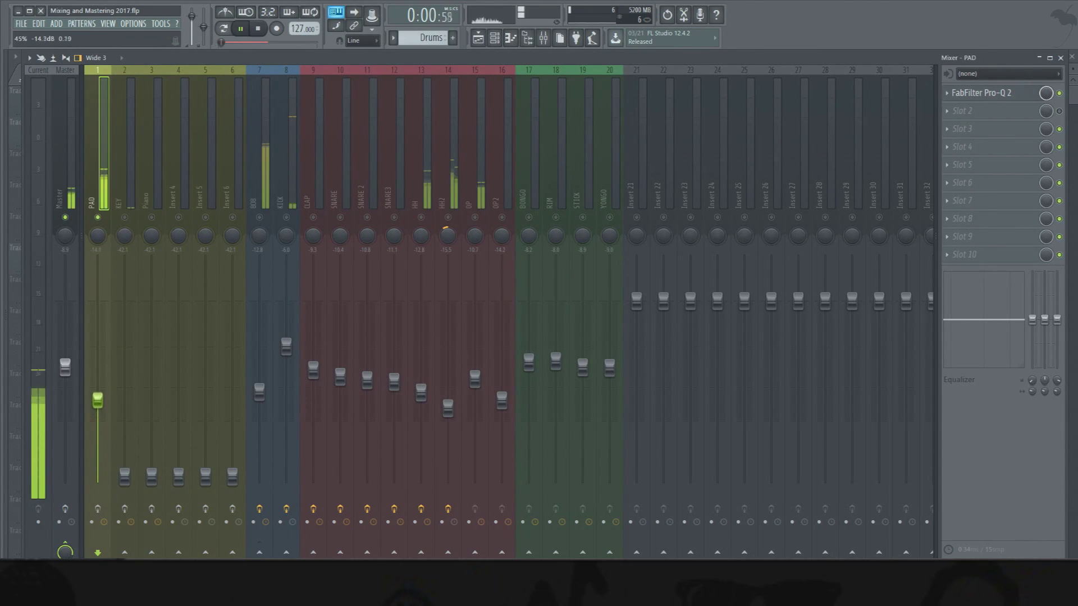
Step: Set the low cut in the PAD's FabFilter Pro-Q 2 to about 105 Hz with Q 0.593, stopping playback
click(983, 92)
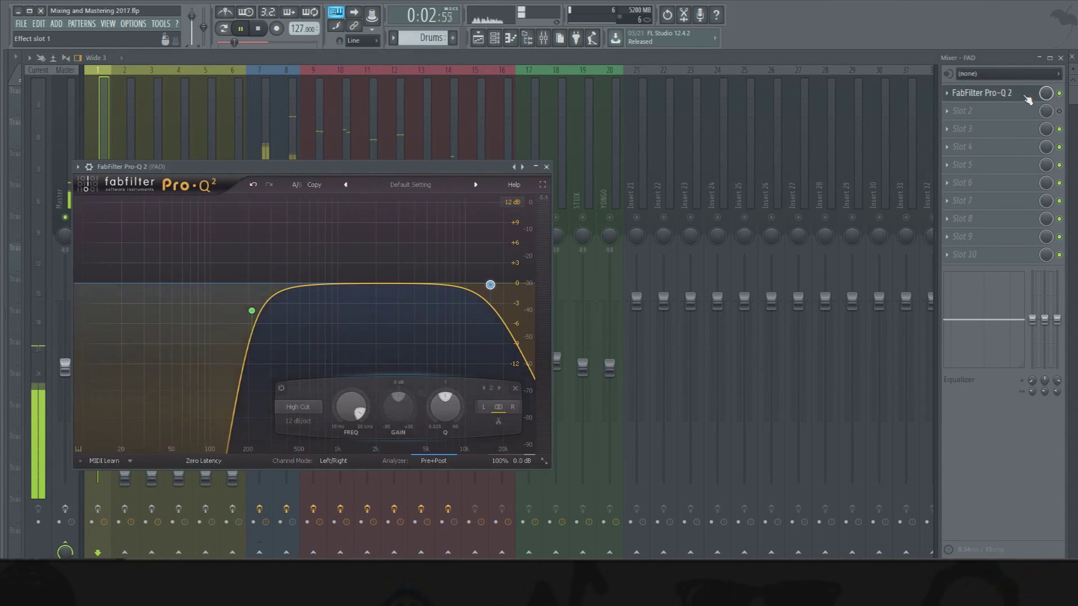
drag(252, 311, 211, 309)
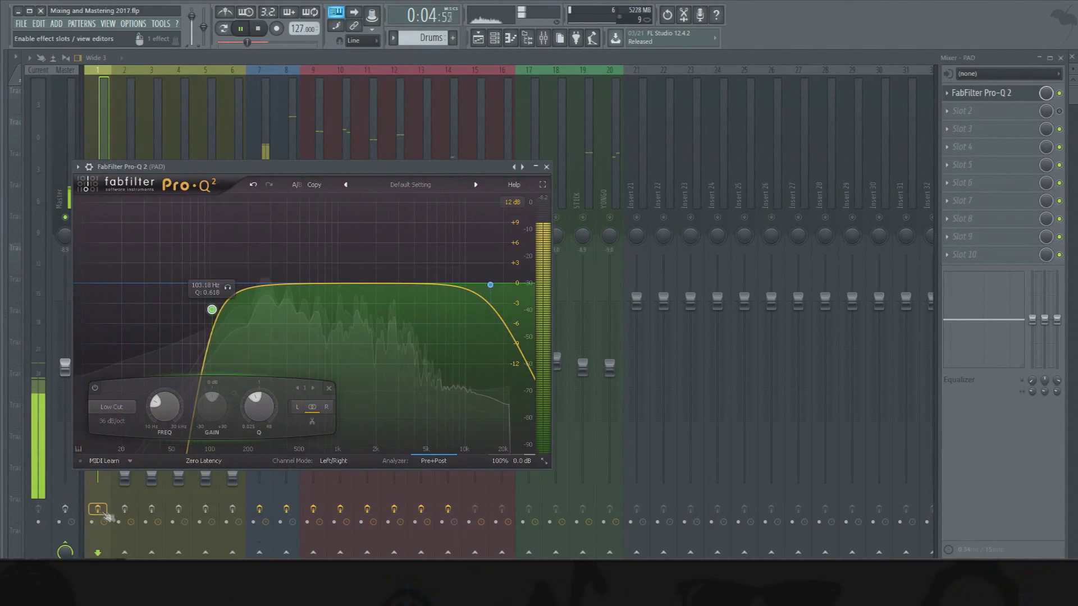
key(space)
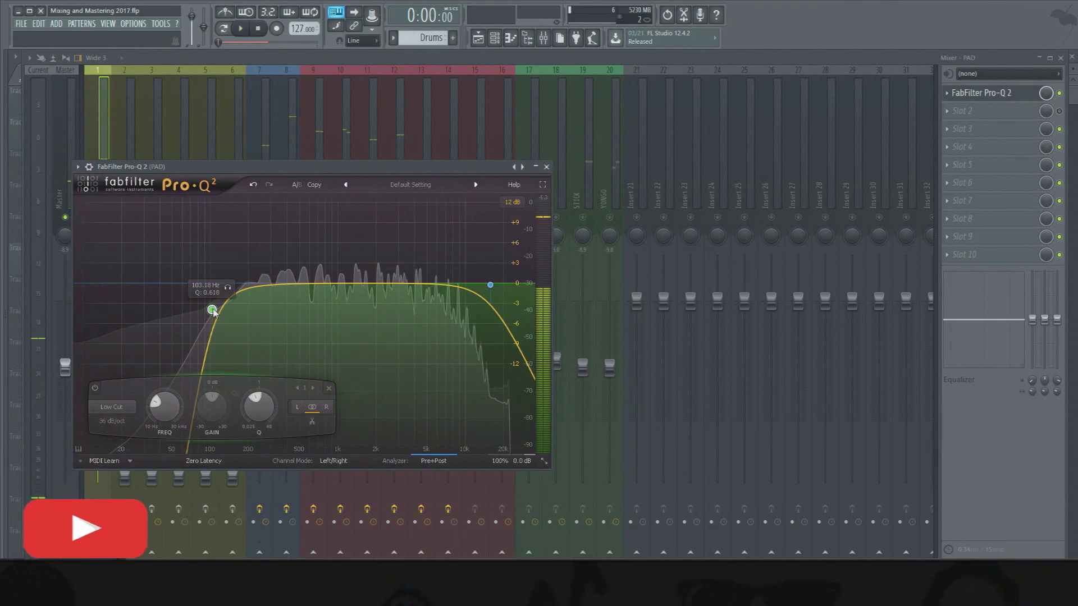
drag(211, 309, 214, 312)
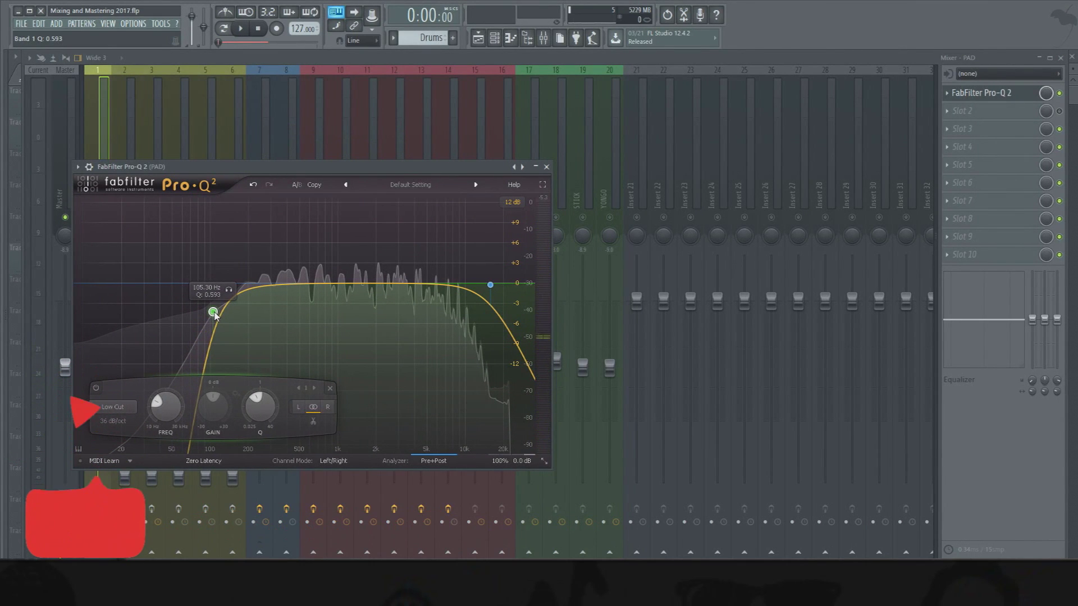
Step: Refine the PAD's equalizer by nudging the high cut to Q 1.063 and setting the low cut to about 88.6 Hz with a gentler slope
drag(183, 167, 412, 211)
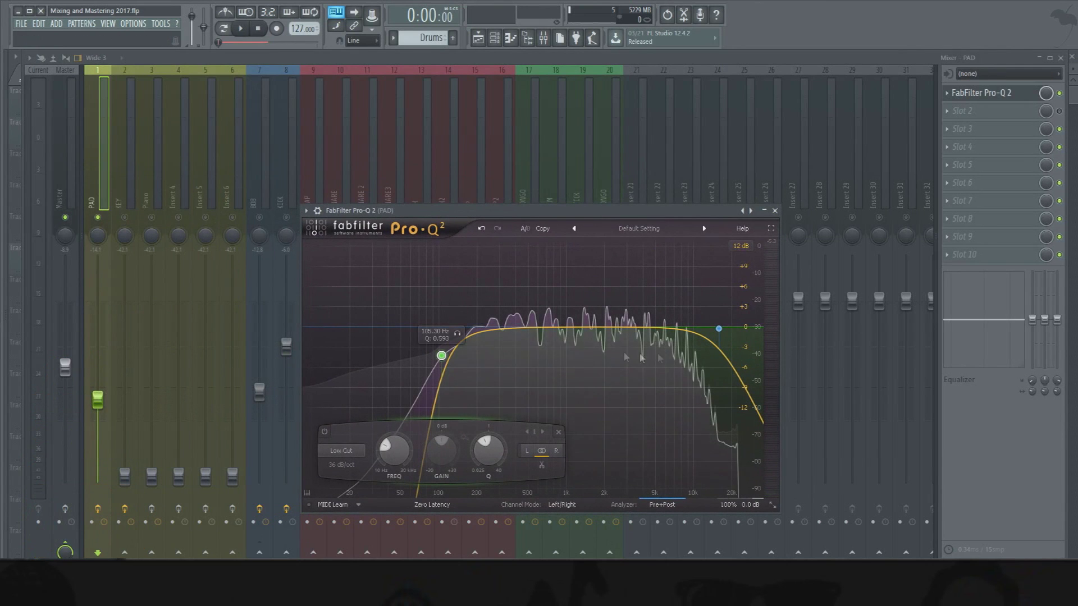
mouse_move(719, 329)
mouse_down()
mouse_move(681, 334)
mouse_move(722, 324)
mouse_up()
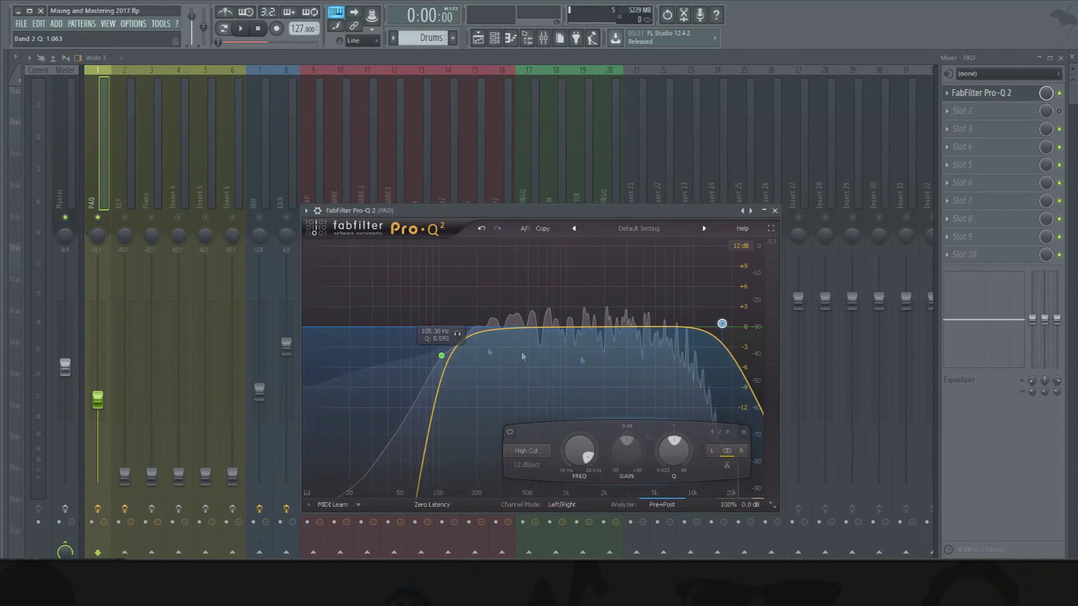
drag(442, 356, 448, 359)
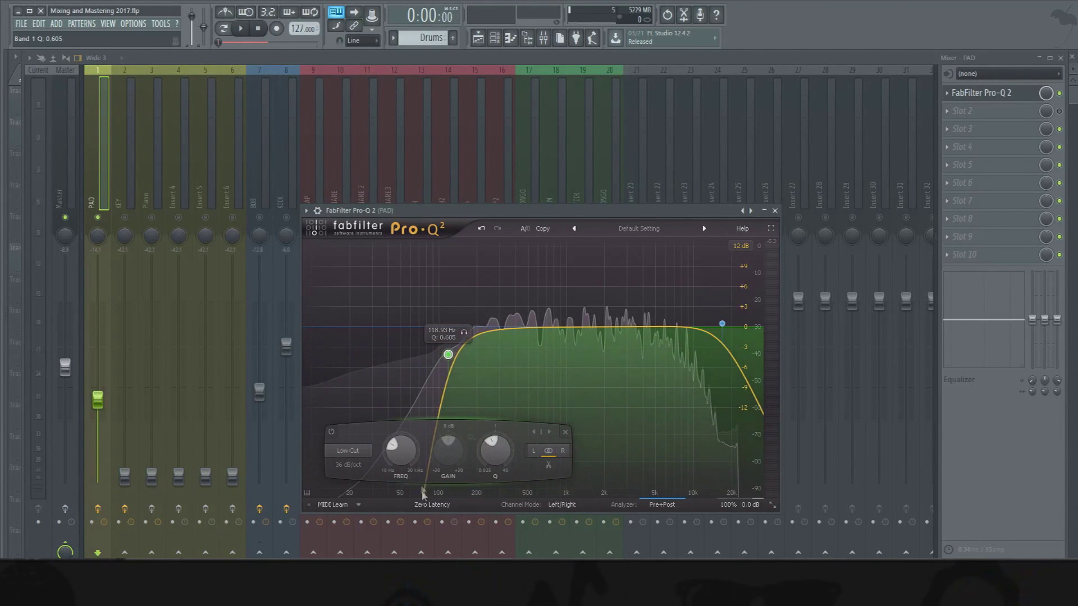
drag(448, 354, 434, 387)
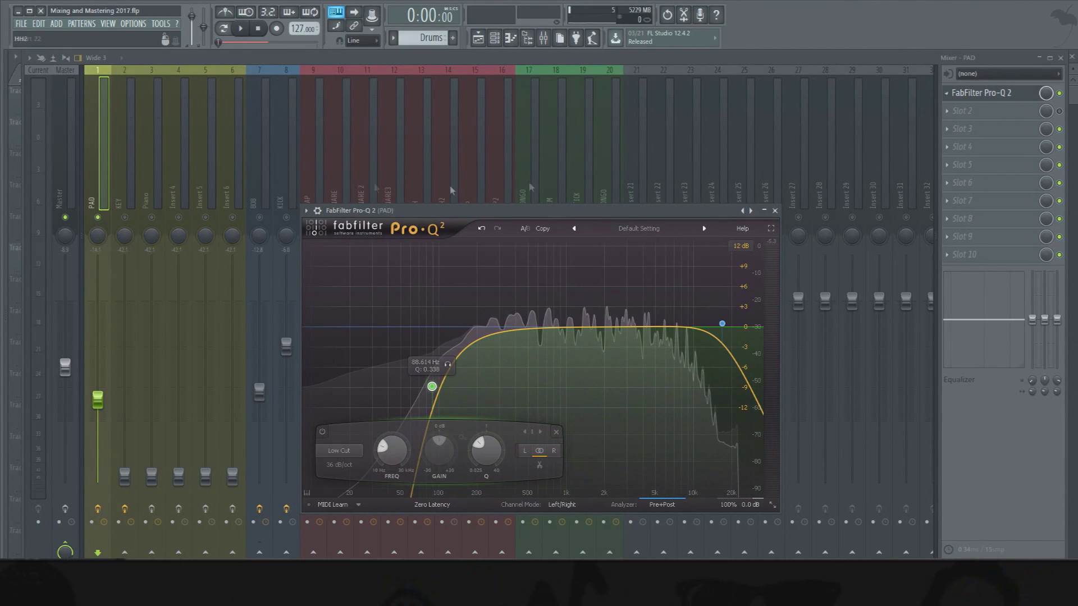
Step: Move the low cut in the KEY track's FabFilter Pro-Q 2 to a lower frequency and a lower Q
click(124, 186)
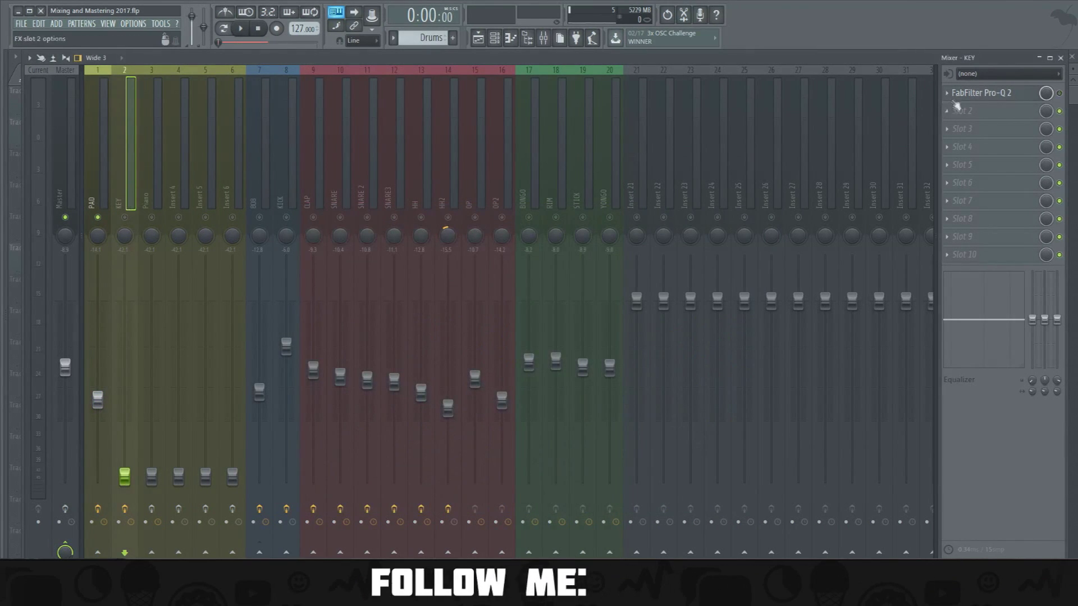
click(981, 92)
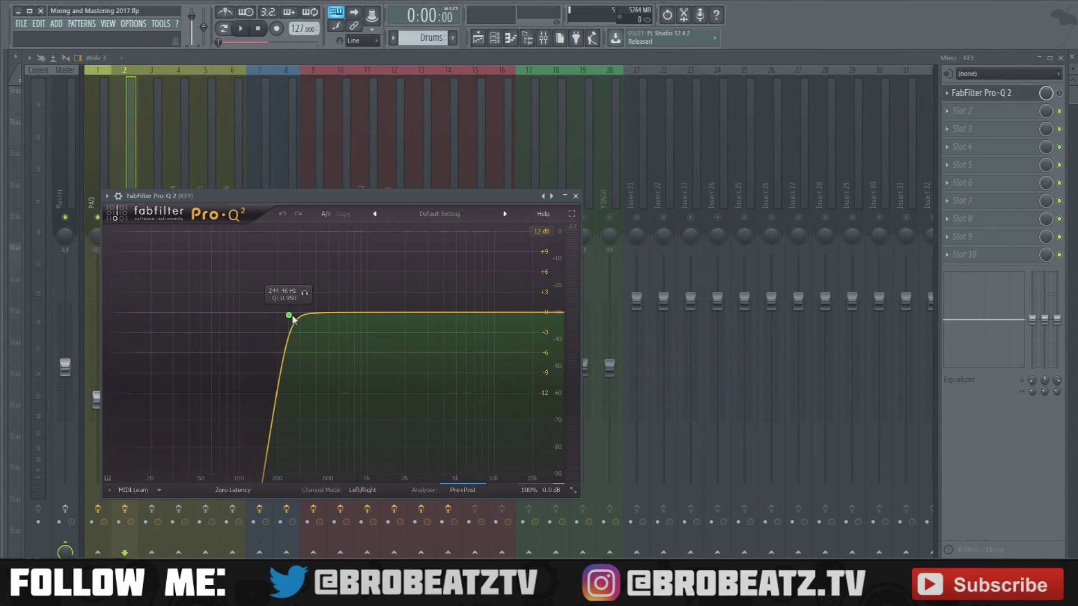
drag(290, 319, 270, 362)
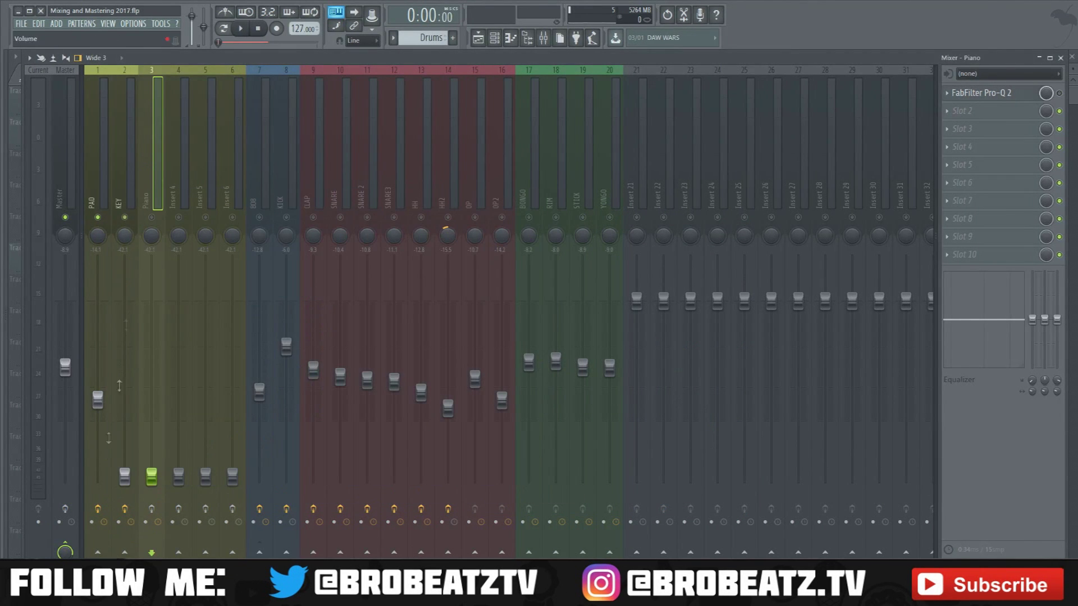
Step: Raise the KEY track to about -15 dB and, while listening, set its low cut to about 194 Hz with Q 0.464
drag(125, 477, 125, 406)
key(space)
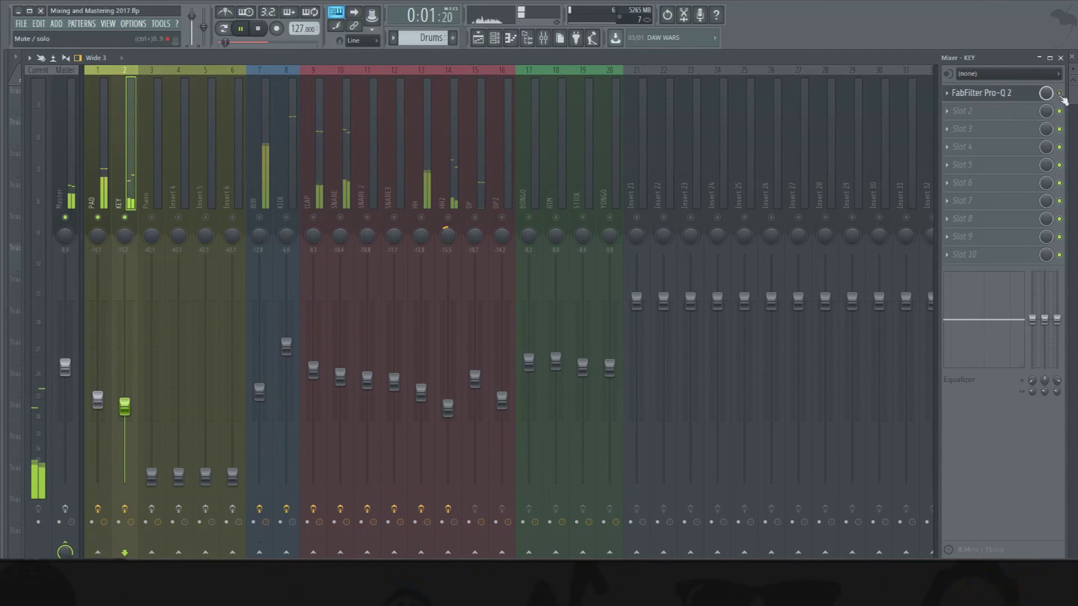
click(988, 93)
mouse_move(269, 360)
mouse_down()
mouse_move(268, 350)
mouse_move(306, 337)
mouse_move(277, 357)
mouse_up()
key(space)
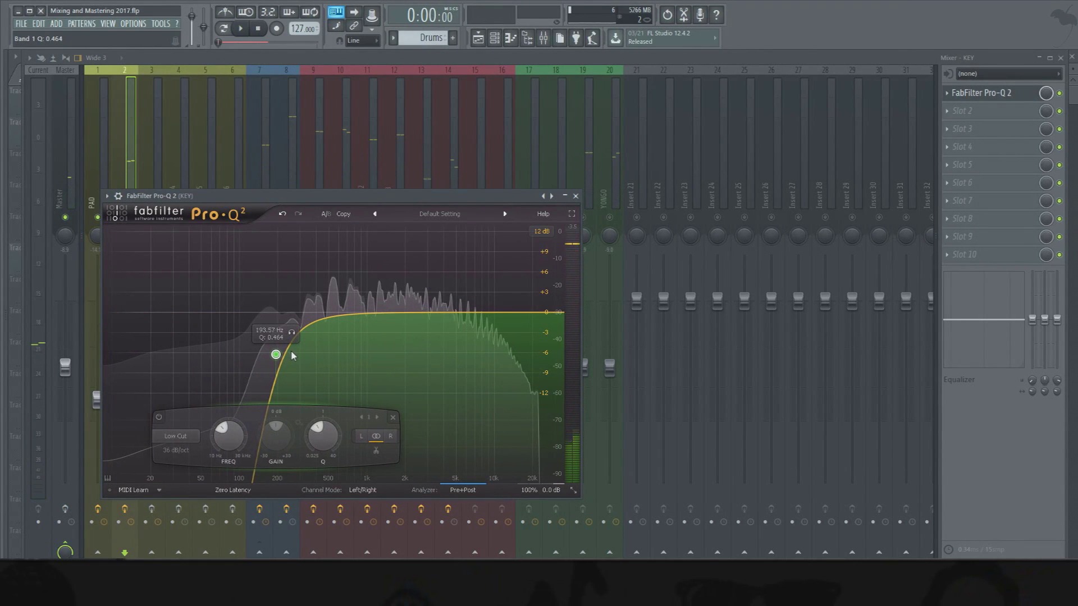
Step: Try the KEY's low cut at about 112 Hz and an added bell band at about 592 Hz, and disable the bell
drag(276, 355, 245, 355)
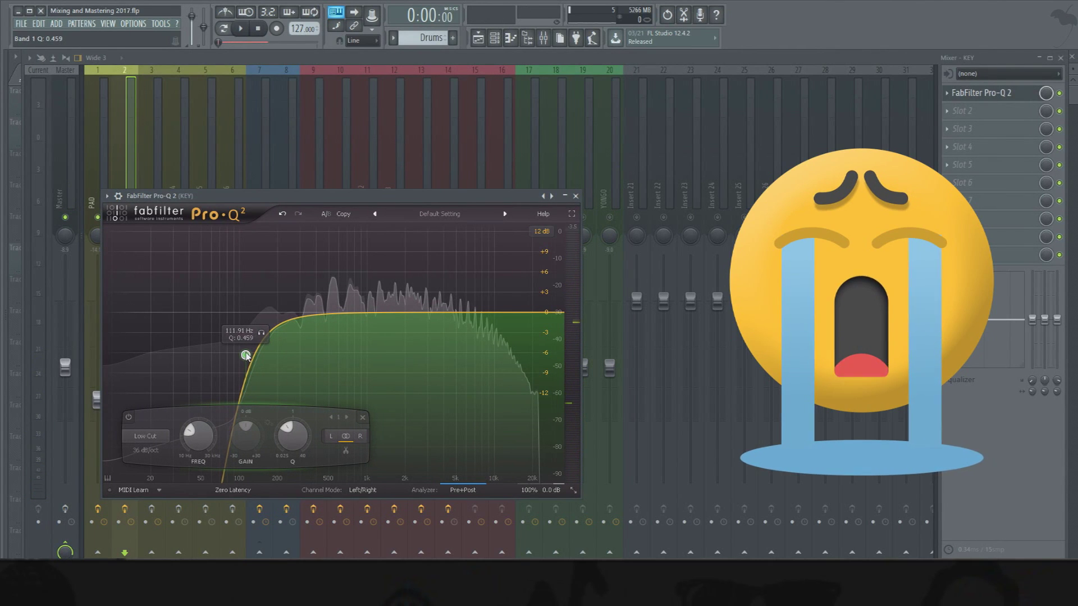
drag(407, 313, 337, 312)
scroll(355, 290, up, 5)
scroll(355, 290, down, 4)
right_click(338, 312)
click(349, 318)
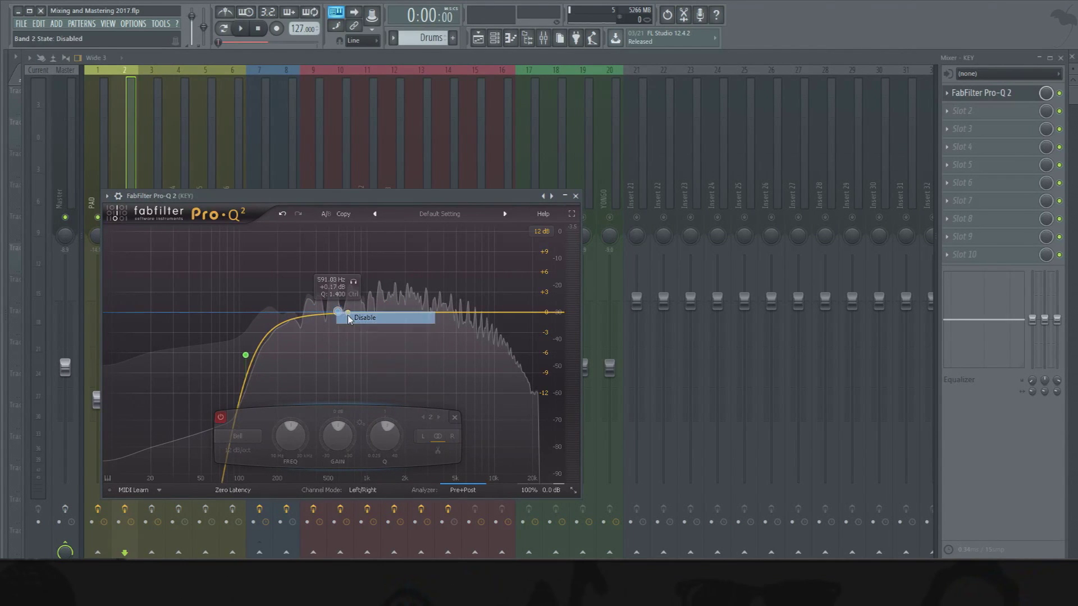
Step: Set the KEY's low cut to about 190 Hz, listen to it, close the equalizer, stop playback and select the PAD track
drag(245, 355, 275, 356)
key(space)
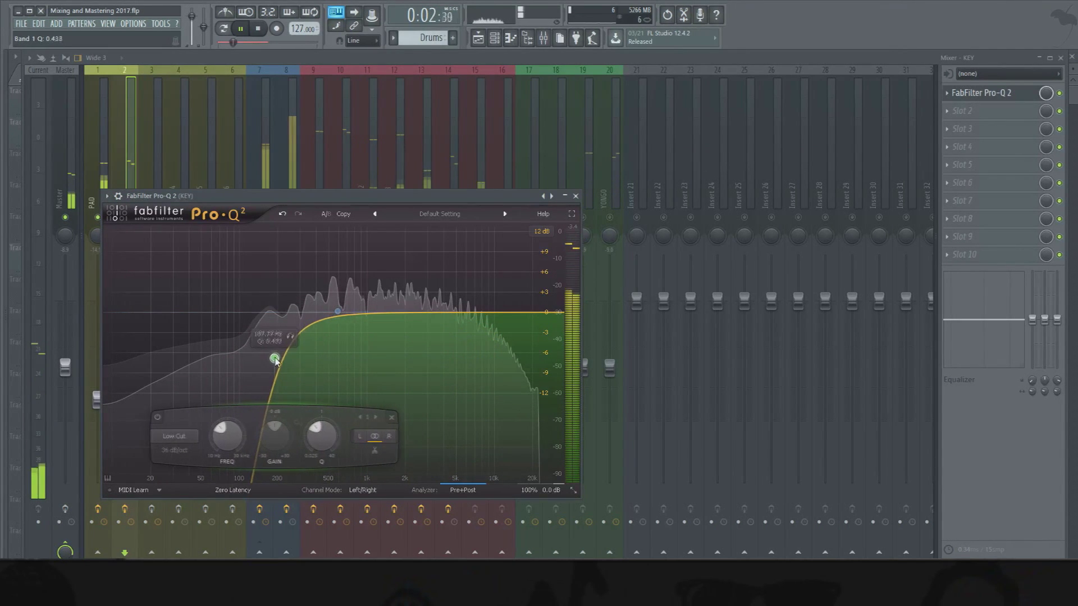
click(576, 196)
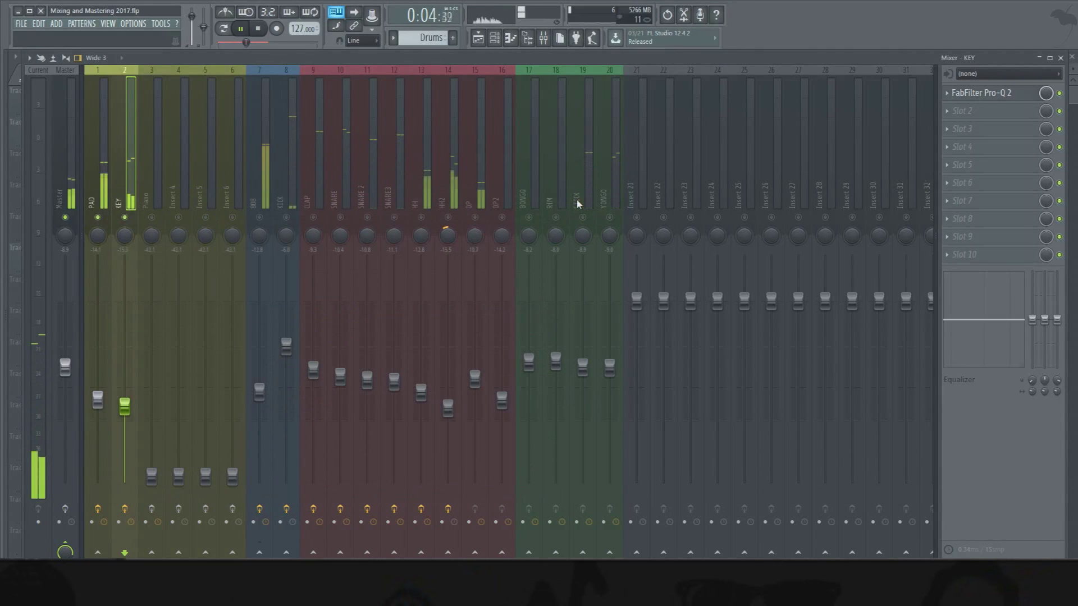
key(space)
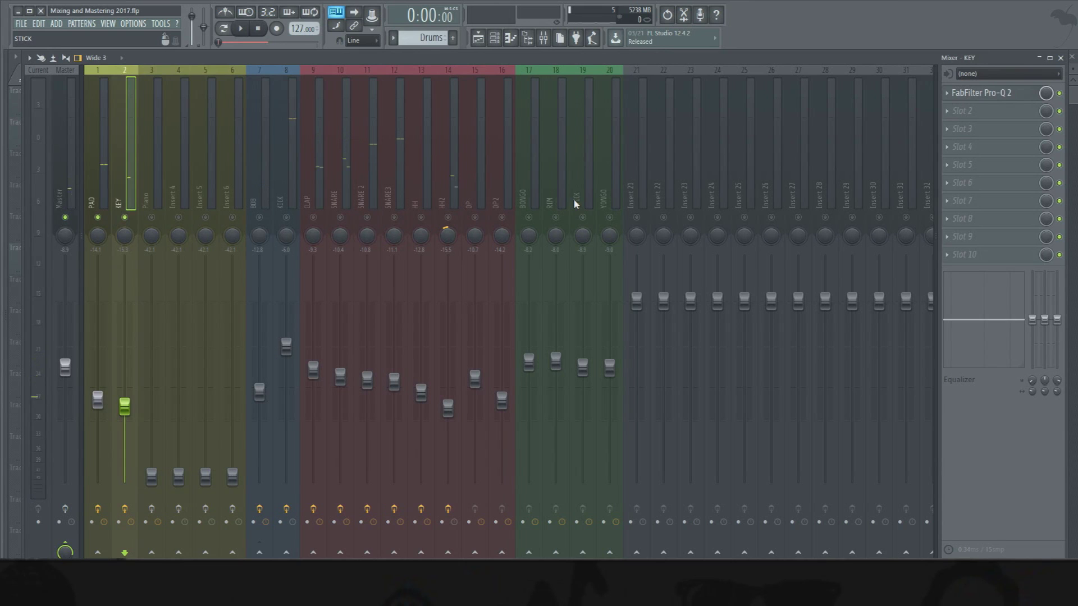
click(97, 184)
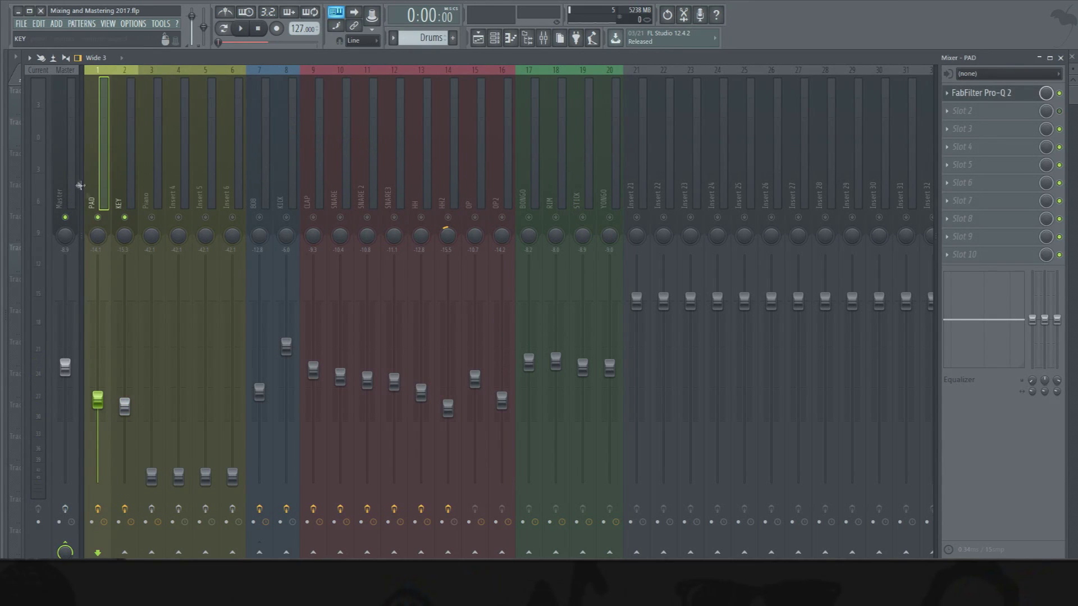
Step: Nudge the KEY track's level, pan it slightly off centre and select the PAD track
drag(125, 405, 124, 411)
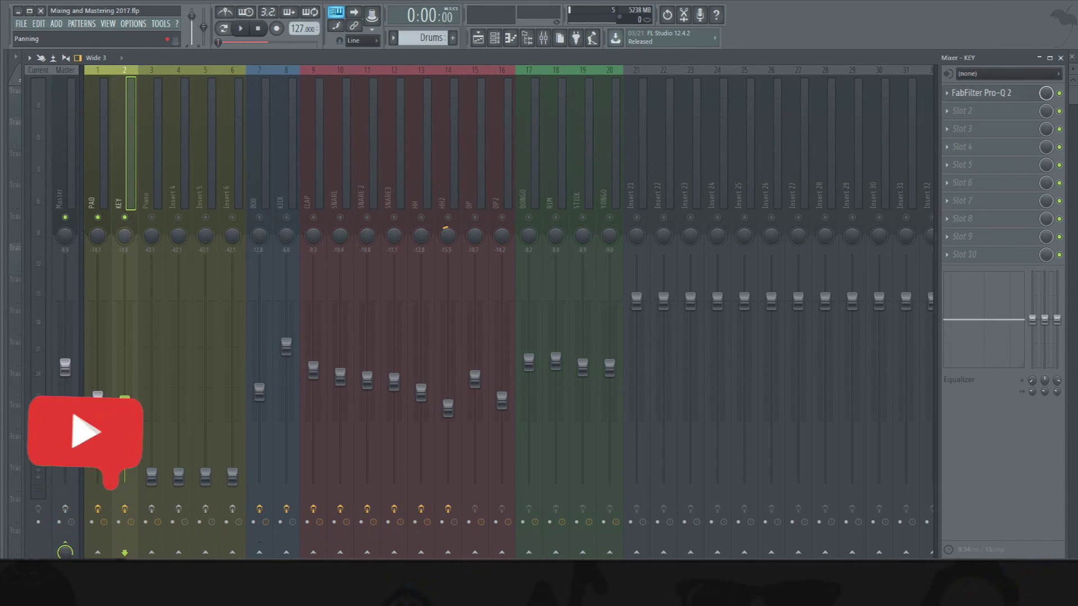
drag(129, 236, 129, 233)
click(98, 236)
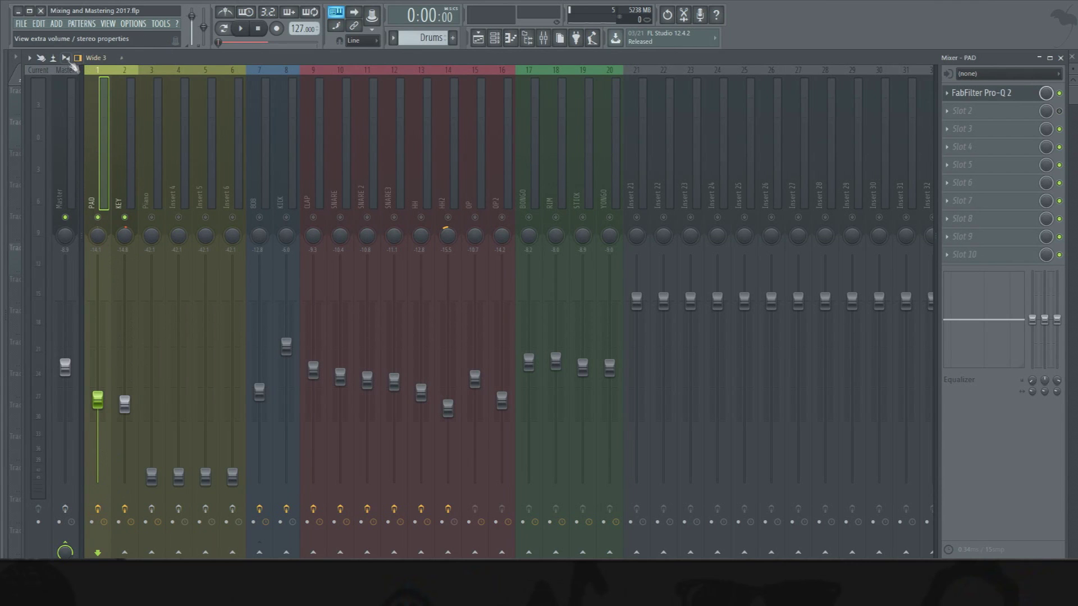
Step: Show the mixer's extra stereo properties and set the stereo separation to 16% on PAD and 9% on KEY
click(77, 68)
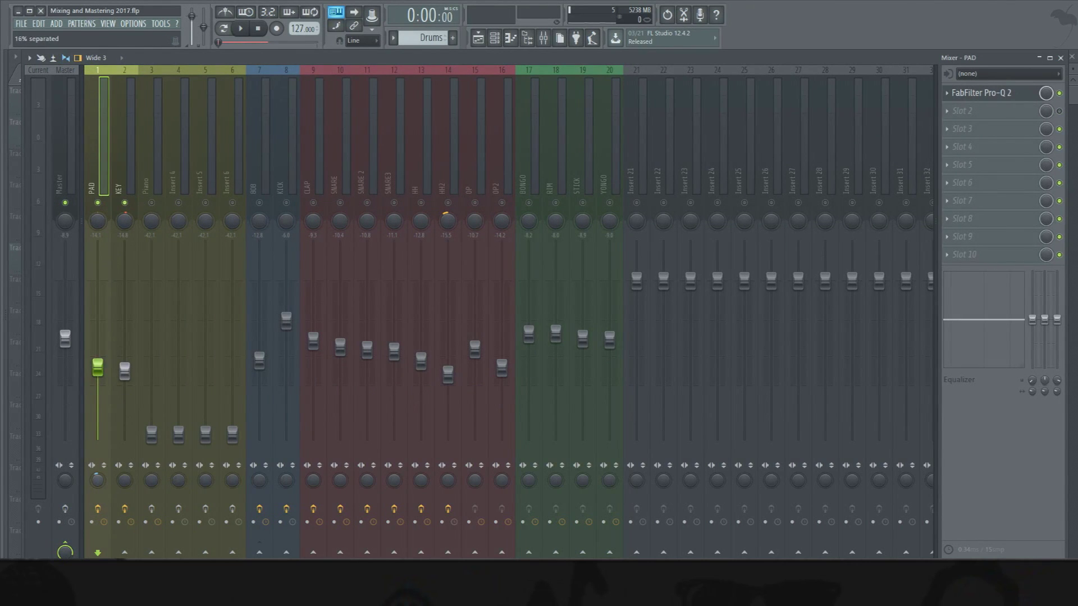
drag(123, 481, 123, 487)
click(100, 482)
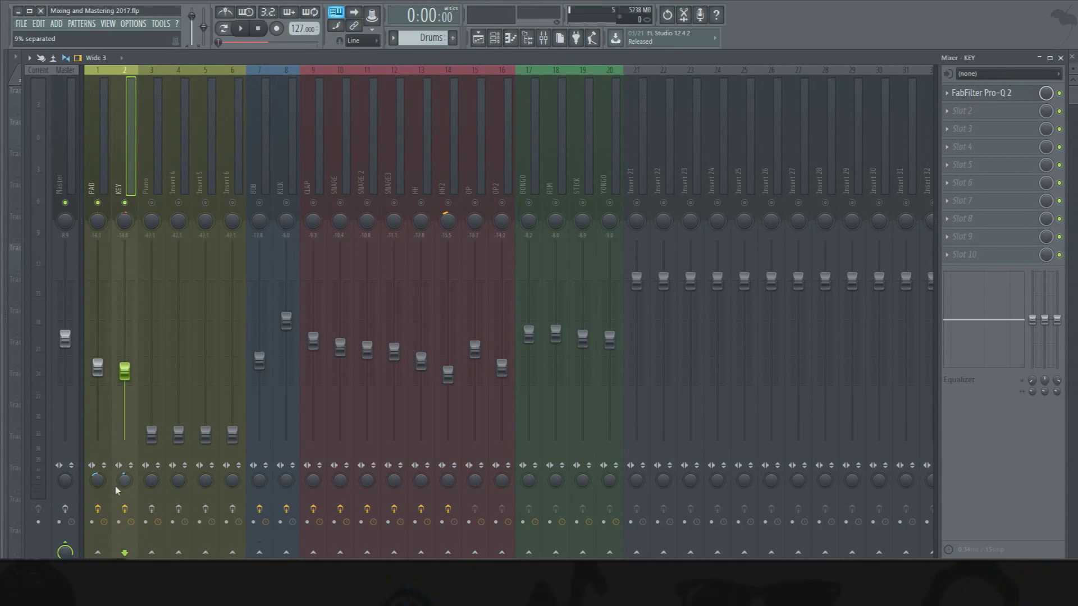
Step: Raise the PAD track to about -8 dB and, during playback, bring the KEY track up to about -6.8 dB
click(101, 176)
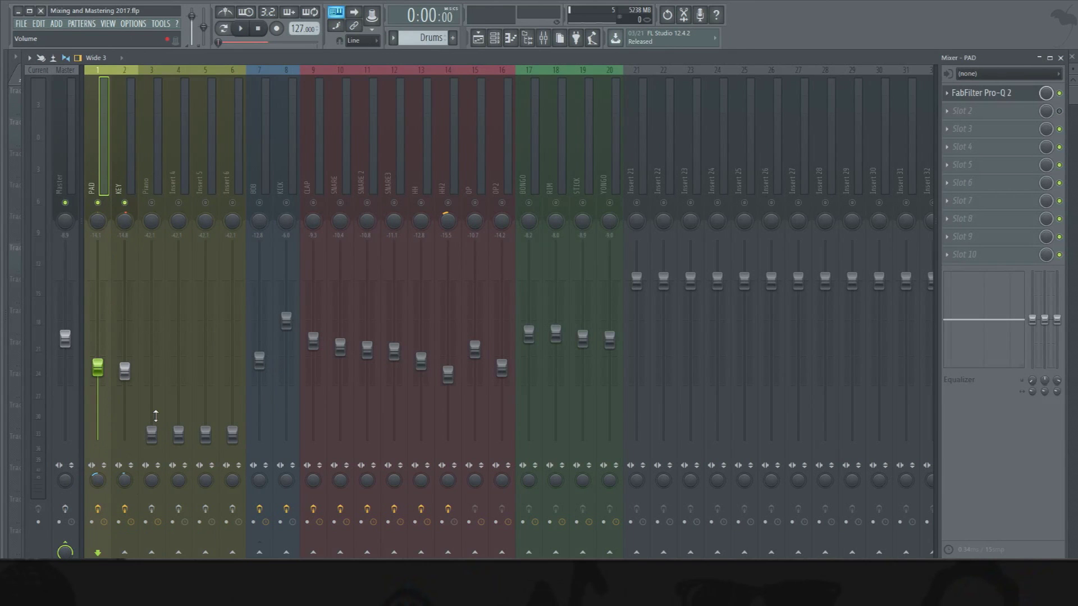
click(126, 169)
click(104, 175)
ctrl+click(124, 174)
drag(125, 371, 98, 335)
click(103, 154)
key(space)
drag(125, 441, 129, 326)
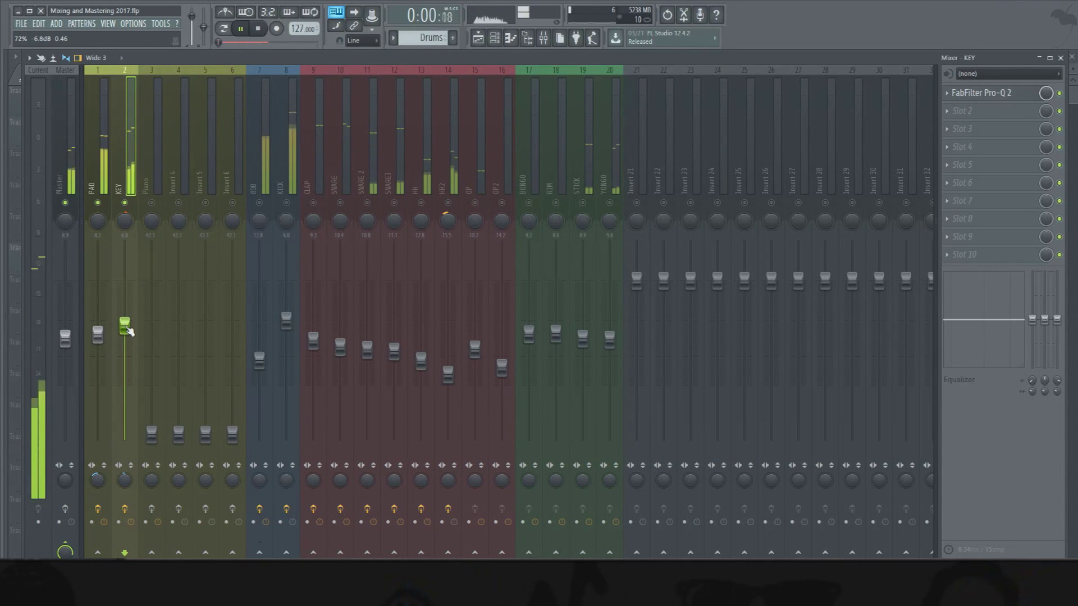
Step: Stop playback, lower the PAD and KEY tracks together to a very quiet level and re-enable all other tracks
key(space)
click(106, 184)
ctrl+shift+click(121, 190)
drag(125, 325, 125, 400)
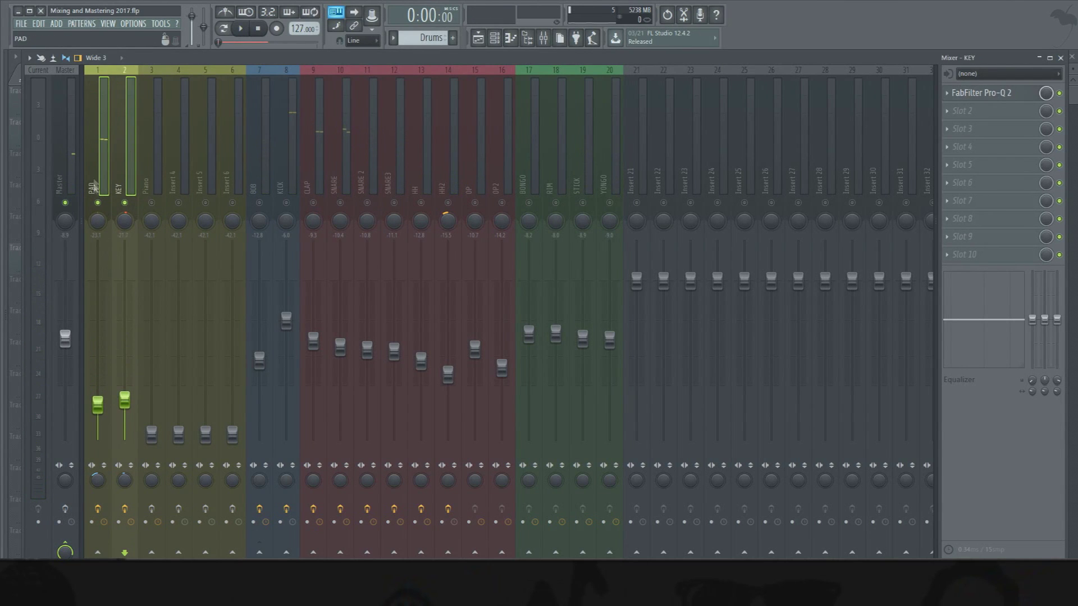
right_click(98, 203)
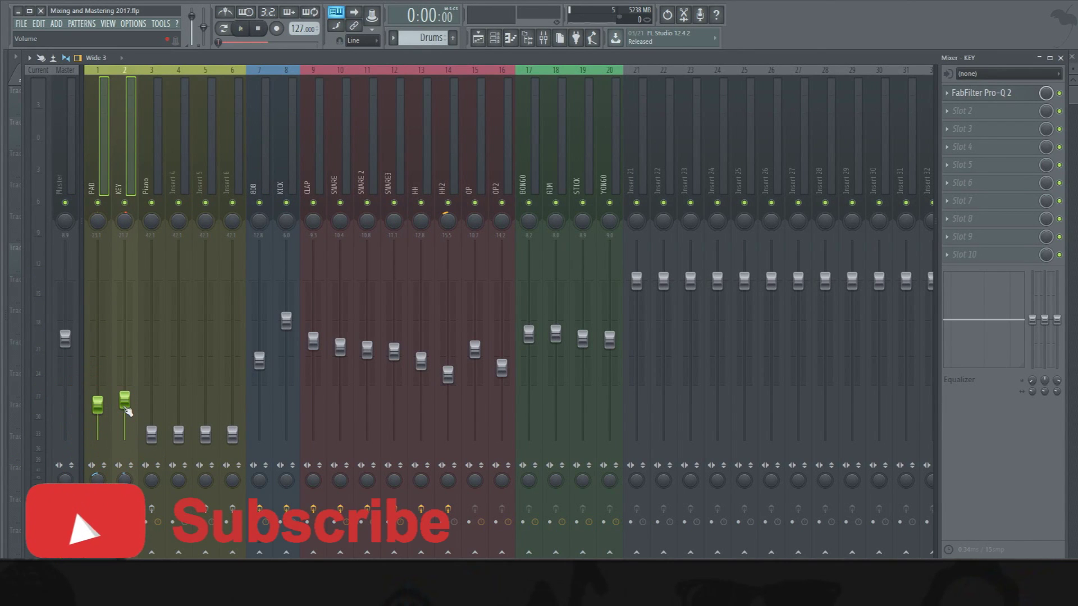
Step: While listening to the full mix, rebalance PAD and KEY together, with PAD at about -13.2 dB, and stop playback
key(space)
drag(125, 401, 124, 366)
key(space)
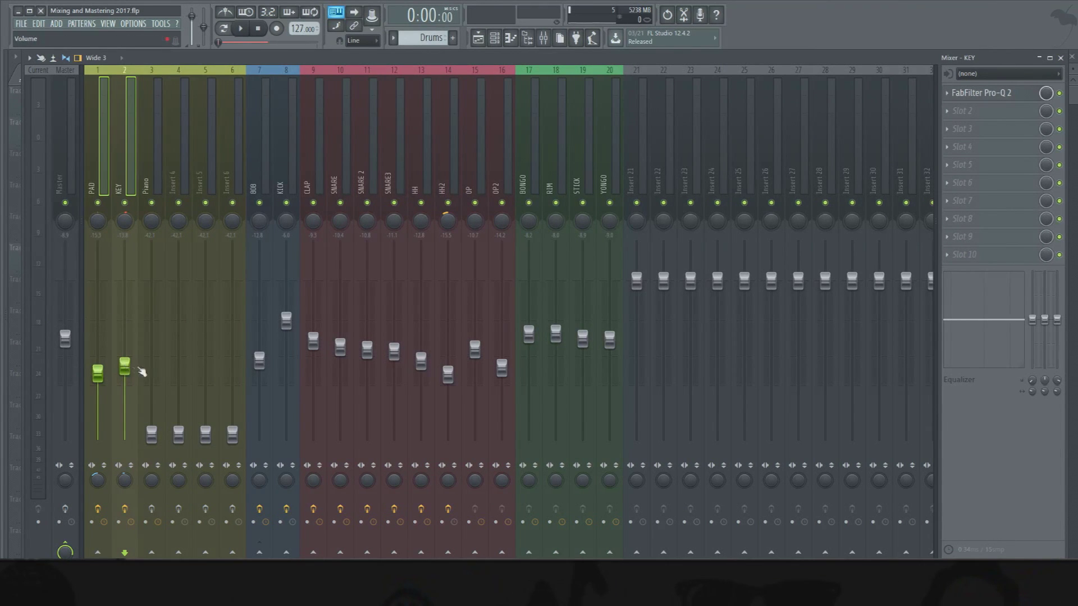
key(space)
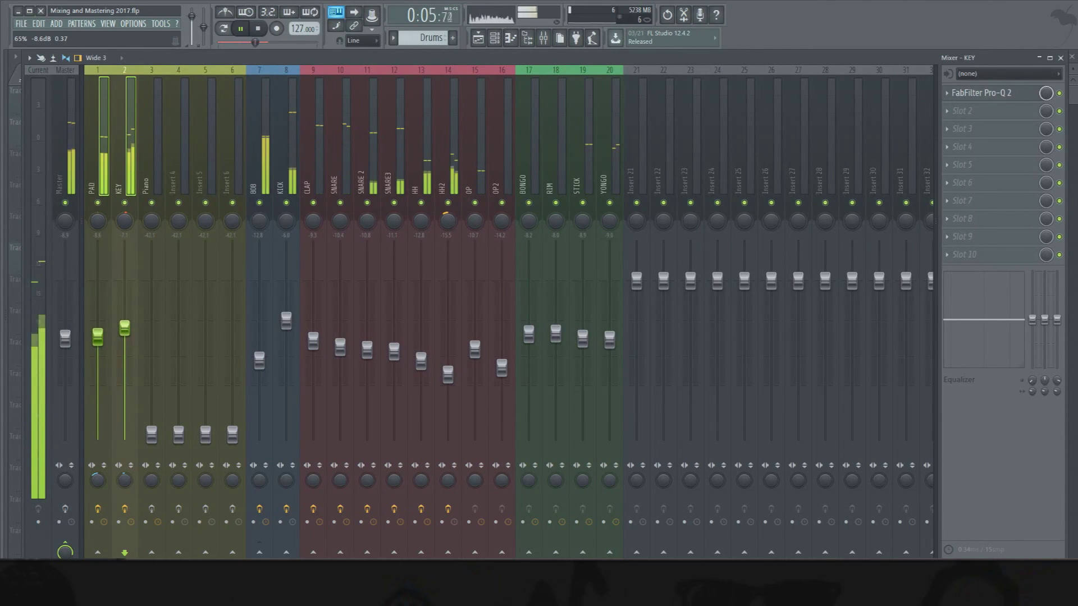
key(space)
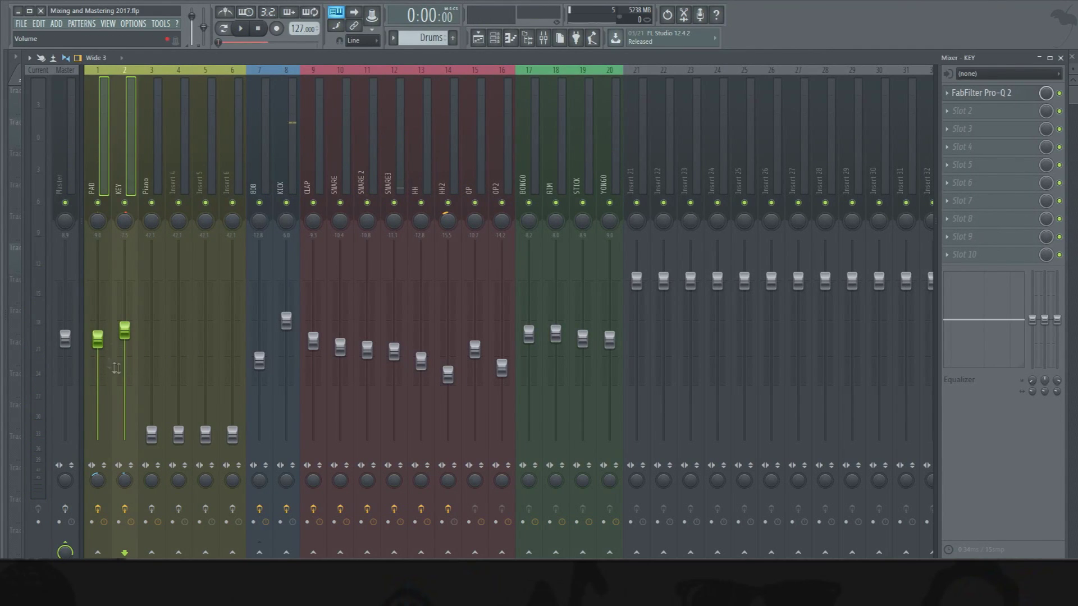
drag(128, 337, 128, 361)
key(space)
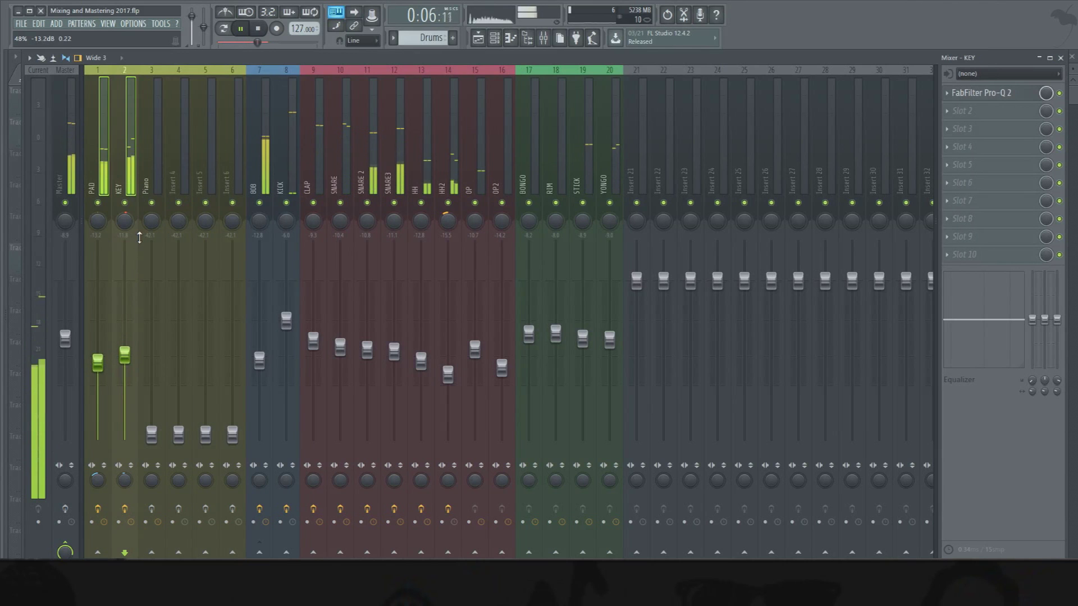
click(203, 169)
click(175, 170)
key(space)
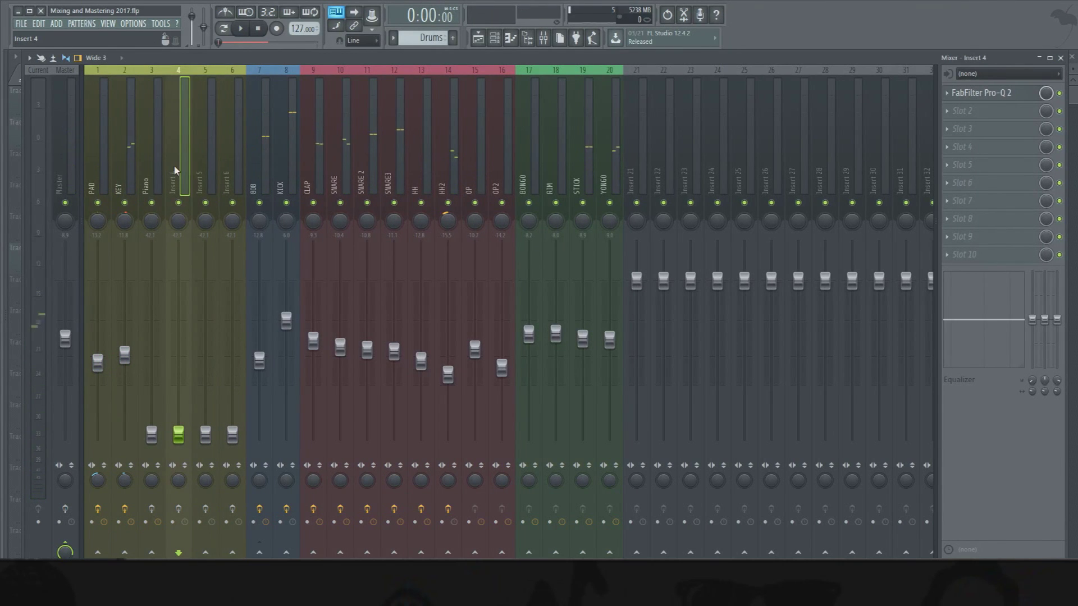
Step: Play the full mix and examine how the PAD and KEY levels sit against the drum and percussion tracks
click(103, 167)
click(120, 170)
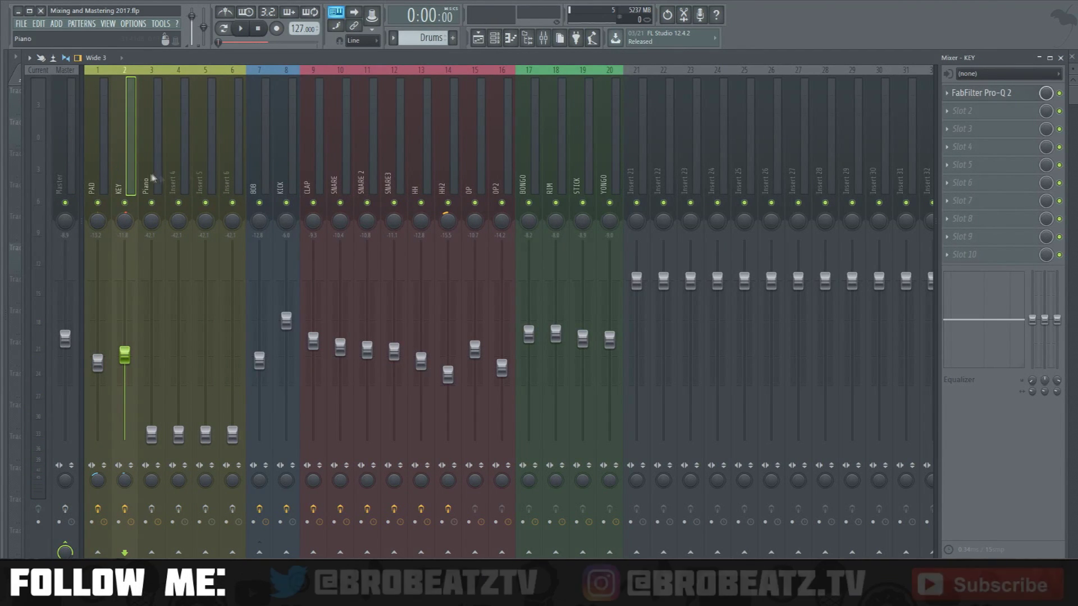
drag(608, 170, 81, 178)
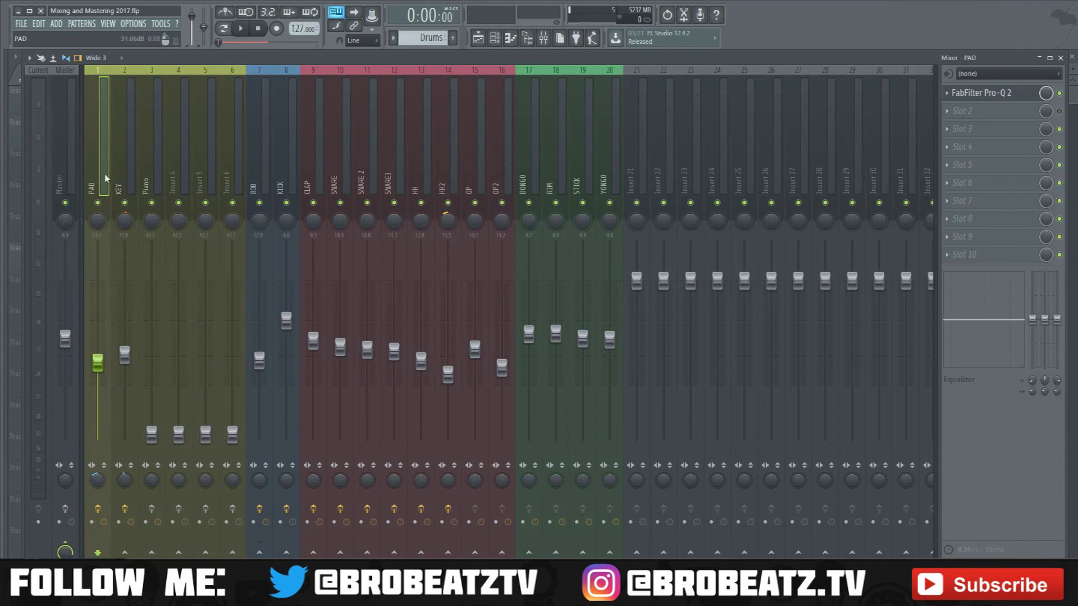
click(291, 183)
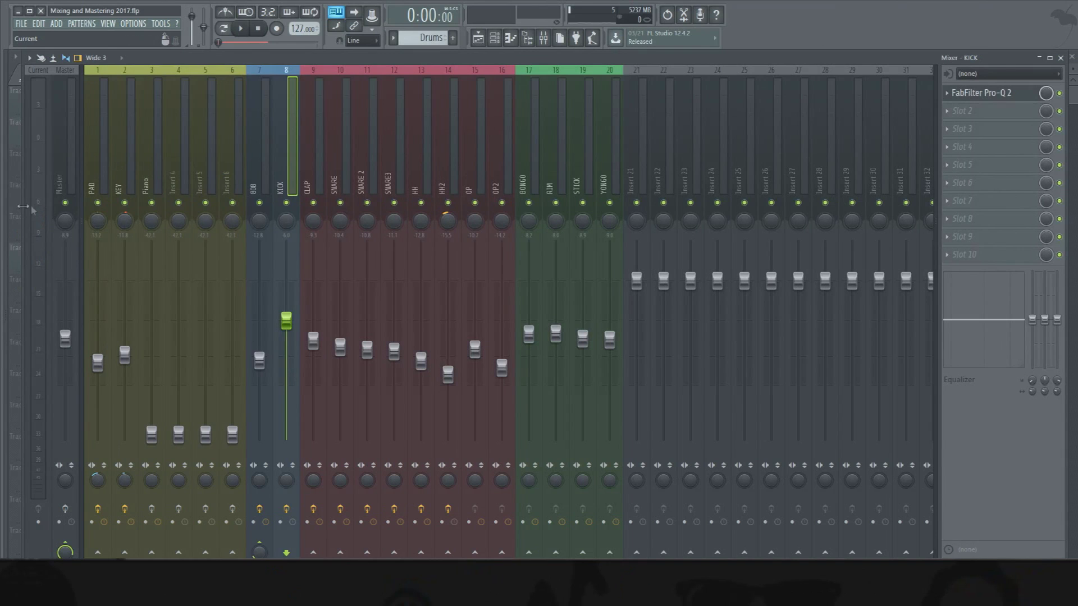
click(99, 180)
key(space)
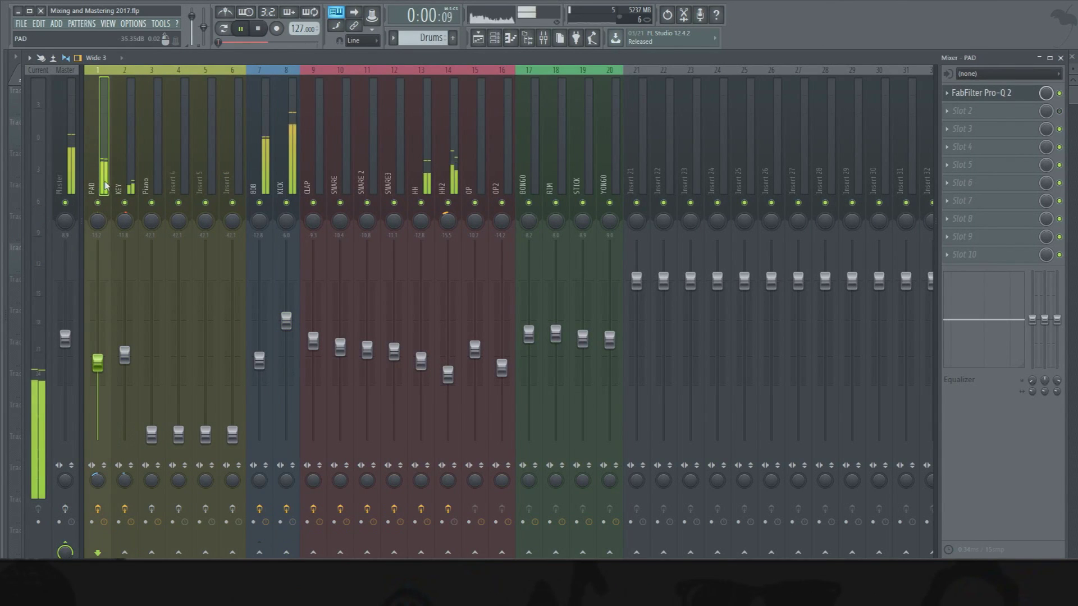
click(122, 190)
key(space)
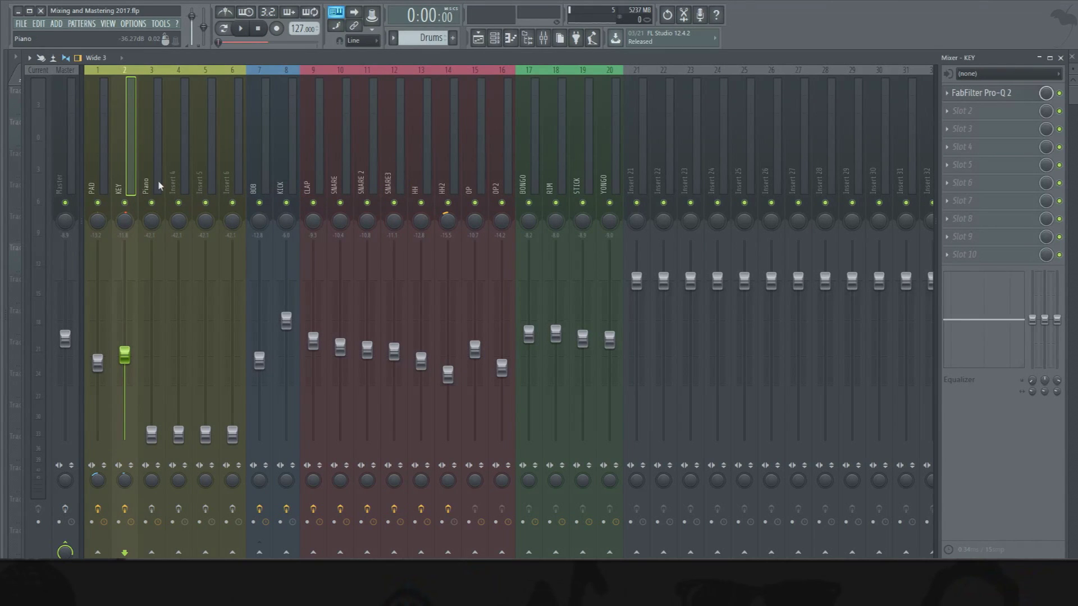
click(87, 181)
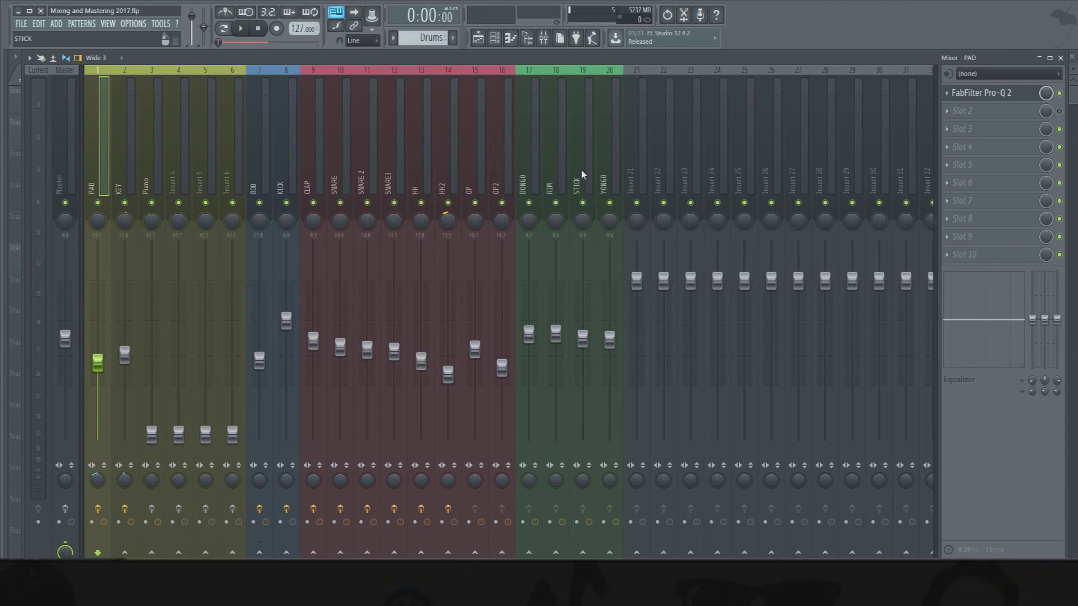
drag(613, 168, 93, 171)
Step: Raise the Master track to unity level (0 dB) while listening to the full mix
click(64, 169)
drag(70, 348, 70, 345)
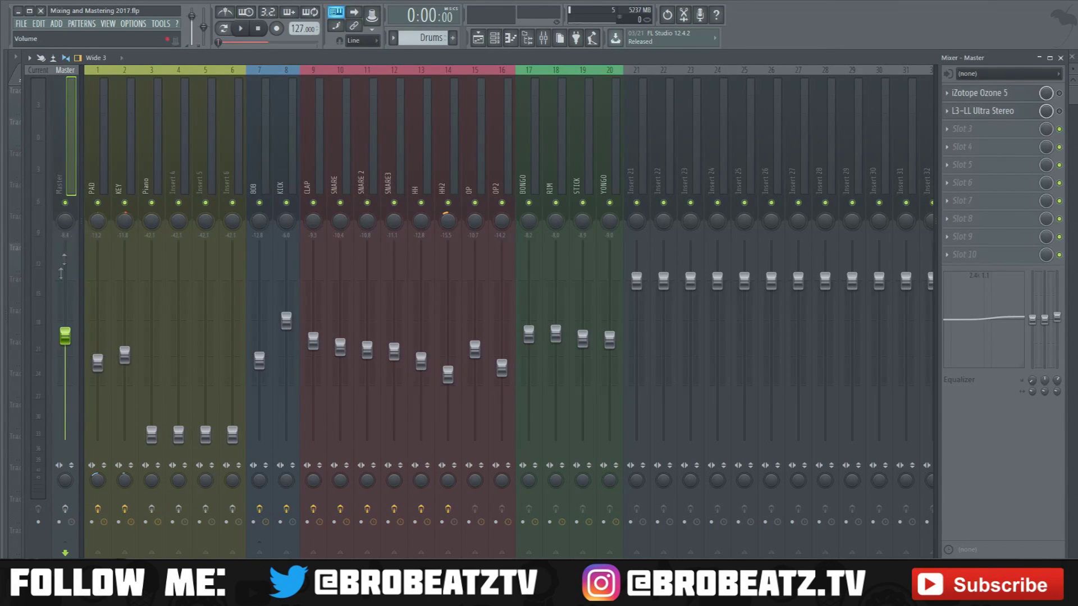
drag(65, 347, 65, 322)
key(space)
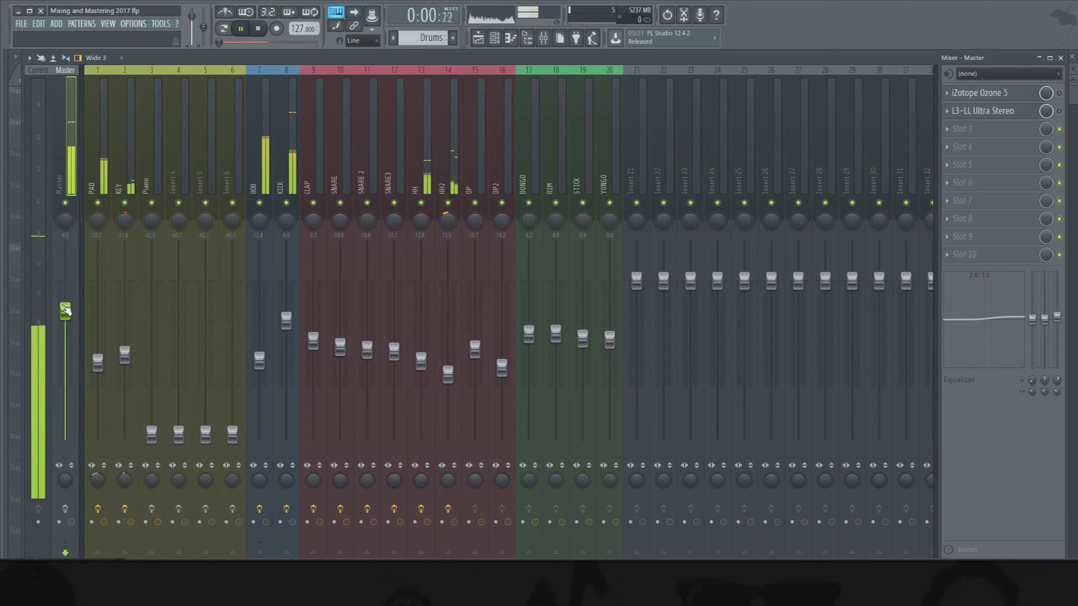
drag(65, 311, 65, 280)
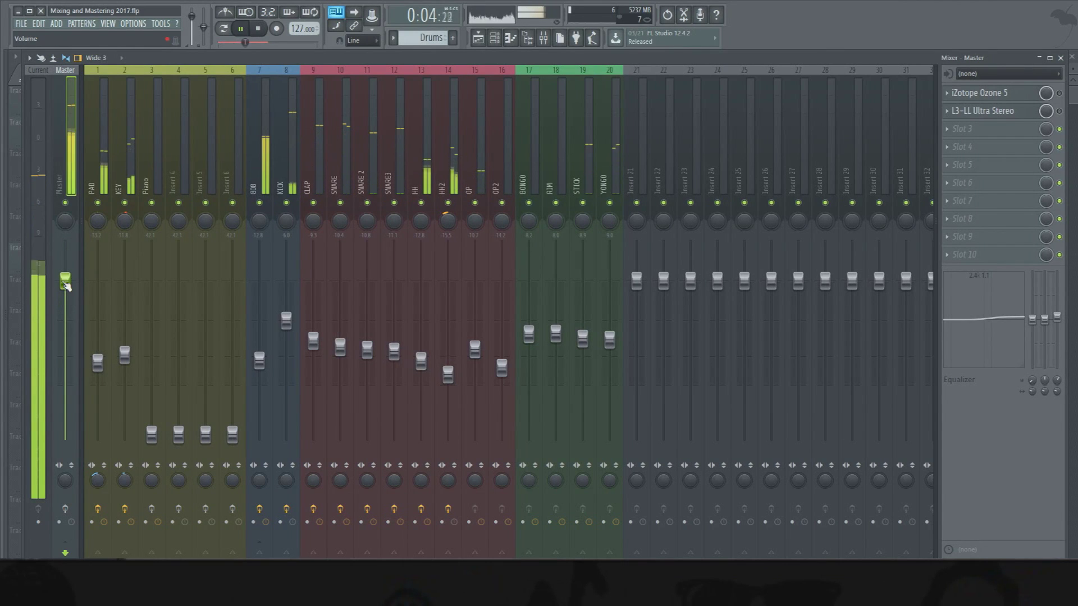
key(space)
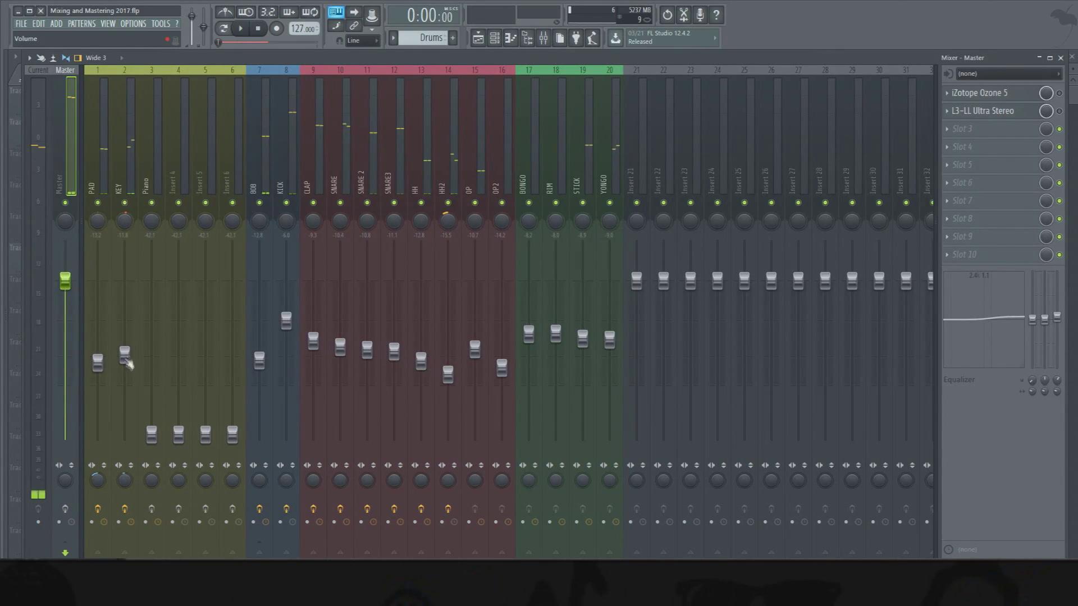
Step: Lower the KEY track to about -14.2 dB and listen to it in the mix
drag(125, 355, 125, 360)
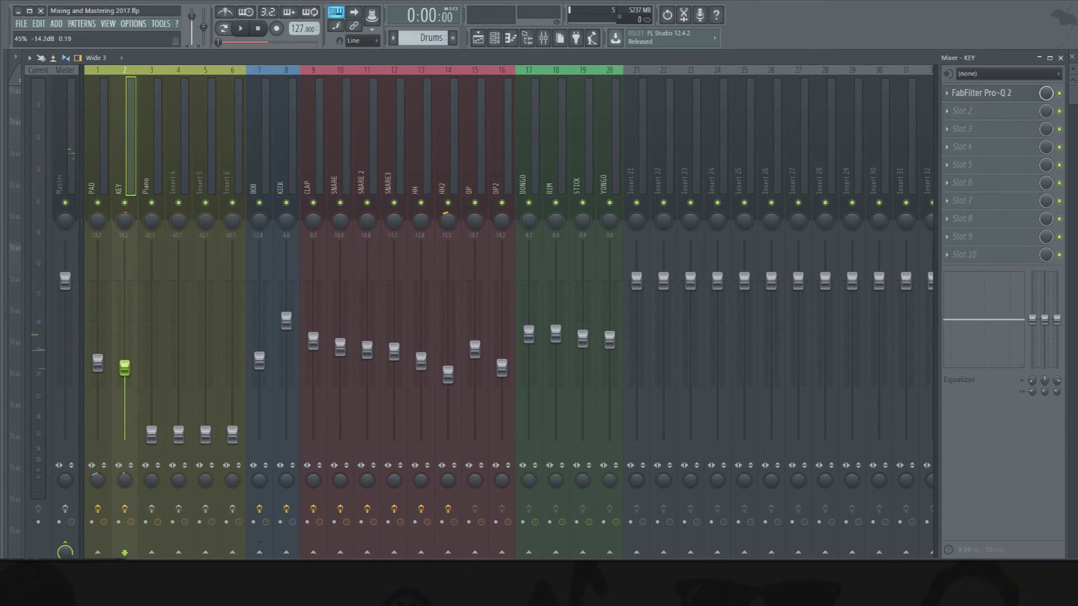
key(space)
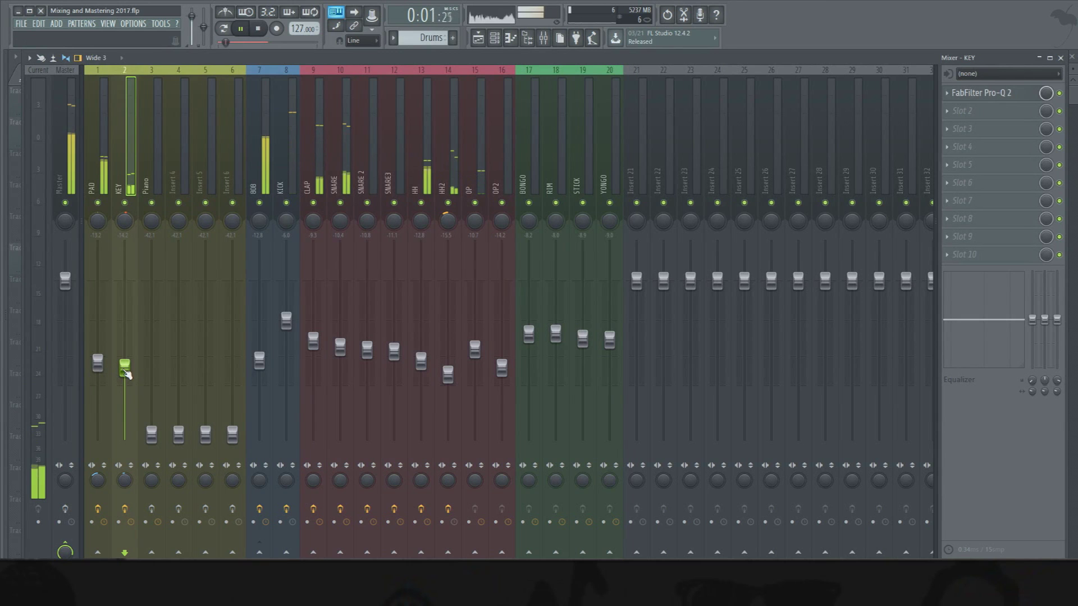
drag(126, 370, 126, 370)
Step: Lower PAD and KEY together, bringing PAD to about -14.6 dB, and trim PAD alone to about -15.2 dB during playback
click(109, 167)
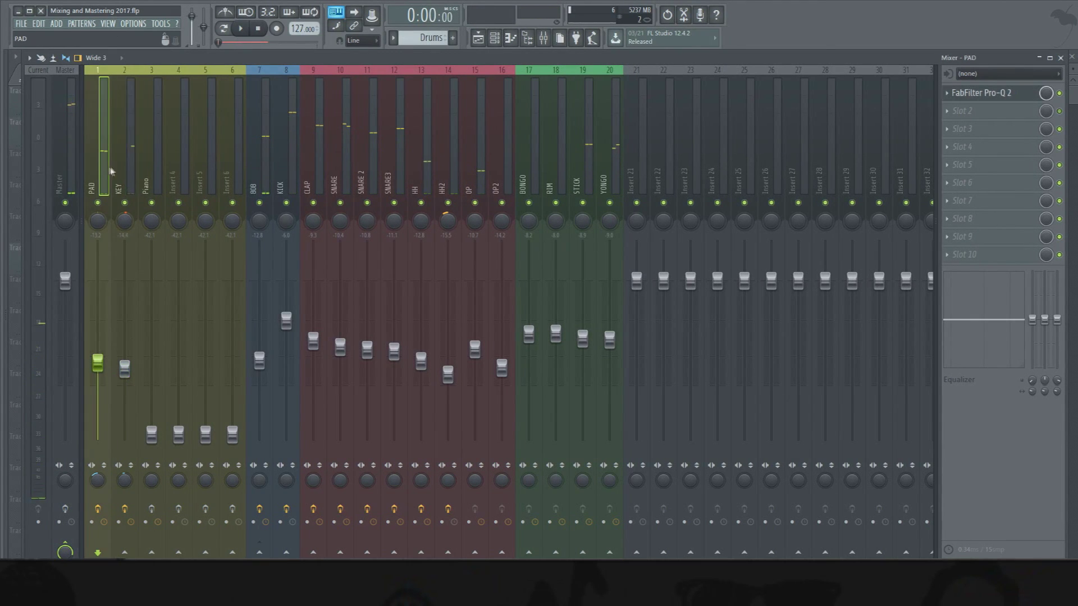
ctrl+shift+click(115, 174)
drag(124, 369, 125, 380)
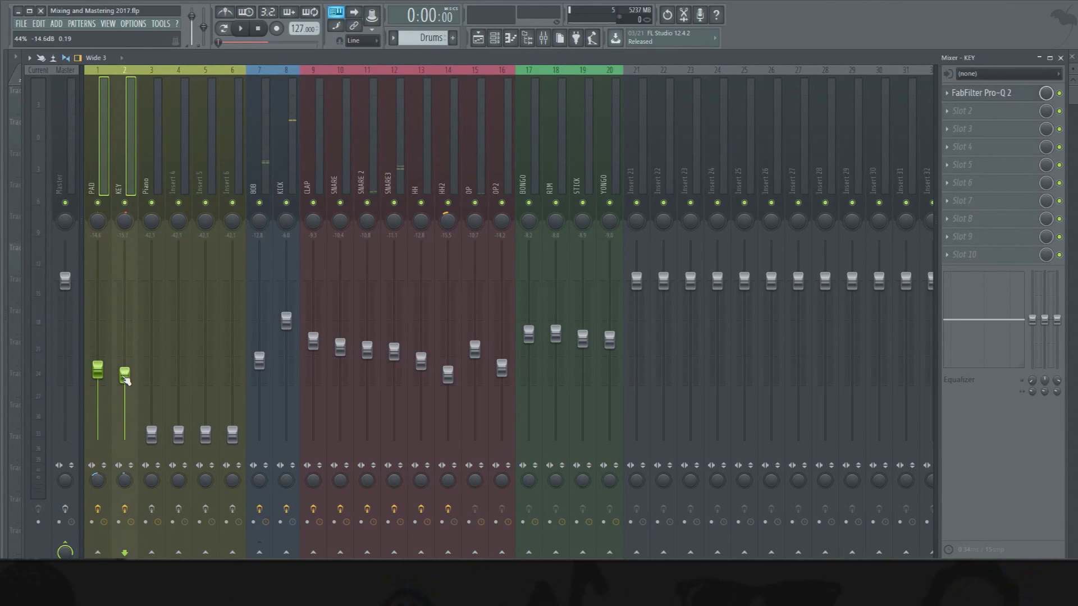
key(space)
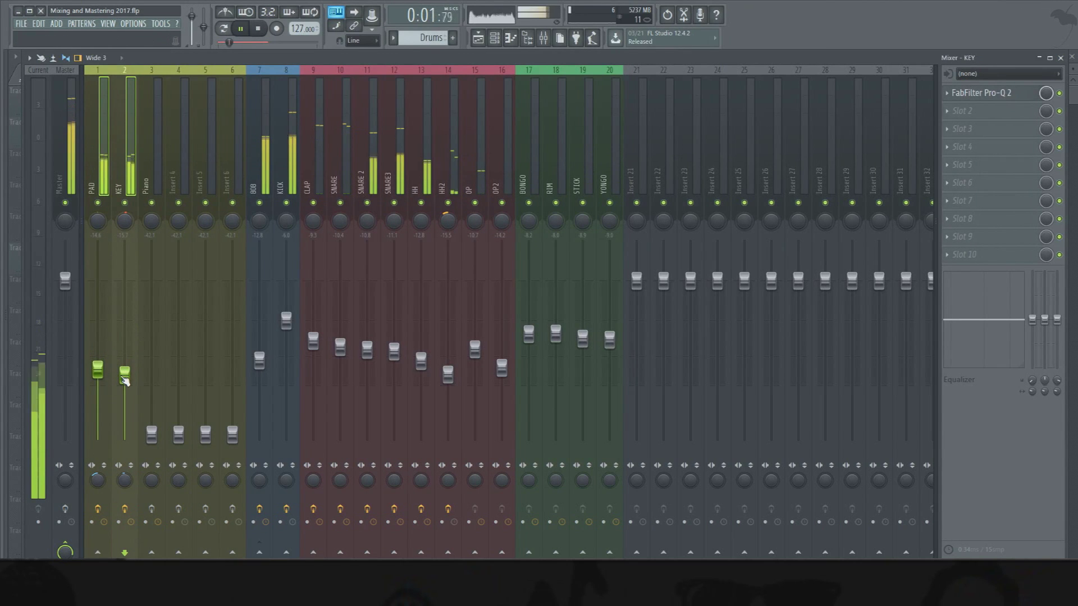
click(97, 440)
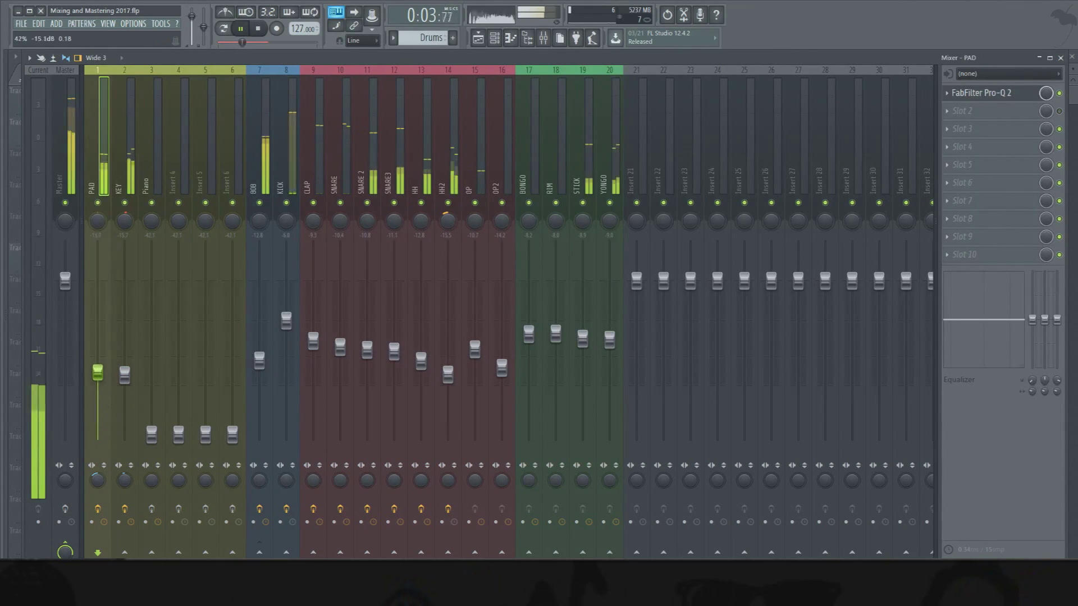
drag(97, 440, 96, 446)
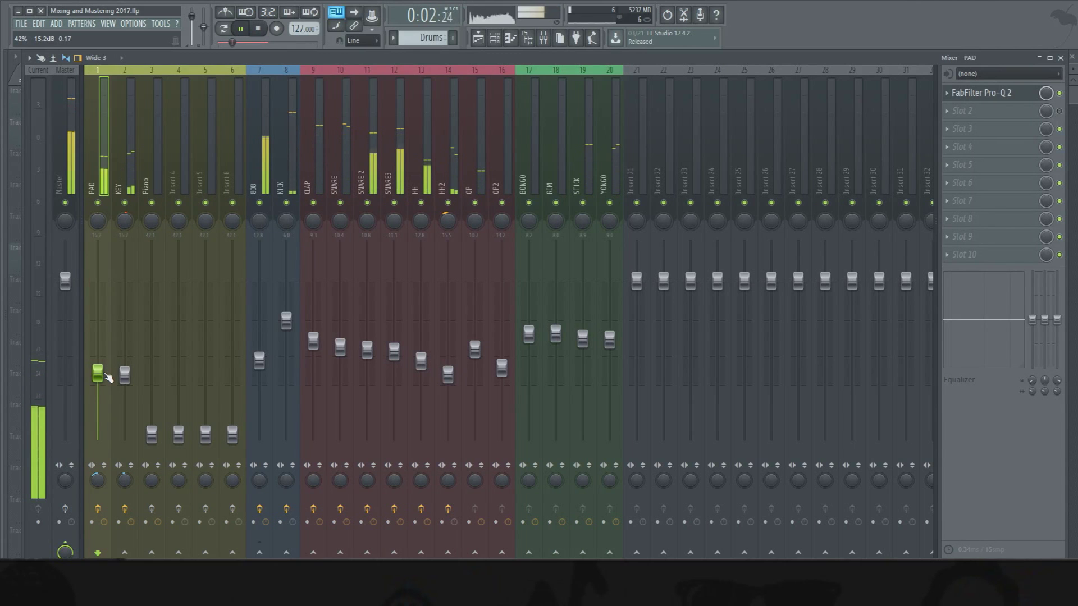
key(space)
Step: Select all active tracks except Piano and inserts 4 to 6 and raise them together until KICK is at unity level
click(69, 175)
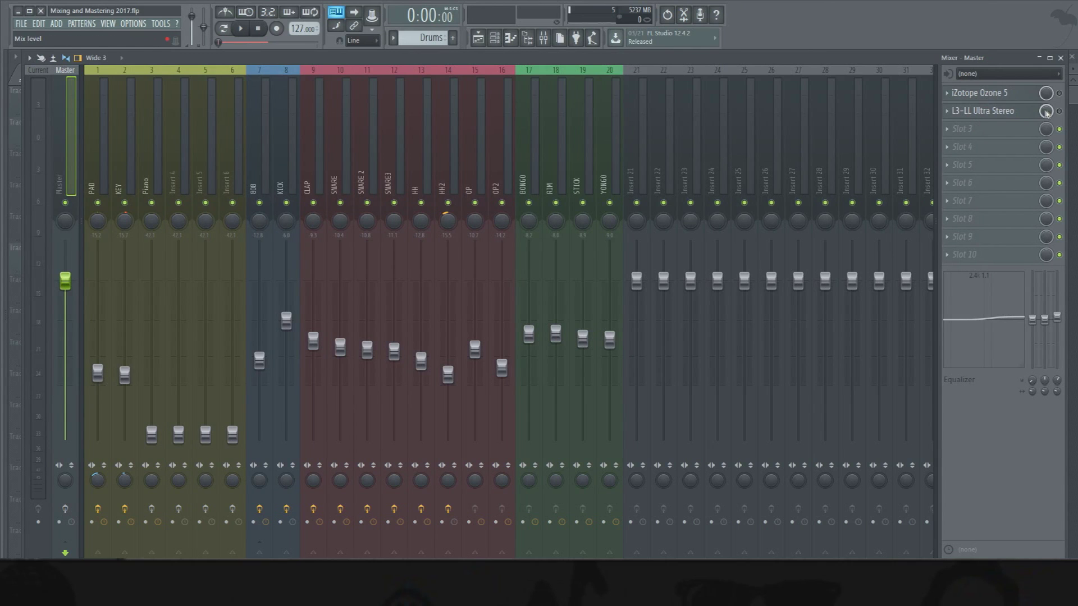
drag(618, 176, 99, 177)
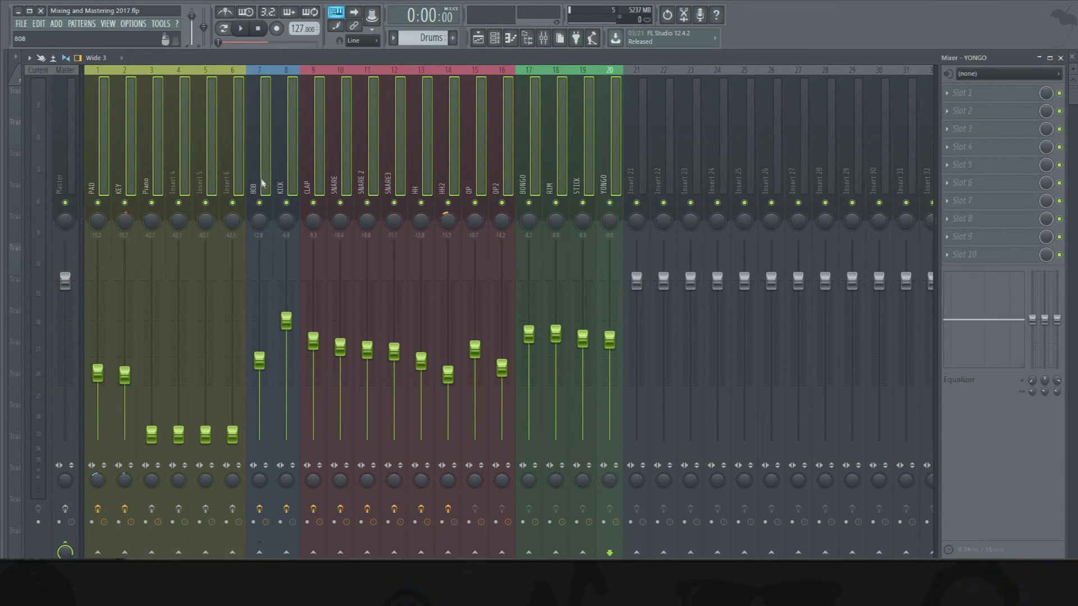
drag(159, 172, 236, 182)
drag(287, 324, 286, 281)
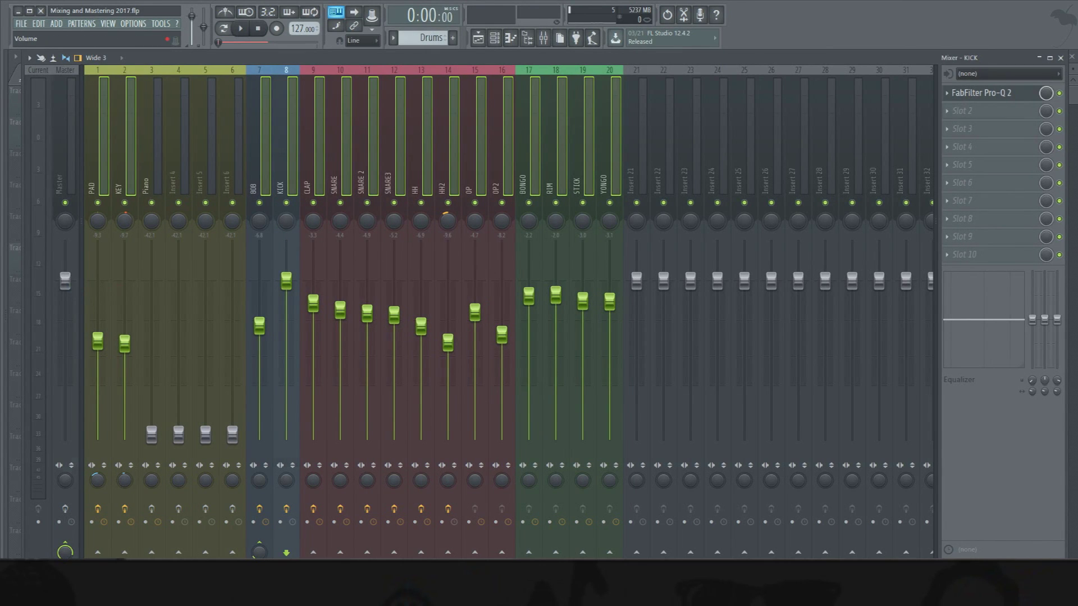
Step: Lower the Master track to about -4.8 dB and play the full mix to check it
click(66, 282)
key(space)
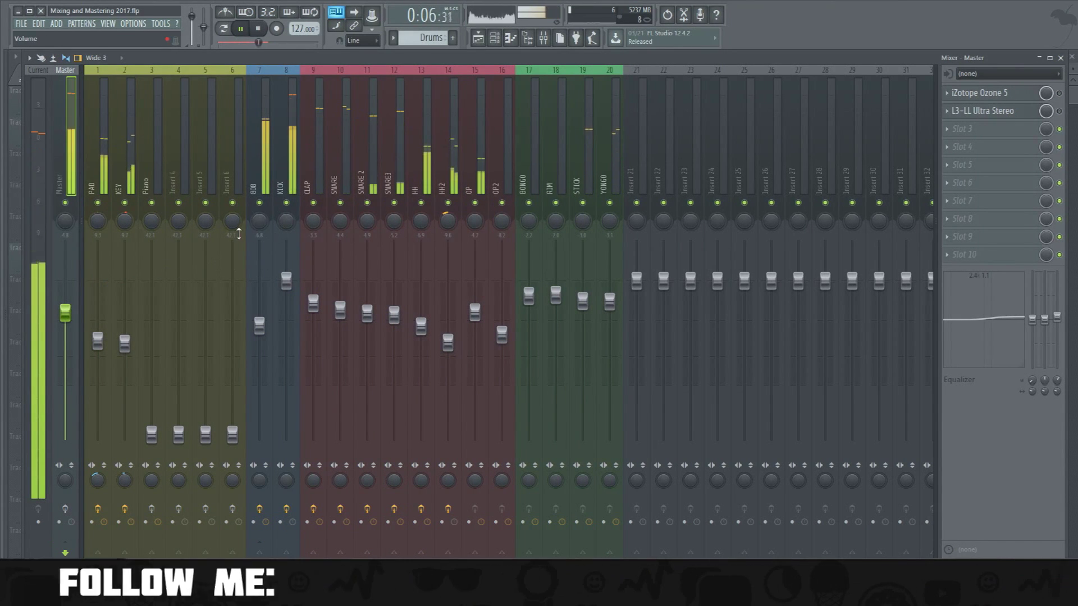
key(space)
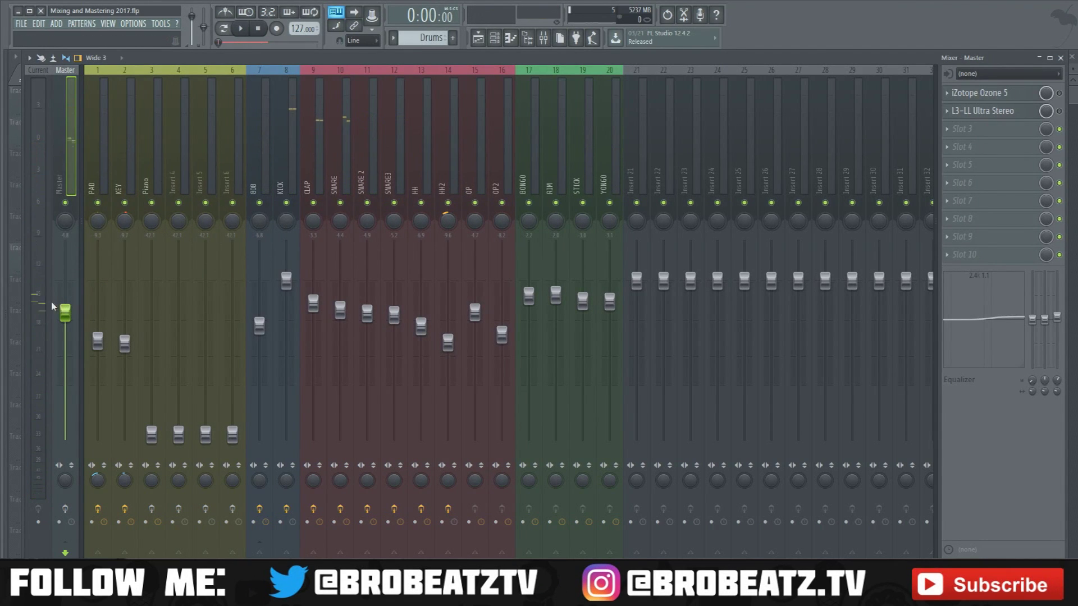
Step: Raise the Master to about -3.3 dB, then lower all active tracks except Piano and inserts 4 to 6 together until KICK is at about -19 dB
drag(65, 313, 65, 303)
click(96, 181)
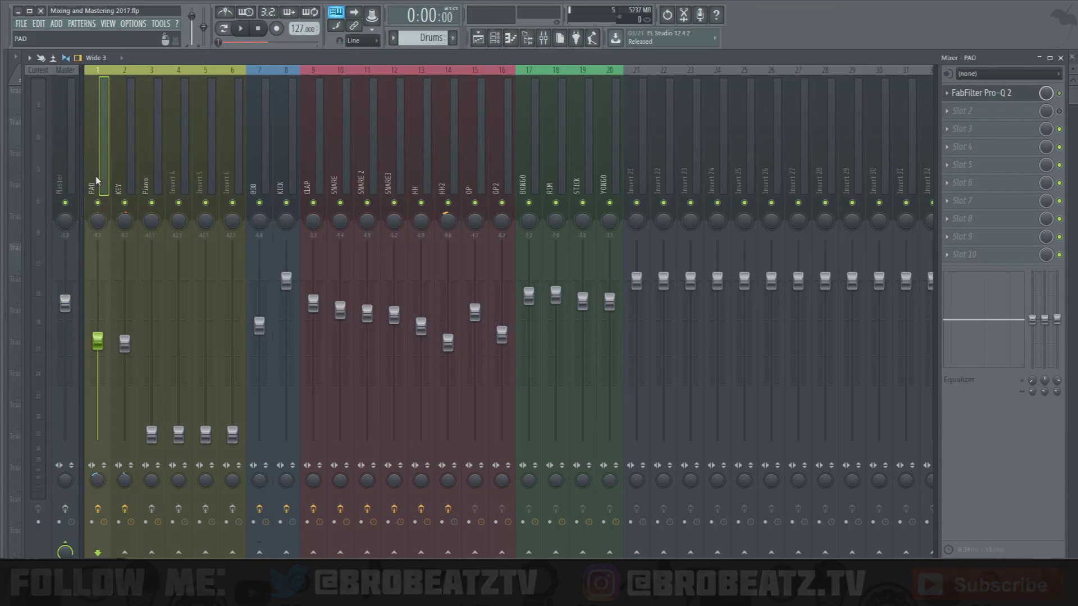
ctrl+click(121, 179)
drag(264, 174, 609, 175)
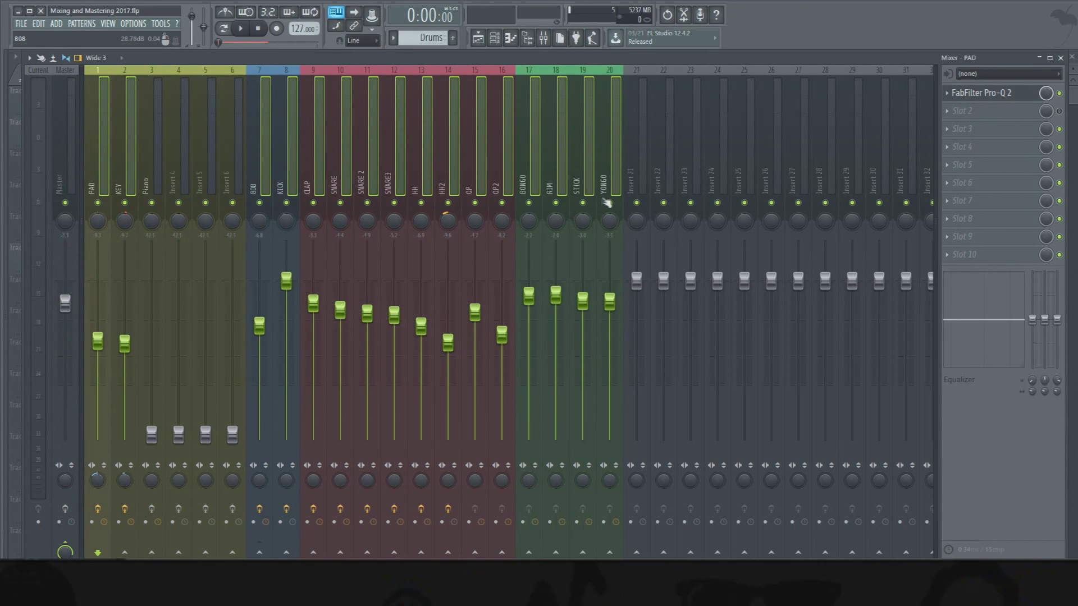
drag(287, 281, 286, 364)
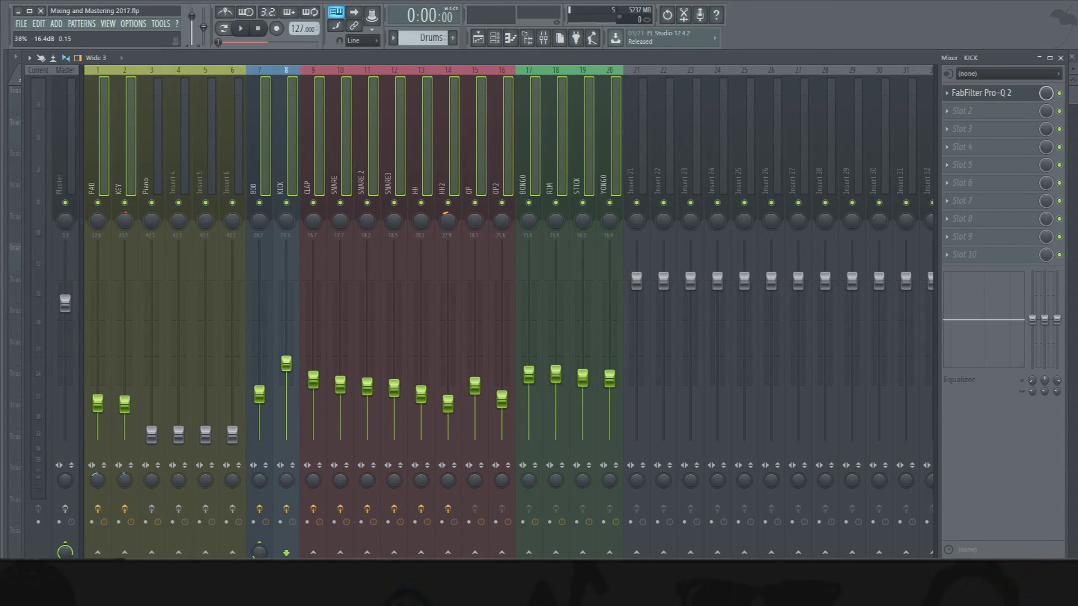
drag(286, 364, 286, 372)
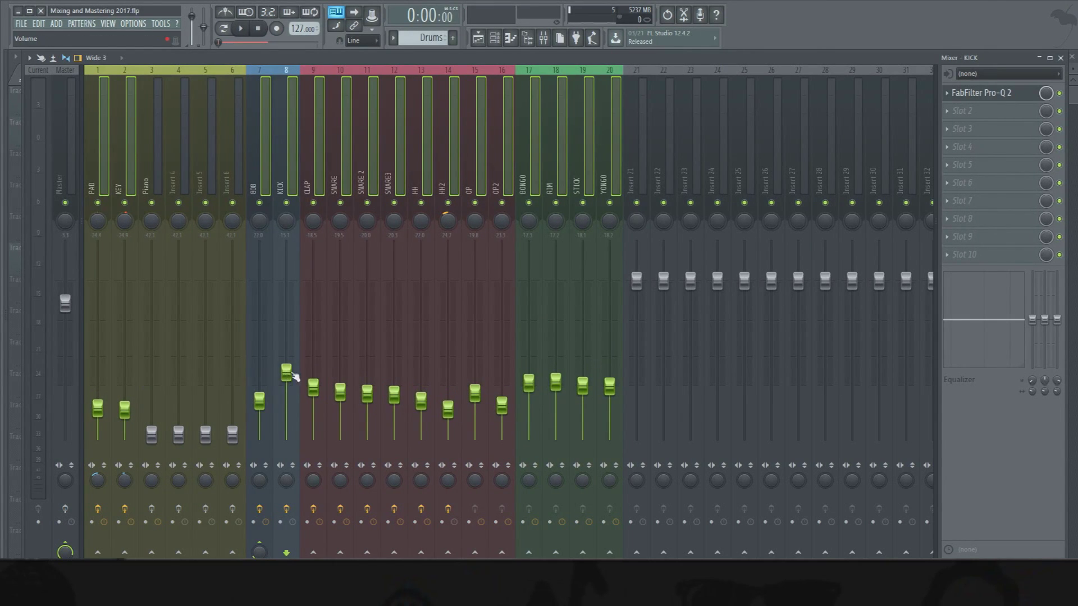
mouse_move(287, 372)
mouse_down()
mouse_move(287, 297)
mouse_move(286, 375)
mouse_up()
Step: Reset the Master volume to its default level, play the full mix and select the Master track
right_click(64, 305)
click(70, 312)
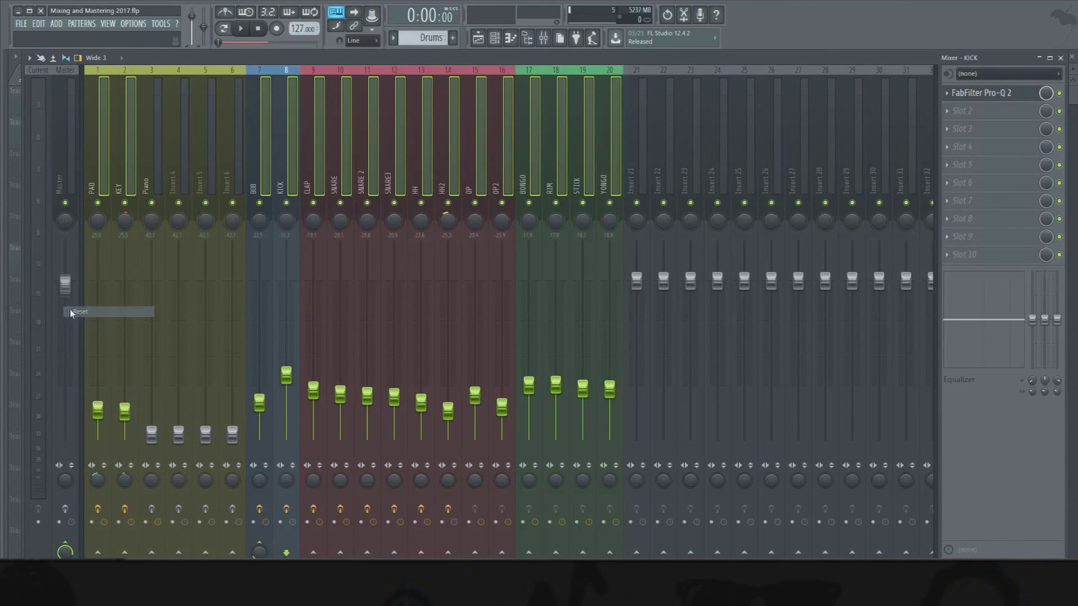
key(space)
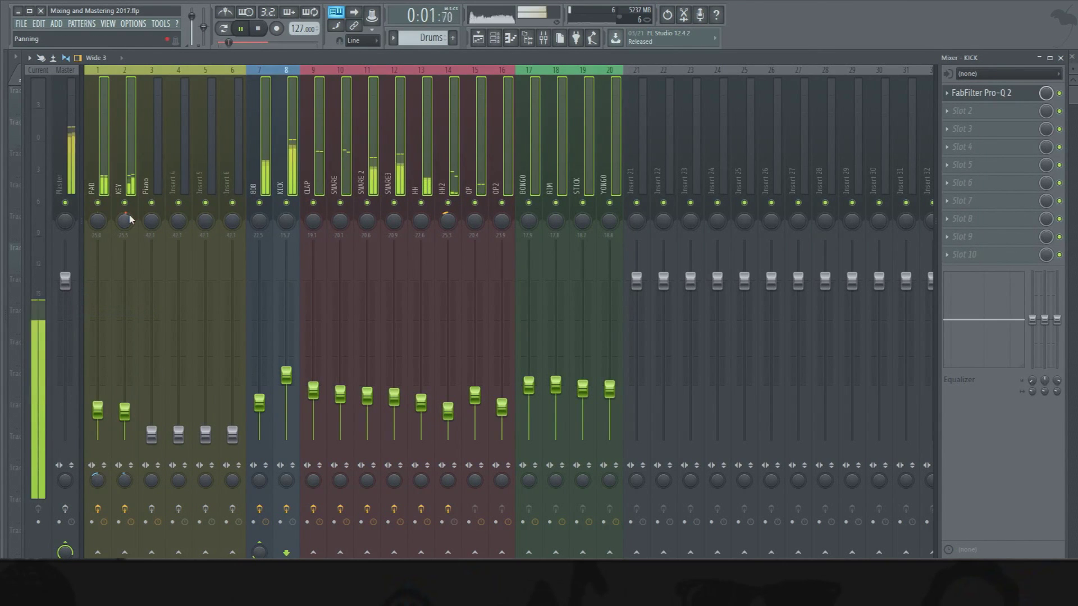
click(63, 160)
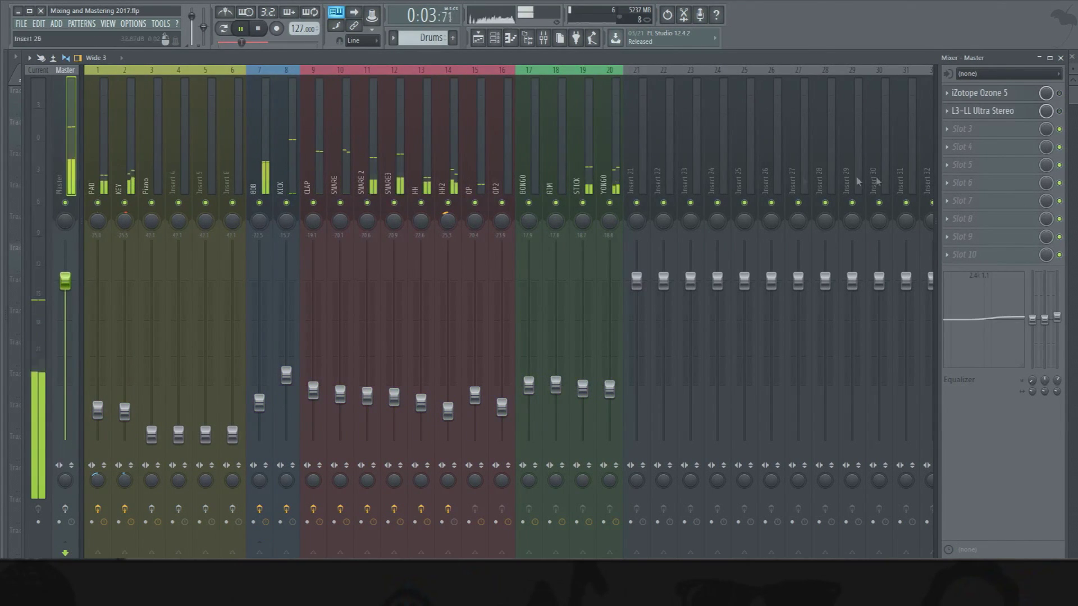
Step: Stop playback, enable L3-LL Ultra Stereo on the Master track and open it, placing its window clear of the Master fader
key(space)
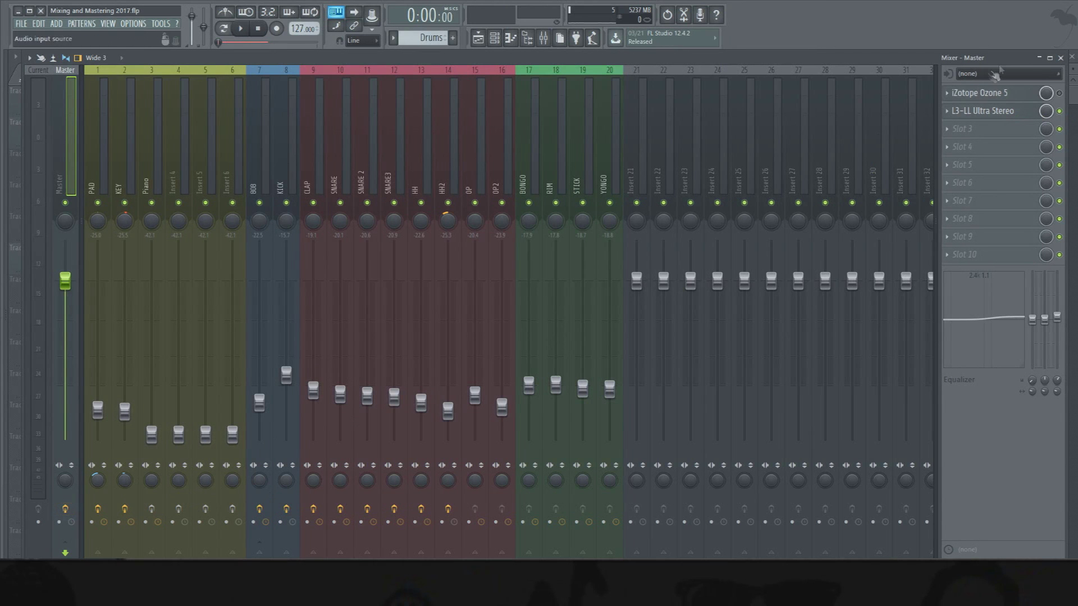
click(994, 113)
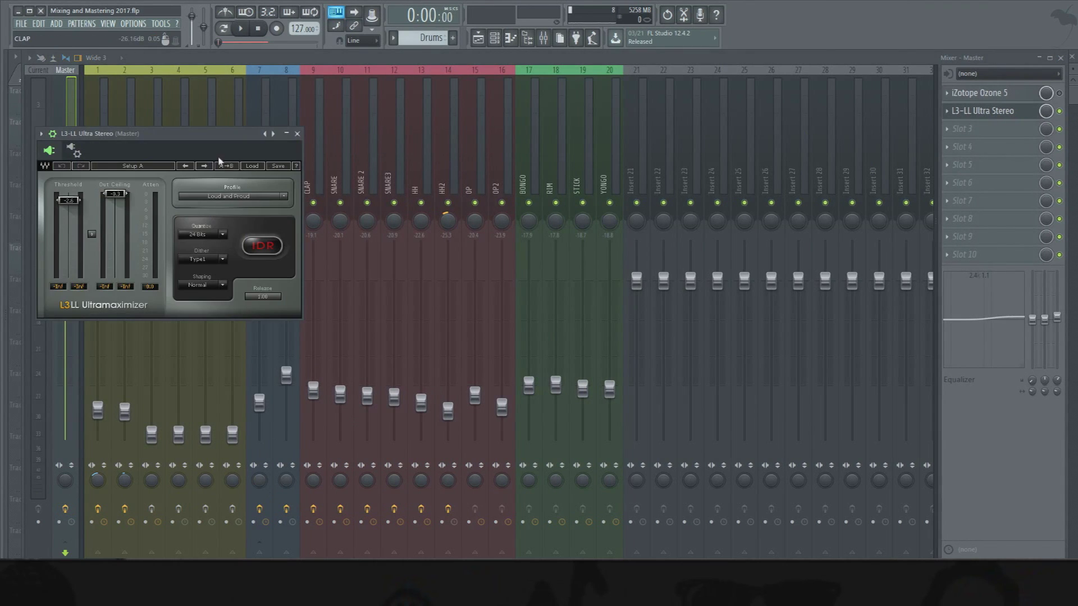
drag(213, 154, 648, 158)
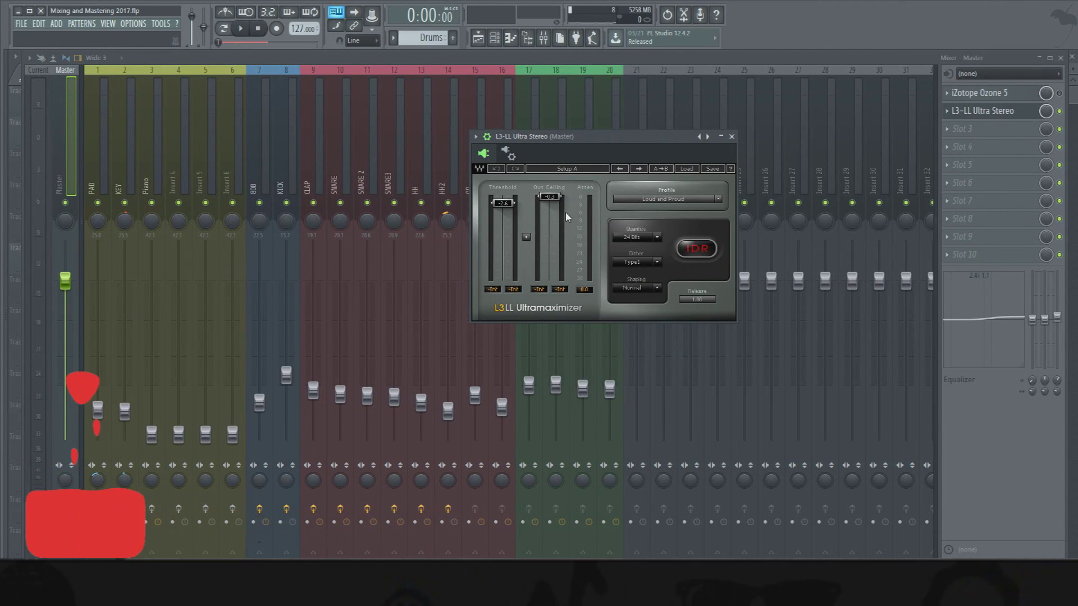
drag(534, 137, 392, 138)
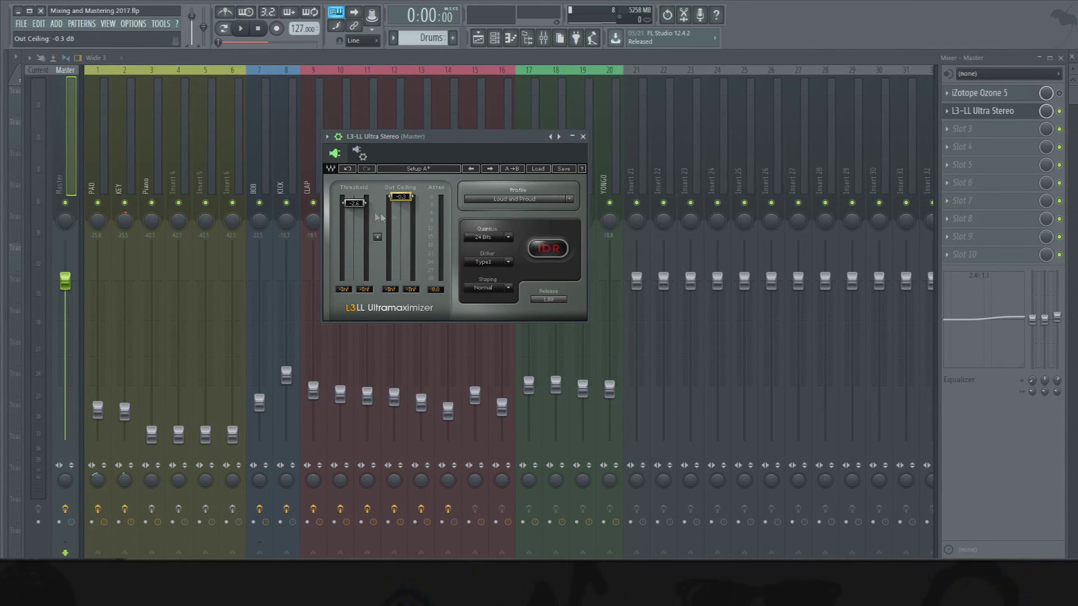
drag(404, 137, 473, 127)
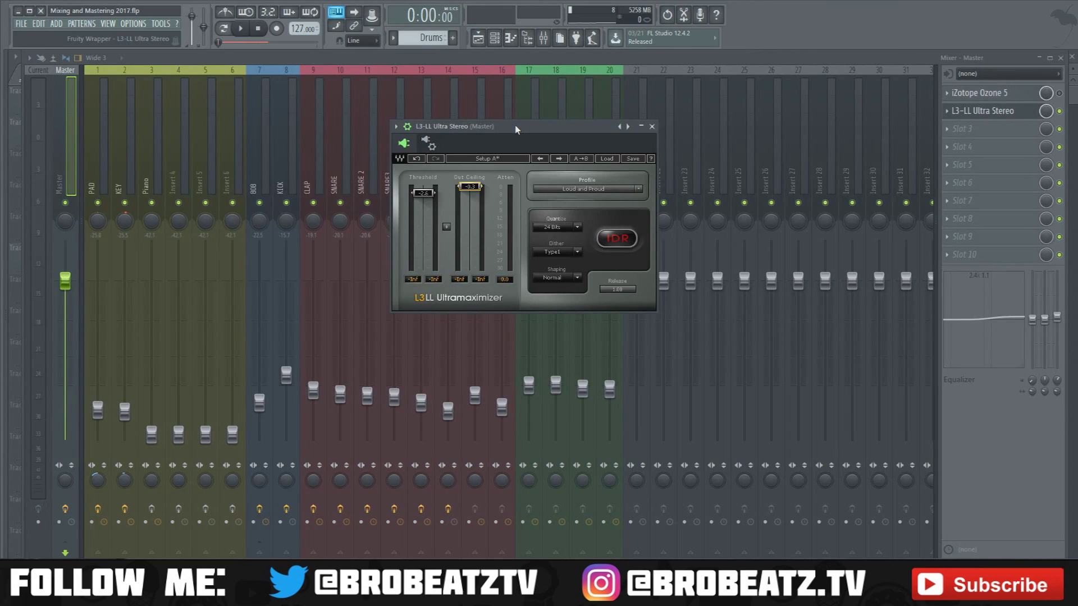
Step: Add Fruity Multiband Compressor and Fruity Compressor to the Master's slots 3 and 4 and switch both off
click(961, 131)
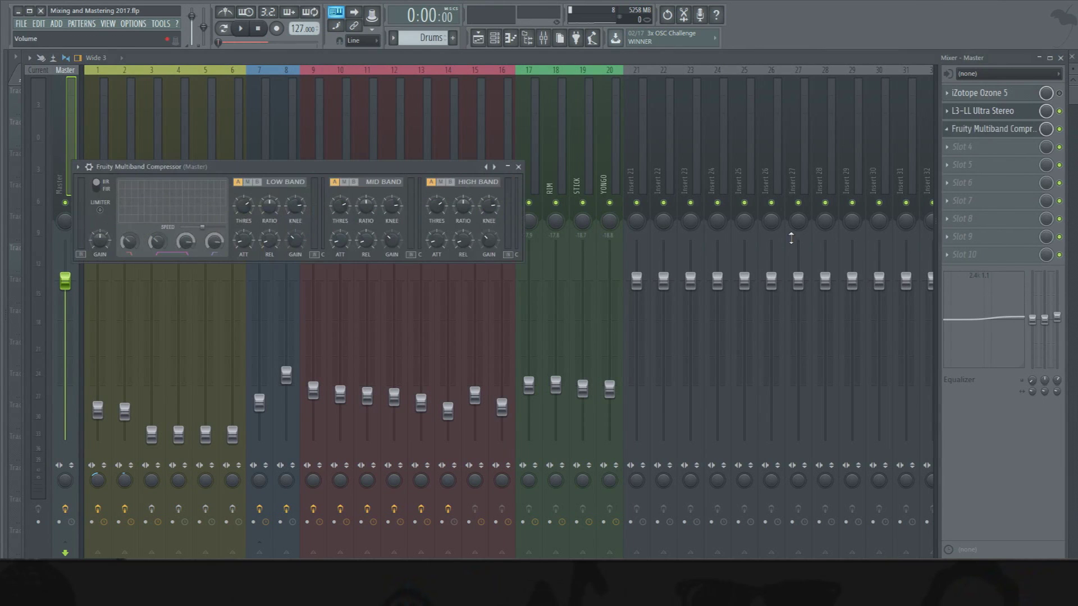
click(974, 146)
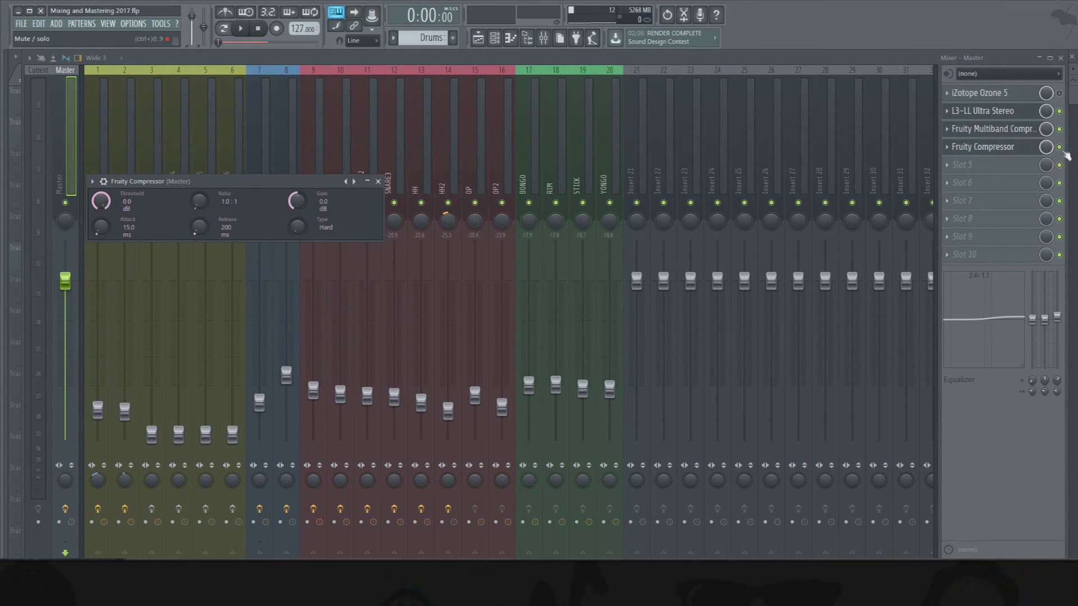
click(991, 151)
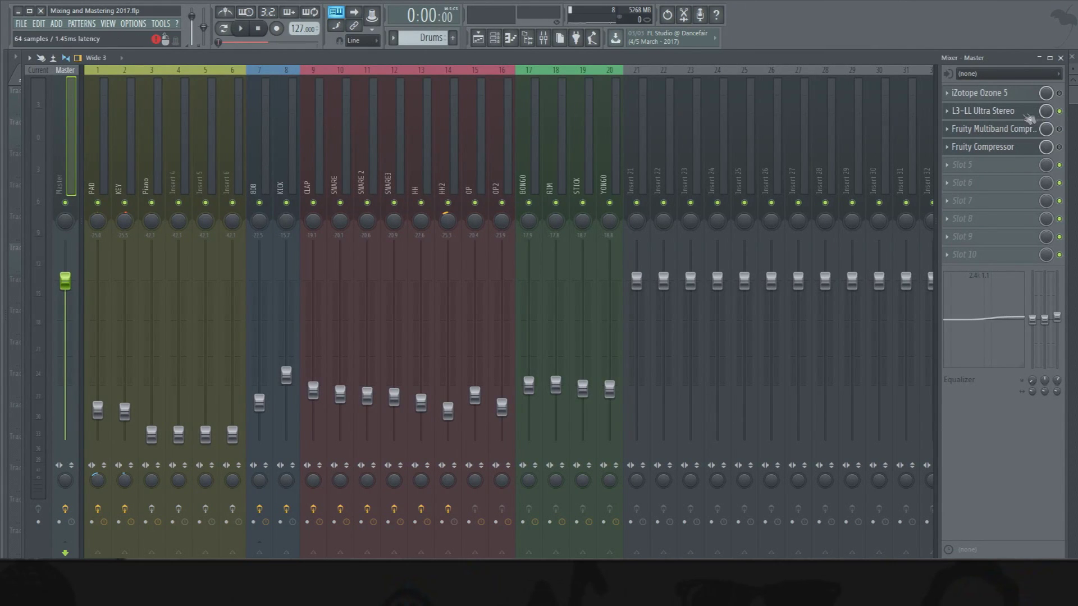
Step: Try different L3-LL Ultra Stereo thresholds during playback, settle at about -2.8 dB, and close the plugin
click(1010, 115)
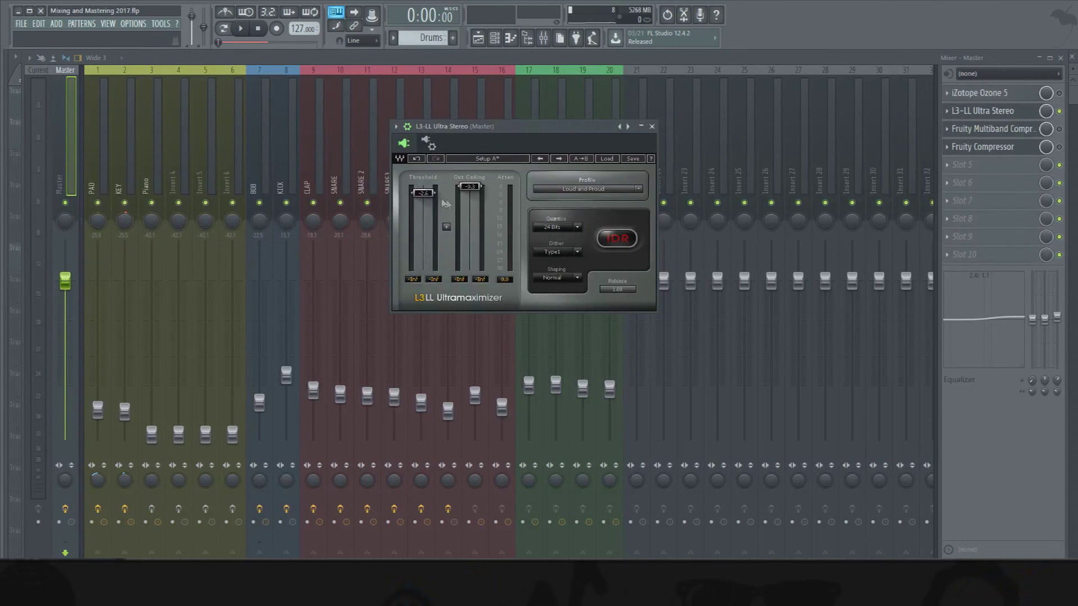
drag(427, 195, 423, 188)
key(space)
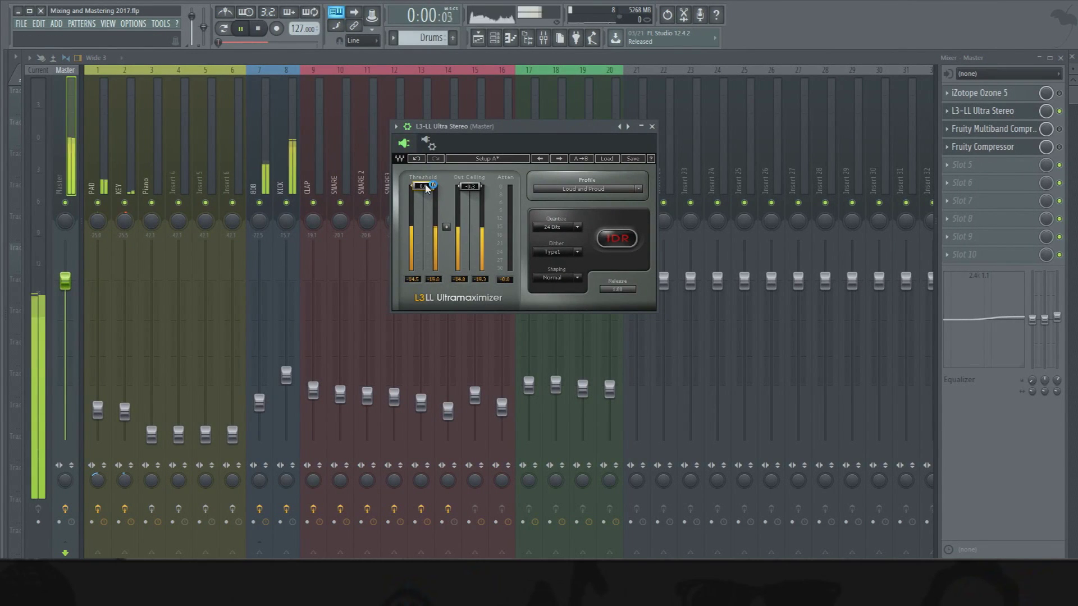
scroll(428, 190, down, 10)
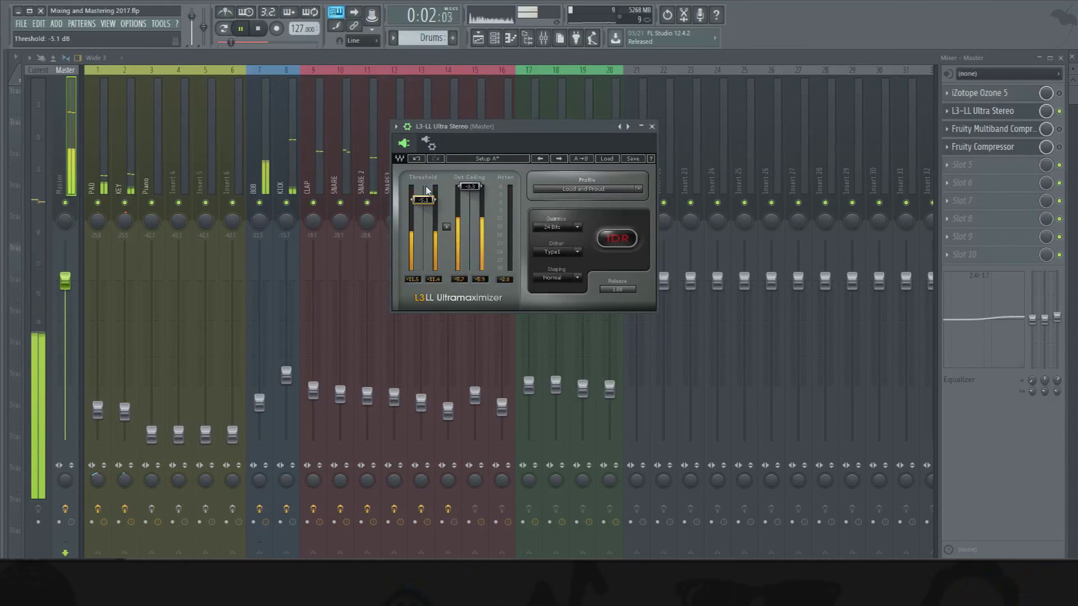
scroll(427, 190, up, 10)
scroll(426, 190, down, 5)
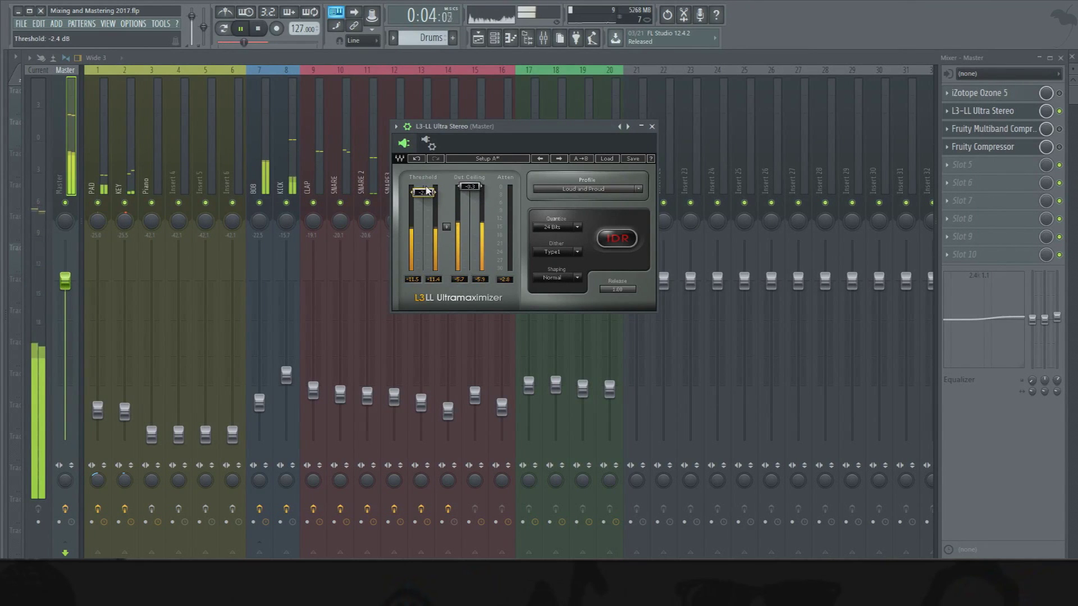
scroll(427, 191, down, 1)
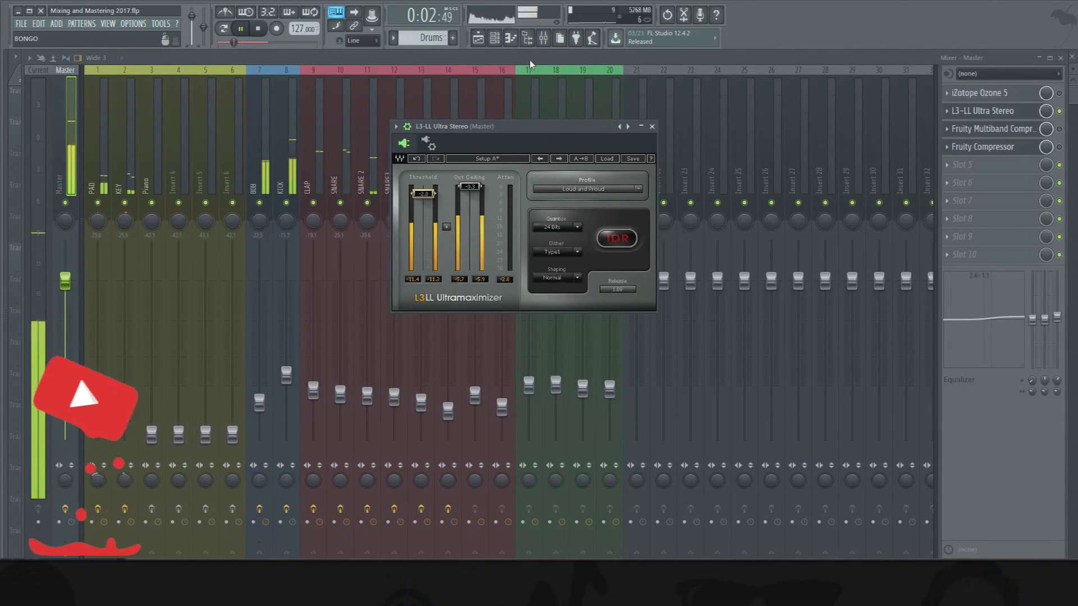
key(Escape)
key(space)
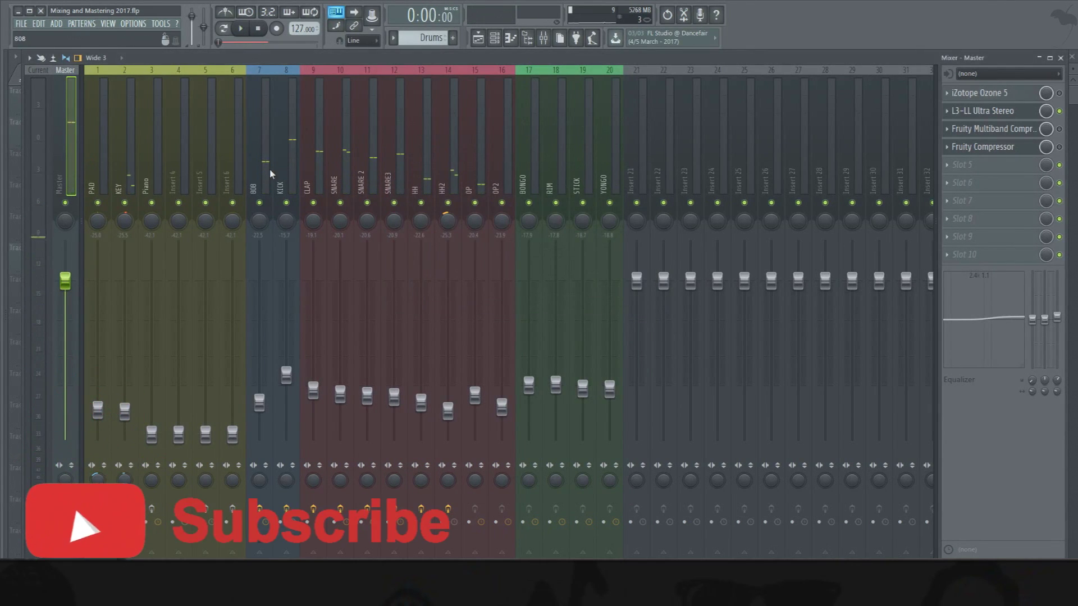
drag(614, 188, 245, 192)
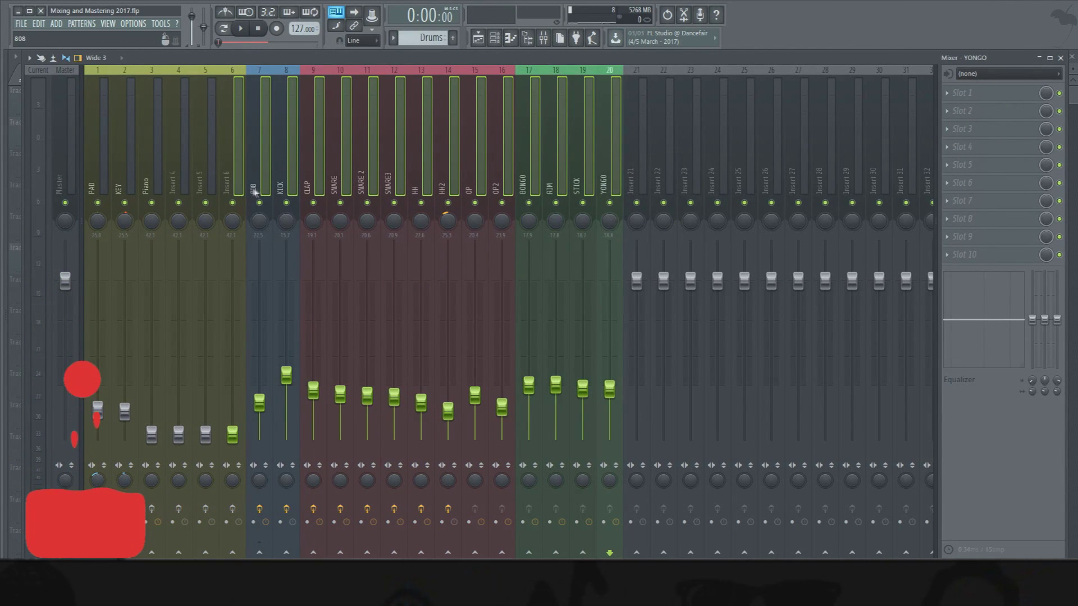
click(253, 188)
click(980, 101)
click(979, 101)
click(70, 161)
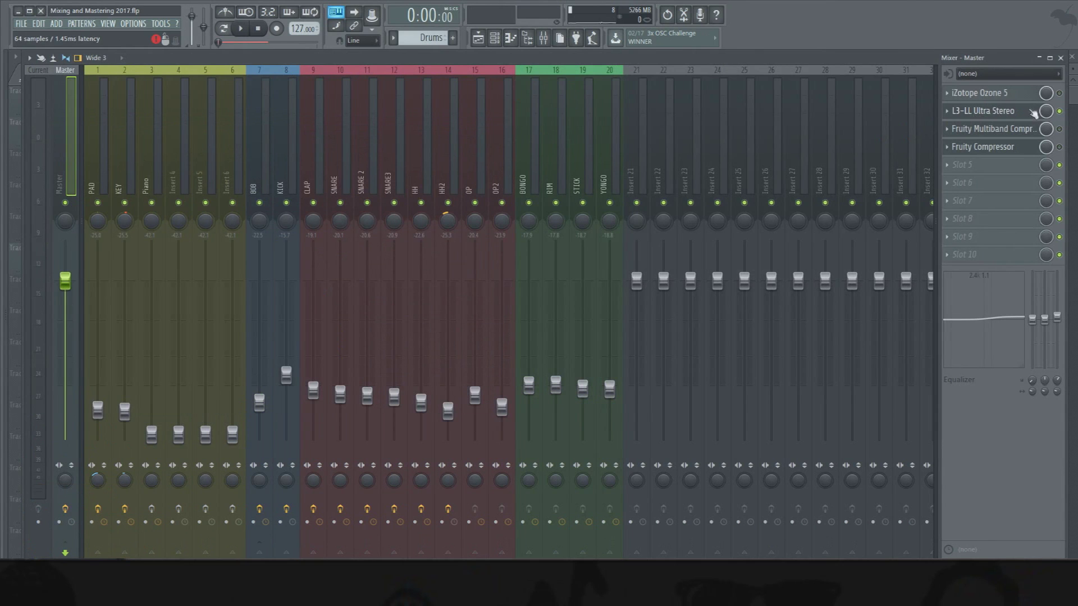
Step: Reopen L3-LL Ultra Stereo on the Master during playback, detach its window and place it over the unused insert tracks
click(1005, 114)
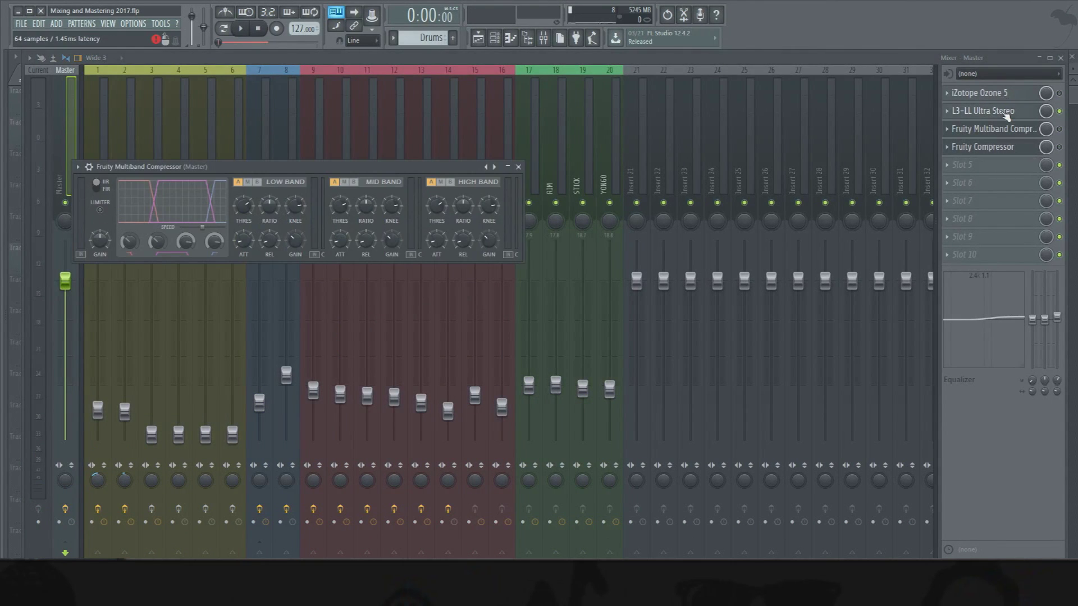
click(1006, 115)
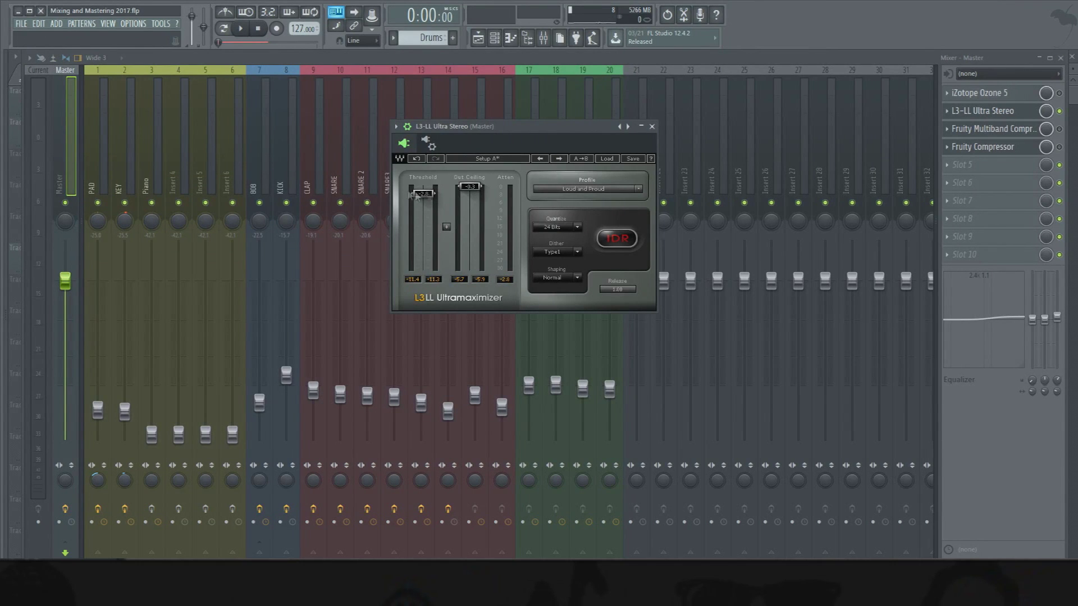
key(space)
click(395, 127)
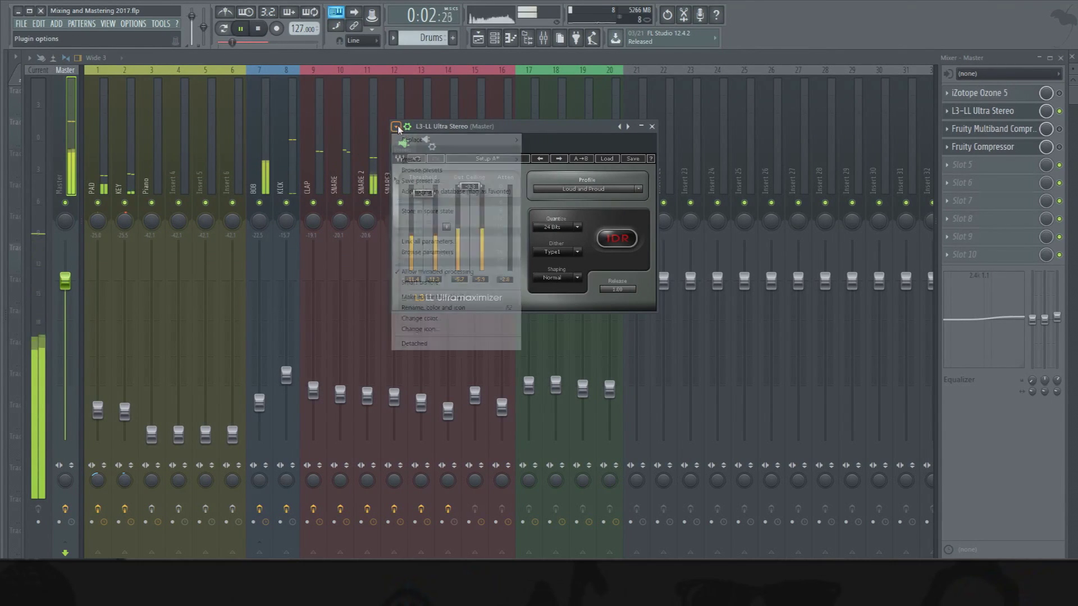
click(415, 344)
drag(698, 136, 715, 212)
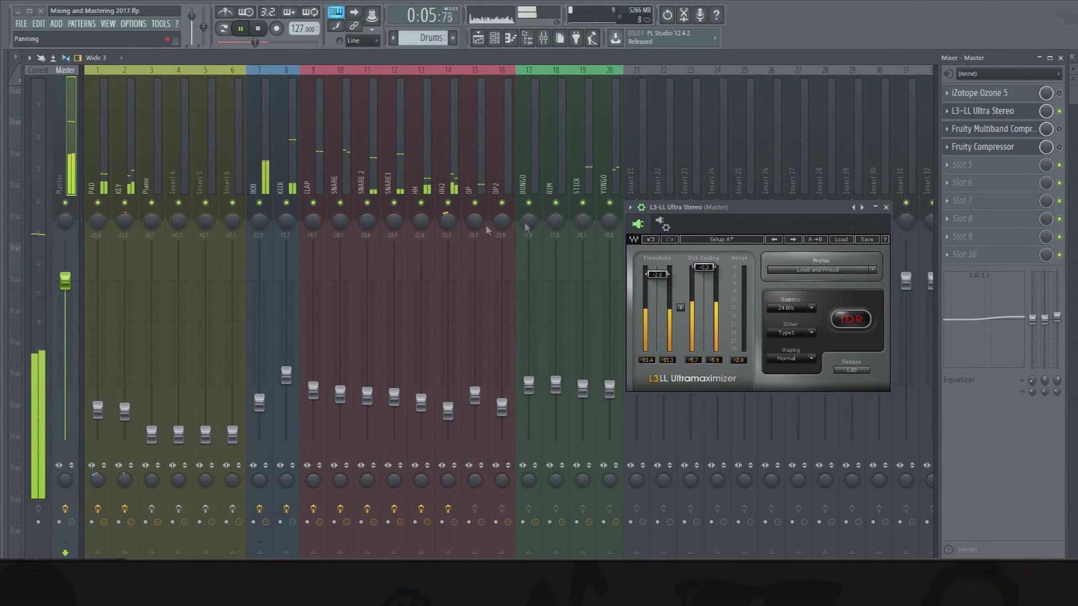
drag(611, 175, 265, 183)
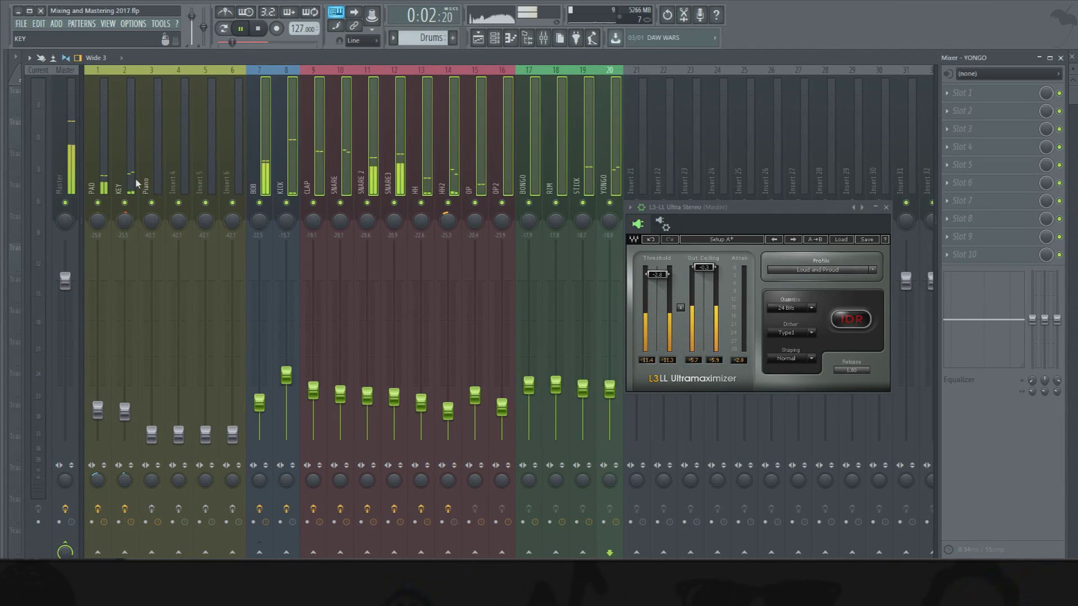
drag(134, 181, 100, 182)
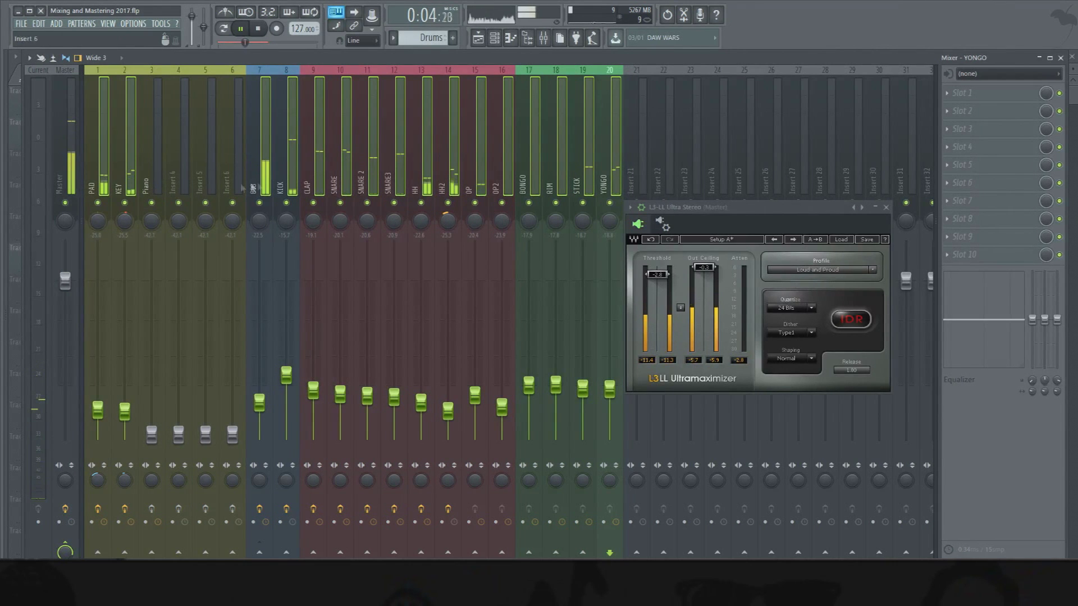
click(257, 28)
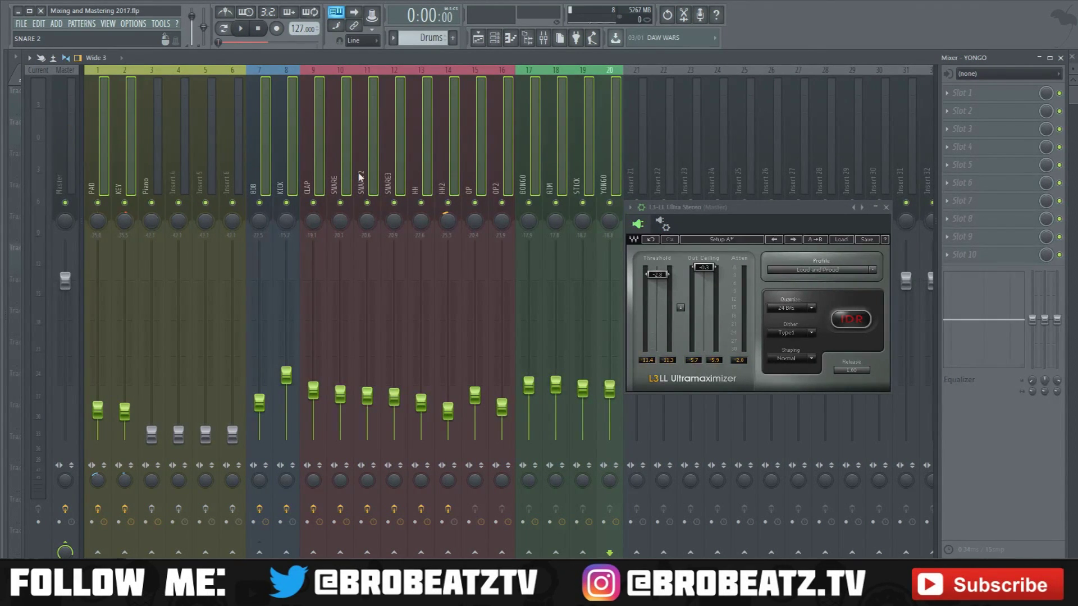
click(563, 156)
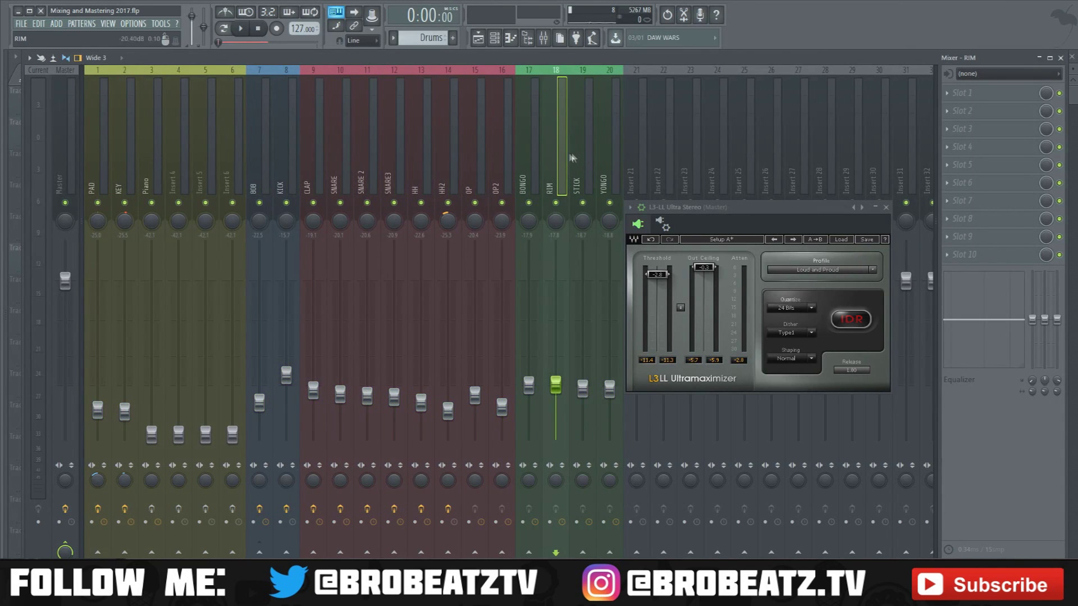
Step: Select PAD, KEY and all tracks from 808 to YONGO, and adjust their faders together to a louder level, with YONGO at about -11.2 dB
drag(610, 156, 93, 186)
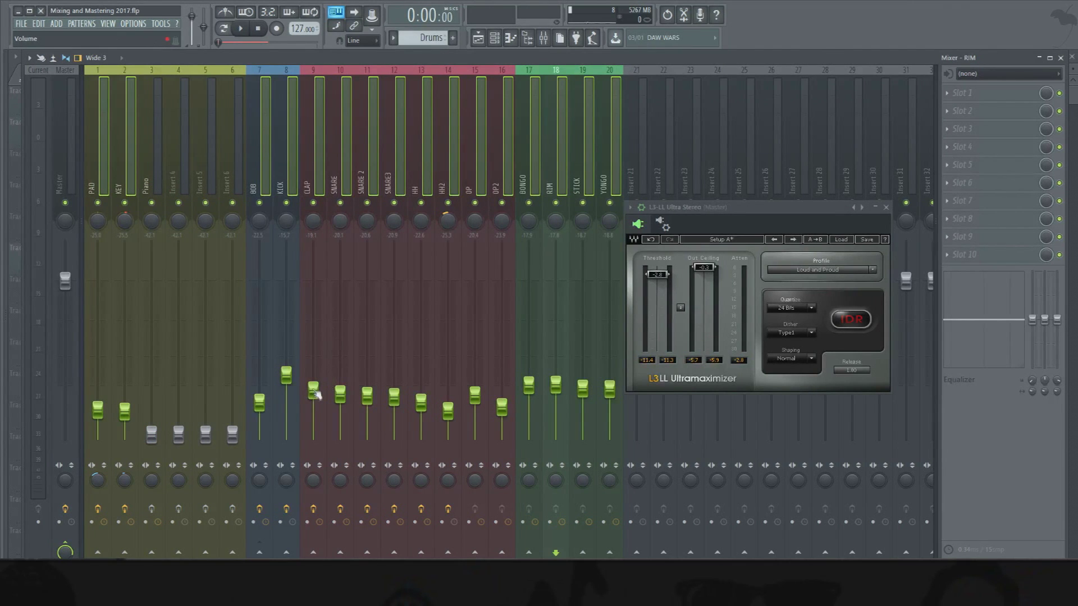
key(space)
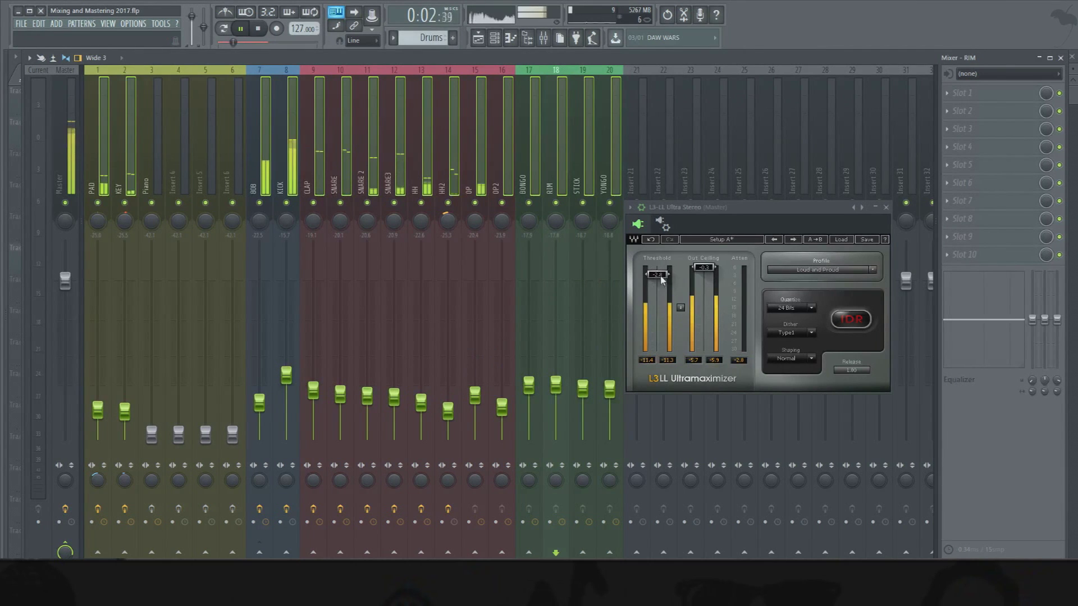
drag(286, 375, 287, 326)
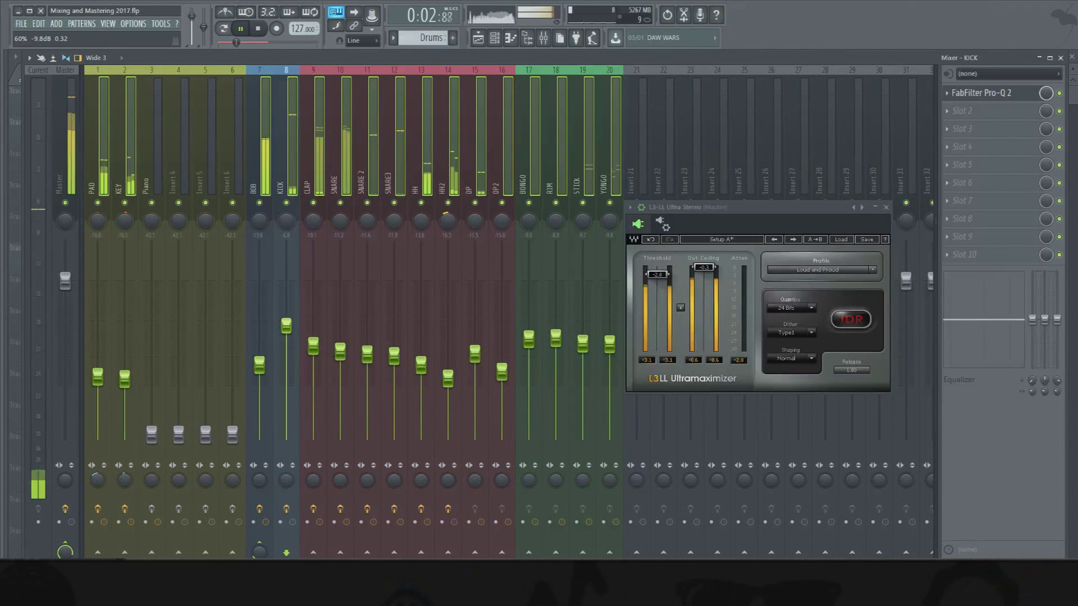
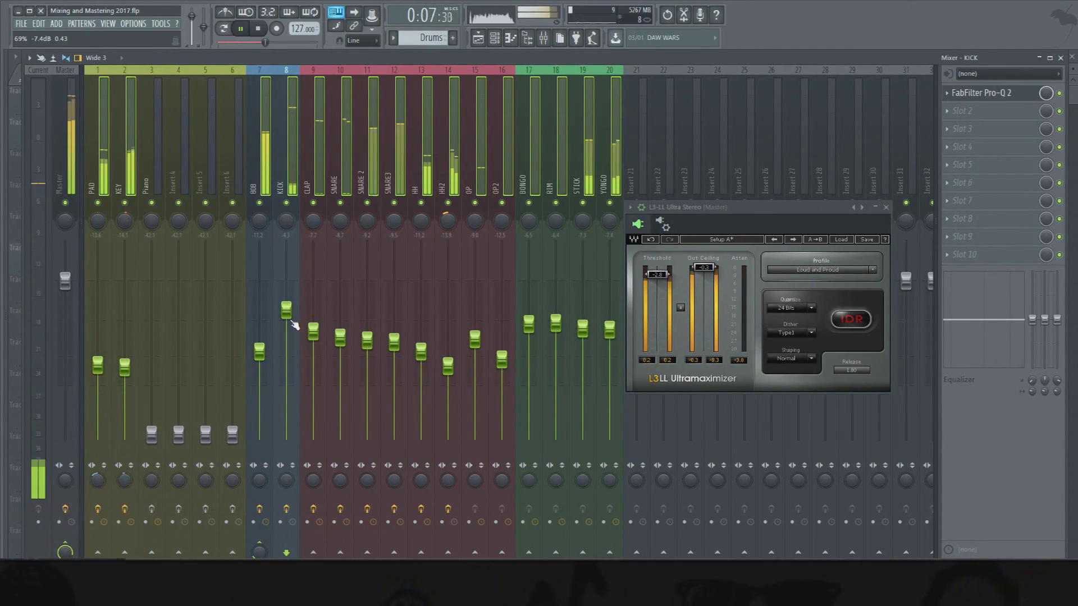
drag(297, 312, 298, 316)
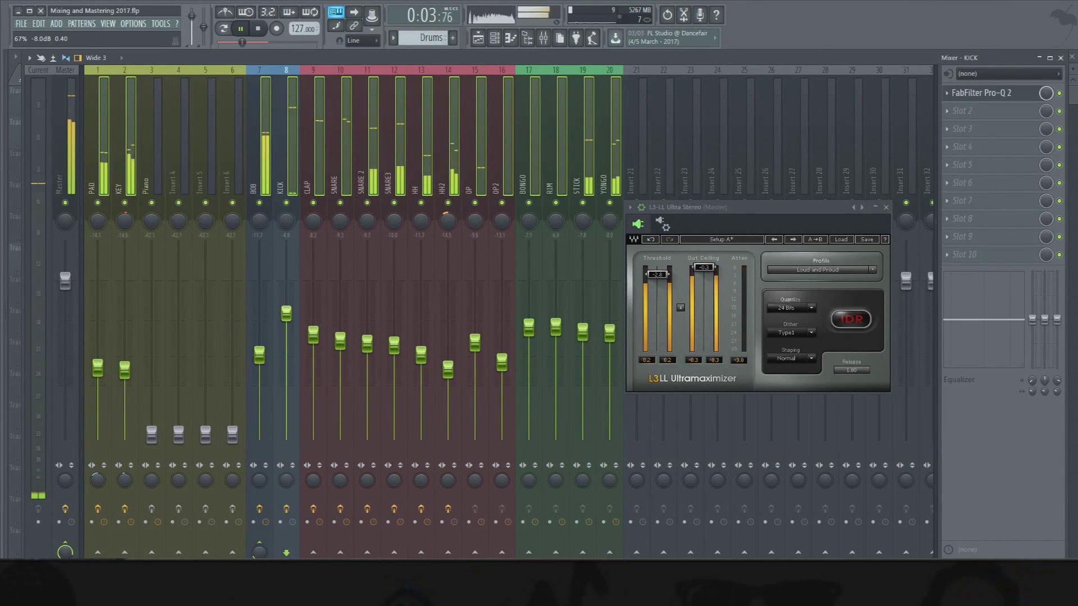
key(space)
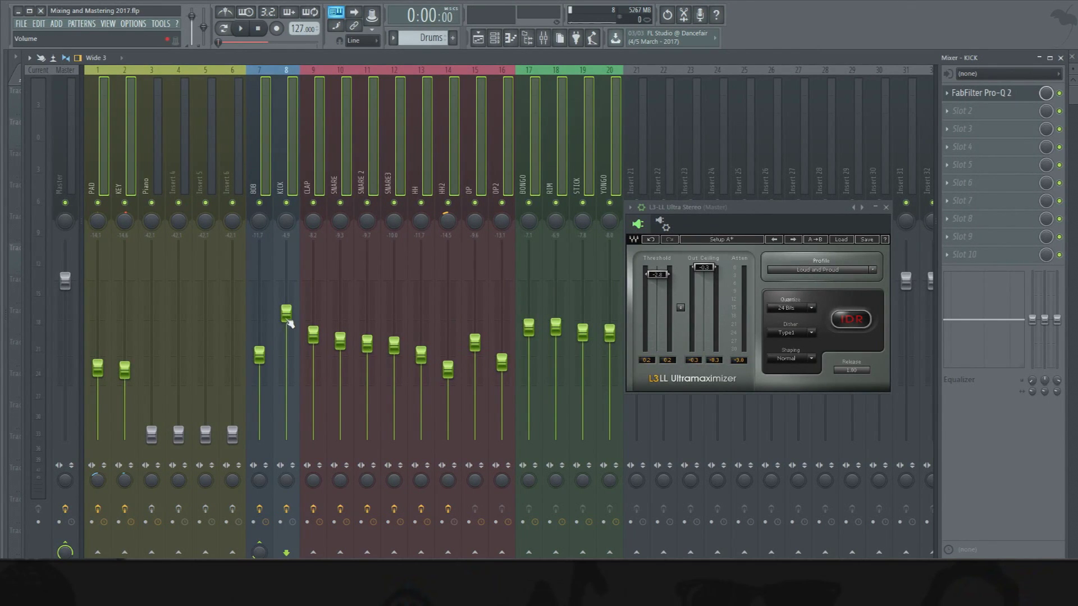
drag(610, 334, 610, 351)
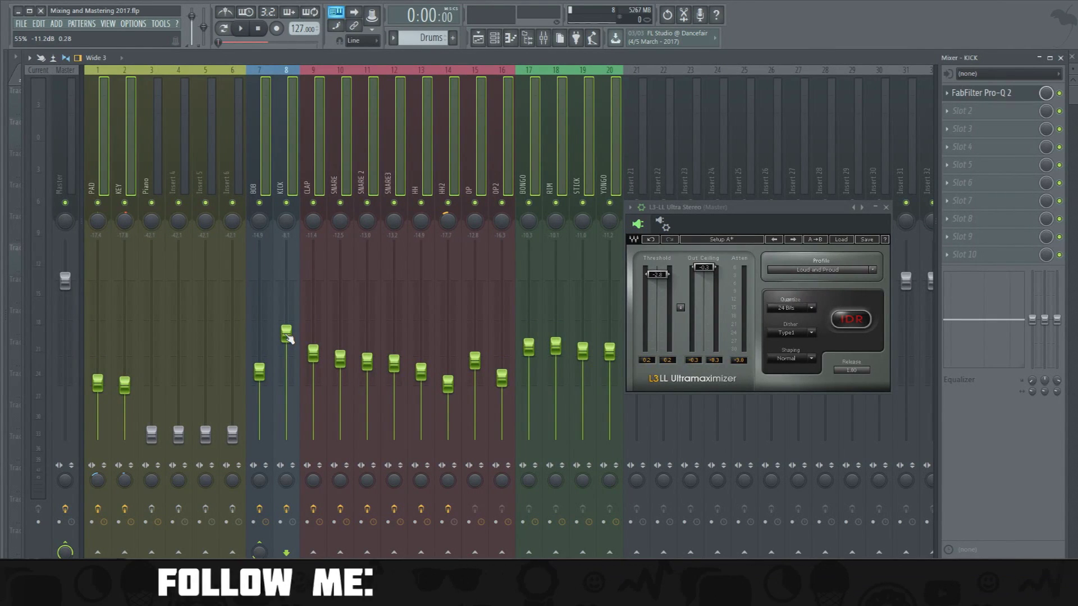
key(space)
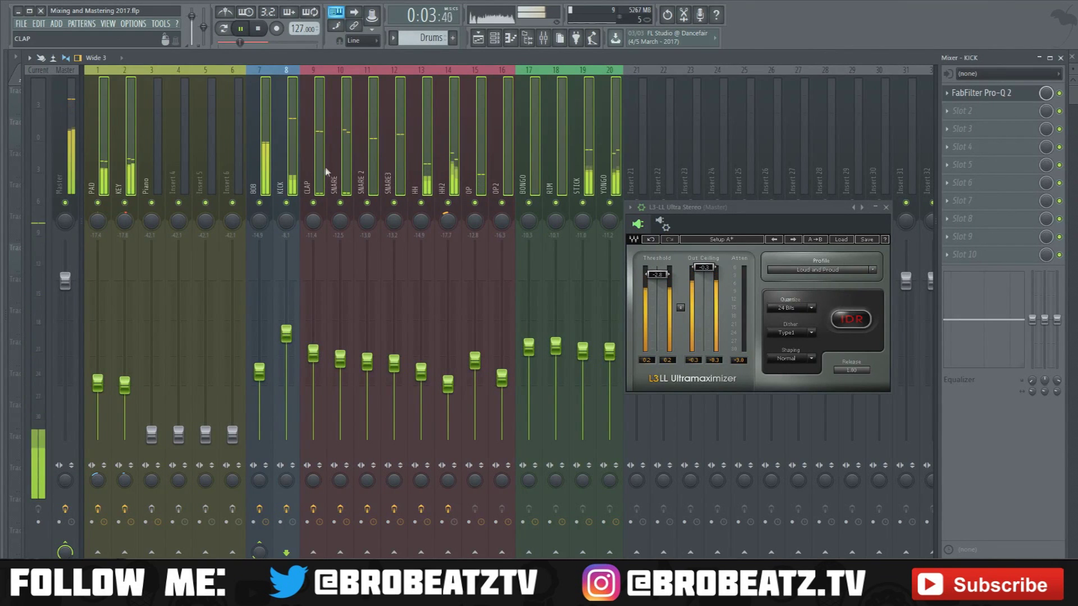
Step: During playback, raise the KICK fader to about -6.6 dB and the 808 fader to about -14.2 dB, and stop playback
right_click(286, 203)
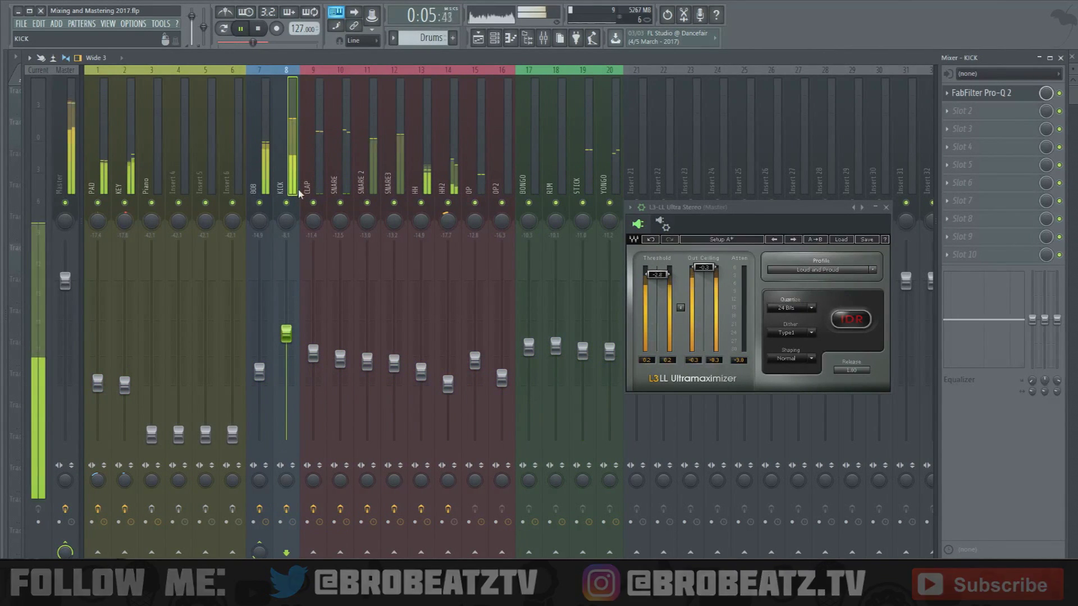
key(space)
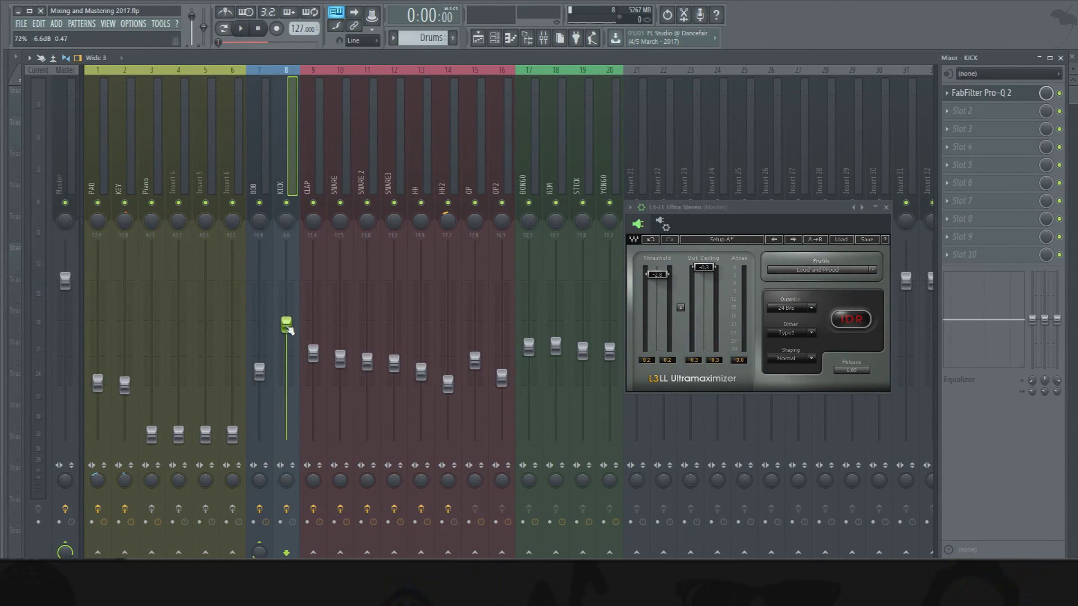
key(space)
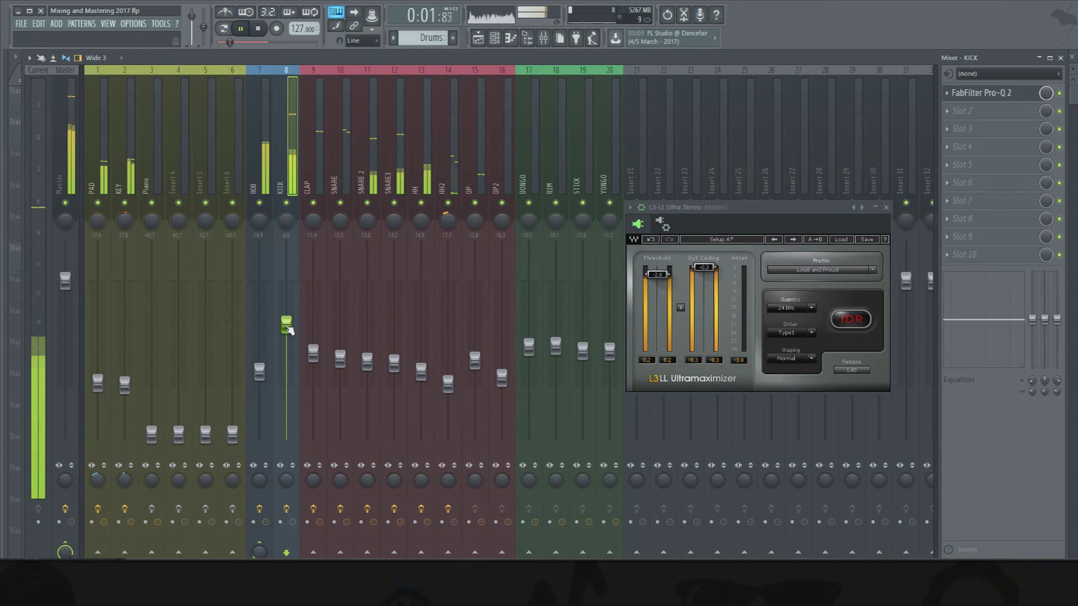
drag(260, 371, 259, 368)
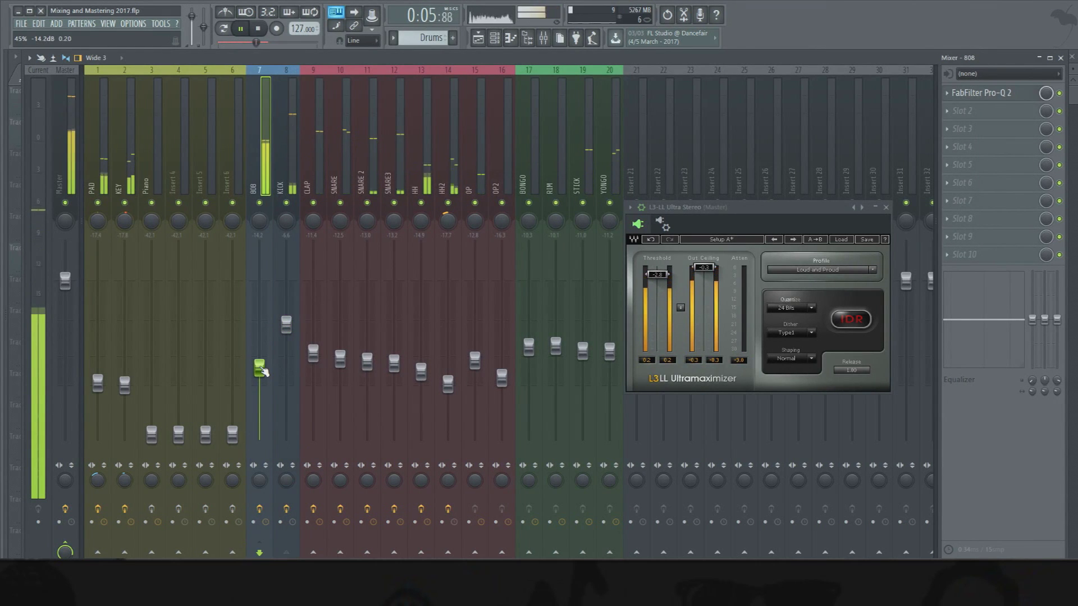
key(space)
Step: Select PAD, KEY and the tracks from 808 to OP2, and raise their faders together during playback, with OP2 at about -14.6 dB
drag(502, 185, 222, 191)
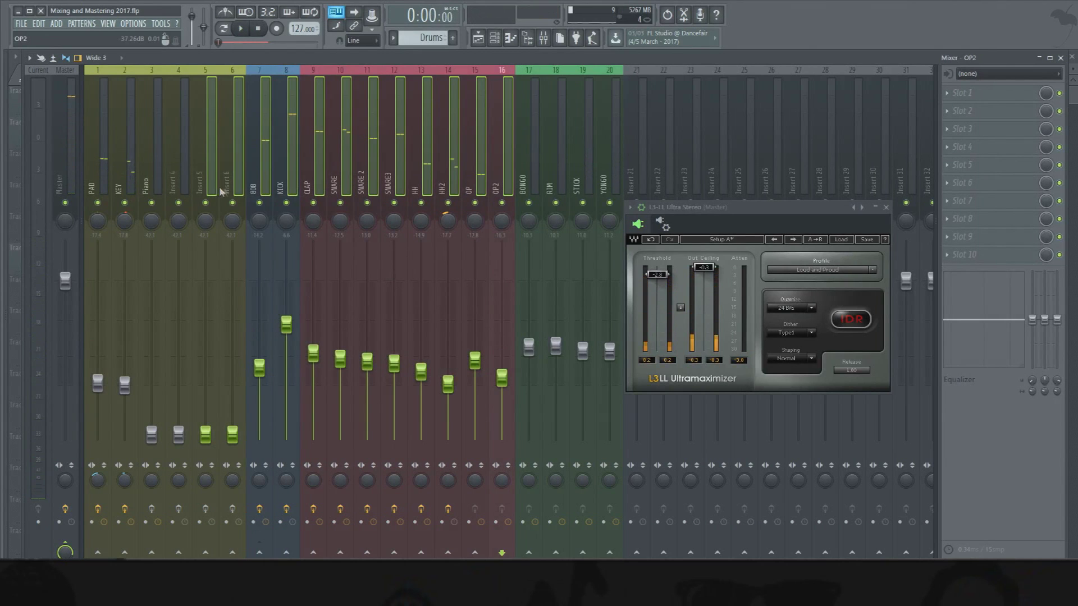
click(477, 187)
click(450, 186)
drag(499, 187, 267, 196)
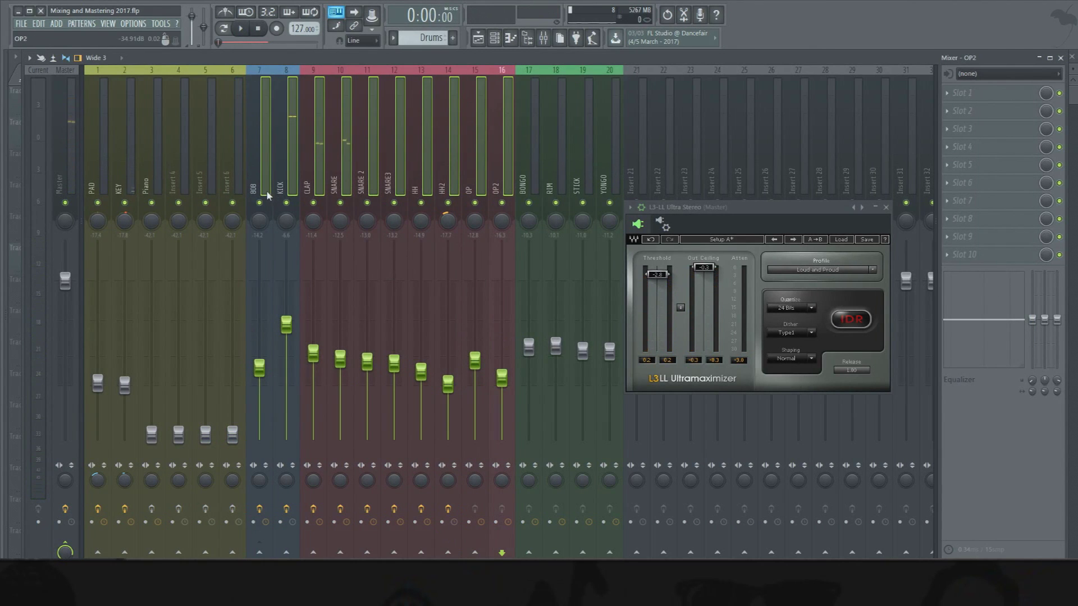
drag(134, 180, 138, 234)
drag(291, 334, 291, 320)
key(space)
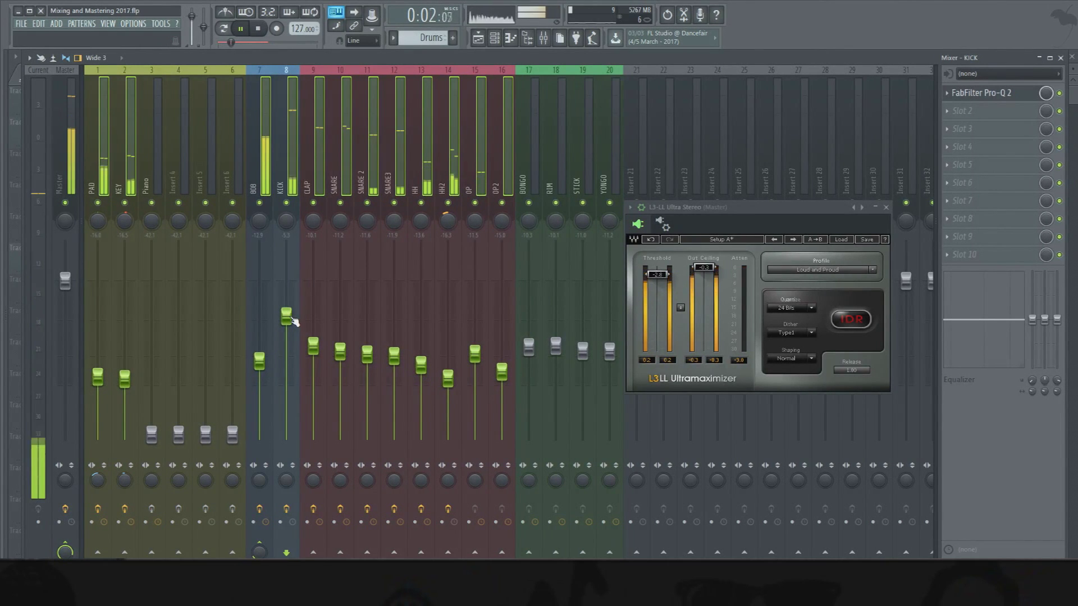
drag(292, 321, 292, 318)
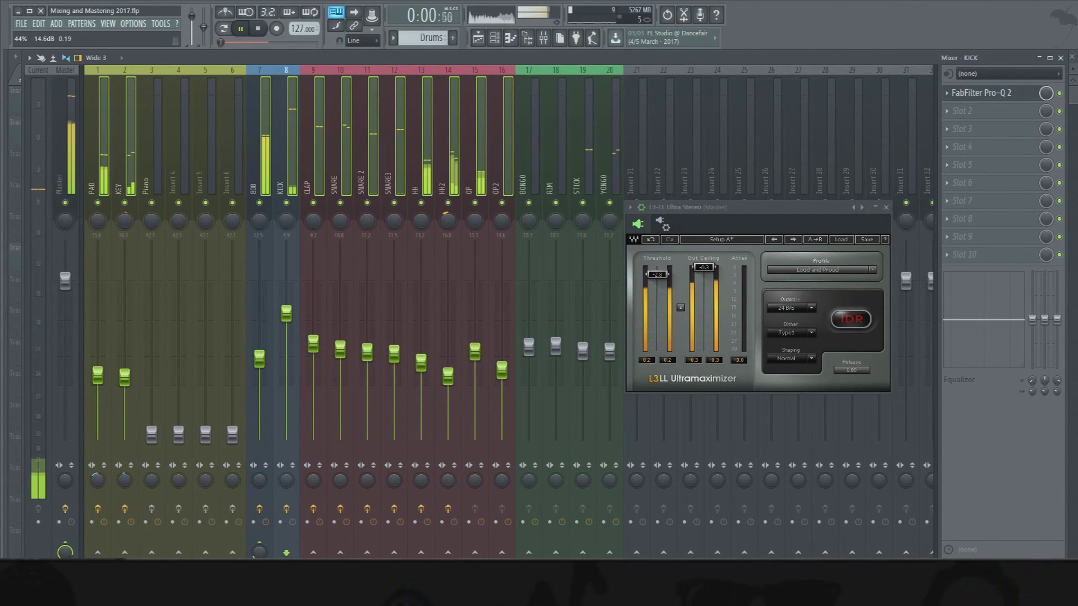
Step: Mute and unmute the KICK during playback to compare the limited mix, close the L3-LL window and stop playback
click(335, 108)
click(211, 123)
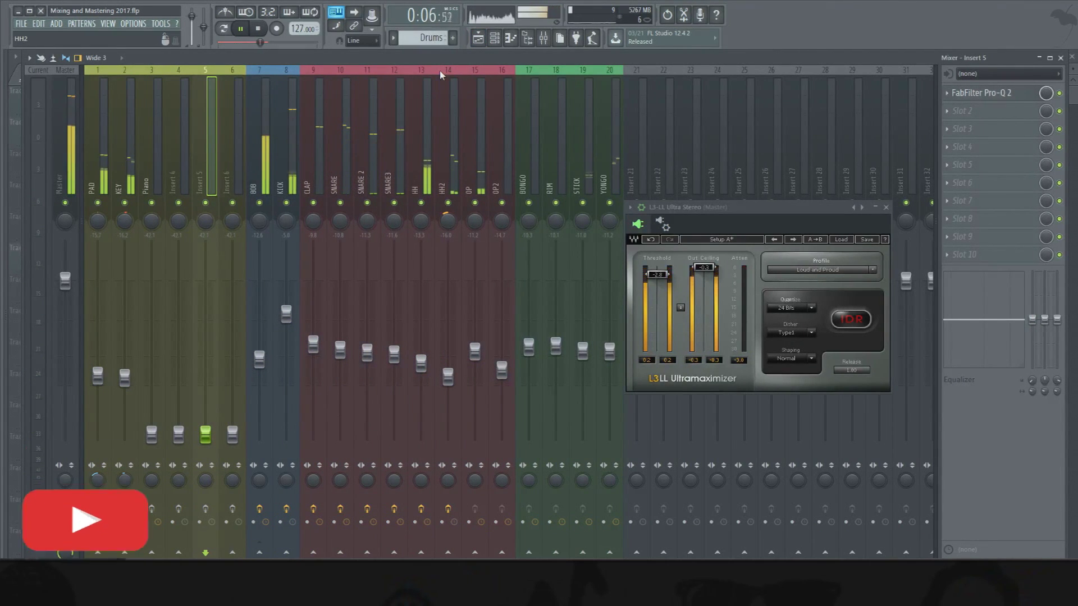
click(286, 203)
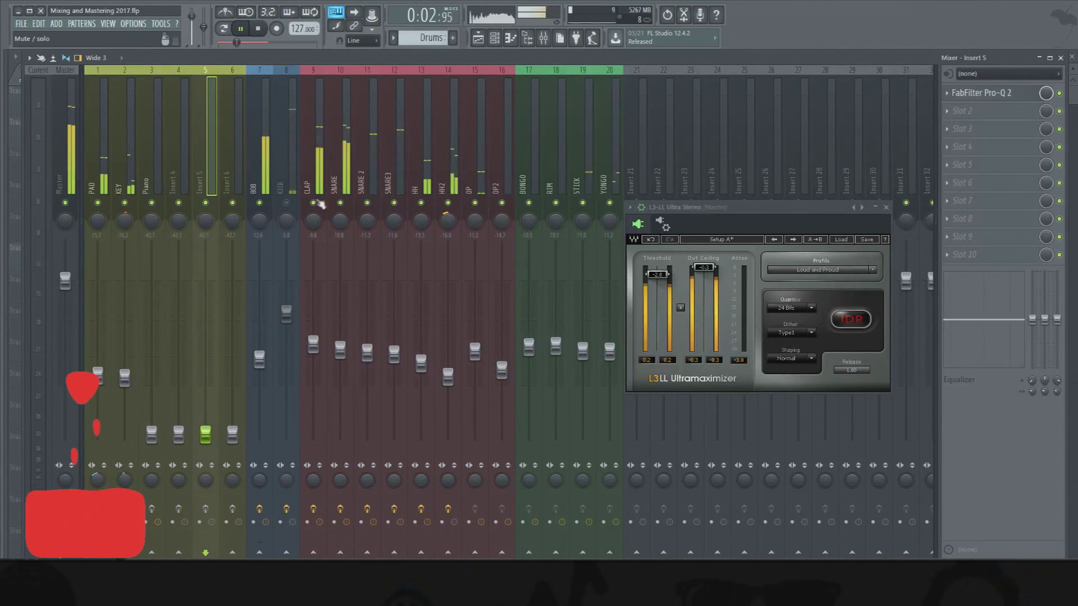
click(287, 204)
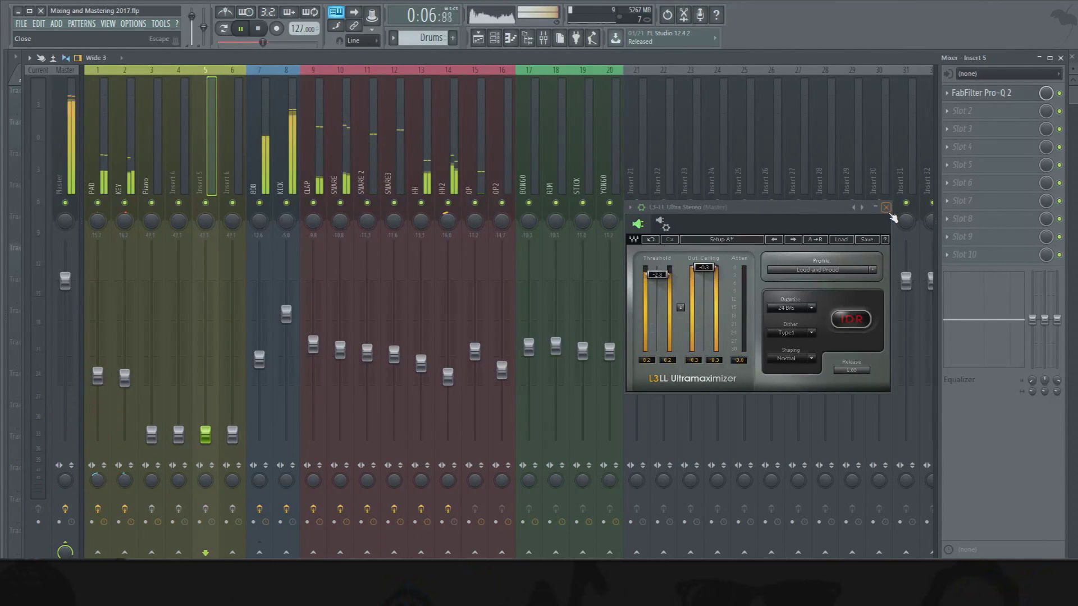
click(888, 211)
click(887, 209)
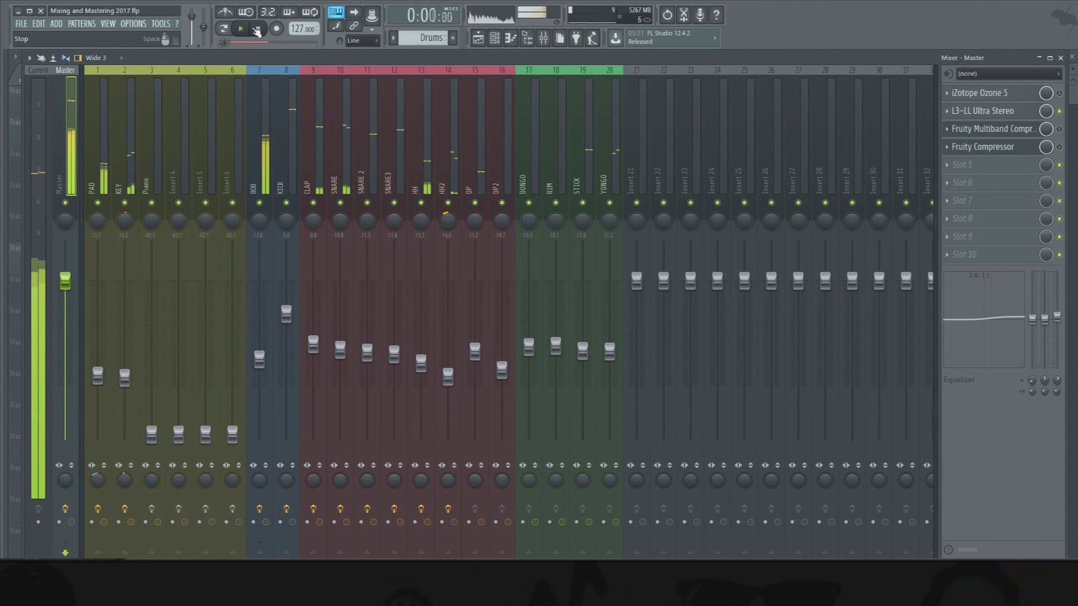
key(space)
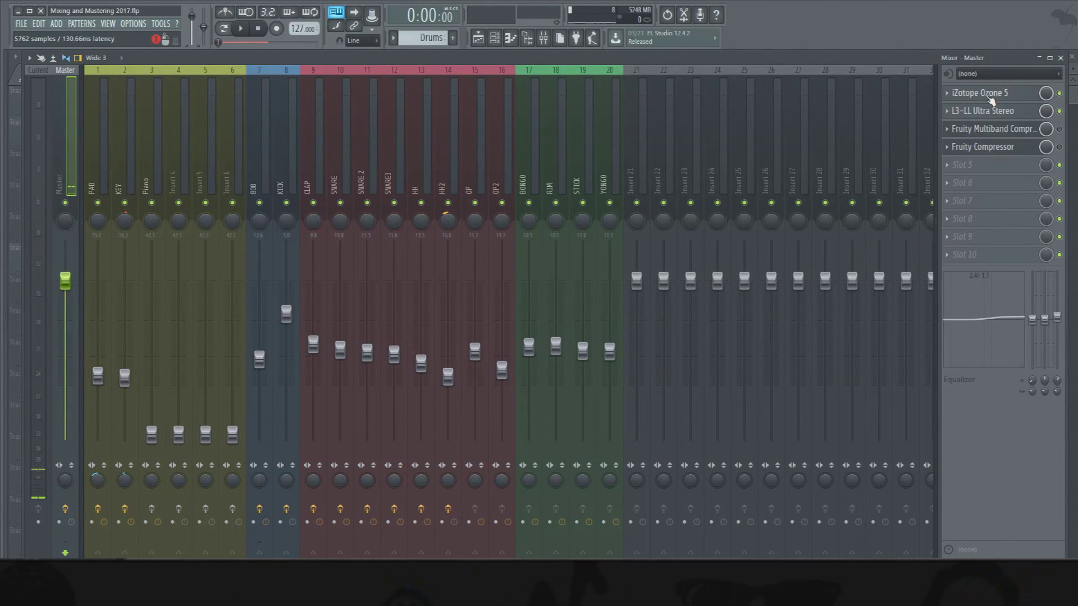
Step: Enable and open iZotope Ozone 5 on the Master, dismiss its preset manager, move its window fully into view and close it
click(988, 93)
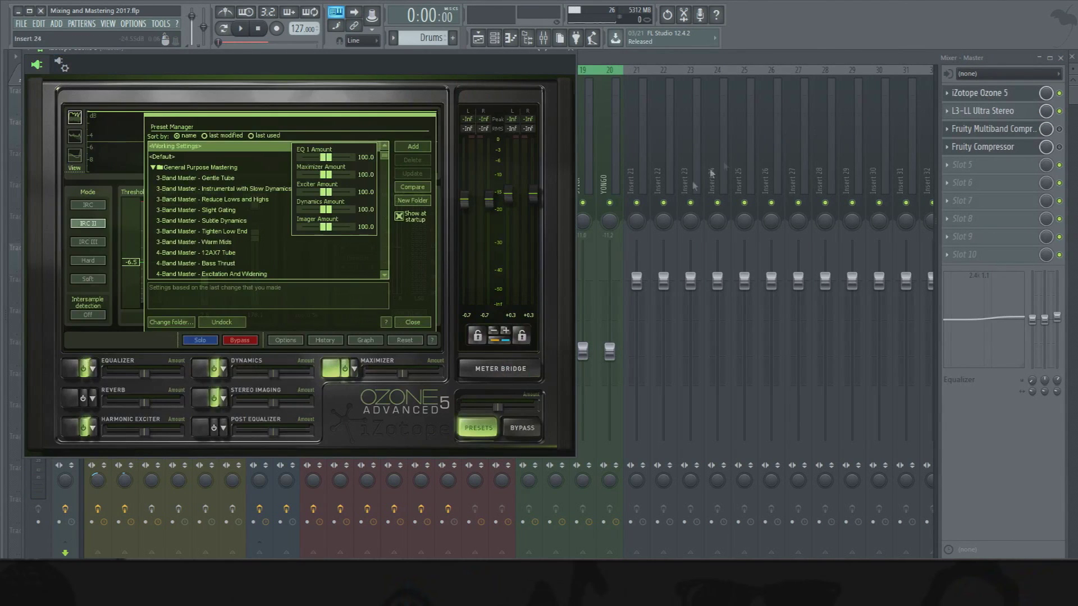
click(414, 323)
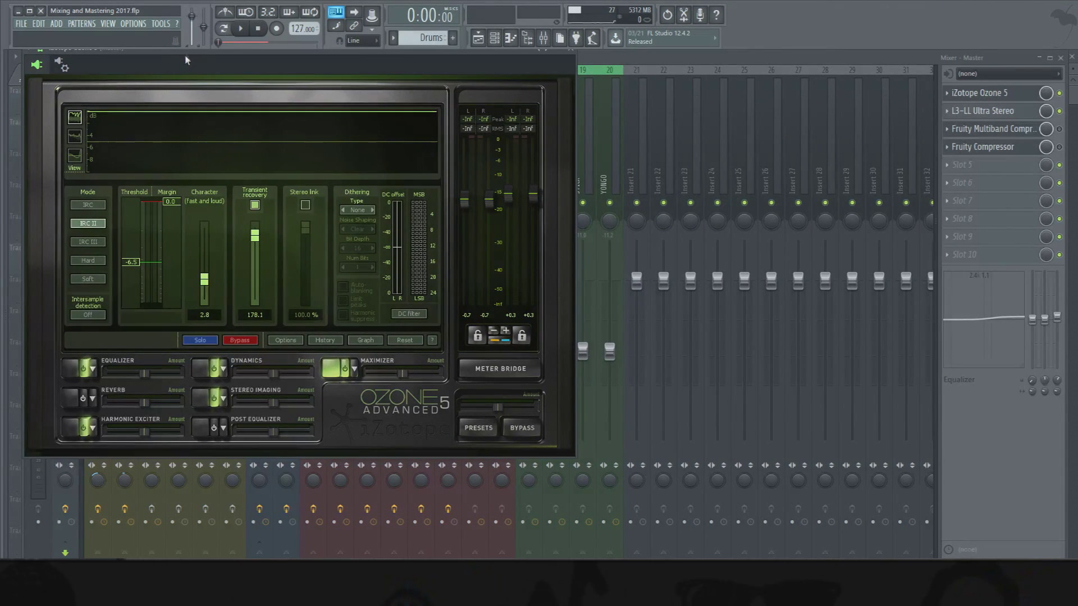
drag(187, 60, 460, 96)
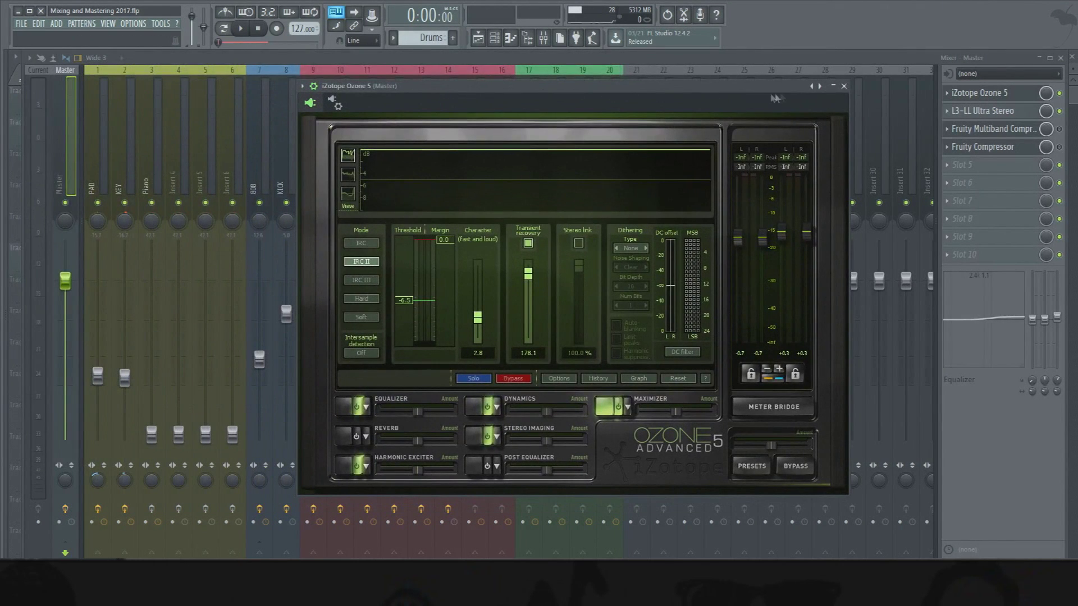
click(844, 86)
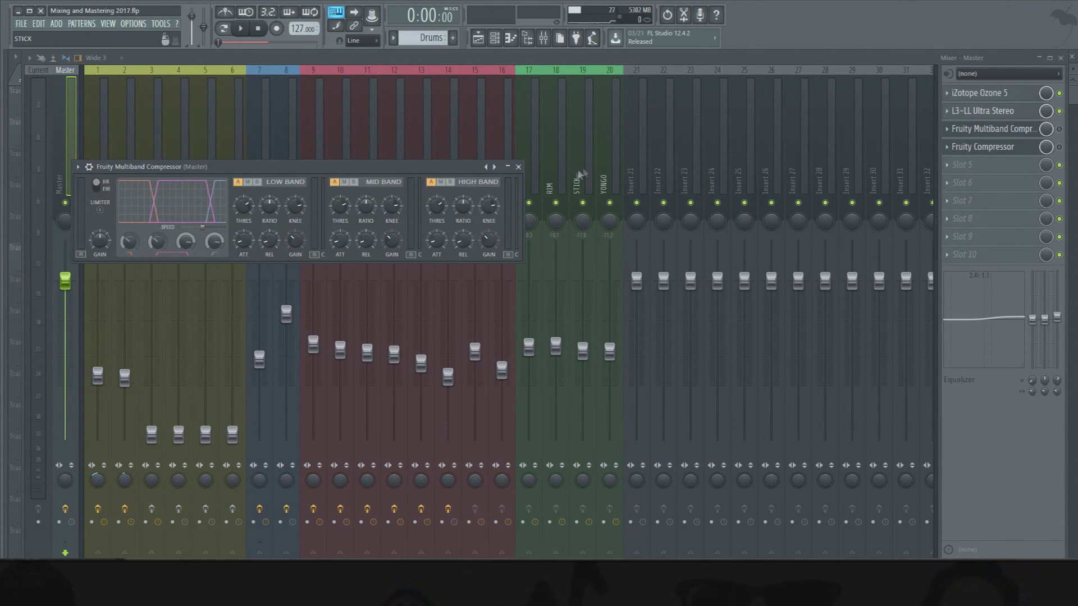
Step: Lower the faders of tracks 1 to 20 together until YONGO is at about -12.8 dB, and select the Master
drag(612, 164, 43, 177)
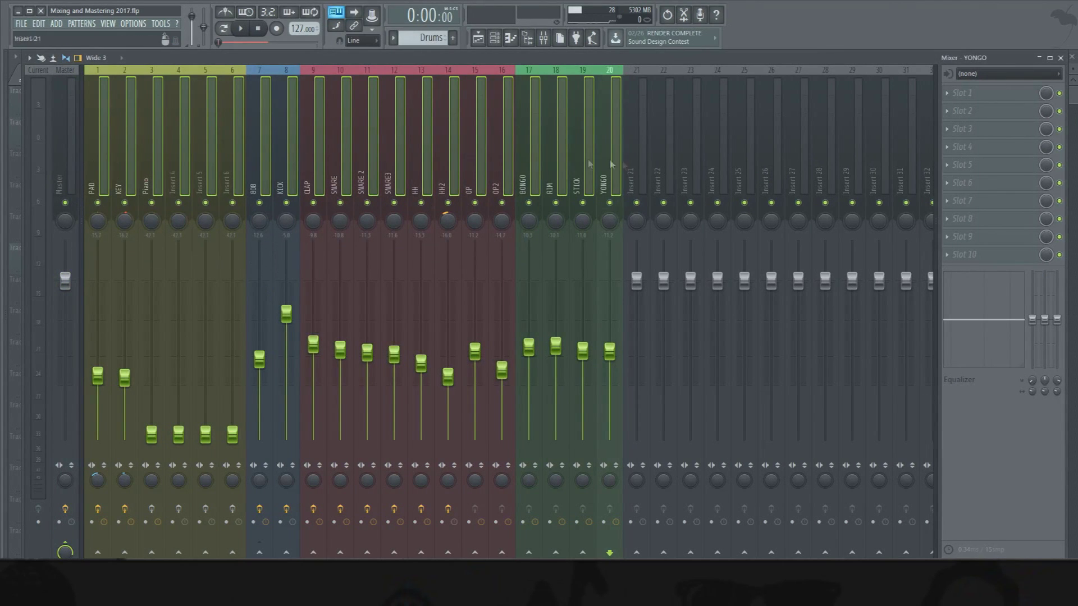
drag(286, 314, 286, 325)
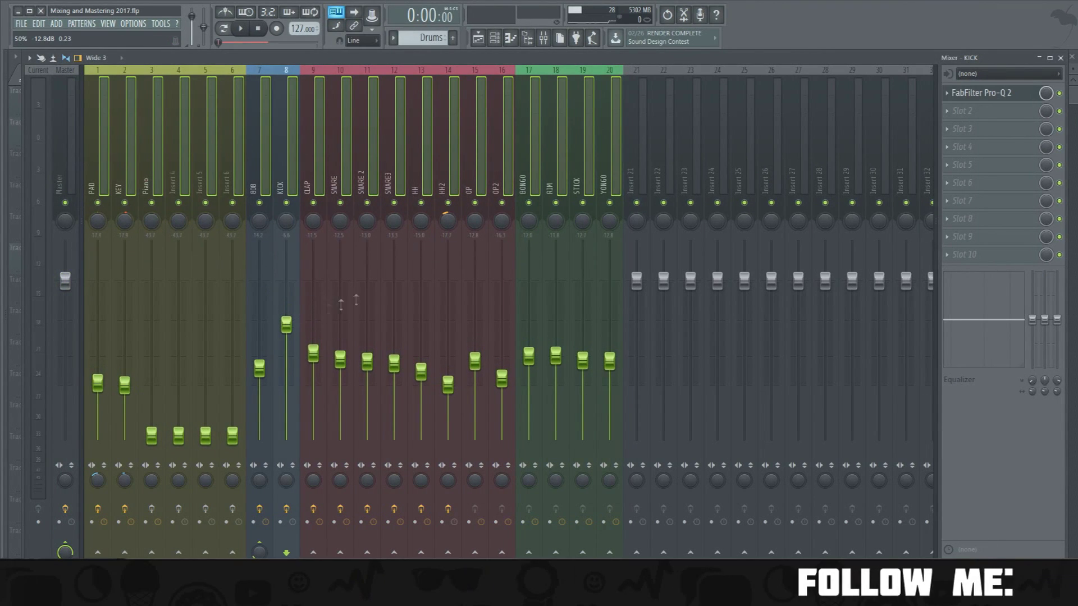
click(65, 281)
right_click(69, 285)
click(71, 289)
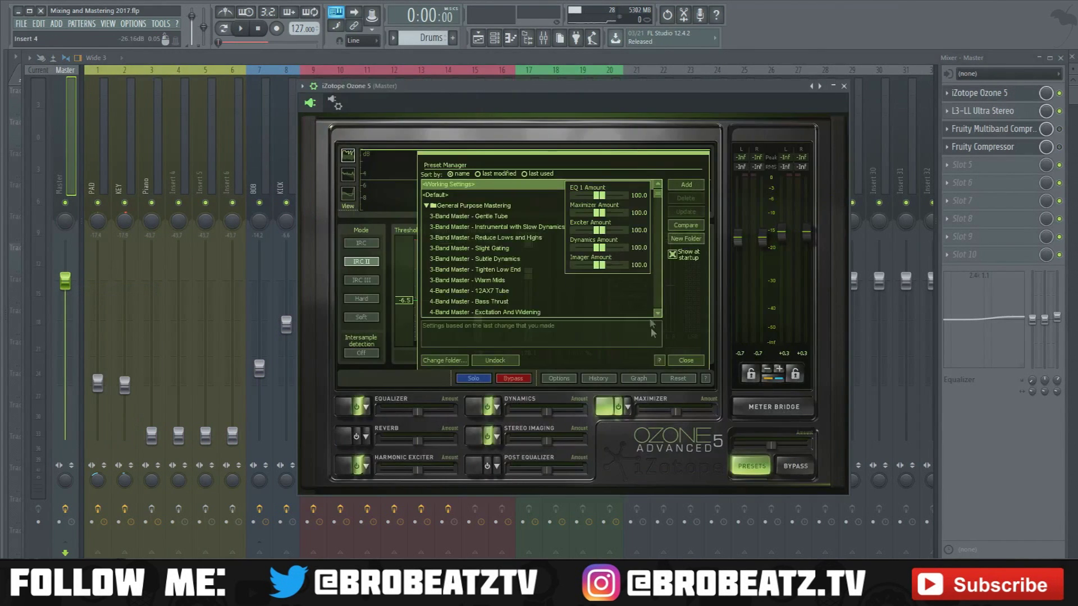
Step: Dismiss Ozone 5's preset manager and set its Maximizer threshold to -5.6 dB during playback
click(686, 361)
key(space)
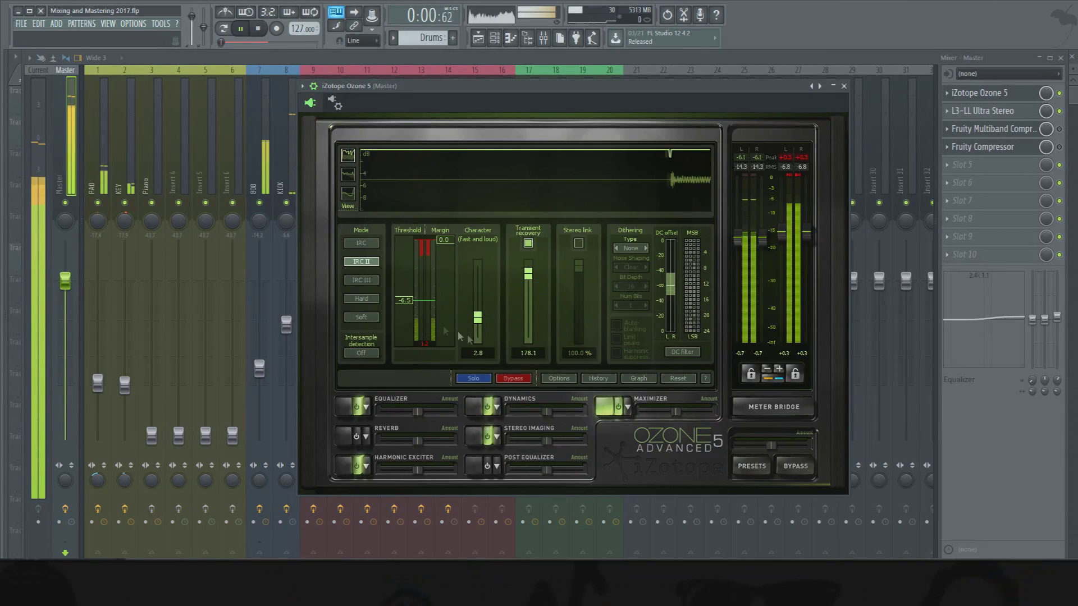
drag(404, 303, 407, 301)
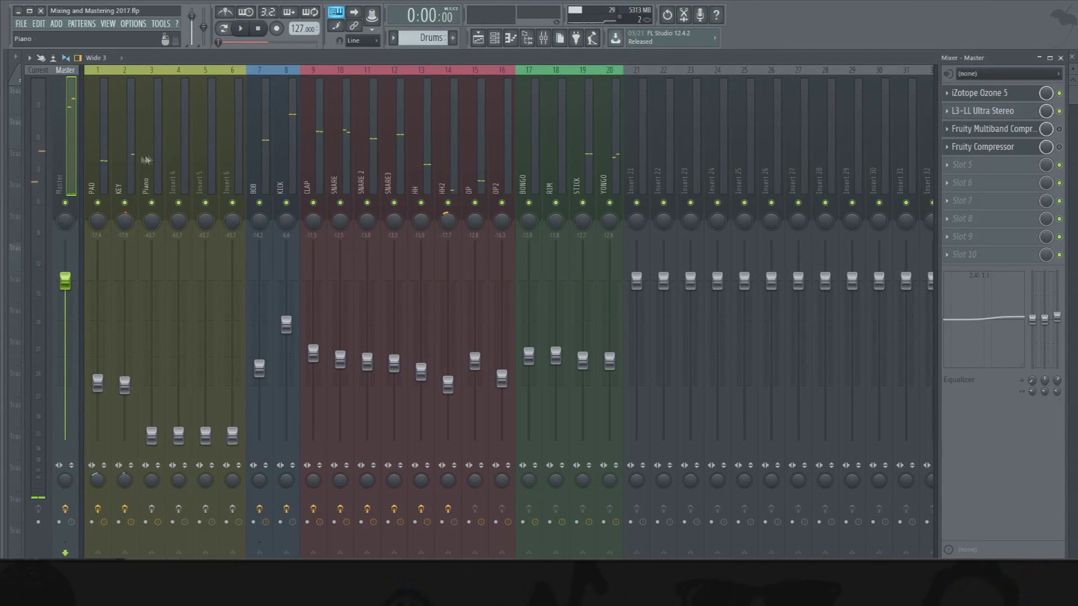
Step: Select PAD, KEY and all tracks from 808 to YONGO, and lower their faders together until YONGO is at about -15.3 dB
drag(99, 168, 113, 166)
drag(286, 171, 603, 203)
drag(610, 360, 610, 374)
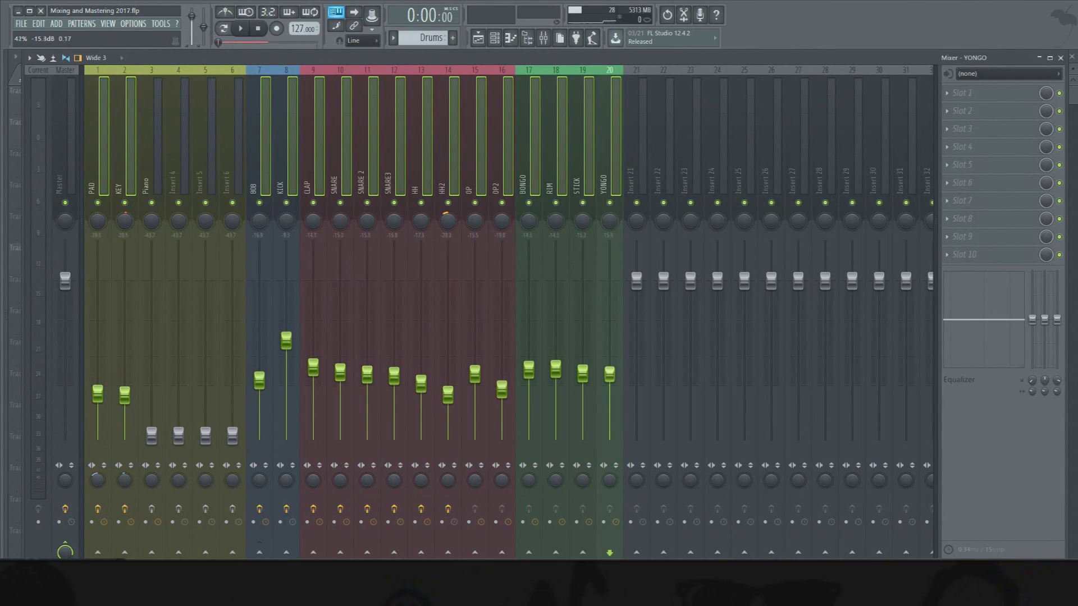
Step: Reopen Ozone 5 on the Master during playback, dismiss the preset manager to check the output level meters, and stop playback
key(space)
click(65, 144)
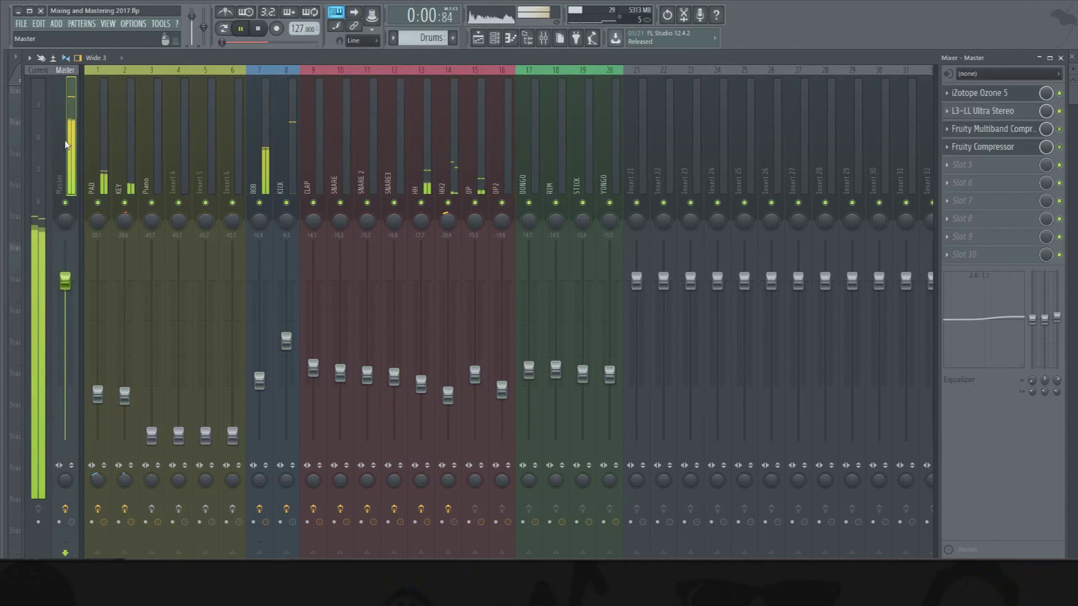
click(988, 128)
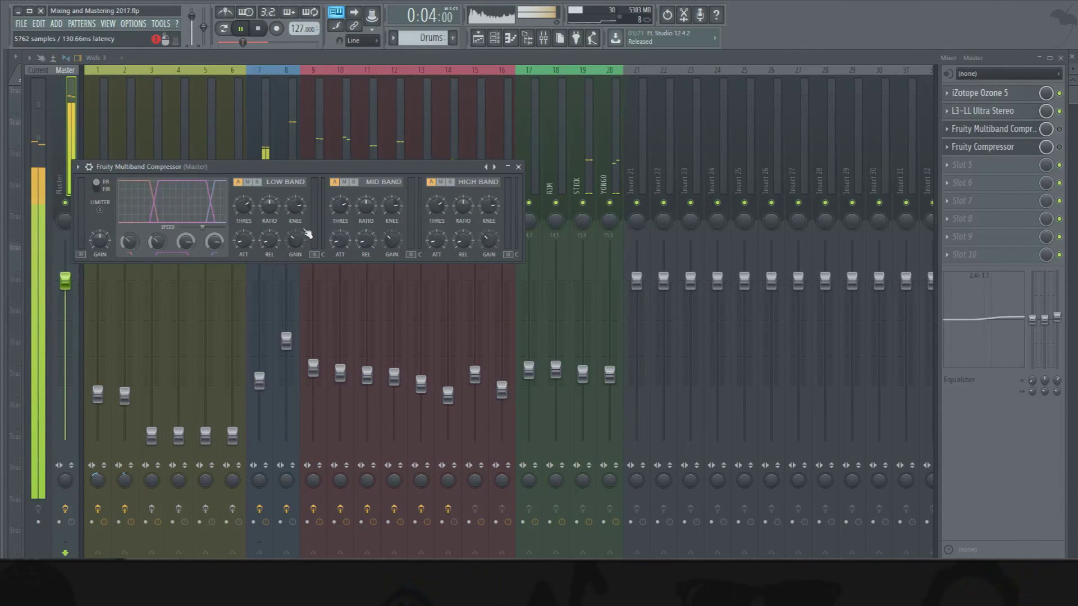
click(980, 93)
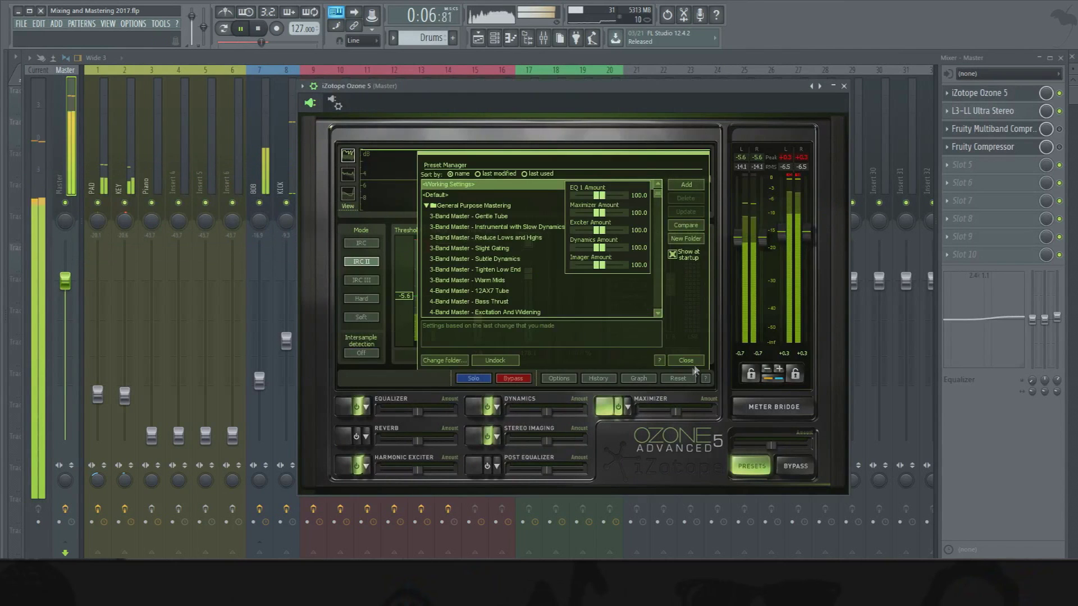
click(696, 362)
key(space)
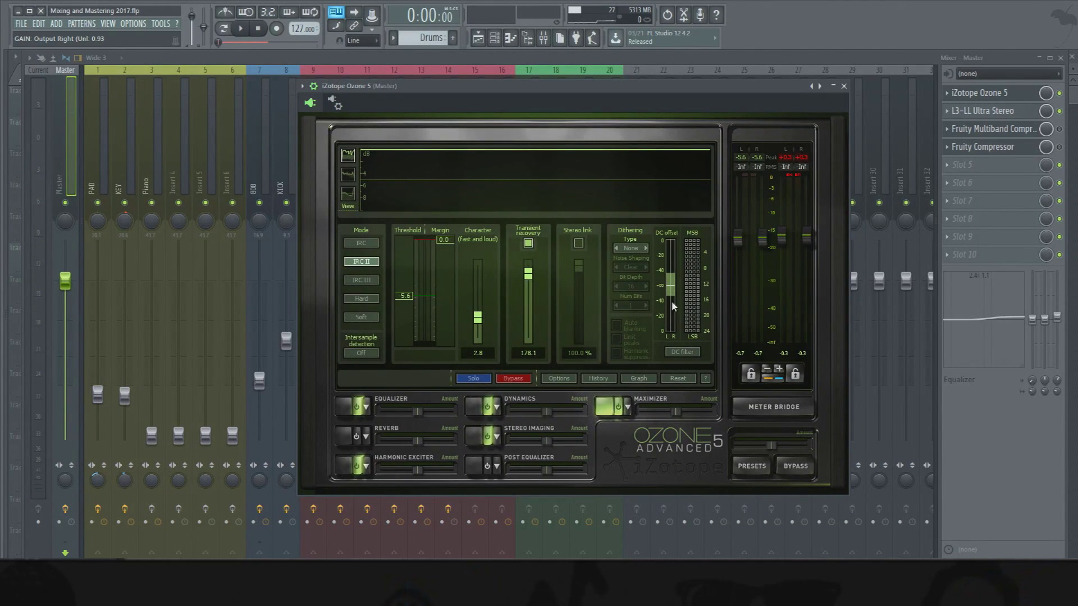
Step: Set Ozone 5's EQ low shelf to about 24 Hz and 1.5 dB and its high shelf to 1.6 dB, checking during playback, and close it
key(space)
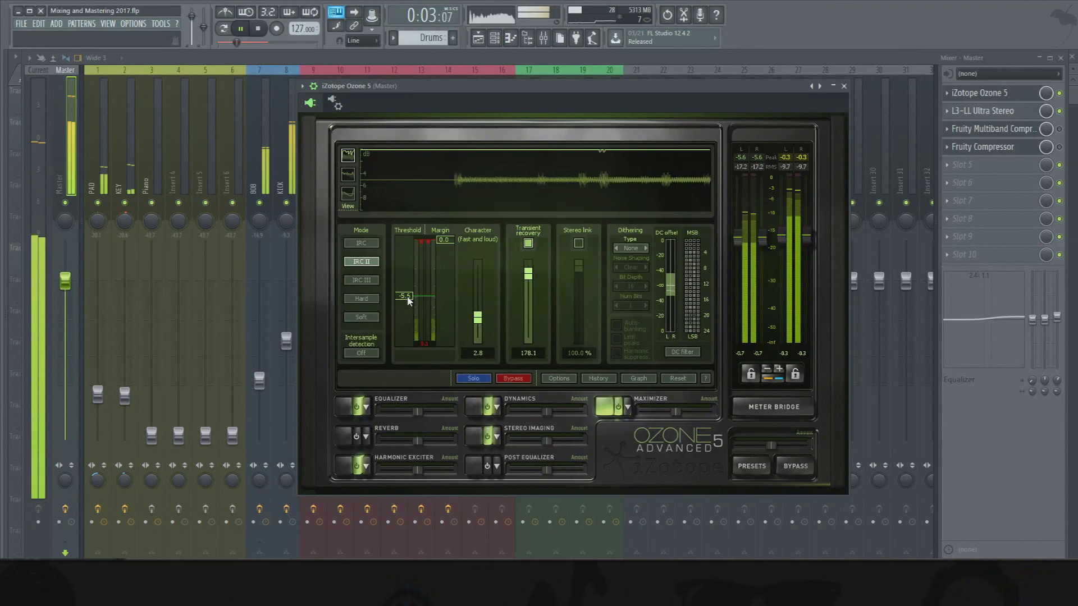
key(space)
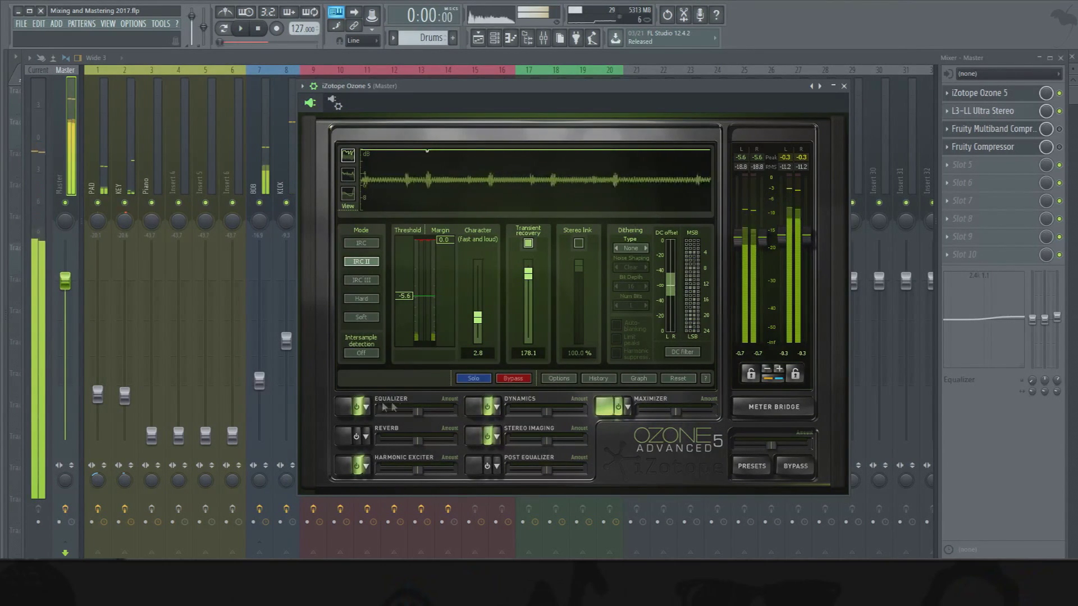
click(336, 404)
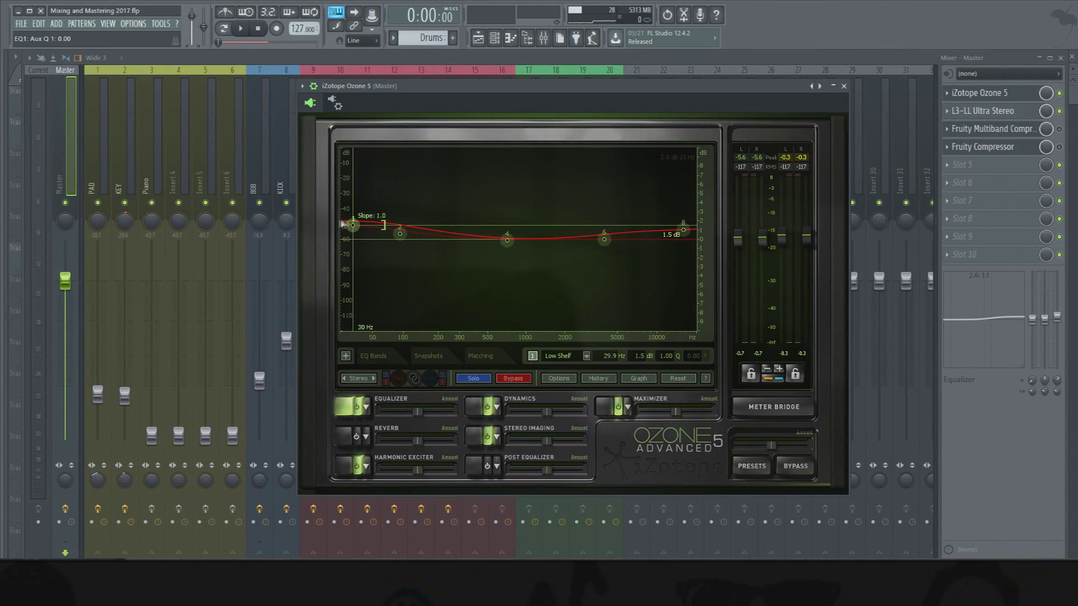
drag(352, 230, 346, 228)
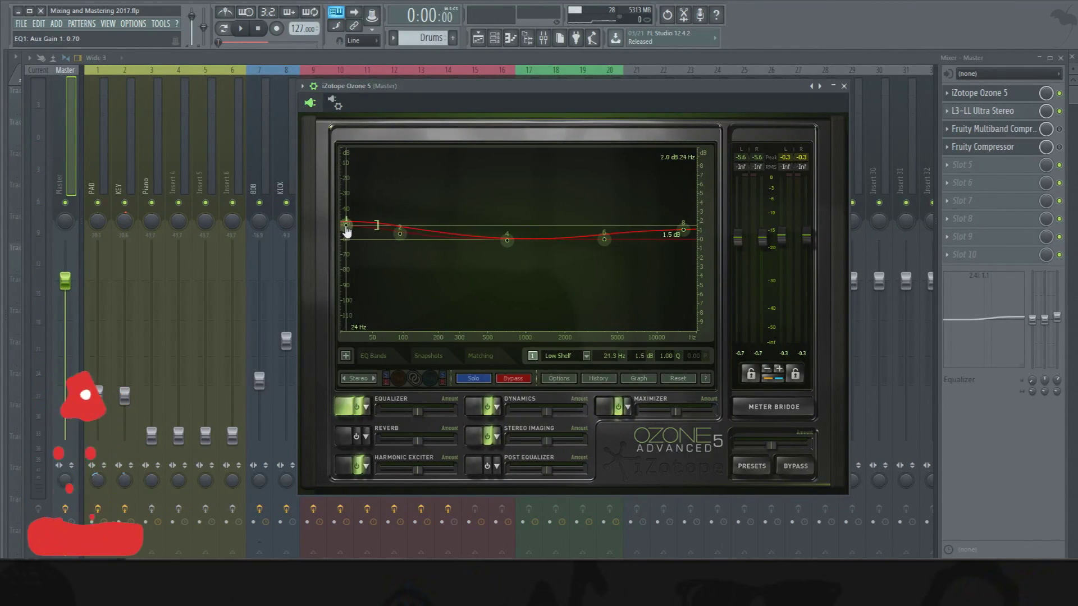
key(space)
click(683, 228)
drag(686, 228, 685, 224)
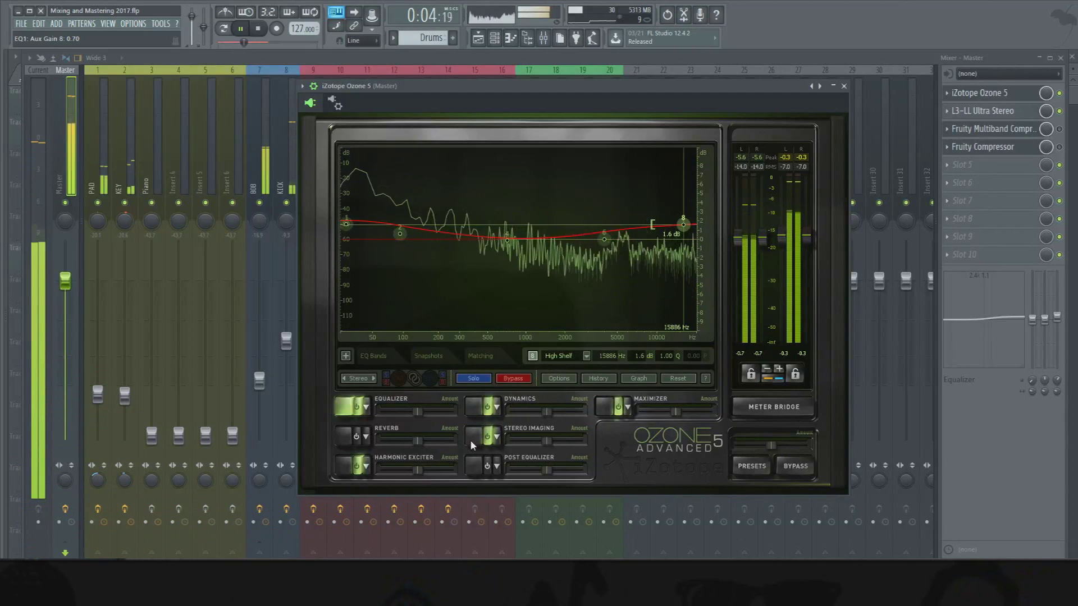
click(560, 40)
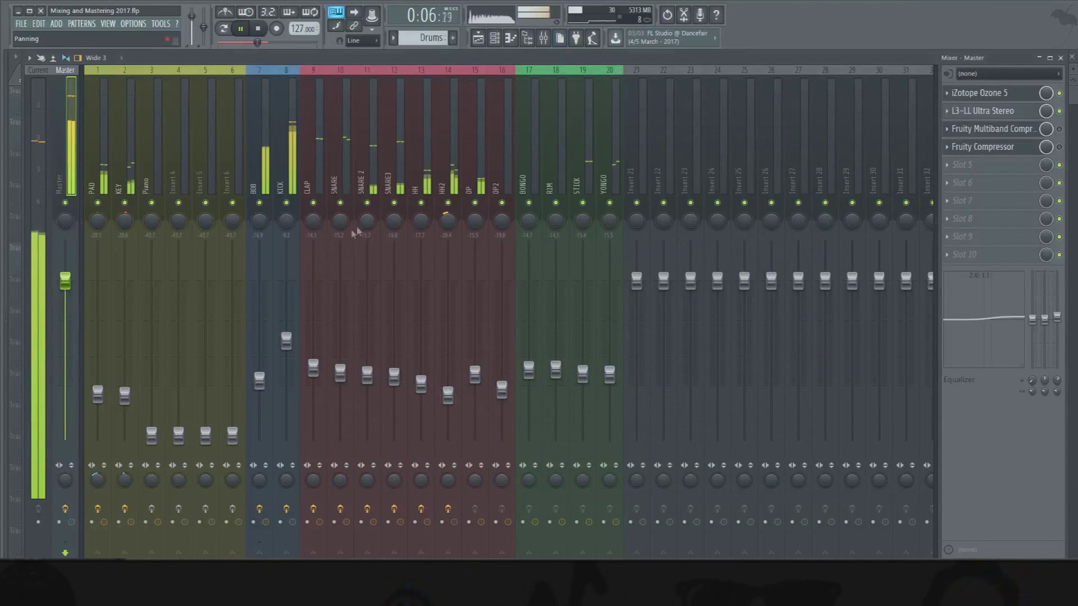
Step: Select CLAP through SNARE3, raise their faders together slightly until SNARE 2 is at about -15.4 dB, and restart playback
key(space)
drag(317, 186, 365, 185)
click(402, 312)
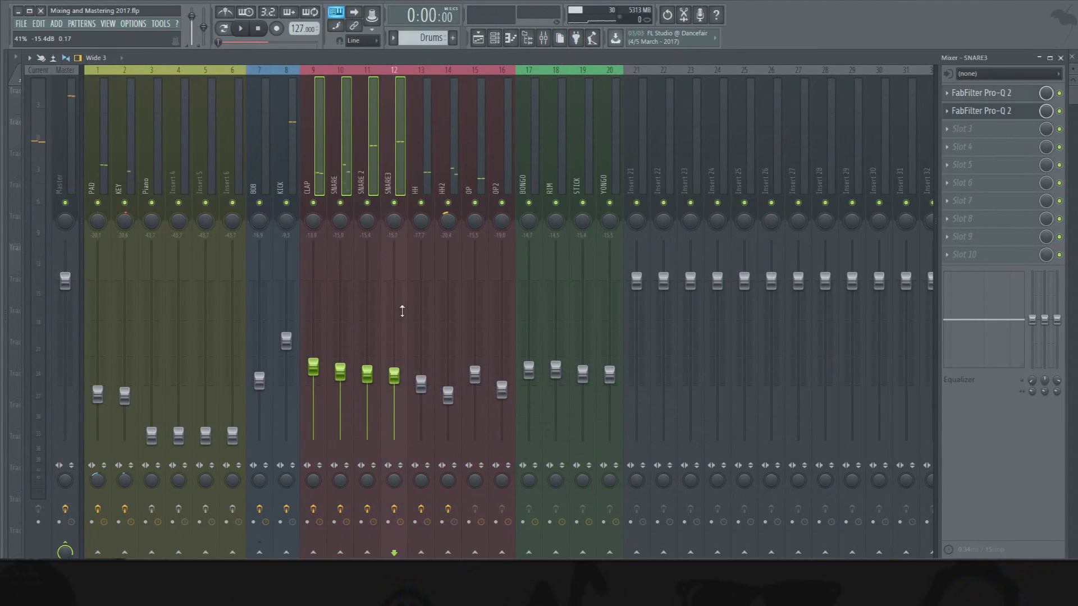
key(space)
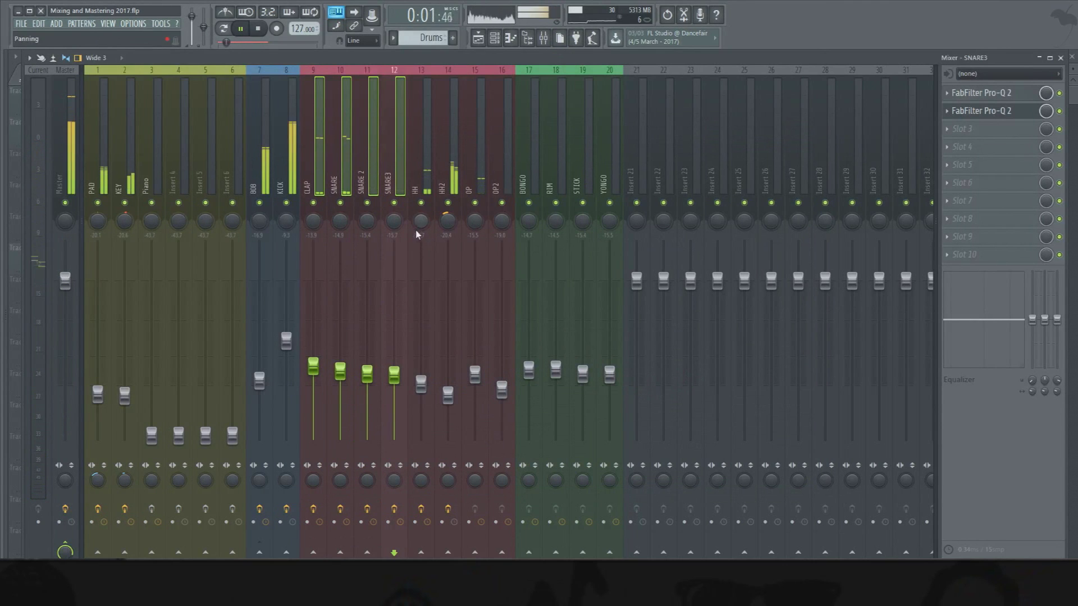
Step: Select SNARE3 alone and fine-tune its fader during playback
click(386, 177)
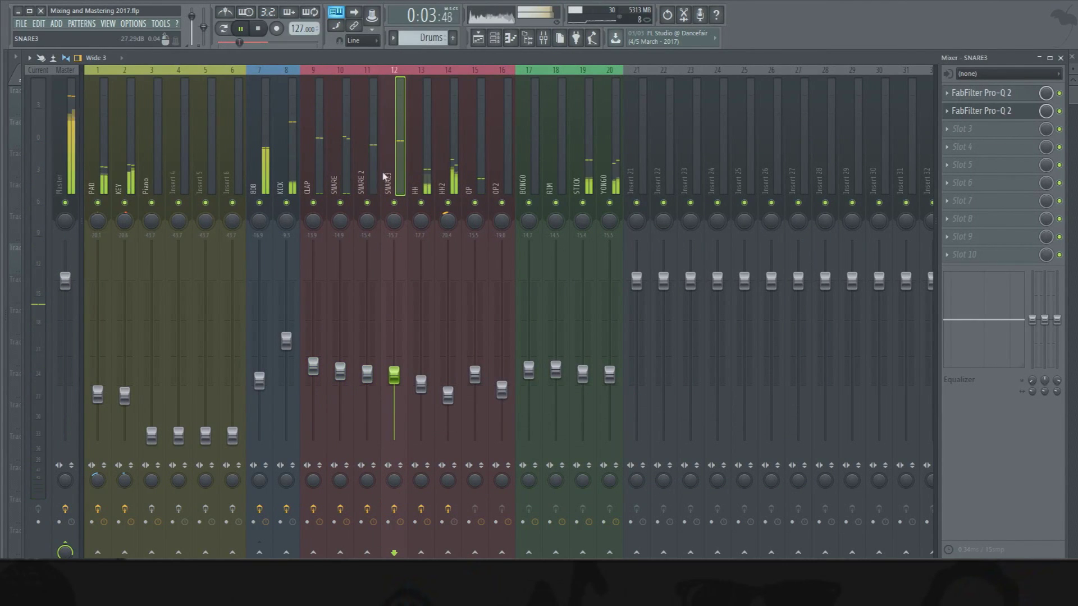
ctrl+shift+click(374, 180)
click(397, 264)
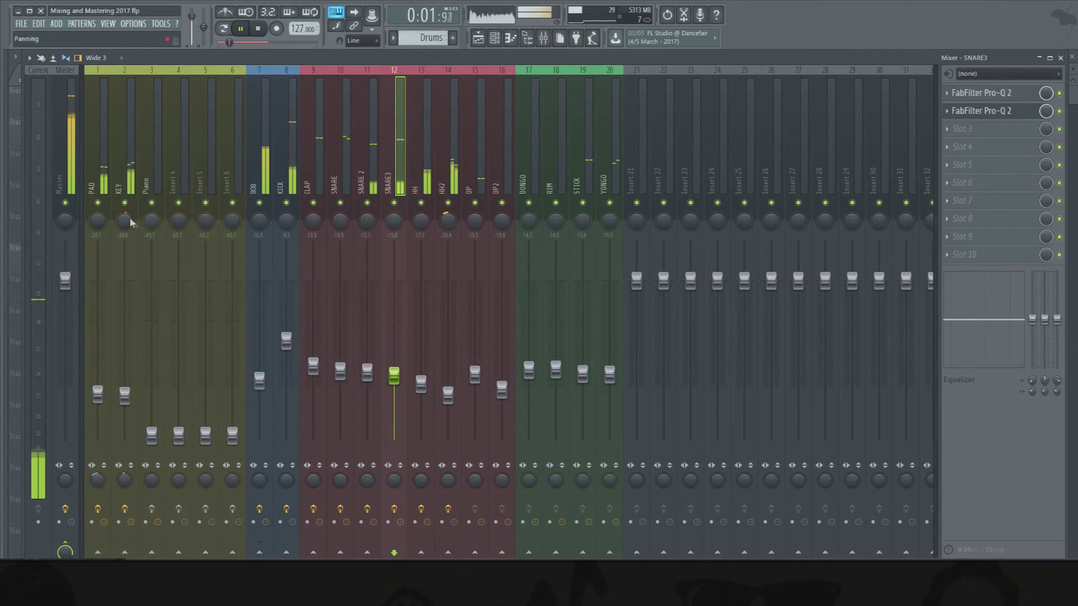
Step: Set the KICK fader to -8.4 dB during playback
click(284, 341)
drag(278, 345, 286, 322)
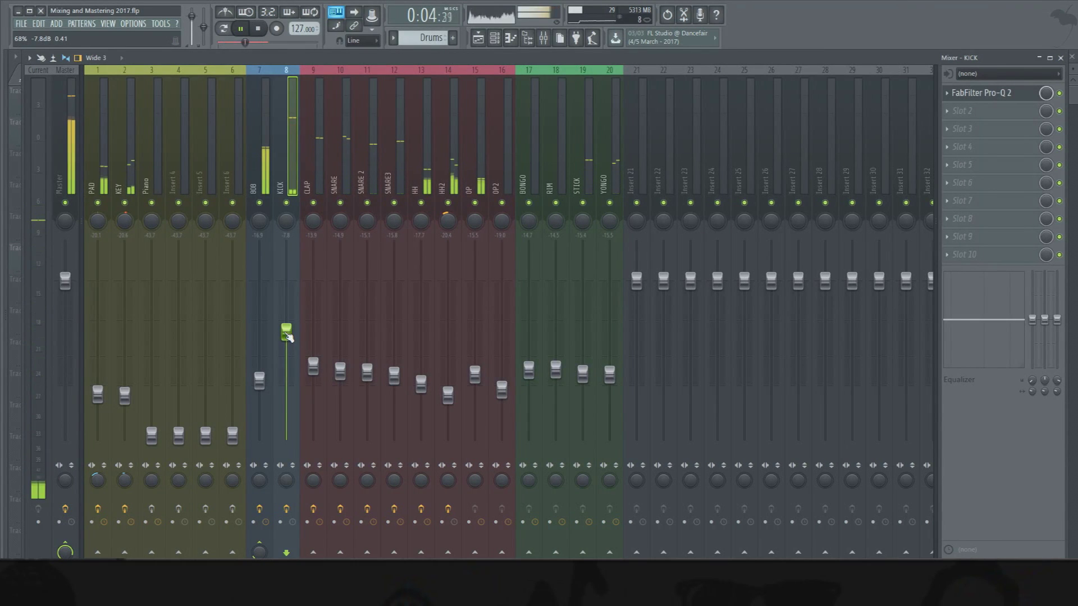
drag(288, 335, 288, 340)
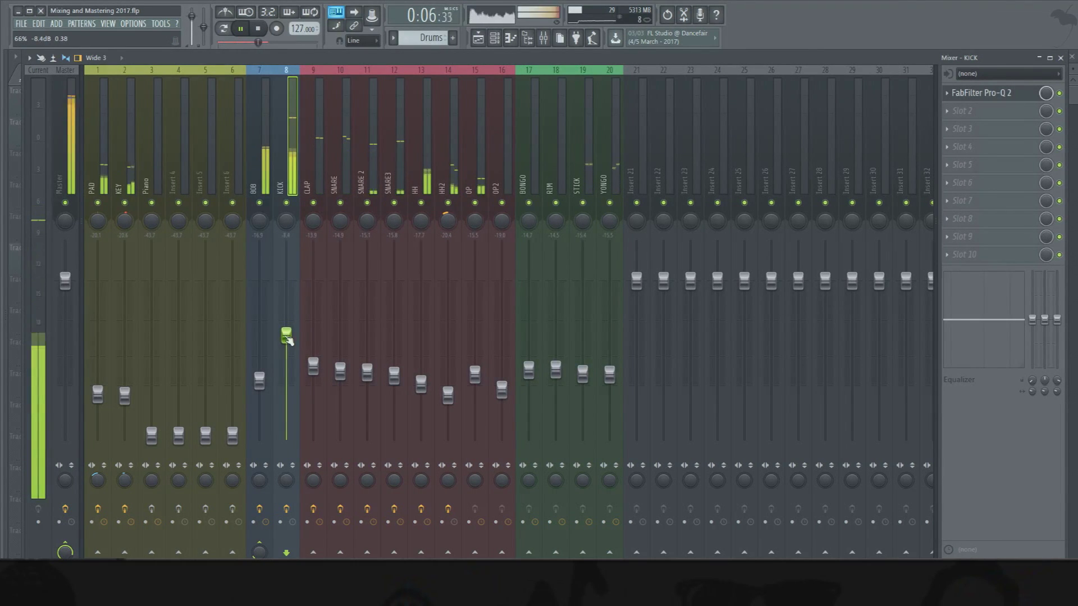
Step: Open L3-LL Ultra Stereo on the Master and fine-tune its threshold around -2.8
click(75, 145)
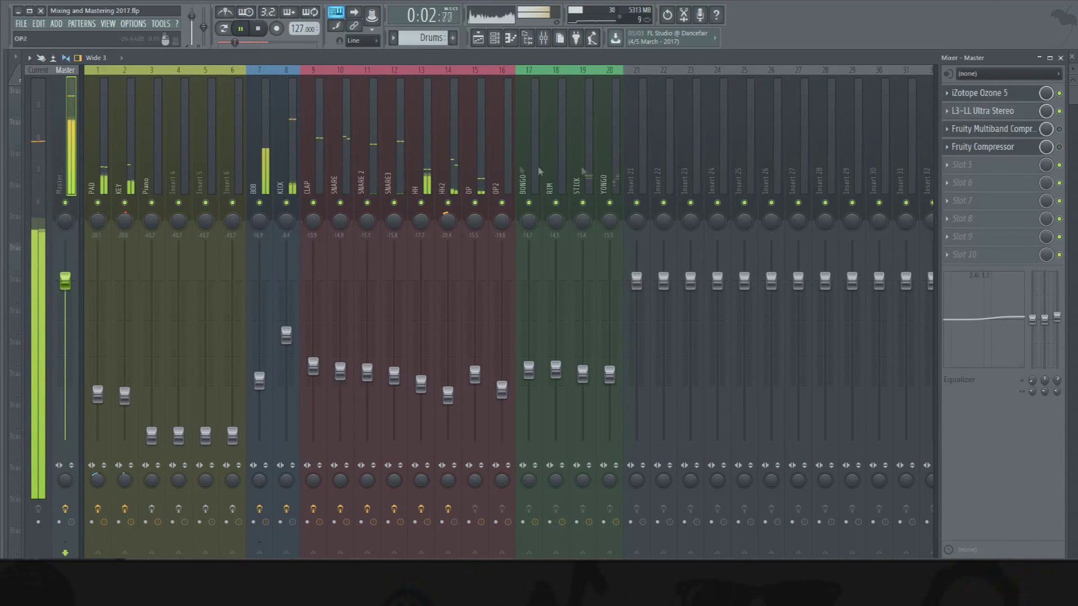
click(983, 111)
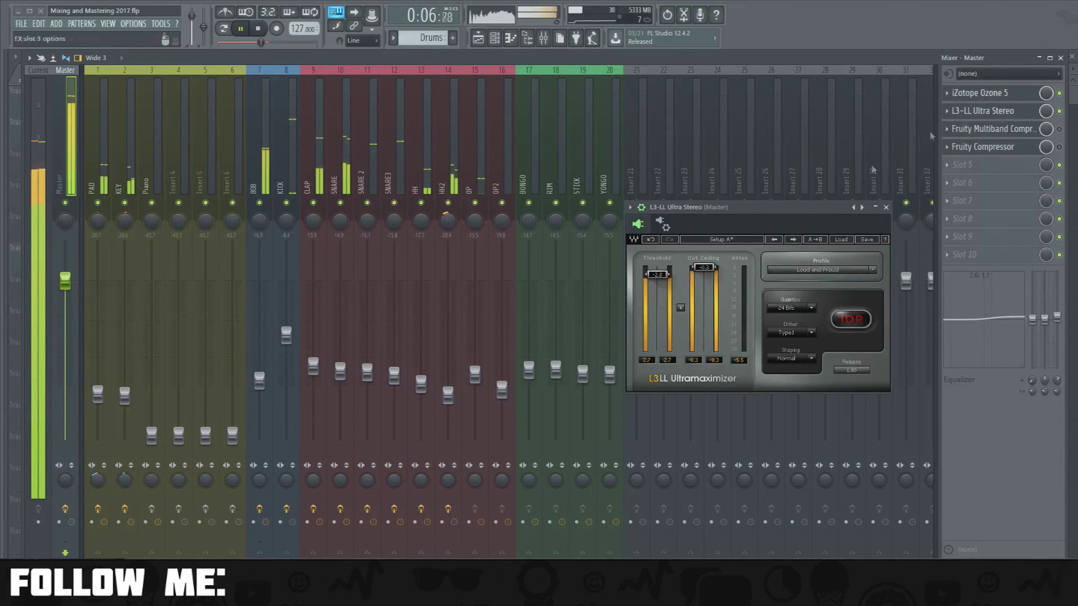
drag(658, 277, 659, 276)
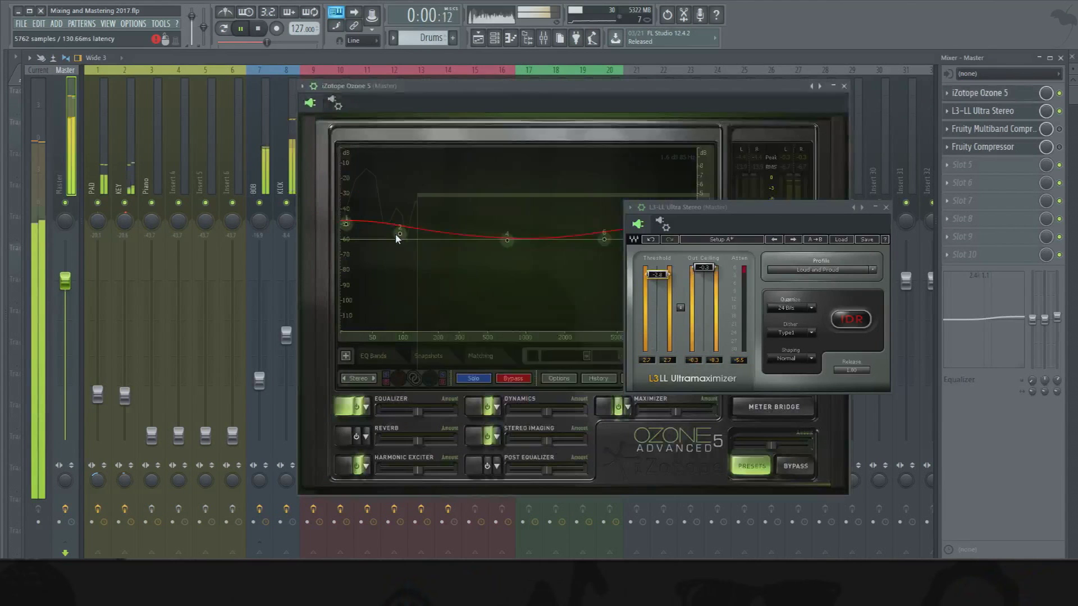
Step: Close the L3-LL limiter window and Ozone 5's preset manager, set the Maximizer threshold to -5.4 dB, and stop playback
click(751, 466)
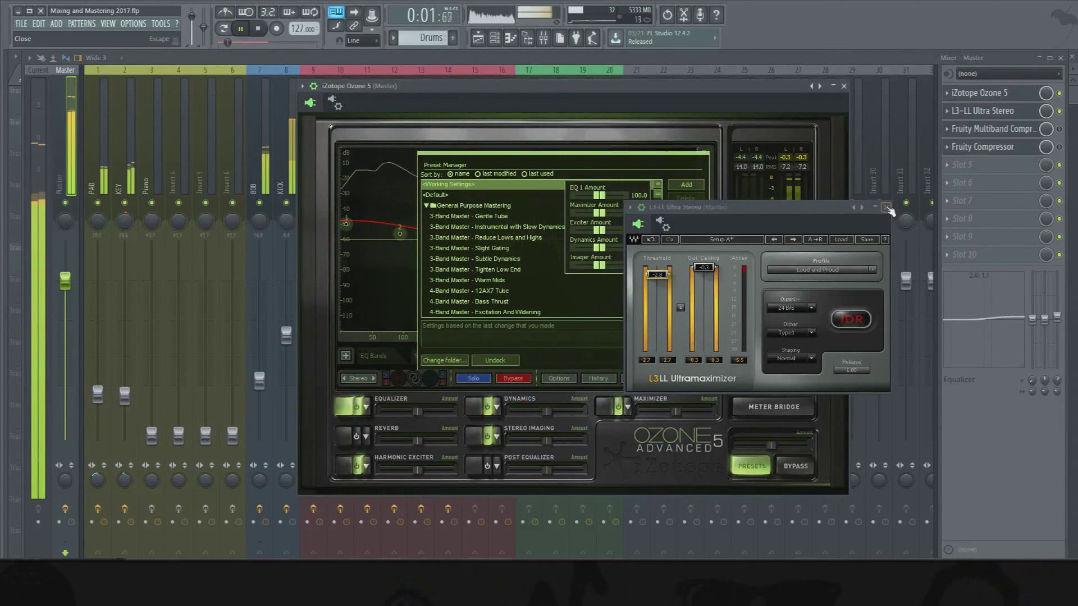
click(887, 207)
click(685, 361)
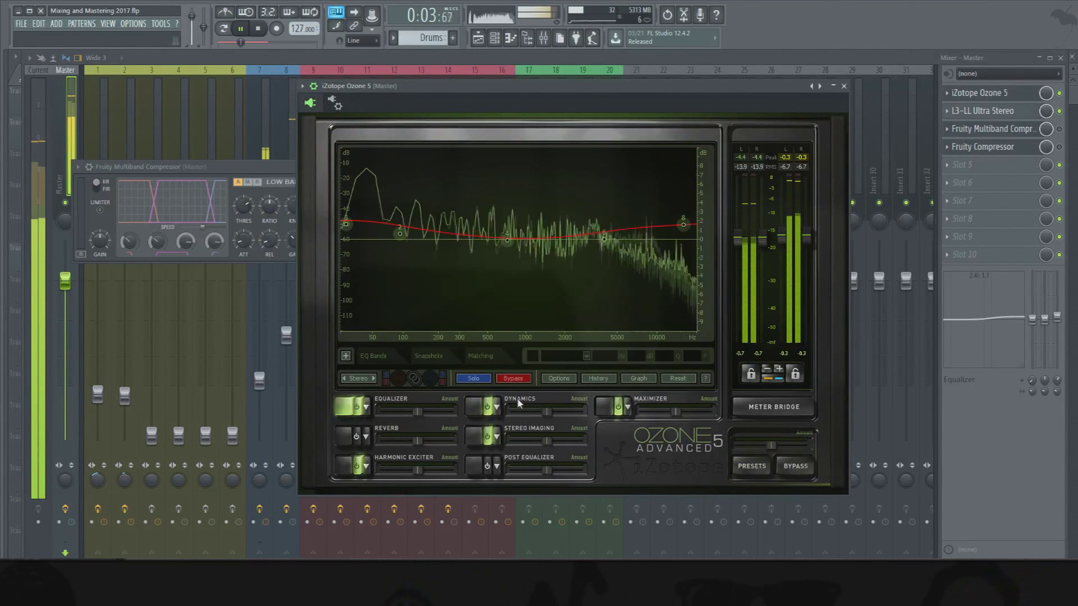
click(596, 408)
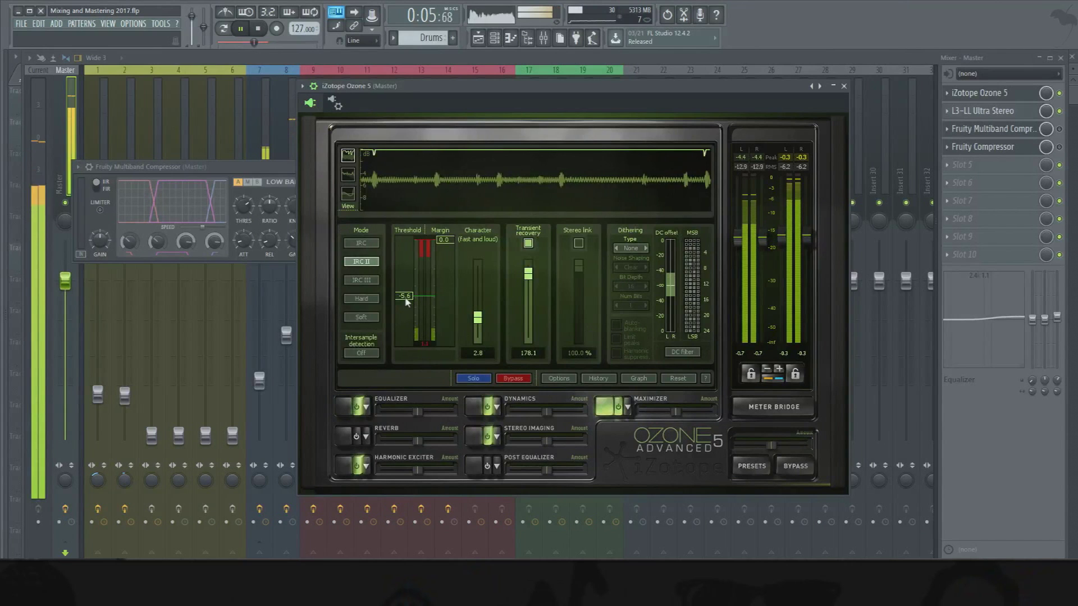
drag(407, 301, 413, 302)
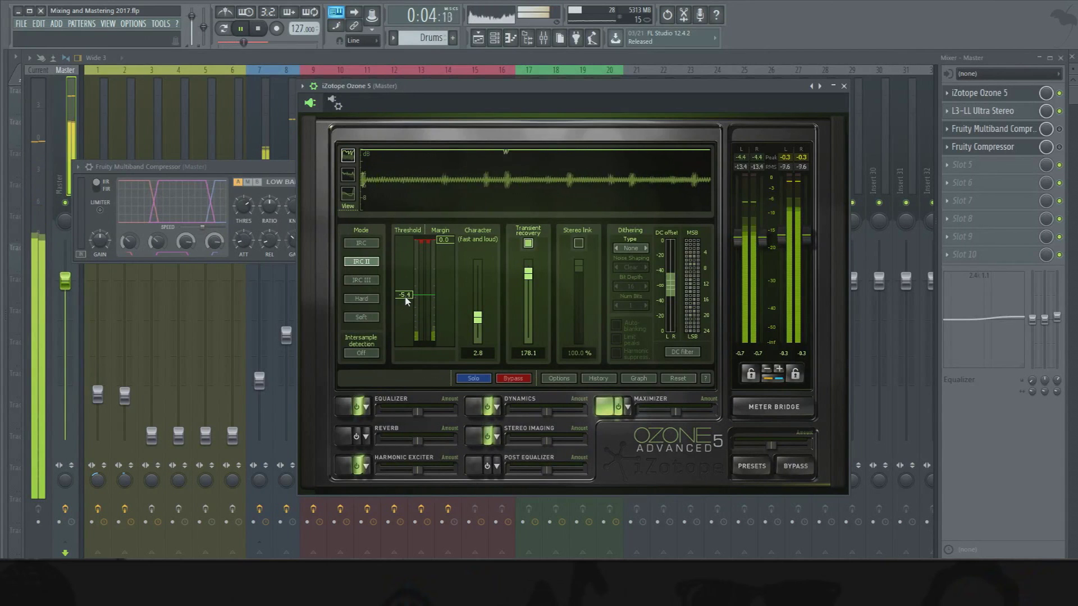
key(space)
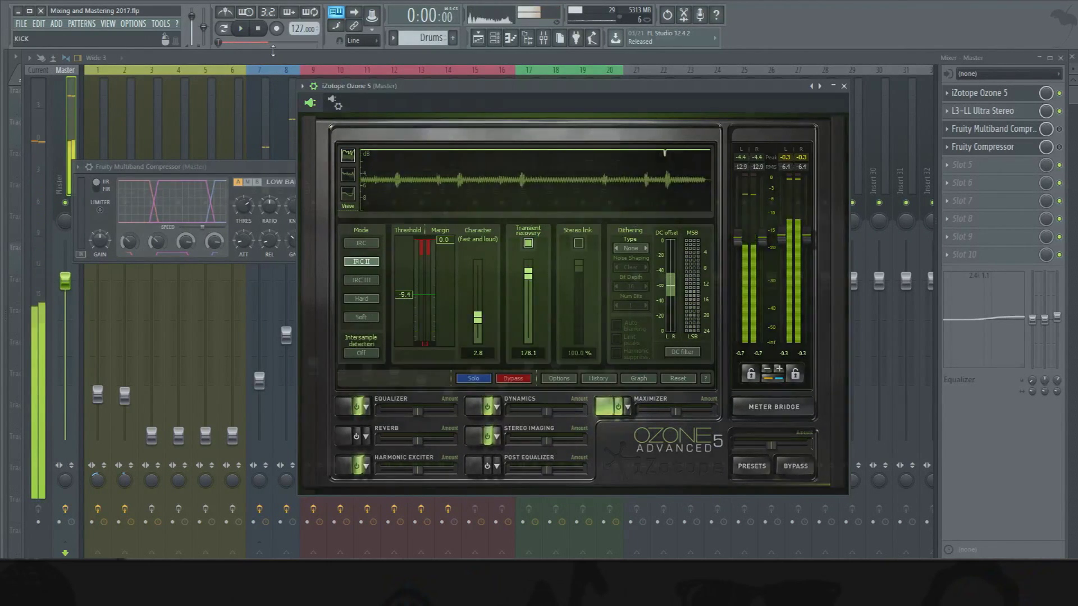
Step: Select PAD, KEY and all tracks from 808 to YONGO, and lower their faders together until KICK is at about -8.8 dB
key(F12)
drag(620, 190, 263, 195)
drag(122, 185, 87, 182)
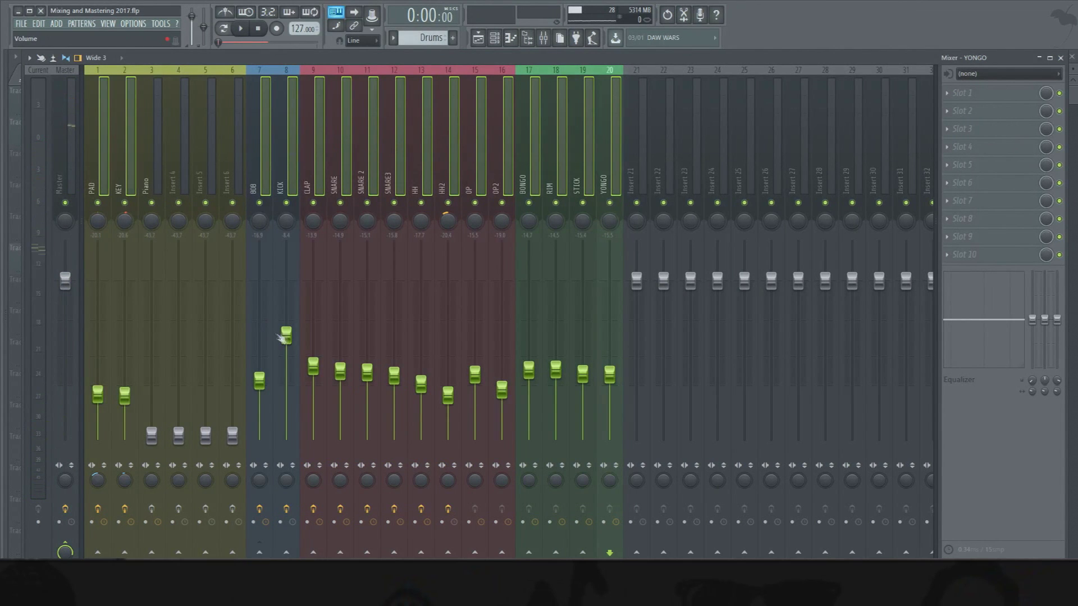
drag(285, 335, 286, 337)
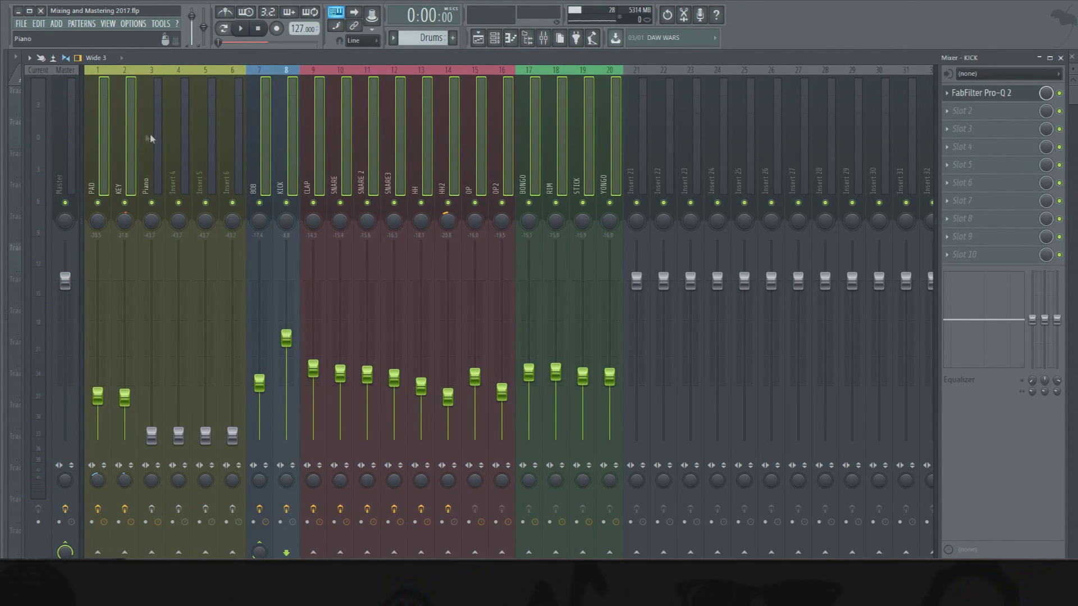
Step: Reopen Ozone 5 on the Master, dismiss the preset manager, set the Maximizer threshold to -5.7 dB during playback, and close the plugin
click(61, 150)
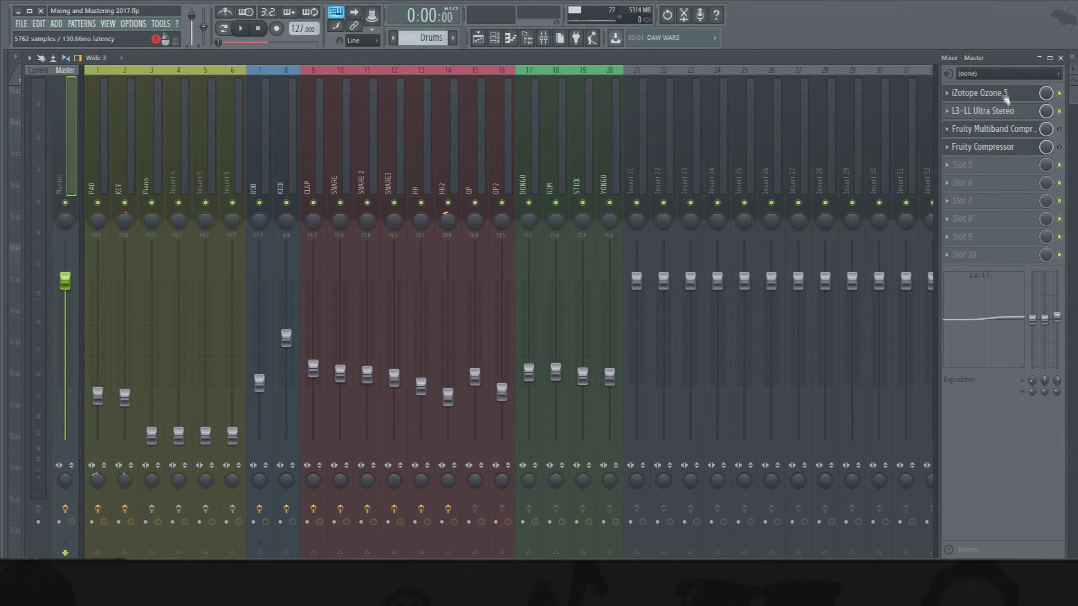
click(1003, 94)
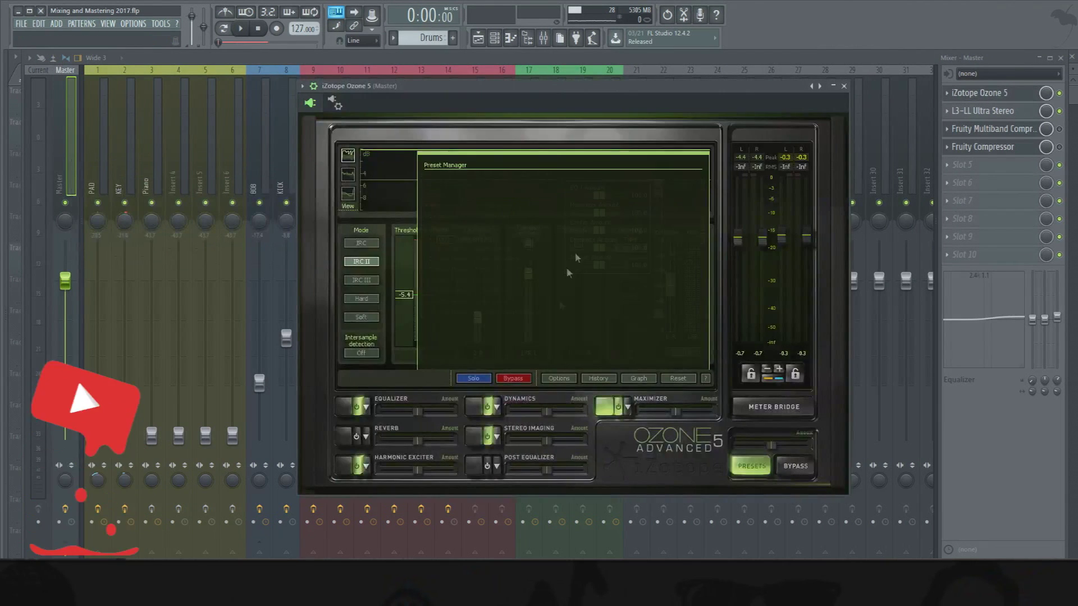
click(687, 363)
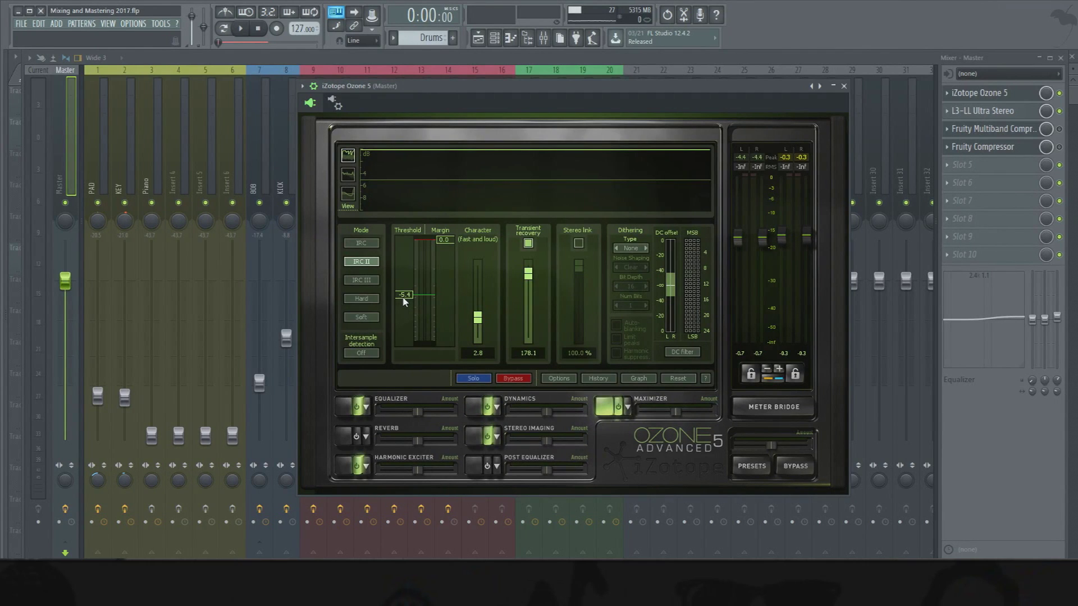
key(space)
drag(404, 300, 405, 302)
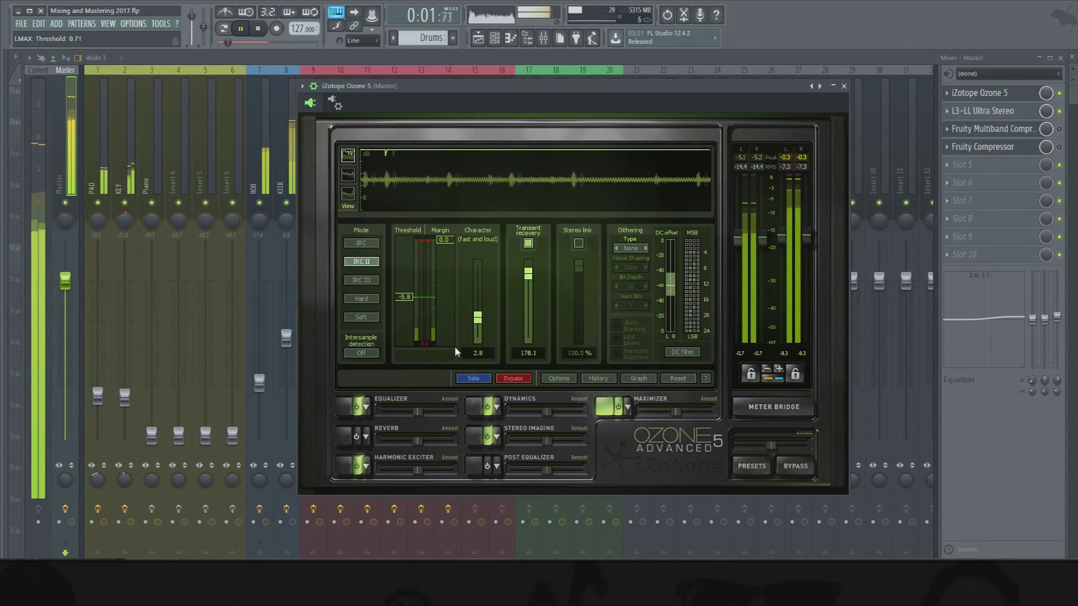
drag(406, 298, 408, 300)
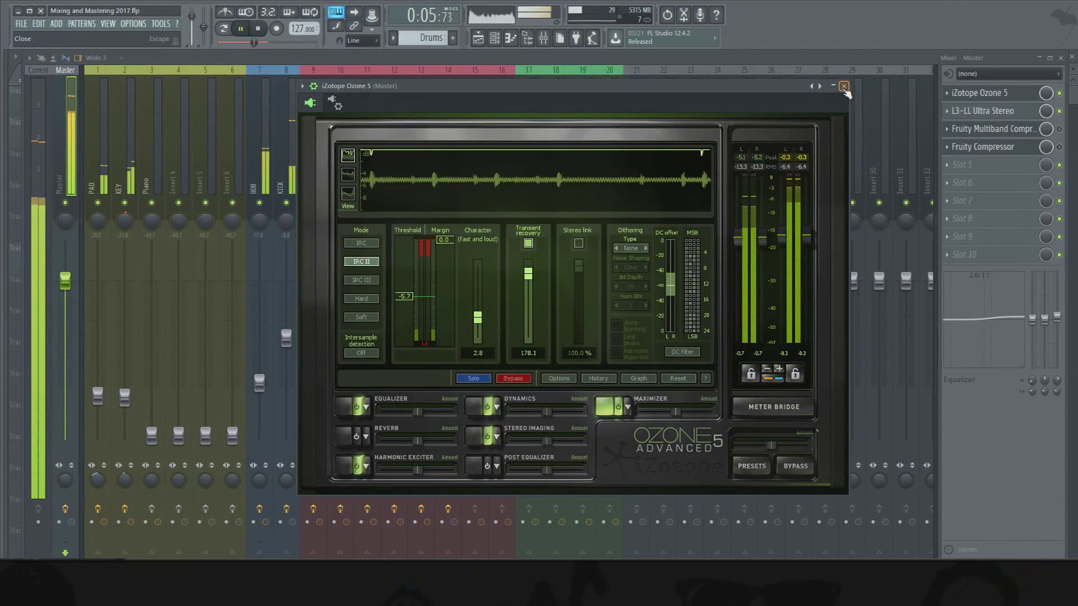
click(844, 86)
key(Escape)
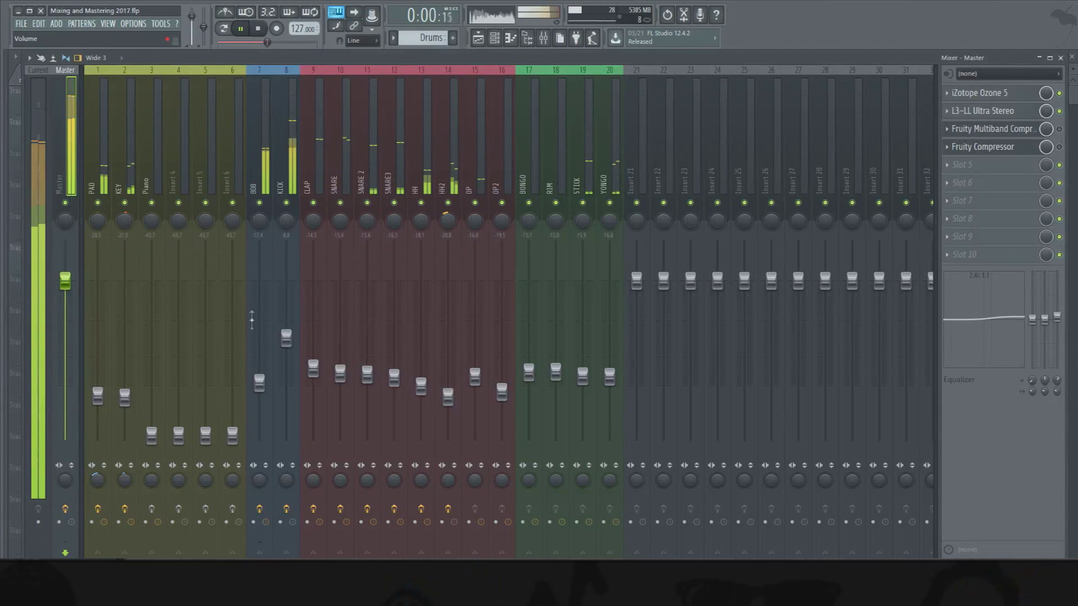
Step: Lower the KICK fader to -9.0 dB during playback and nudge it back up slightly
click(285, 340)
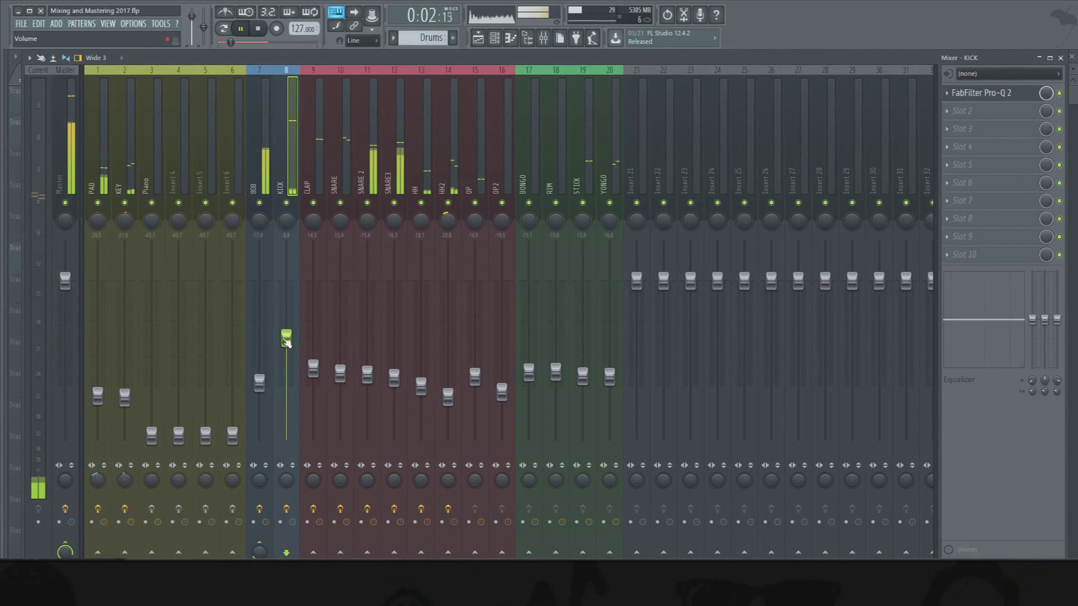
drag(286, 342, 288, 343)
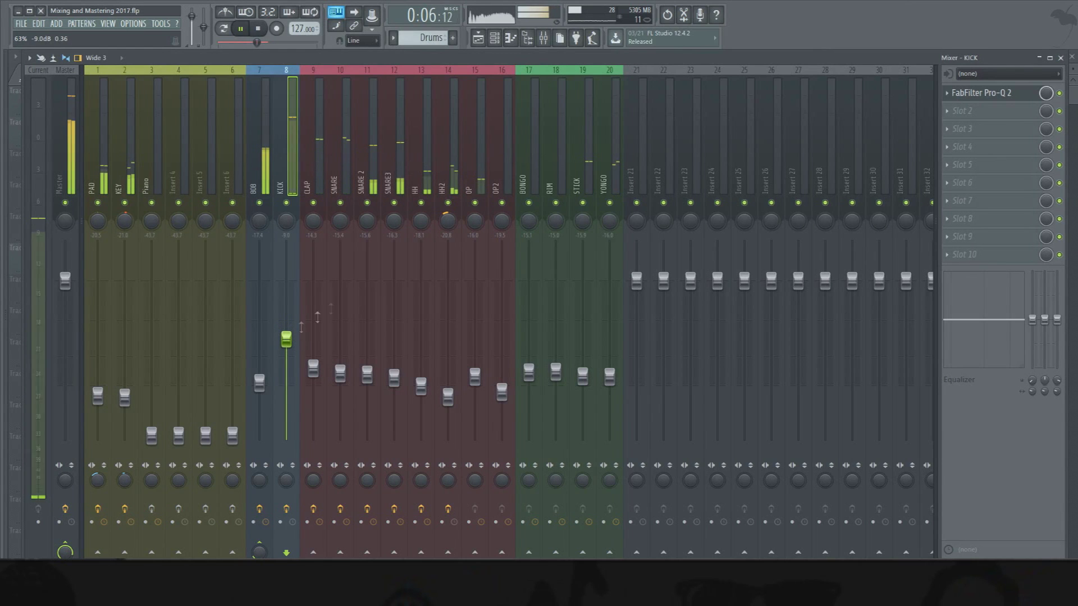
drag(286, 345, 286, 344)
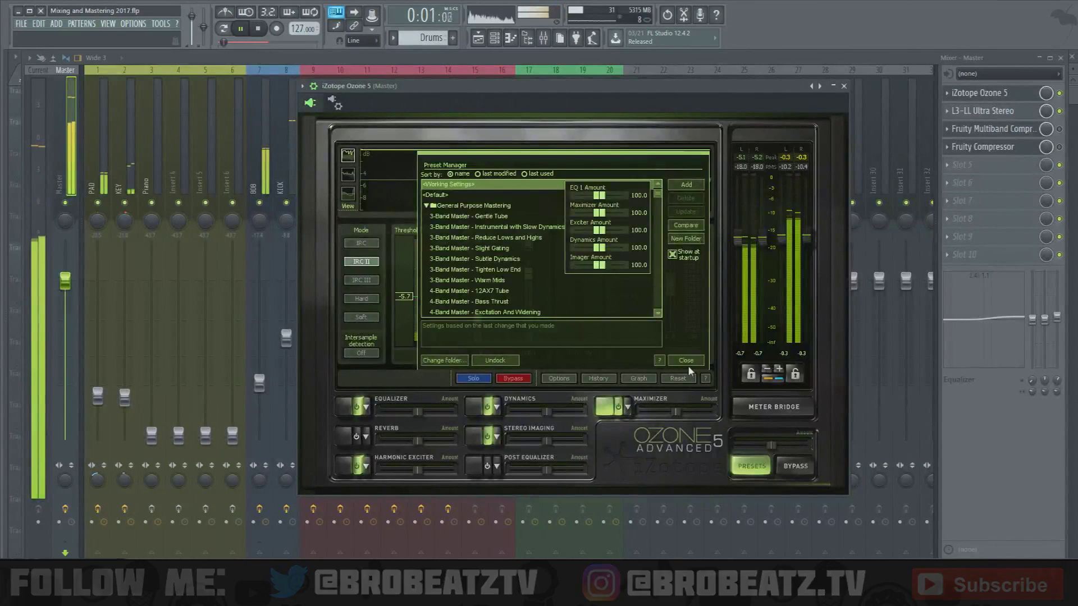
Step: Adjust Ozone 5's Maximizer threshold to about -5.4 dB during playback
drag(404, 297, 406, 296)
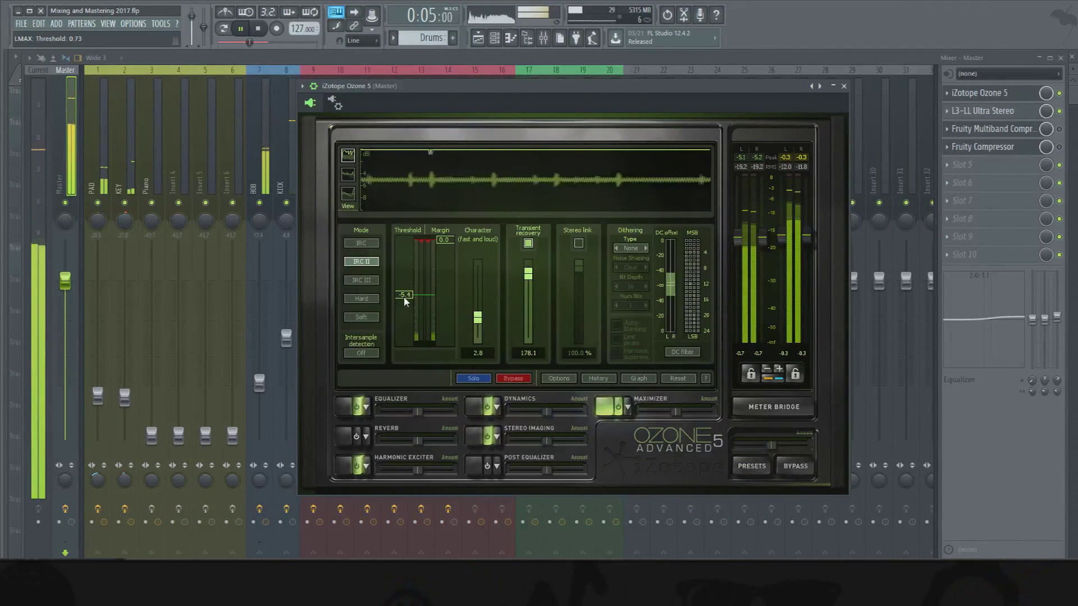
drag(408, 300, 407, 298)
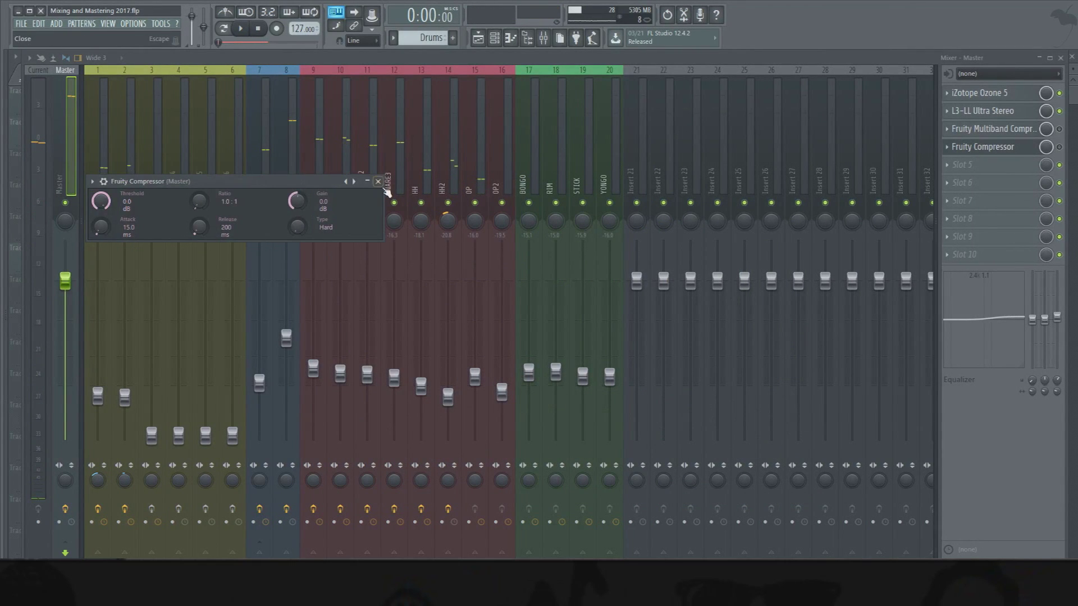
Step: Swap Fruity Compressor for Fruity Multiband Compressor on the Master, load its Mastering 2.4dB preset, audition it, and close it
click(378, 182)
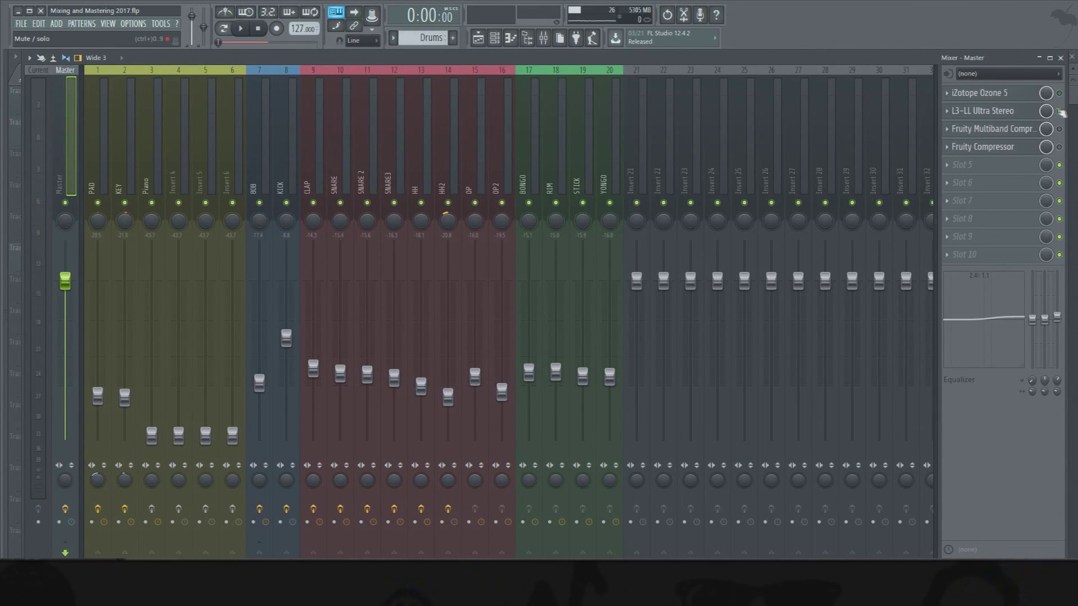
click(1030, 135)
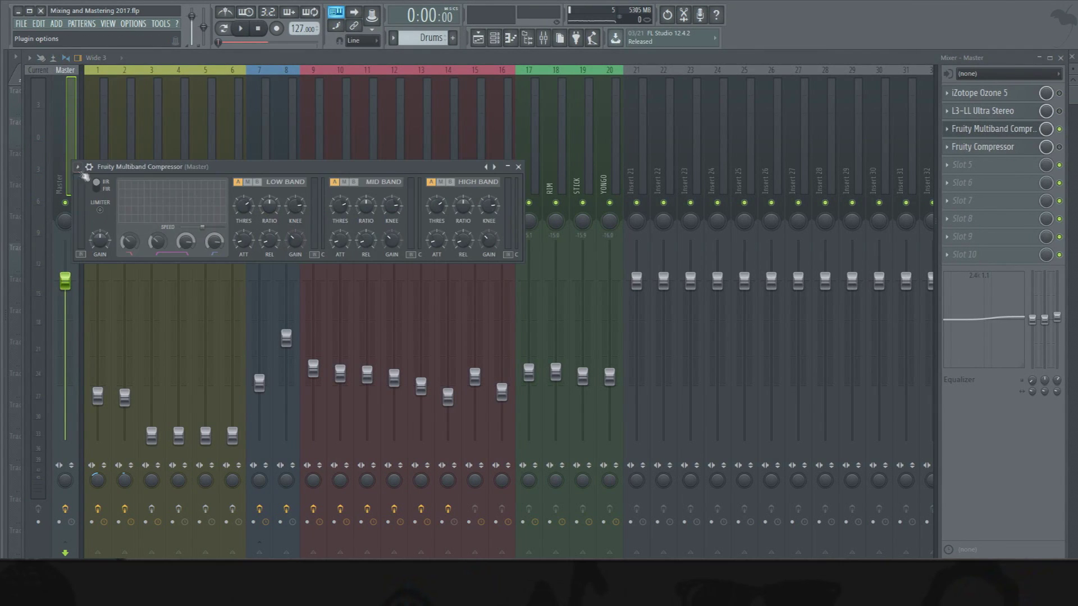
click(78, 168)
mouse_move(119, 201)
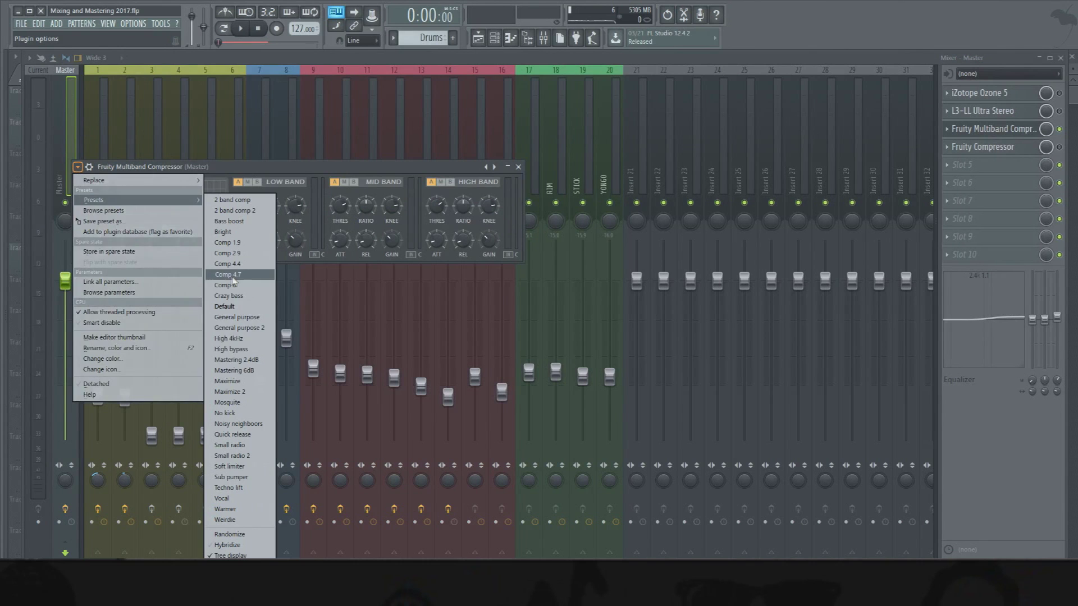
click(234, 361)
key(space)
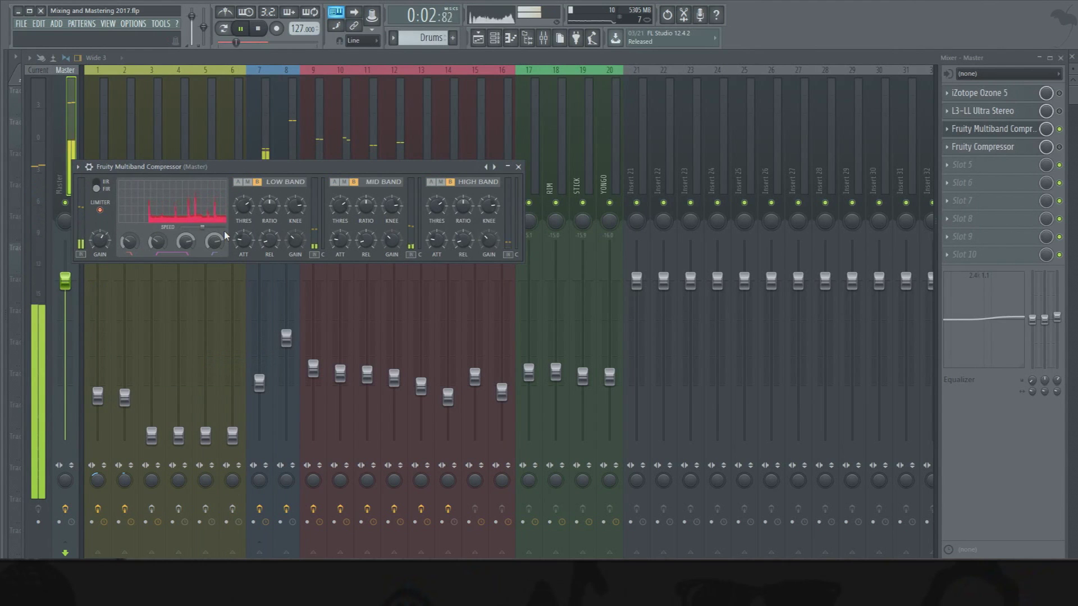
drag(480, 171, 828, 131)
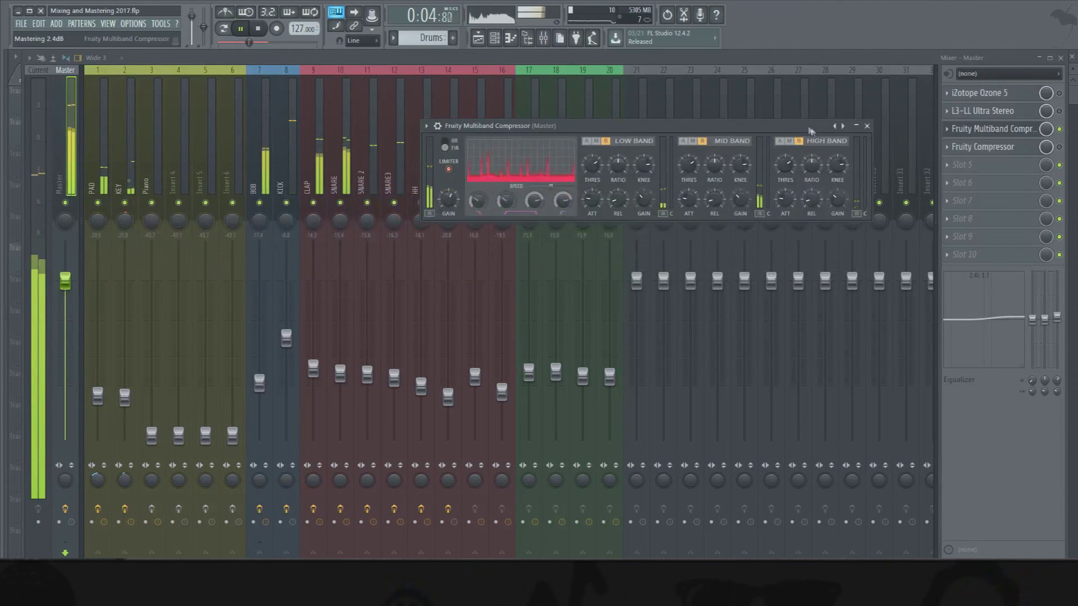
key(space)
click(867, 126)
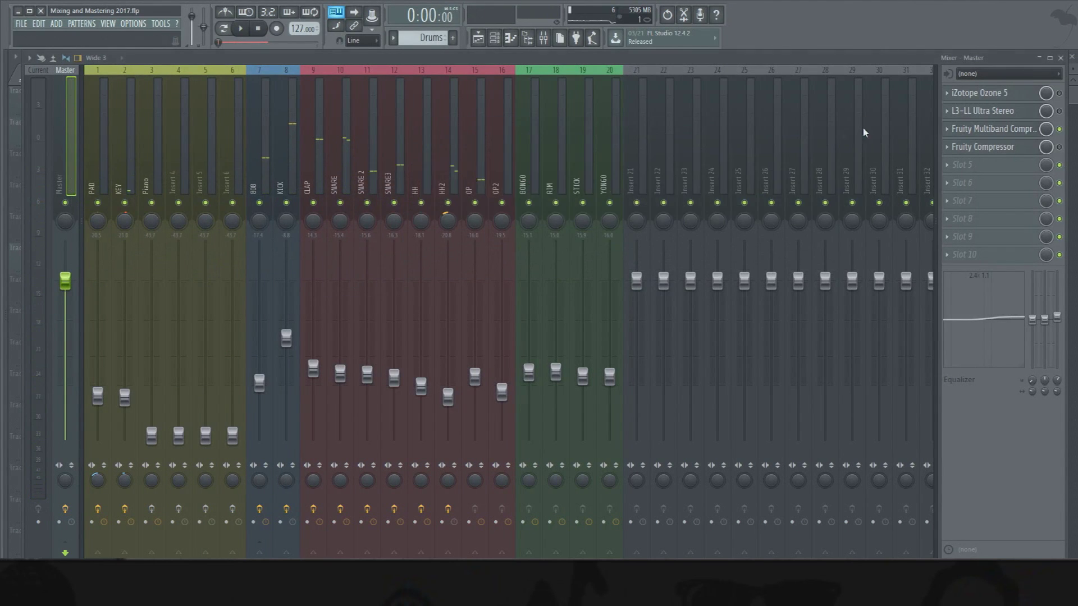
Step: Select PAD, KEY and all tracks from 808 to YONGO, and raise their faders together slightly during playback
drag(612, 175, 259, 185)
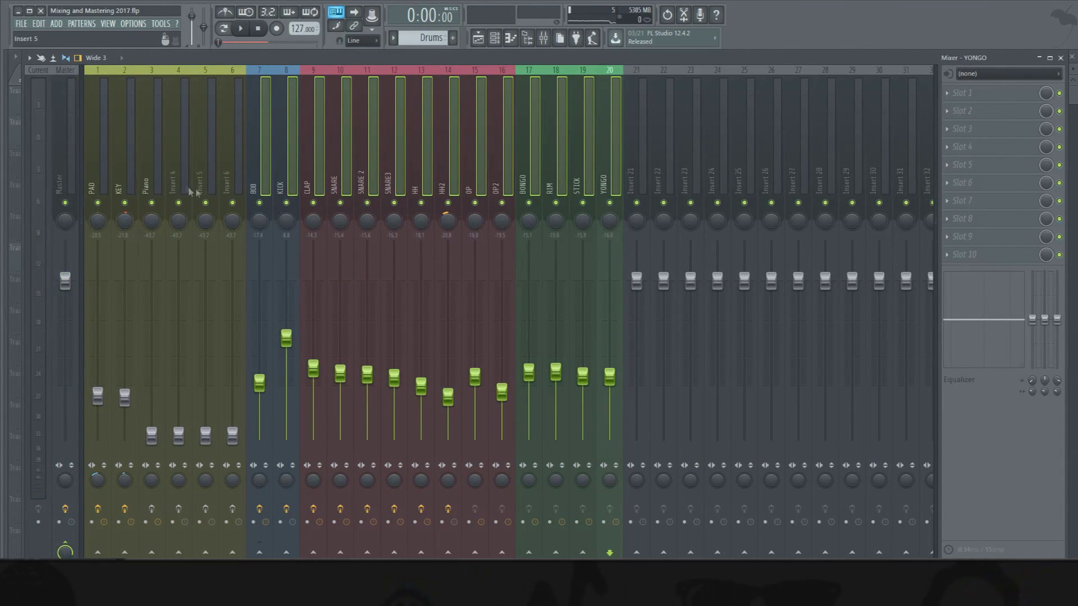
ctrl+click(124, 178)
ctrl+click(98, 178)
key(space)
mouse_move(286, 338)
mouse_down()
mouse_move(286, 291)
mouse_move(287, 337)
mouse_up()
key(space)
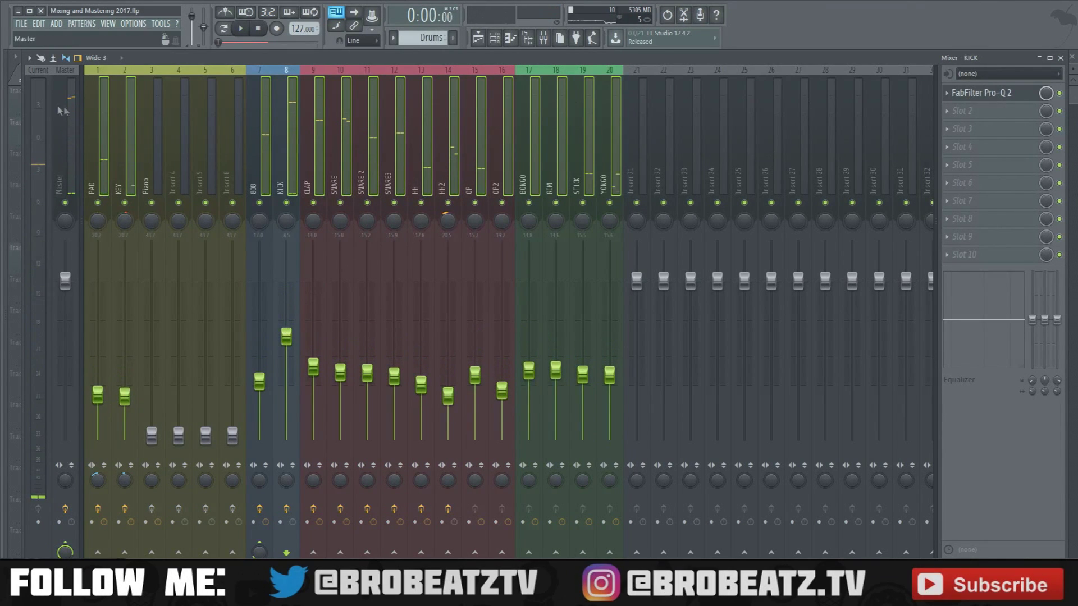
Step: Open Fruity Compressor on the Master and set threshold -0.3 dB, ratio 2.2:1, attack 0.0 ms, release 33 ms and type Medium
click(66, 127)
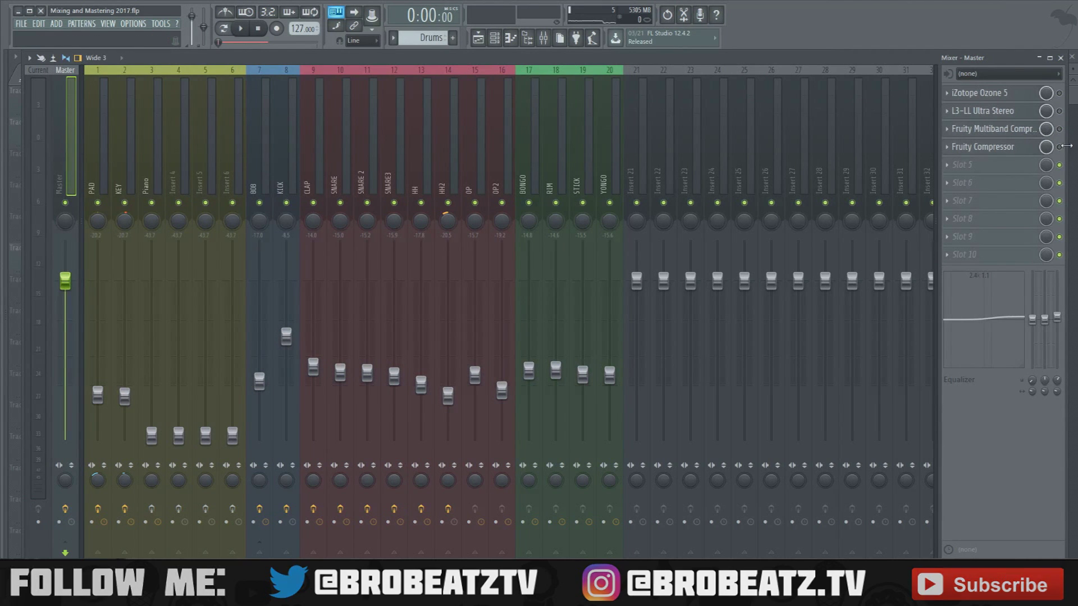
click(993, 148)
drag(213, 181, 325, 157)
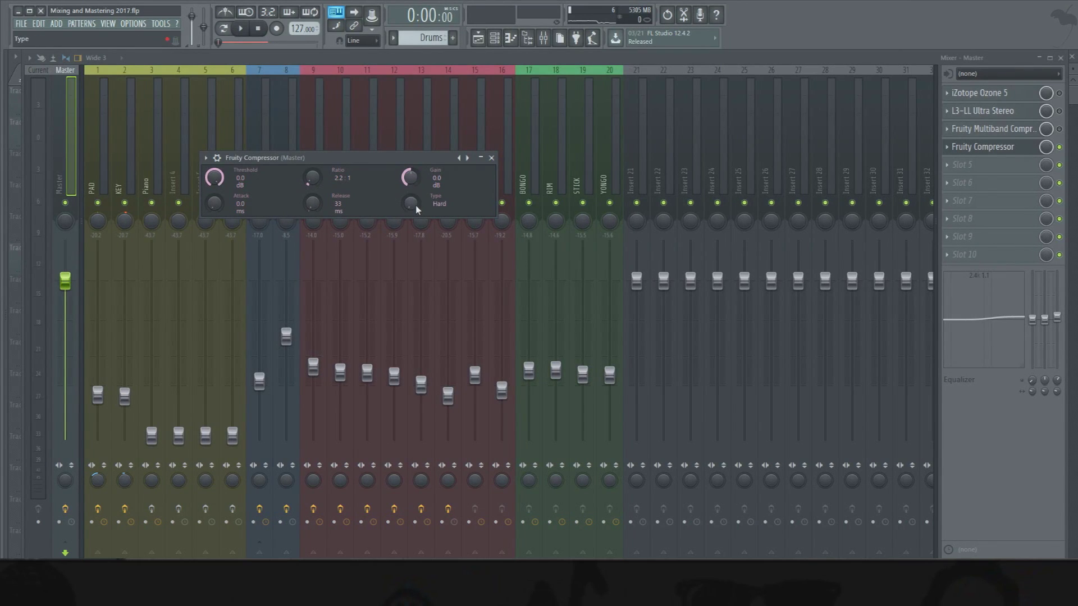
scroll(412, 205, up, 1)
key(space)
Step: Try a gain of 8.1 dB on Fruity Compressor during playback, reset the gain, and close the plugin
mouse_move(412, 183)
mouse_down()
mouse_move(412, 162)
mouse_move(413, 182)
mouse_up()
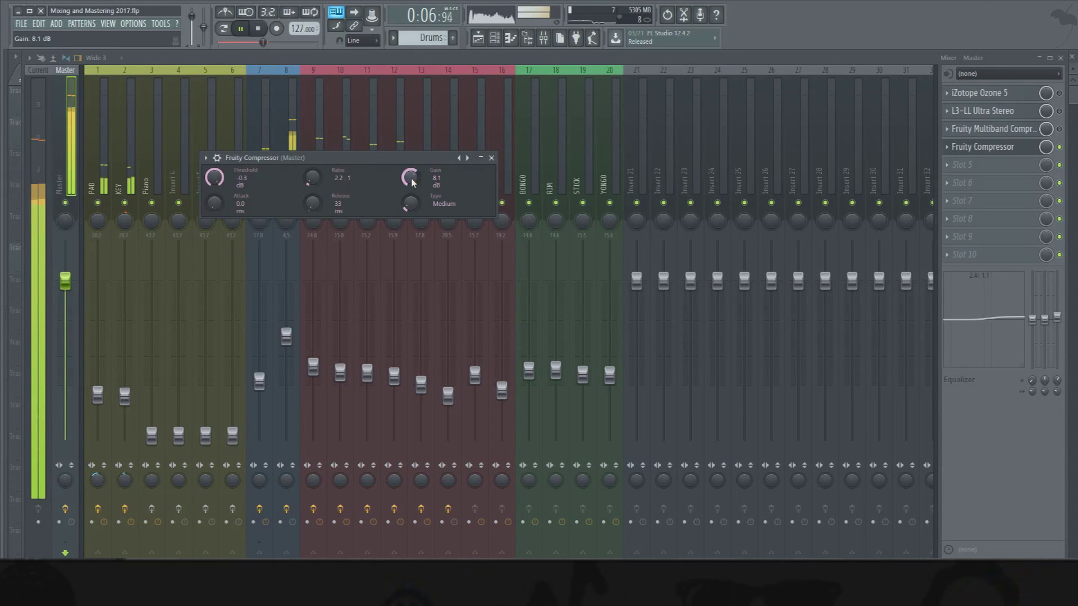
right_click(412, 179)
click(428, 184)
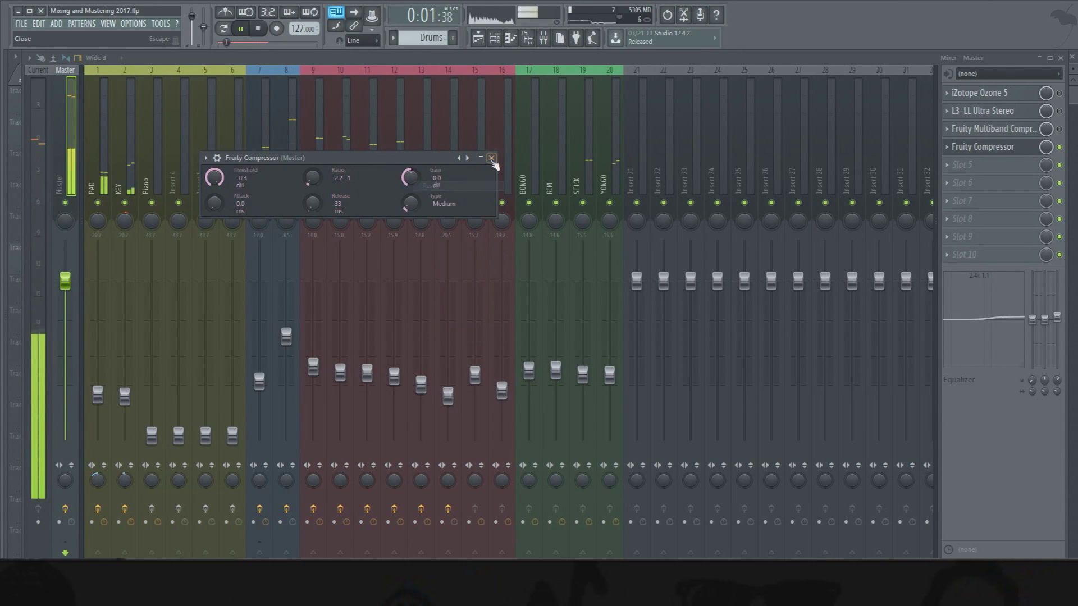
click(492, 158)
key(space)
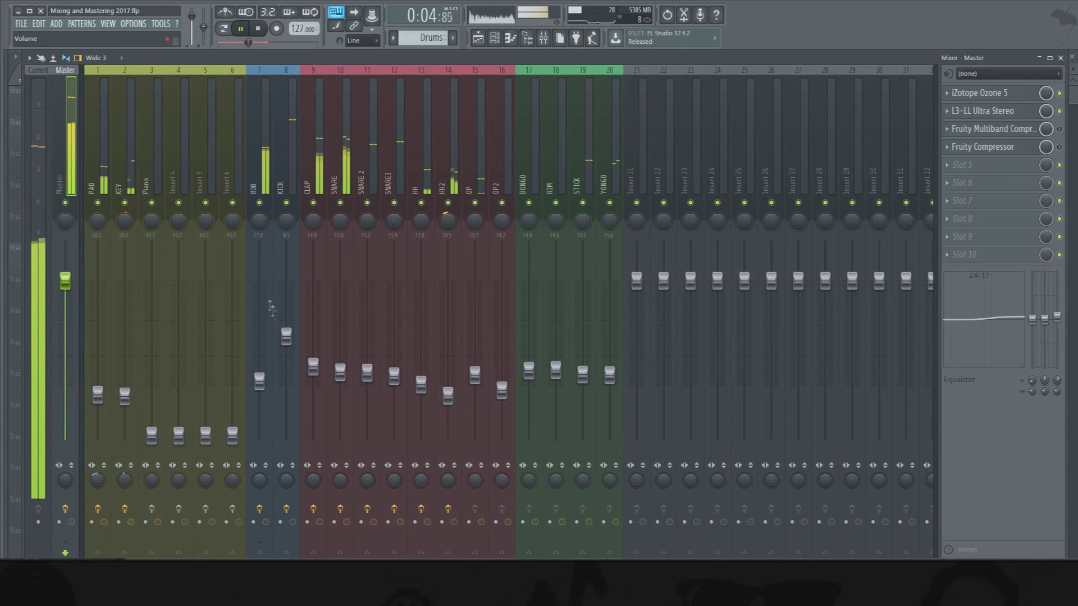
Step: Select KICK, compare the mix with the track muted during playback, and unmute it
click(287, 336)
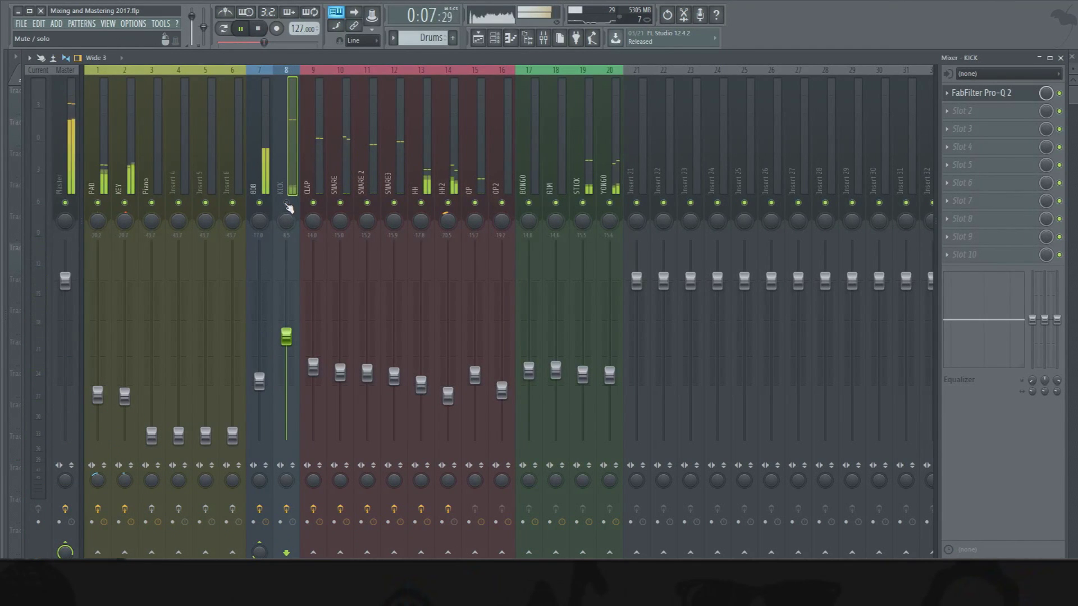
key(space)
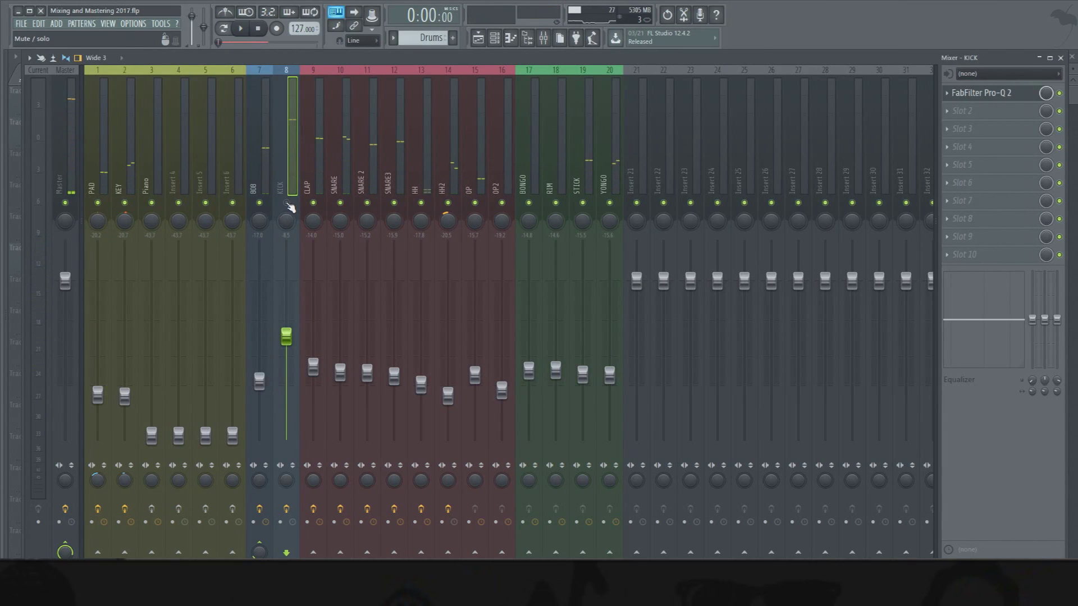
click(287, 204)
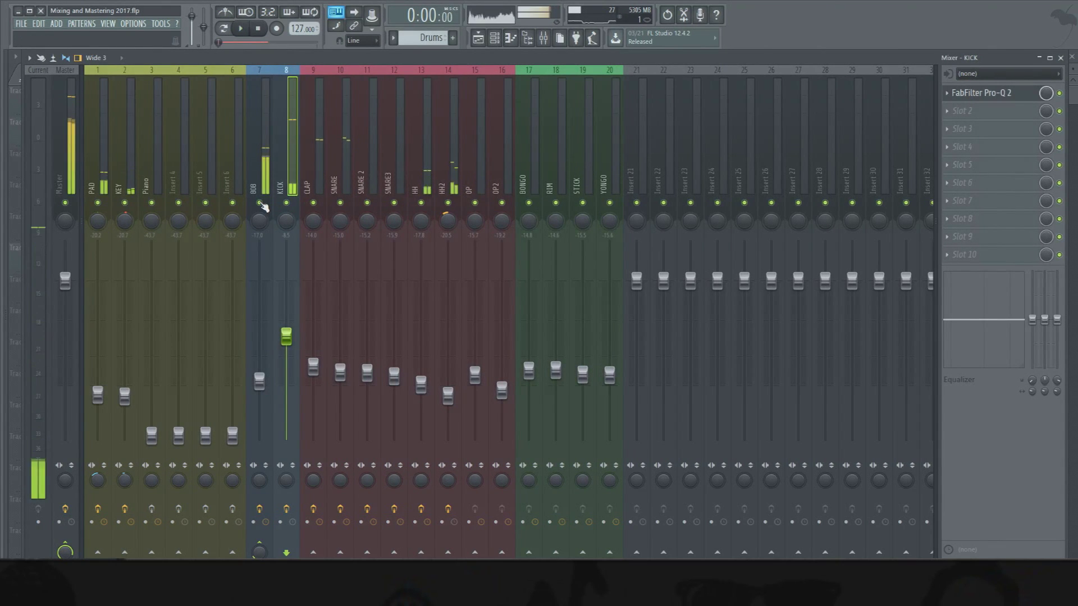
Step: Raise the 808 fader to about -15.8 dB during playback, and select the Master
click(270, 175)
drag(259, 381, 259, 378)
key(space)
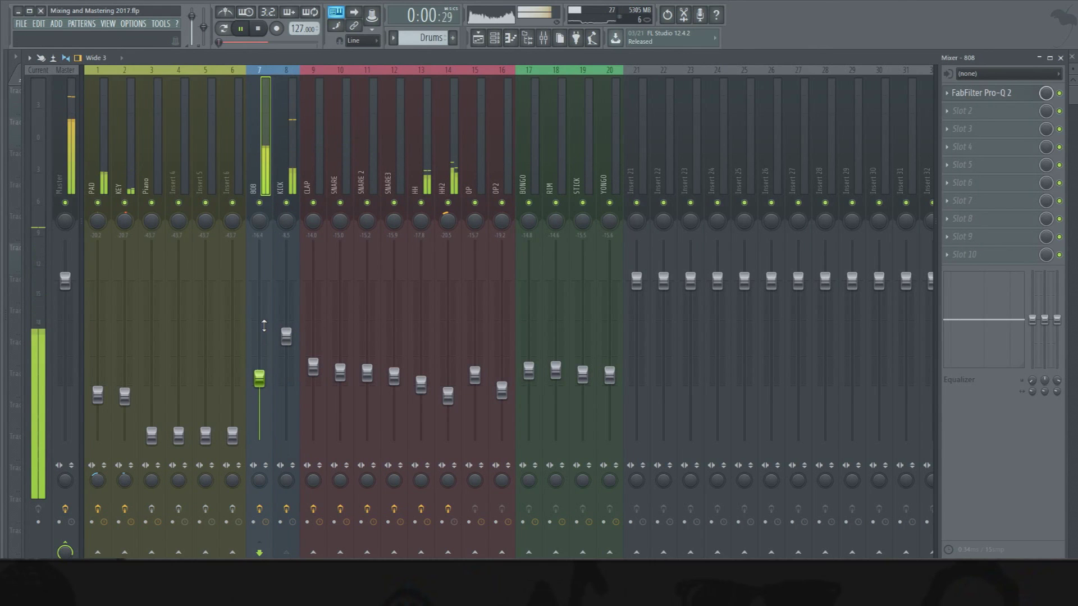
drag(258, 378, 259, 371)
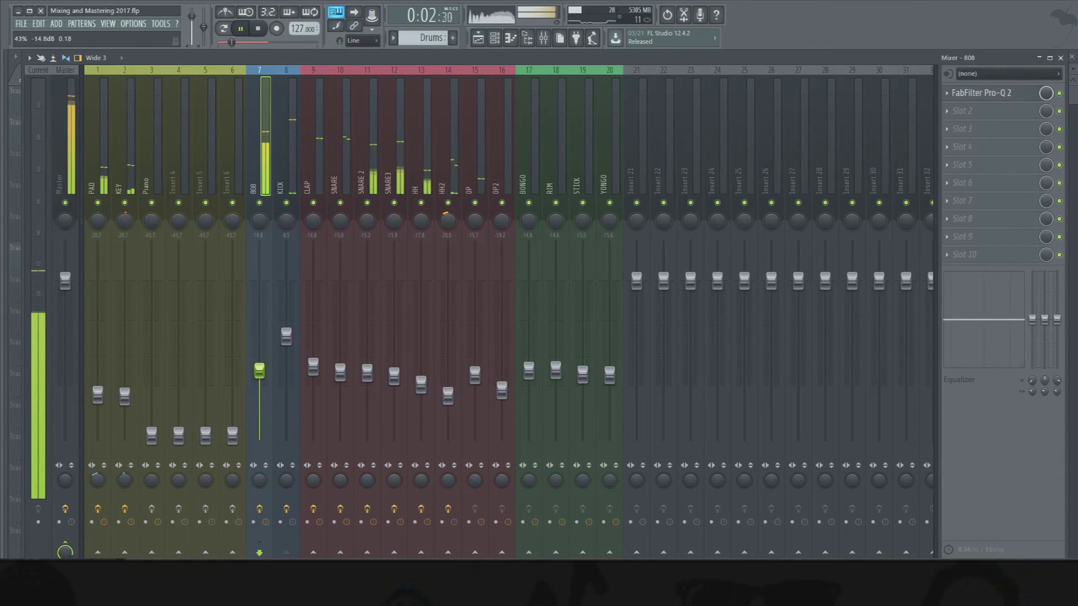
drag(259, 371, 258, 375)
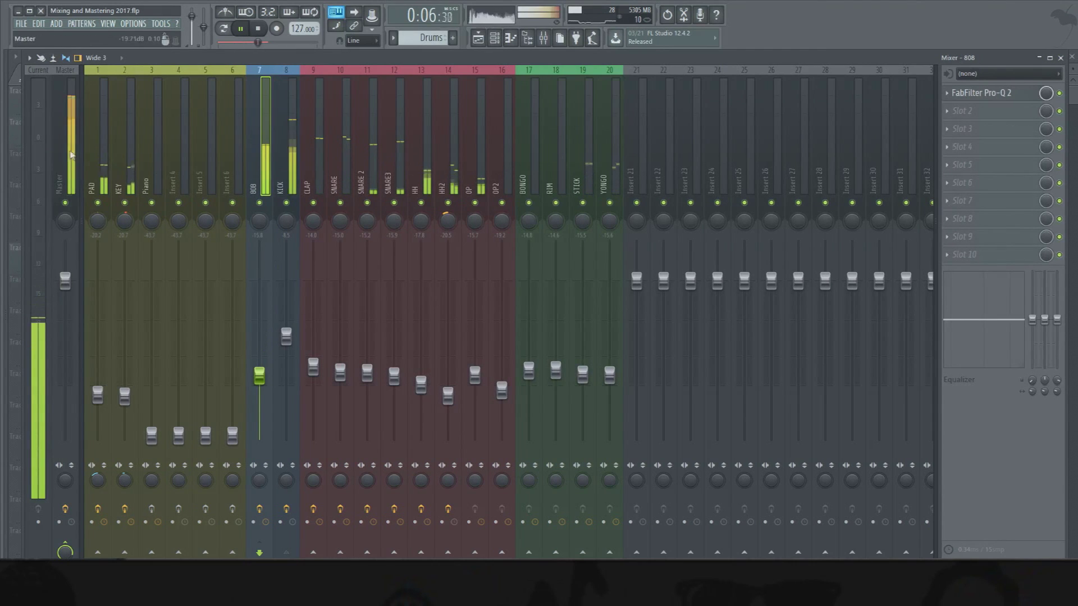
click(63, 163)
key(space)
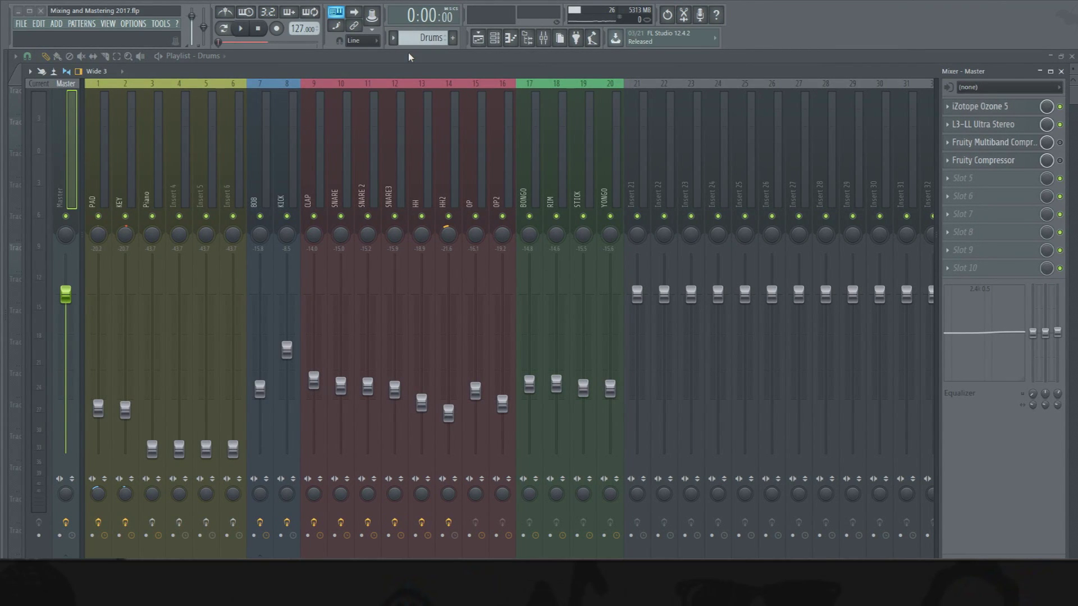
Step: Select only PAD and KEY and raise their faders together to about -19.9 dB and -20.4 dB
drag(610, 183, 300, 197)
drag(125, 192, 76, 191)
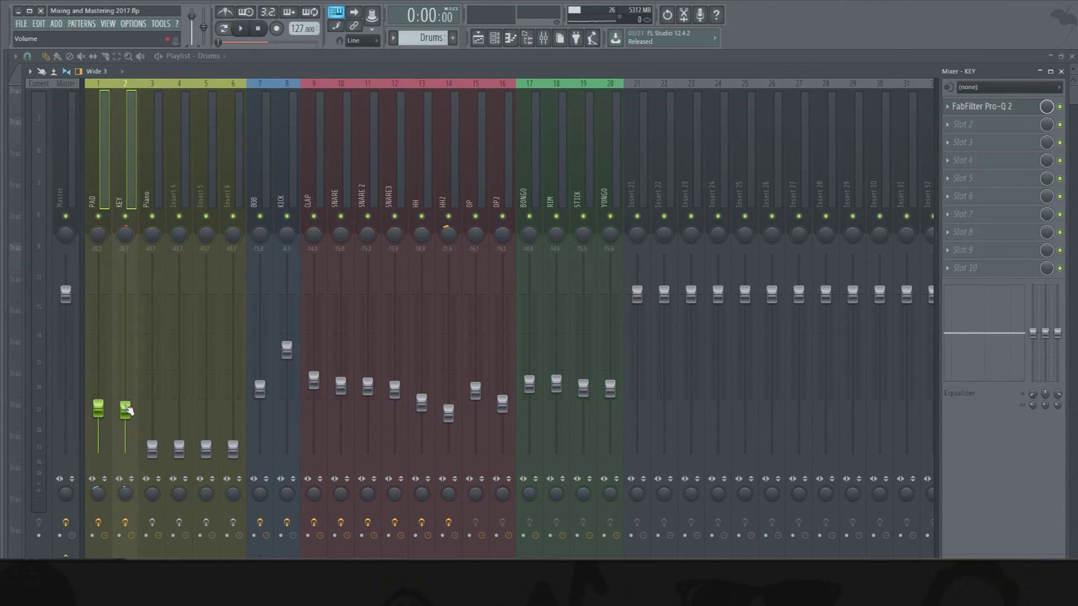
drag(128, 411, 128, 409)
Step: Export the project as a wave file named Mixing and Mastering 2017, and reposition the rendering window
click(21, 23)
mouse_move(112, 118)
click(187, 129)
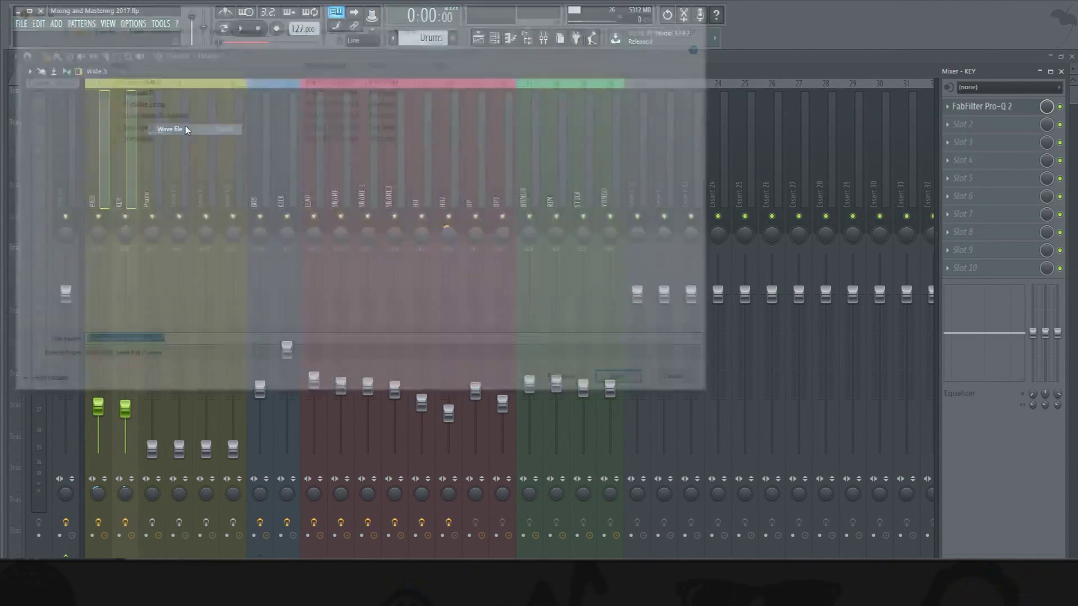
key(Return)
drag(756, 150, 407, 133)
drag(337, 136, 418, 120)
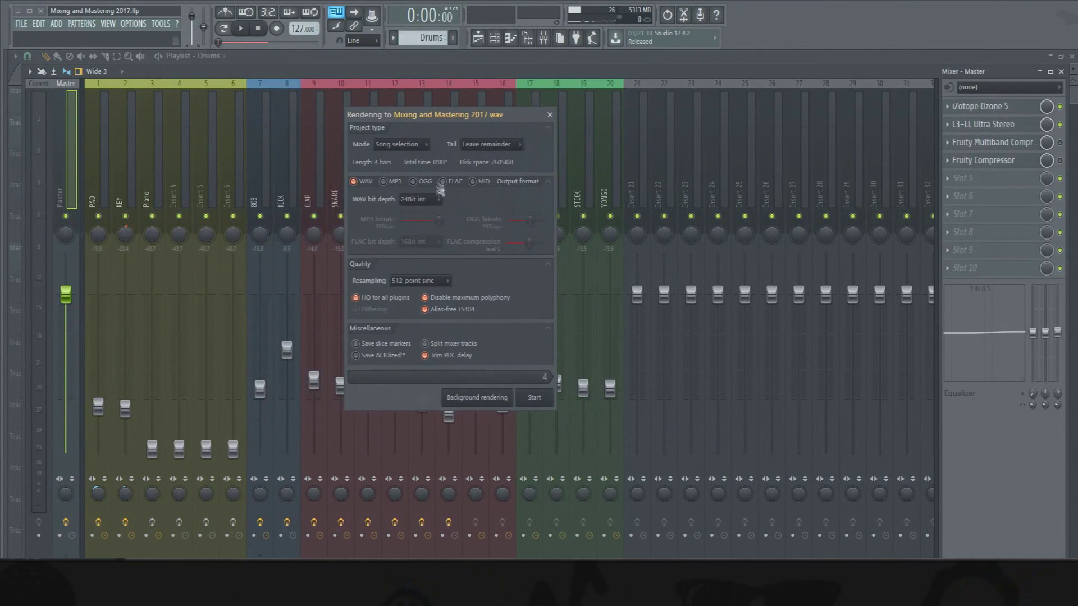
Step: Set the WAV bit depth to 16Bit int and the resampling to 24-point sinc
click(418, 199)
click(415, 211)
click(432, 280)
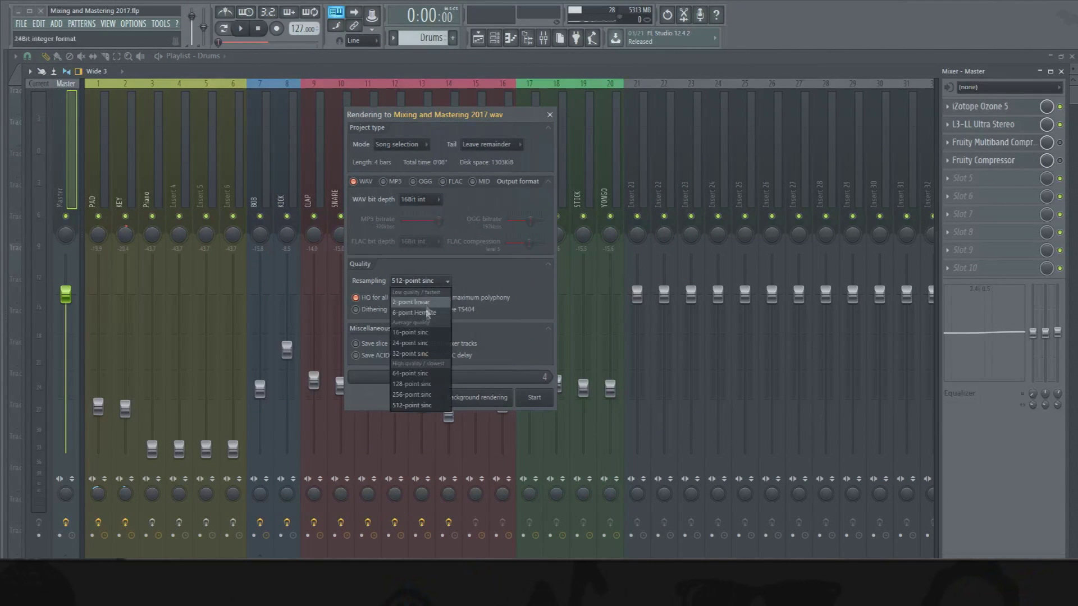
click(418, 344)
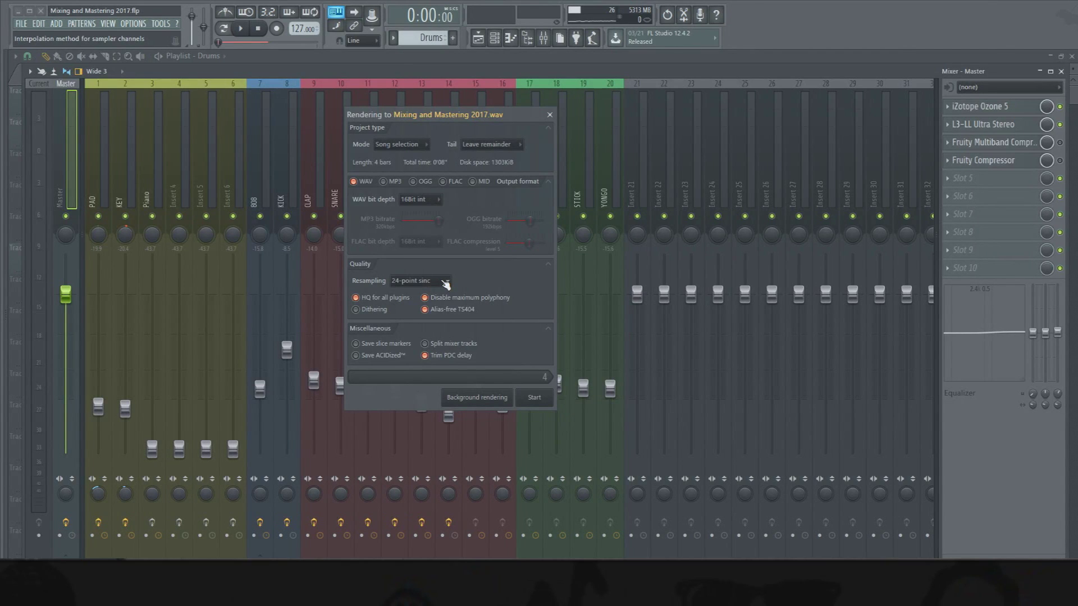
Step: Set the resampling quality to 512-point sinc and the WAV bit depth to 24Bit int
click(446, 282)
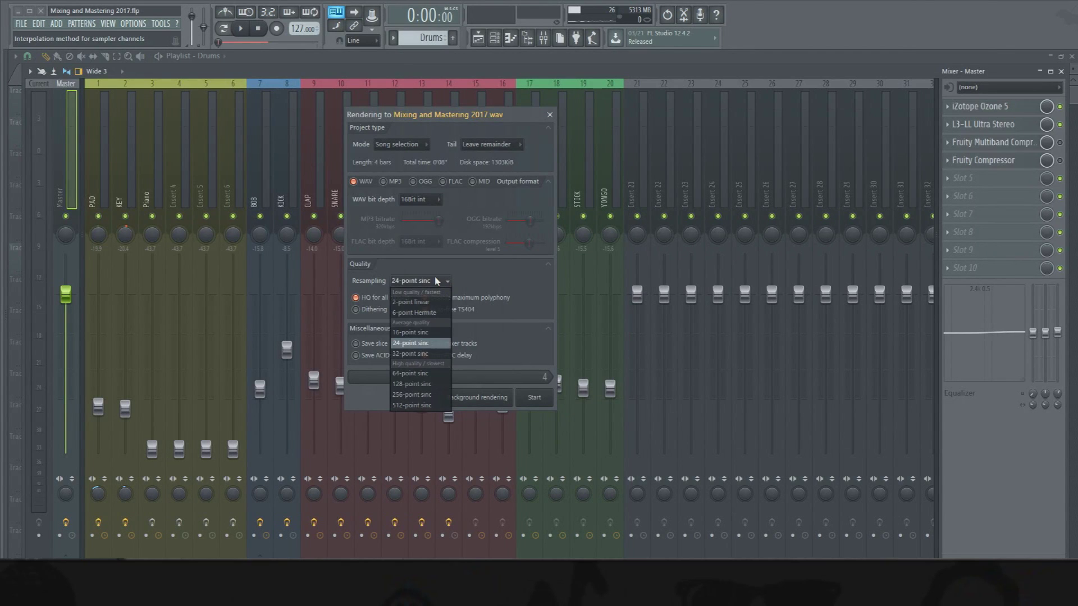
click(416, 405)
click(419, 199)
click(414, 219)
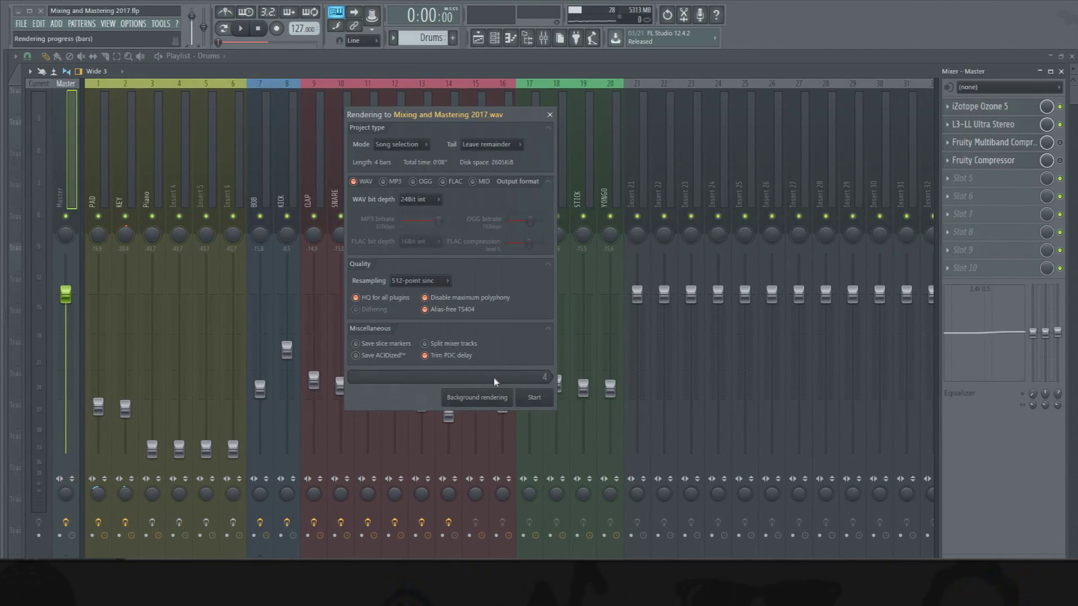
Step: Add MP3 as an output format alongside WAV and set its bitrate to 320 kbps
click(383, 181)
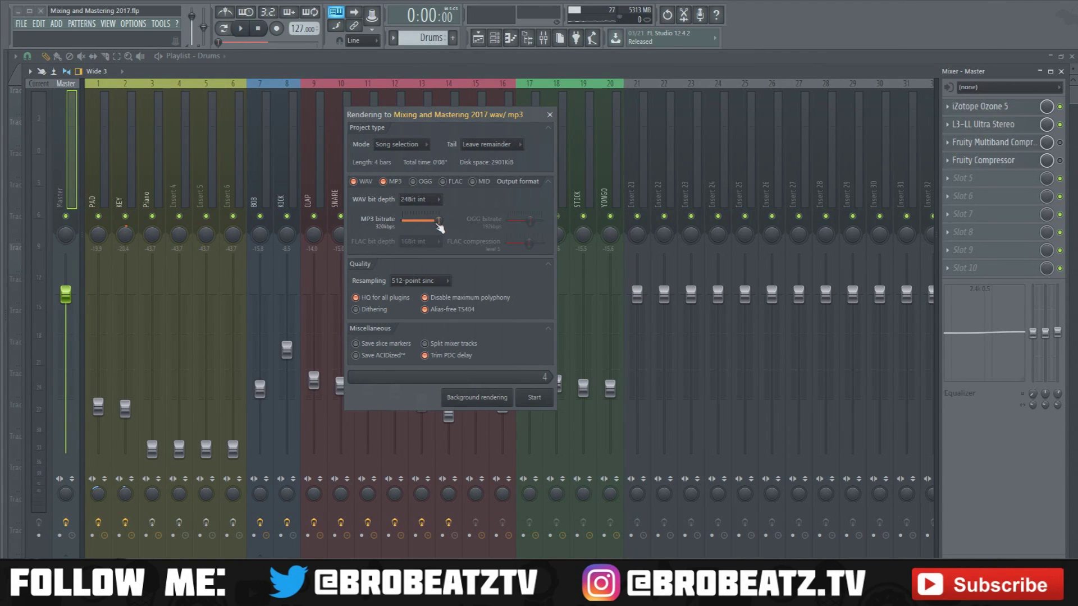
mouse_move(439, 220)
mouse_down()
mouse_move(424, 220)
mouse_move(433, 221)
mouse_up()
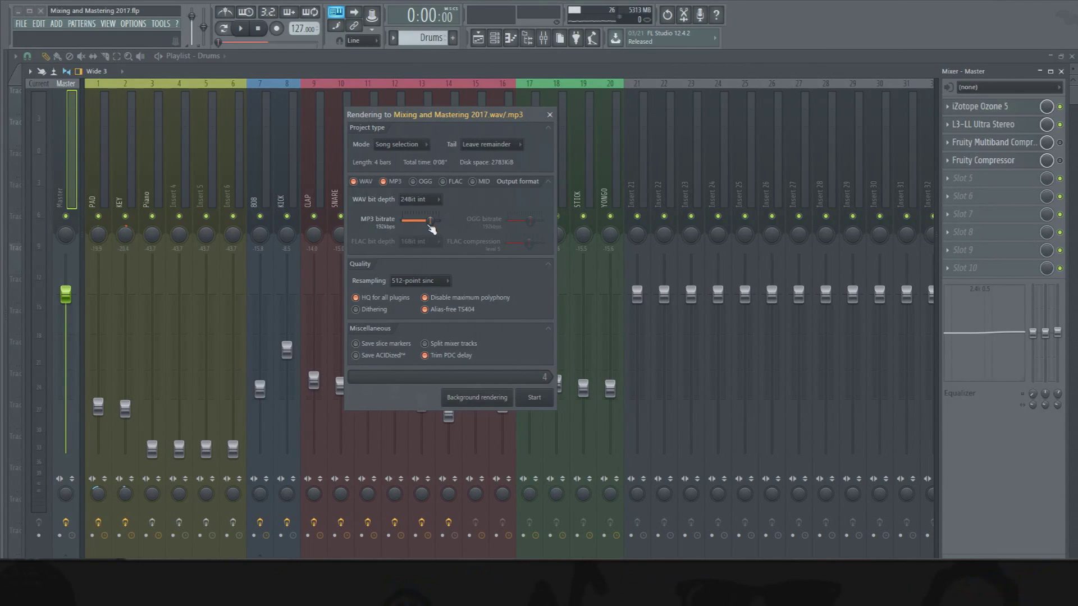
drag(432, 225, 483, 225)
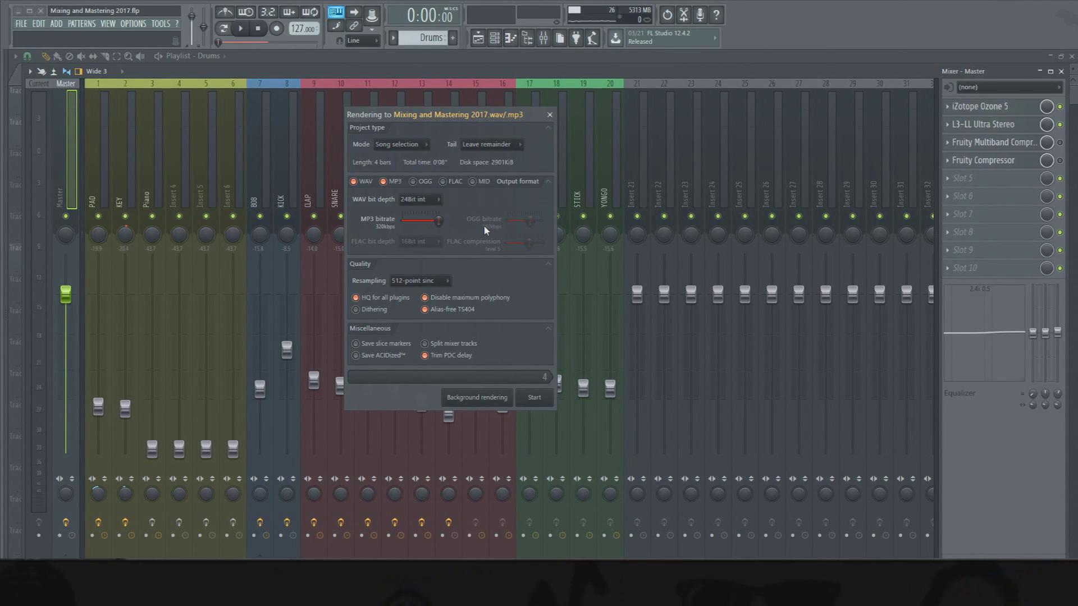